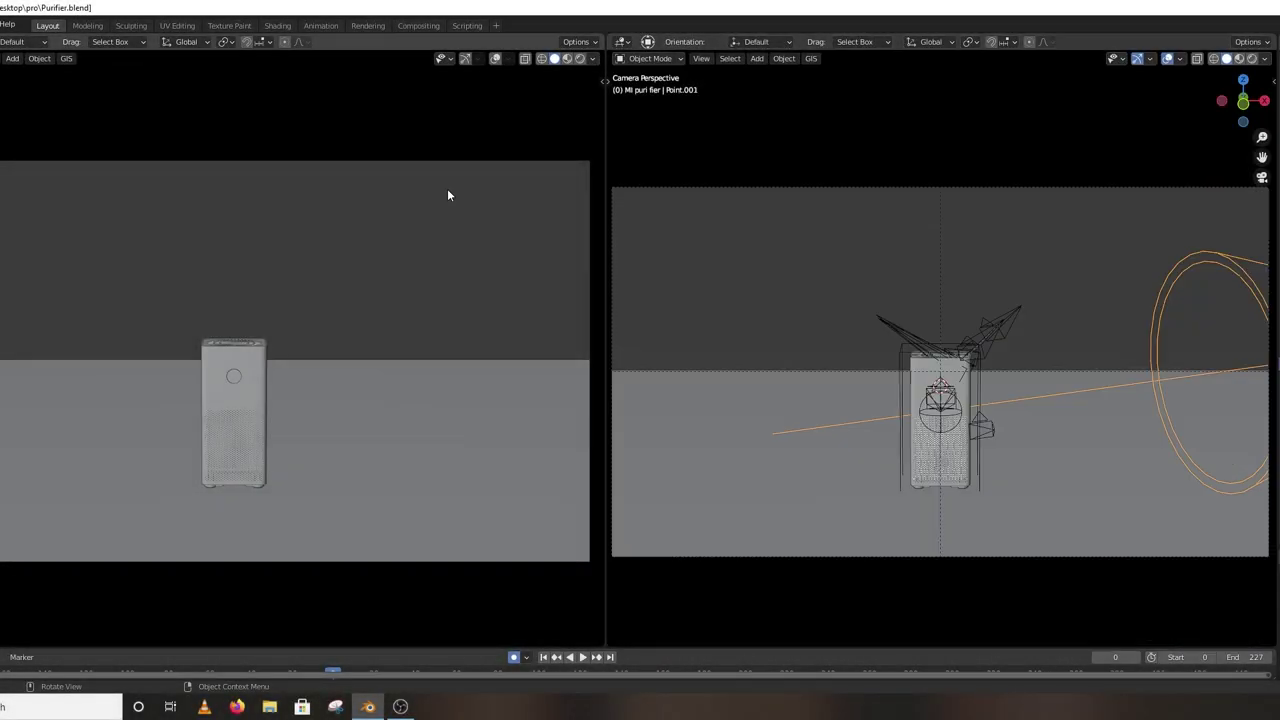
- Switch the camera view to rendered shading and examine the front display of the finished air purifier
left_click(580, 58)
scroll(252, 389, "up", 9)
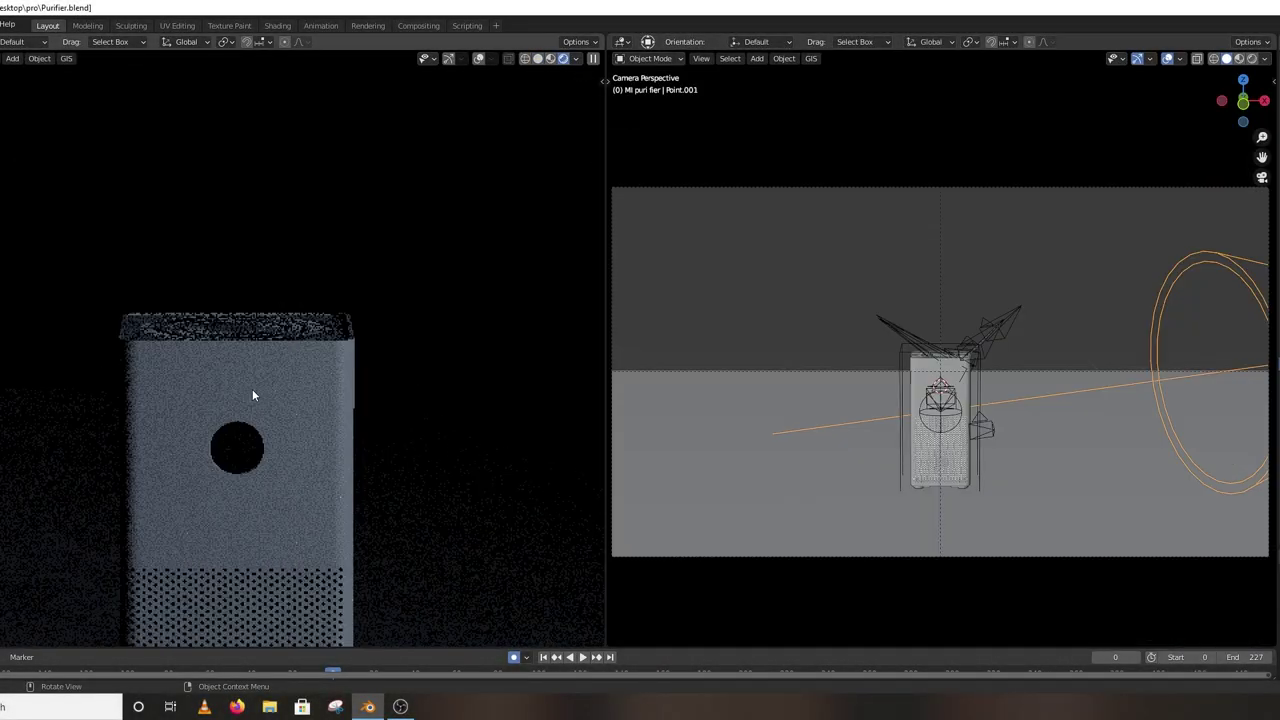
scroll(252, 389, "down", 8)
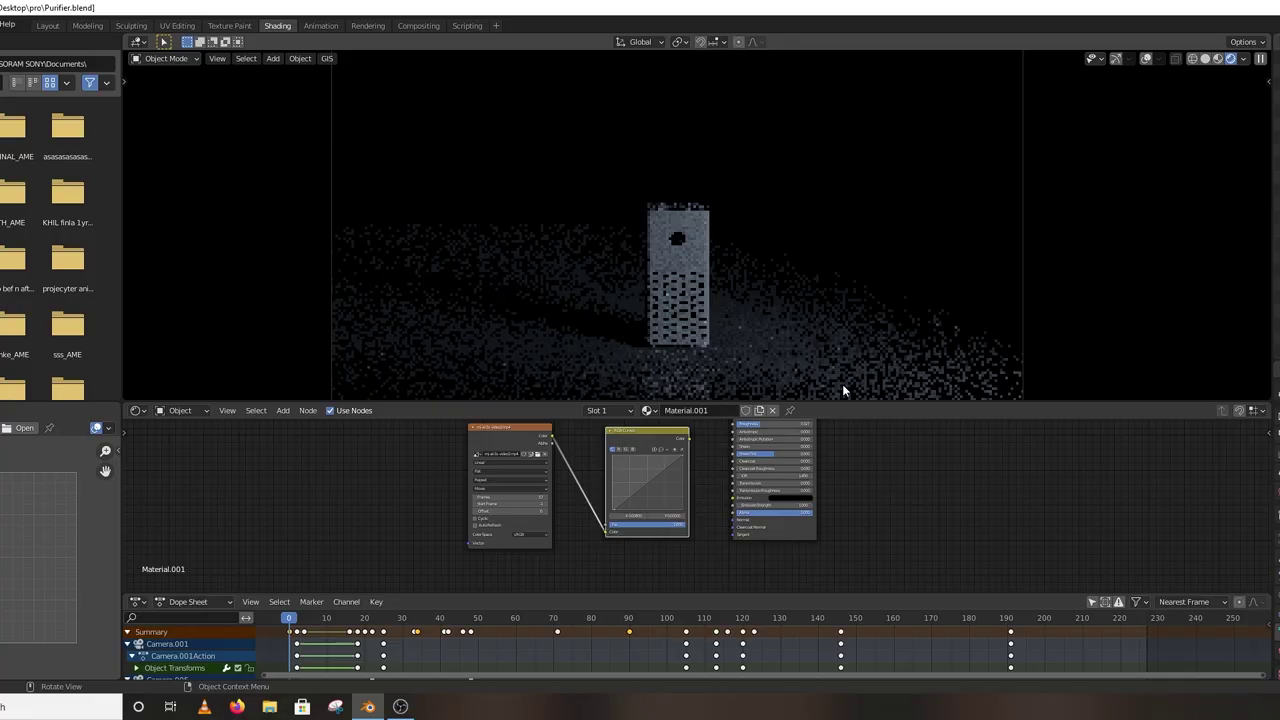
scroll(716, 559, "up", 2)
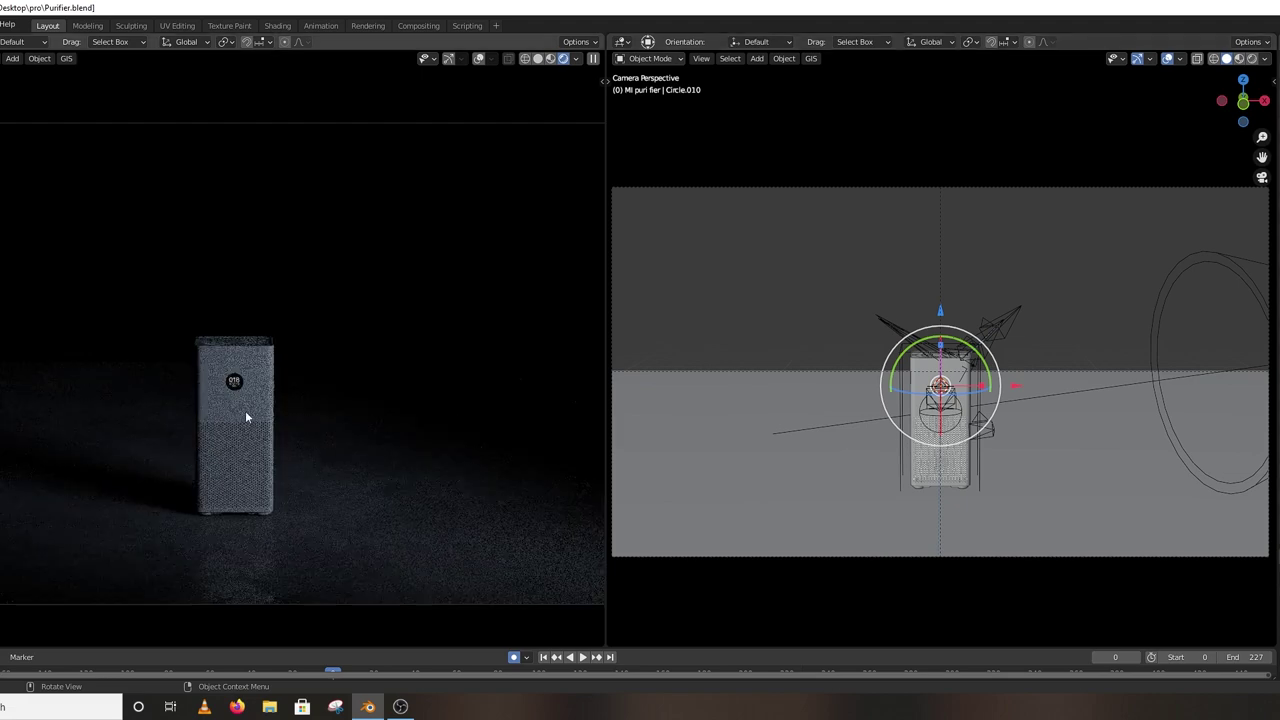
scroll(243, 410, "up", 8)
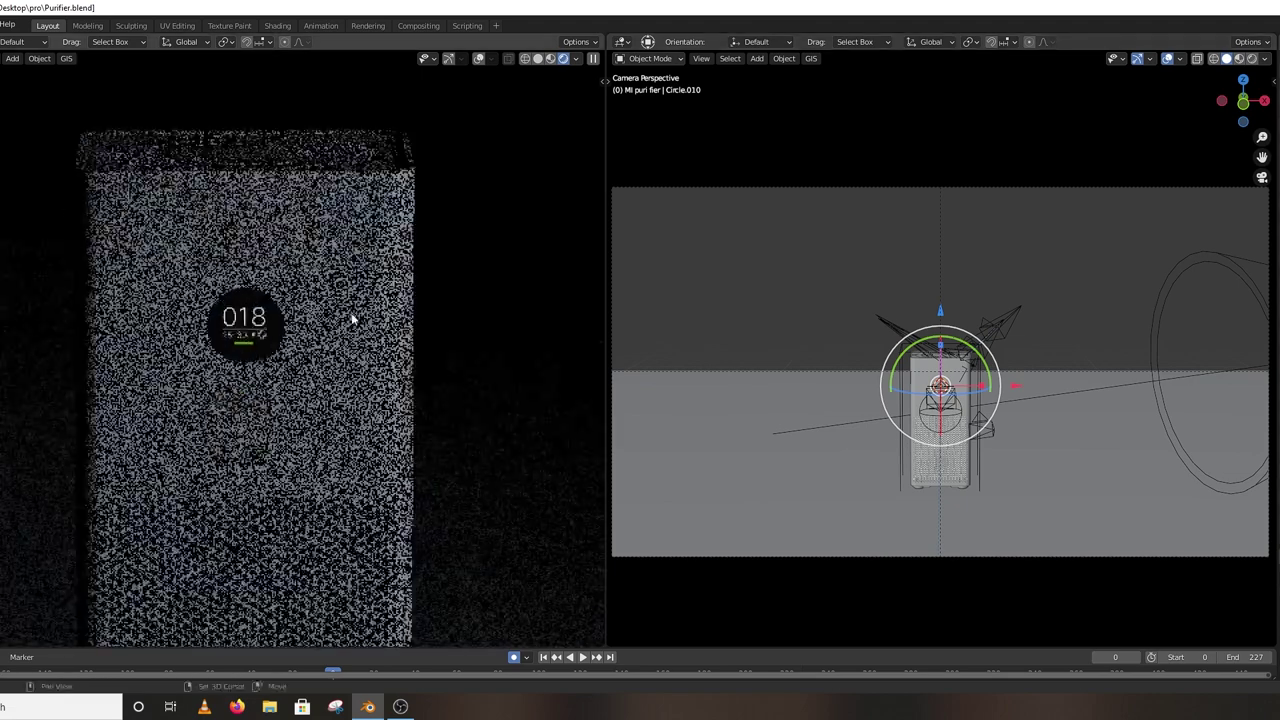
middle_click_drag(358, 342, 358, 422, "shift")
scroll(969, 400, "up", 11)
middle_click_drag(975, 440, 961, 206, "shift")
middle_click_drag(270, 334, 239, 427, "shift")
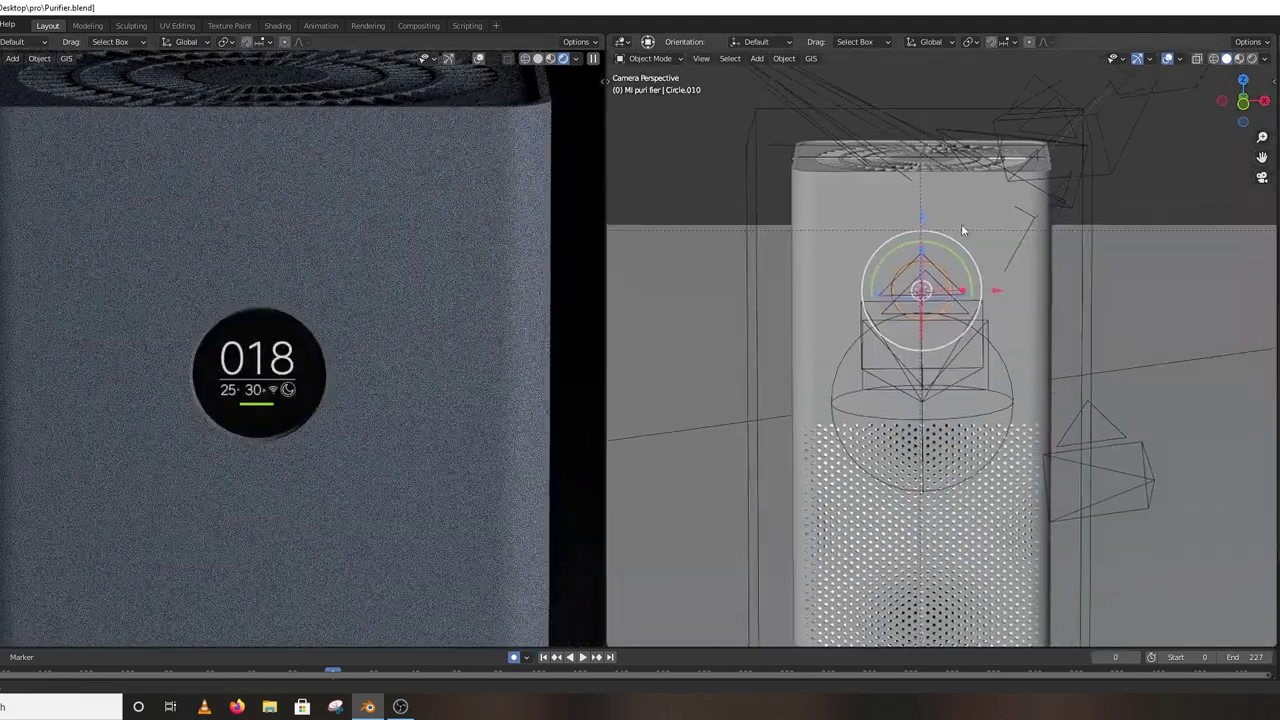
- Examine the round button and the grille on top of the finished purifier through the close-up camera
scroll(240, 430, "down", 6)
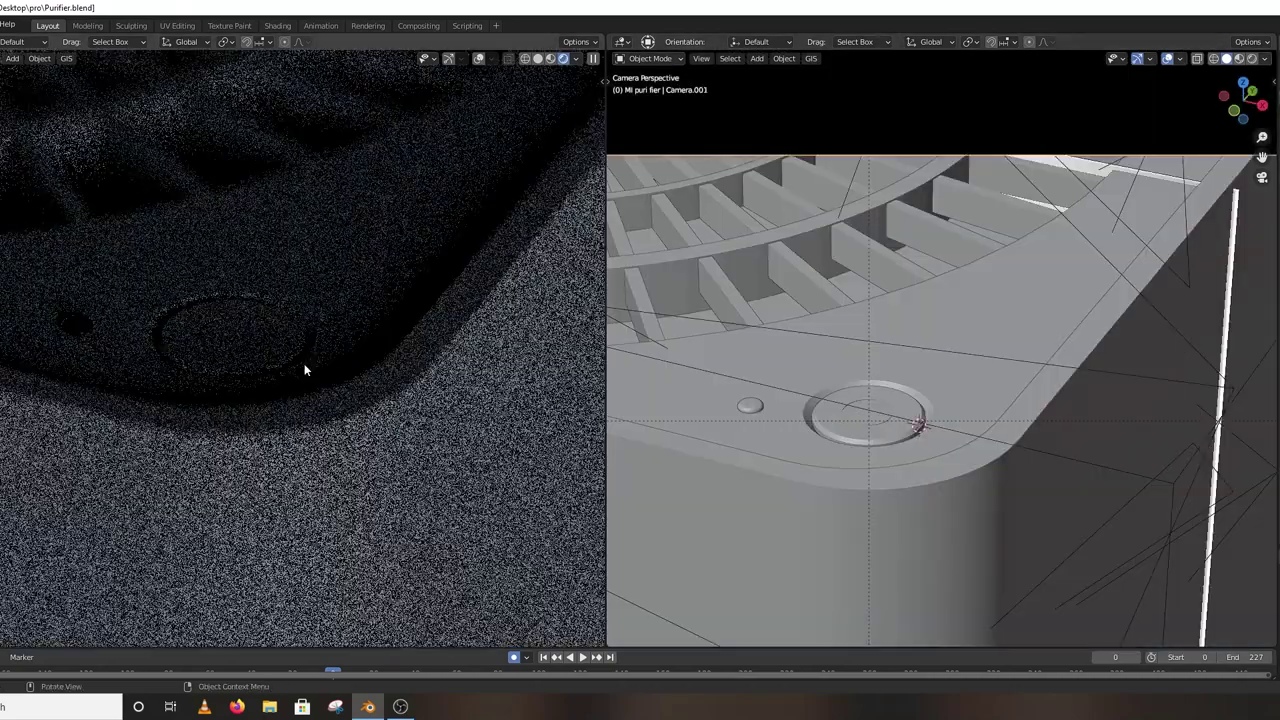
scroll(928, 373, "down", 2)
middle_click_drag(1066, 368, 1106, 319, "shift")
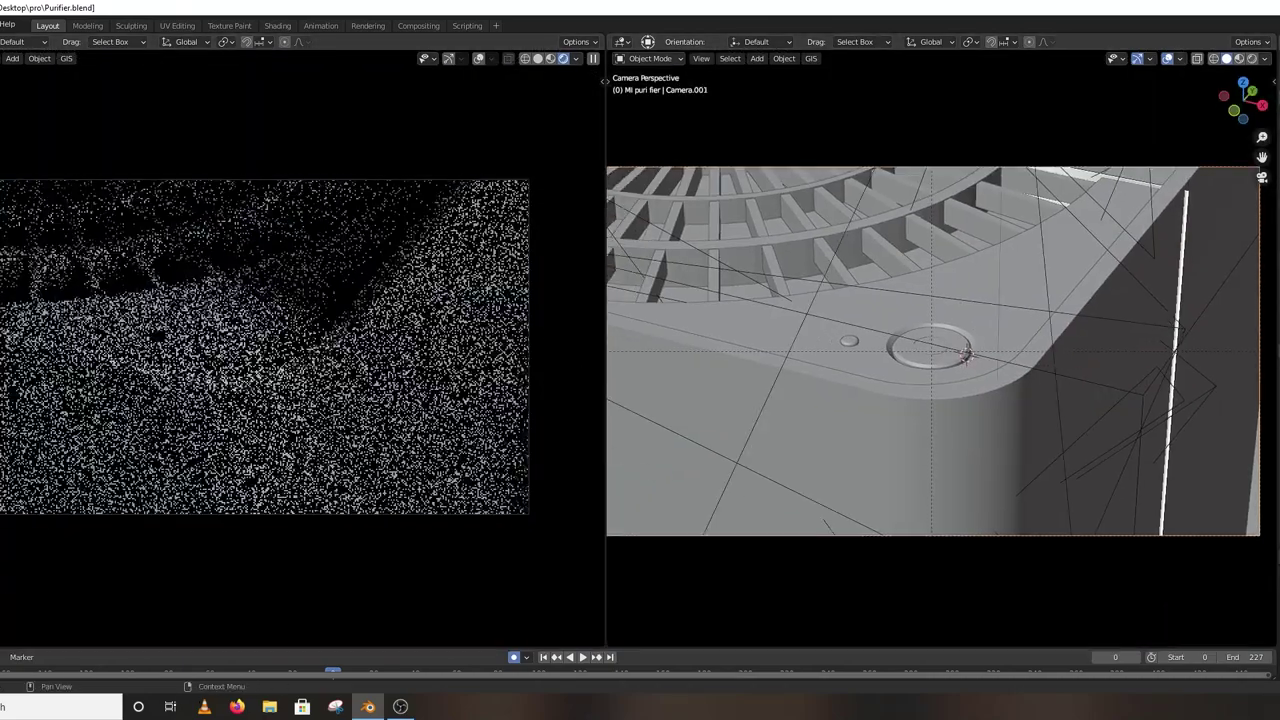
middle_click_drag(386, 339, 383, 347, "shift")
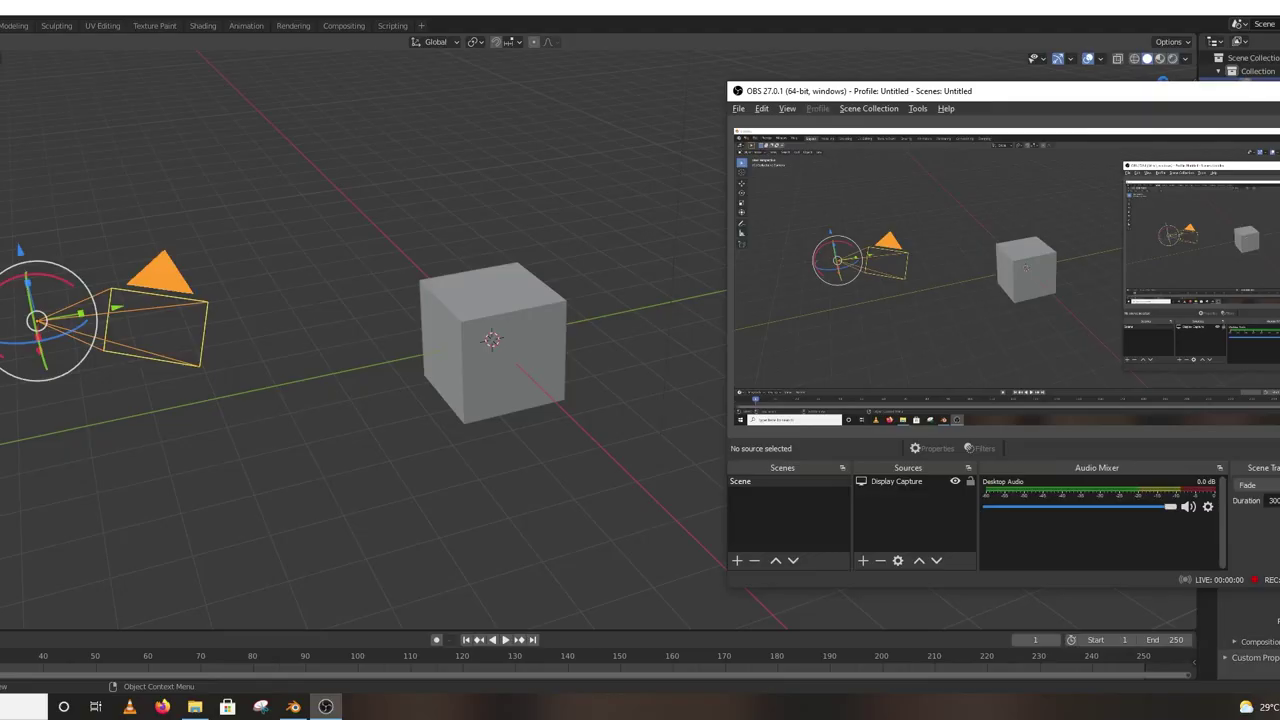
- Try selecting and moving the default cube in the new scene
left_click(562, 469)
middle_click_drag(526, 474, 524, 408)
left_click(518, 362)
middle_click_drag(518, 362, 430, 339)
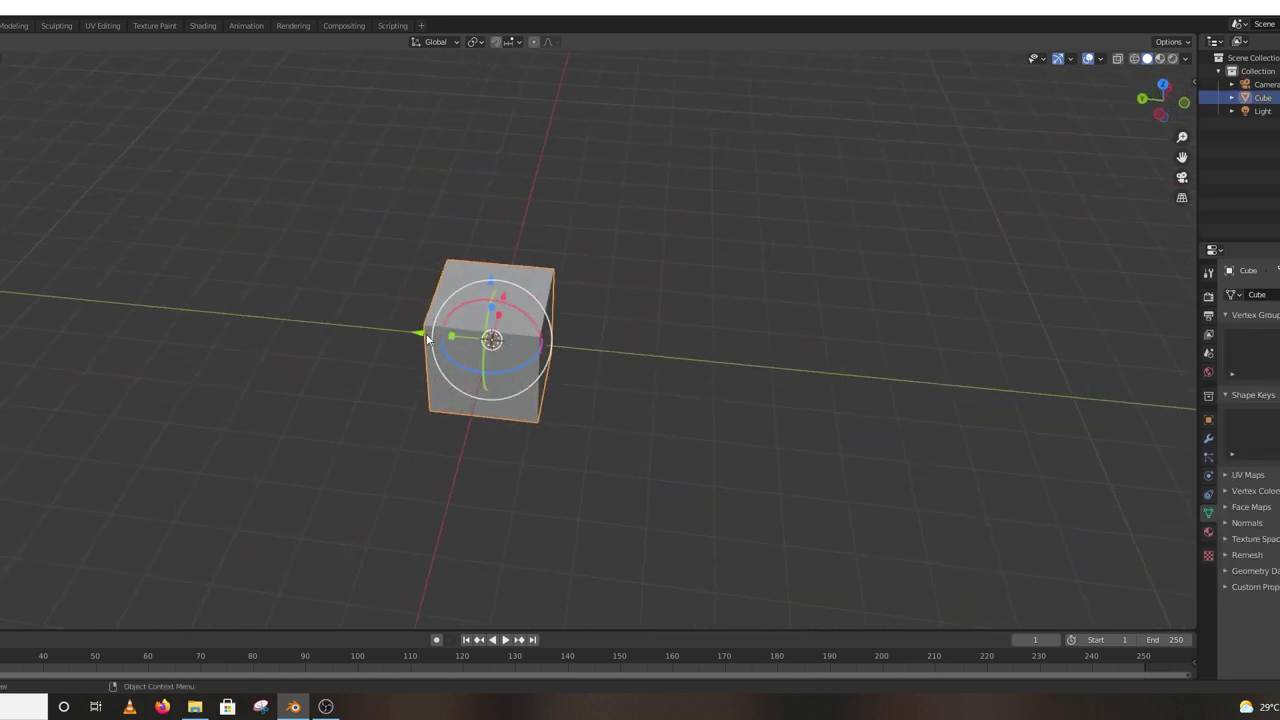
key("g")
left_click(572, 352)
middle_click_drag(572, 352, 580, 312)
key("KP_7")
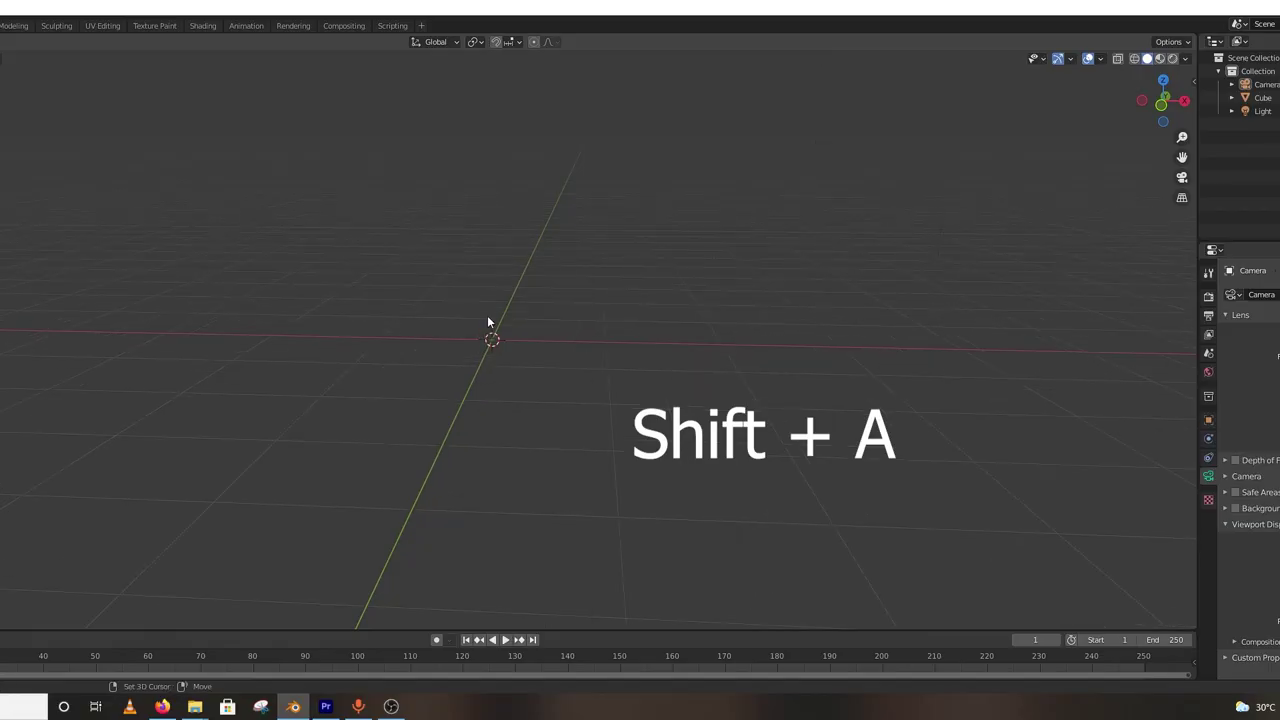
- Add a purifier photo to the scene as a reference image
key("shift+a")
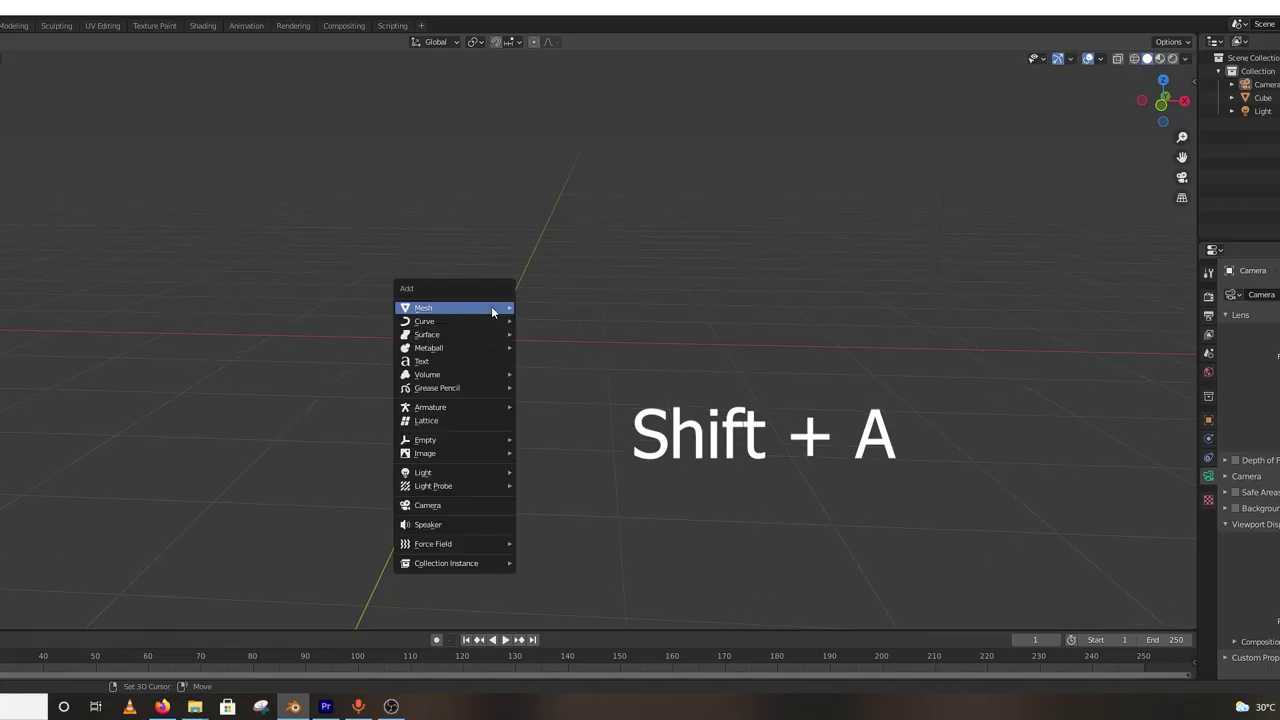
mouse_move(484, 452)
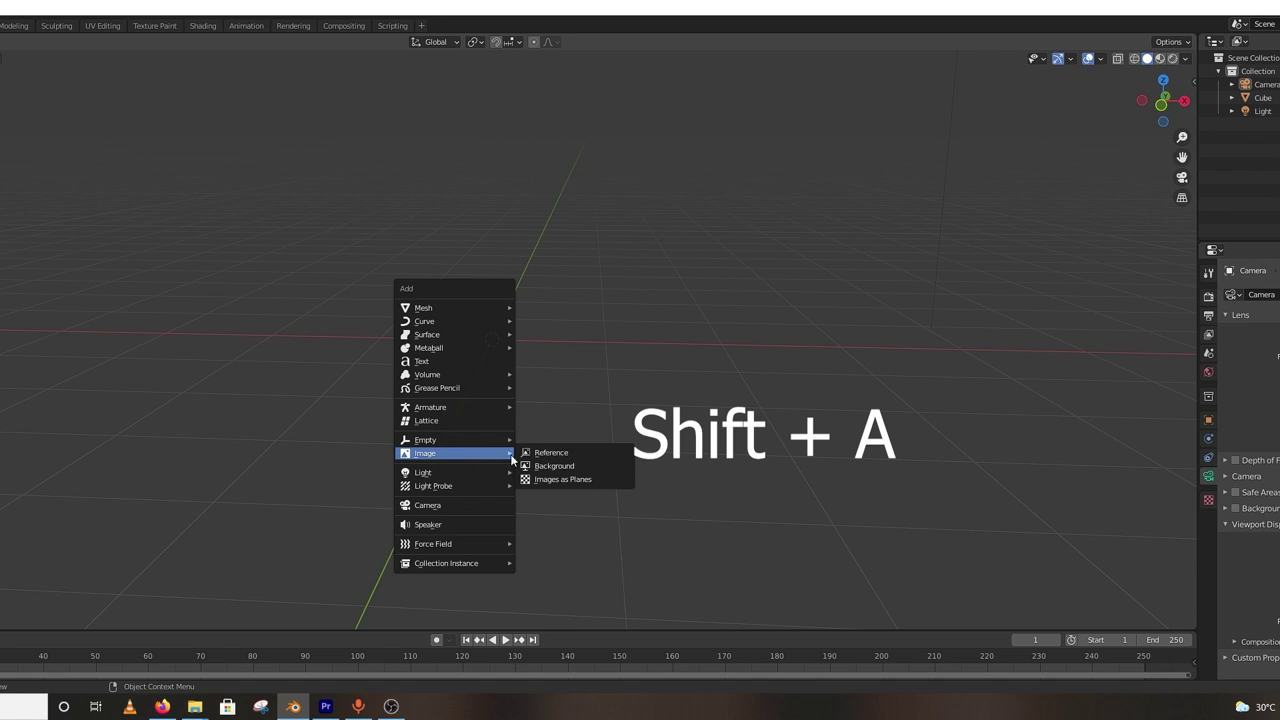
left_click(549, 452)
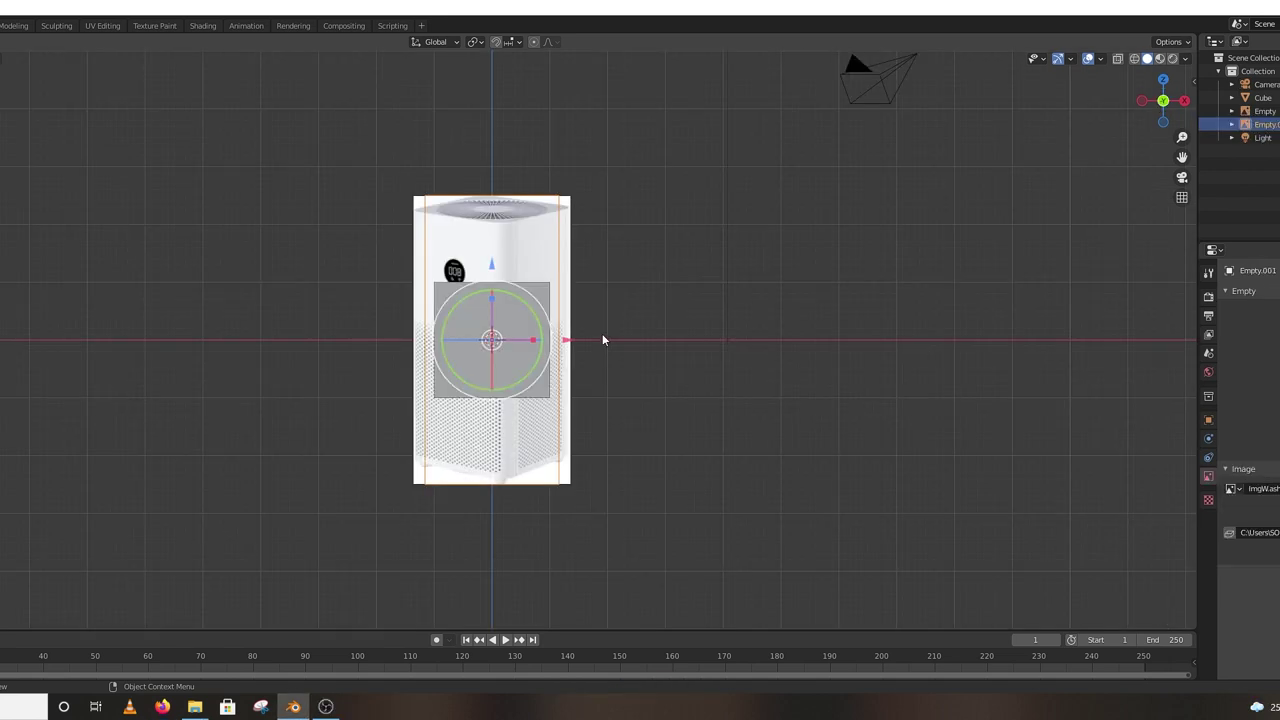
- Snap the offset cube to the 3D cursor with Selection to Cursor
key("shift+s")
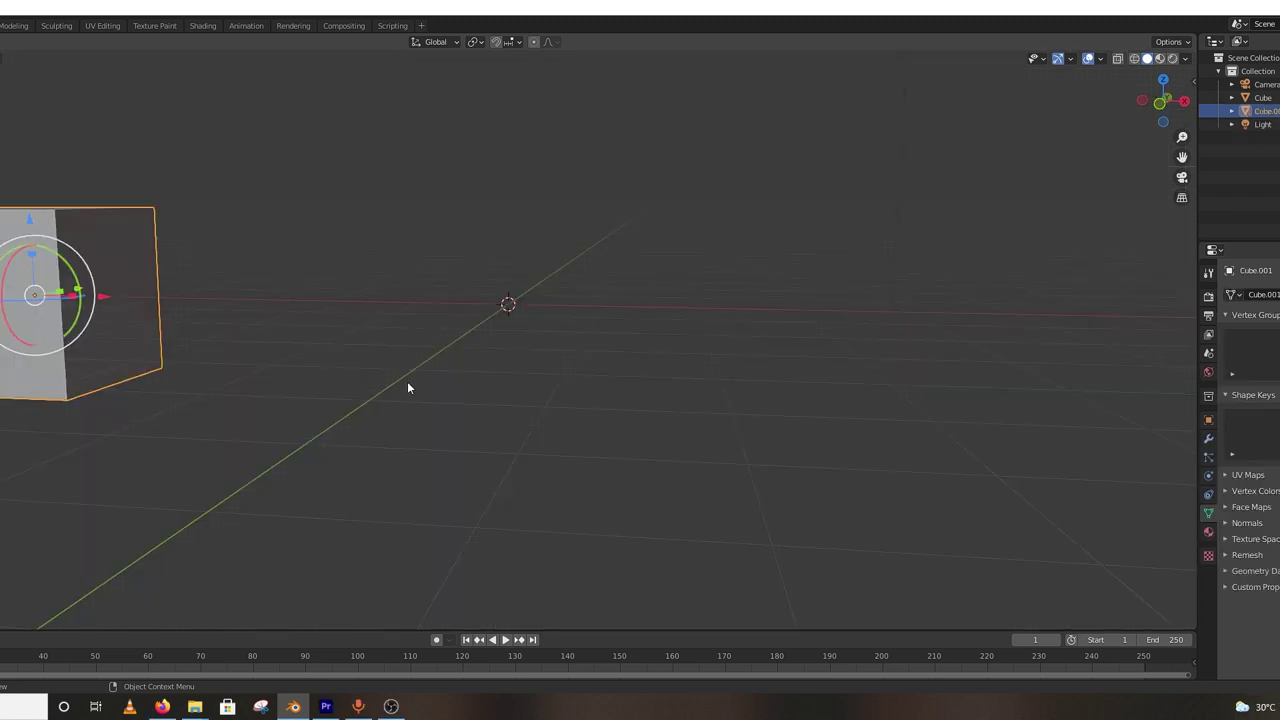
middle_click_drag(407, 381, 500, 336)
key("shift+s")
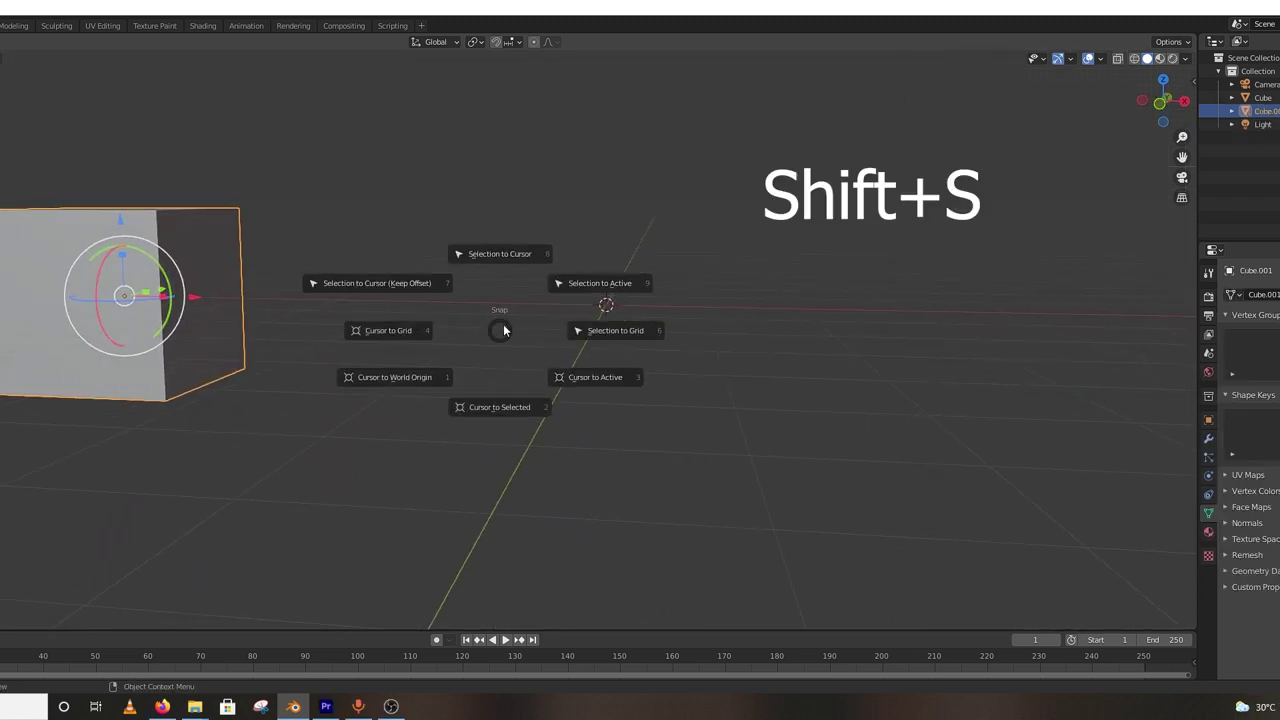
left_click(510, 258)
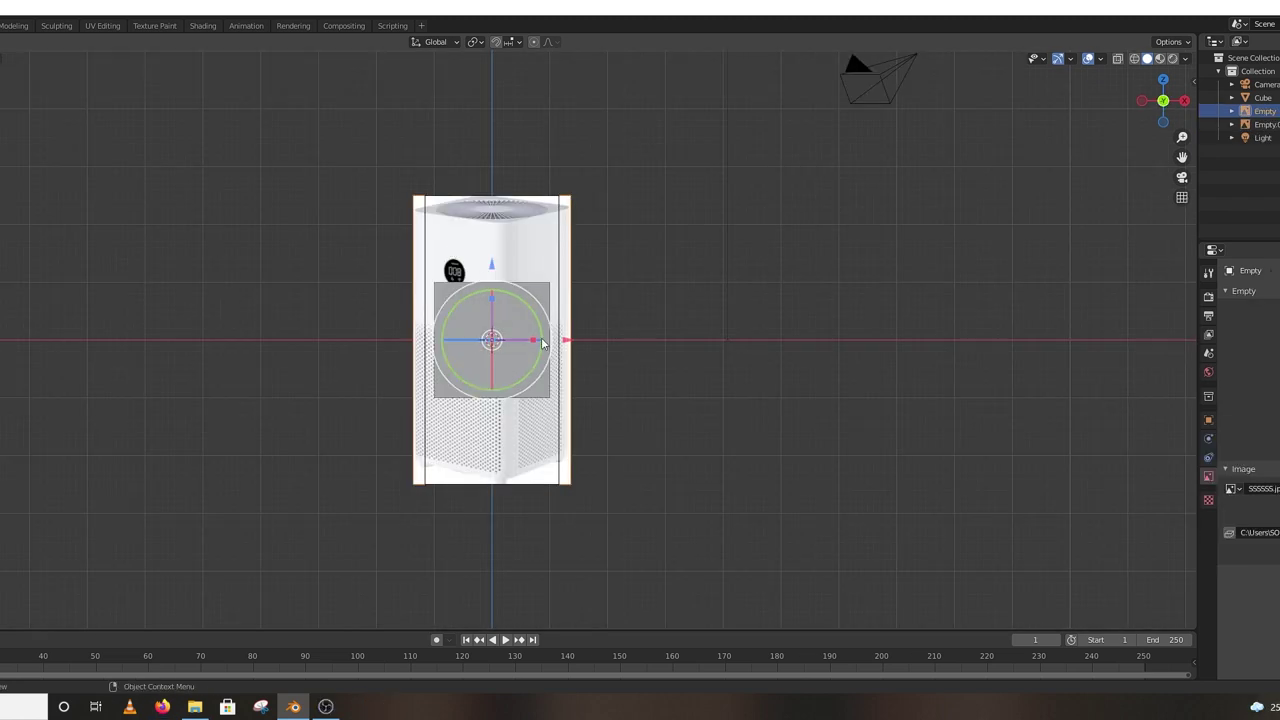
- Move the angled purifier reference image along the negative X axis, clear of the front-view image
left_click_drag(567, 342, 55, 342)
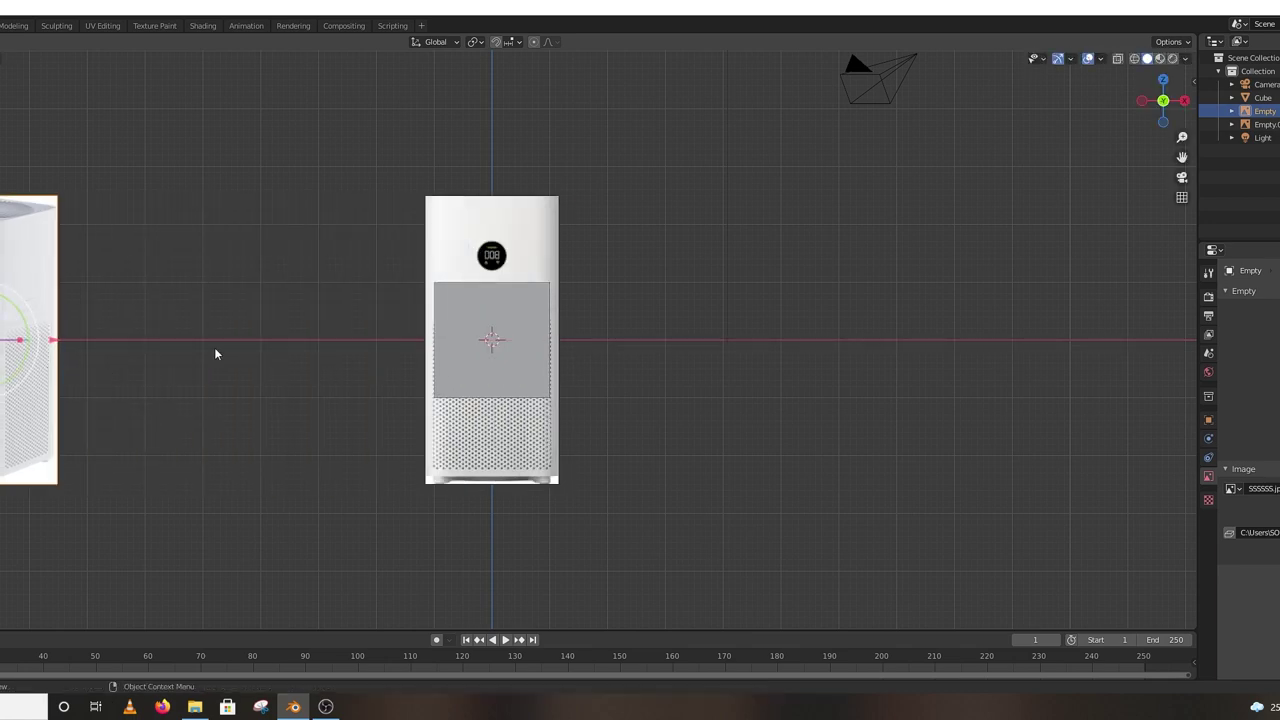
scroll(492, 340, "up", 2)
scroll(492, 340, "down", 3)
scroll(46, 351, "up", 1)
middle_click_drag(139, 358, 203, 357, "shift")
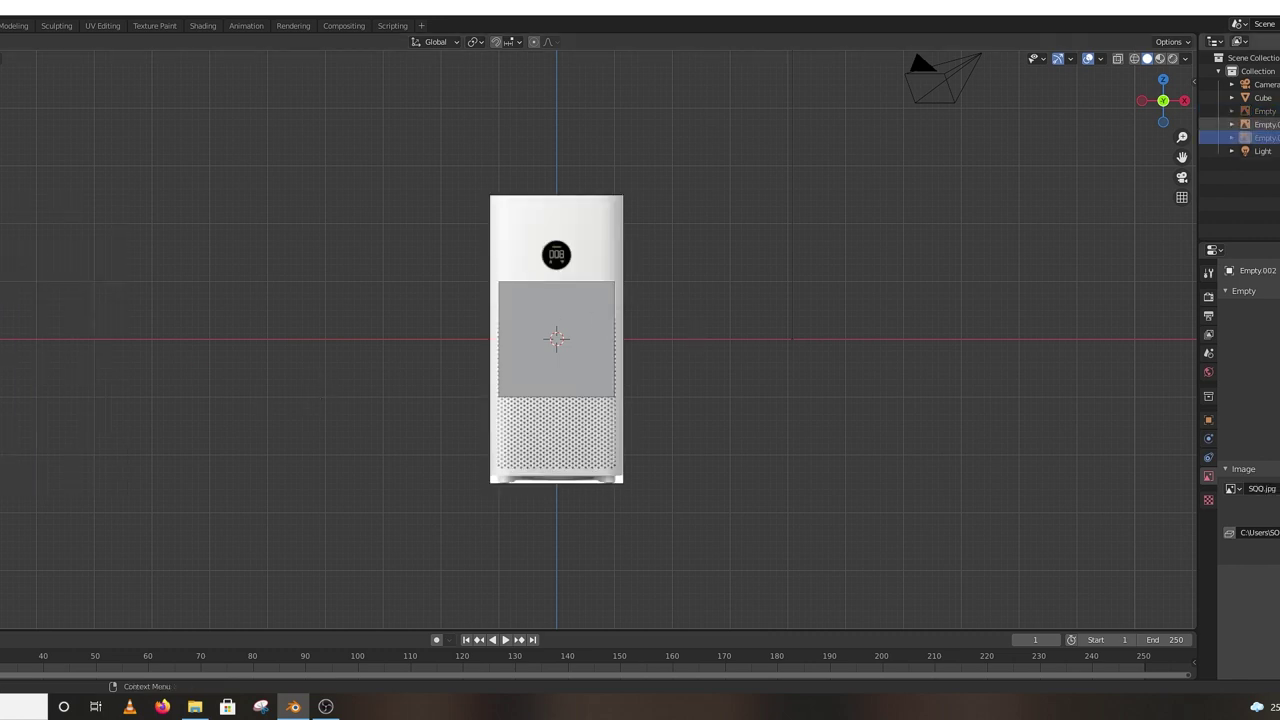
- Select the cube and scale its mesh along X by about 1.14 to match the front reference image's width
left_click(1263, 97)
scroll(695, 370, "up", 2)
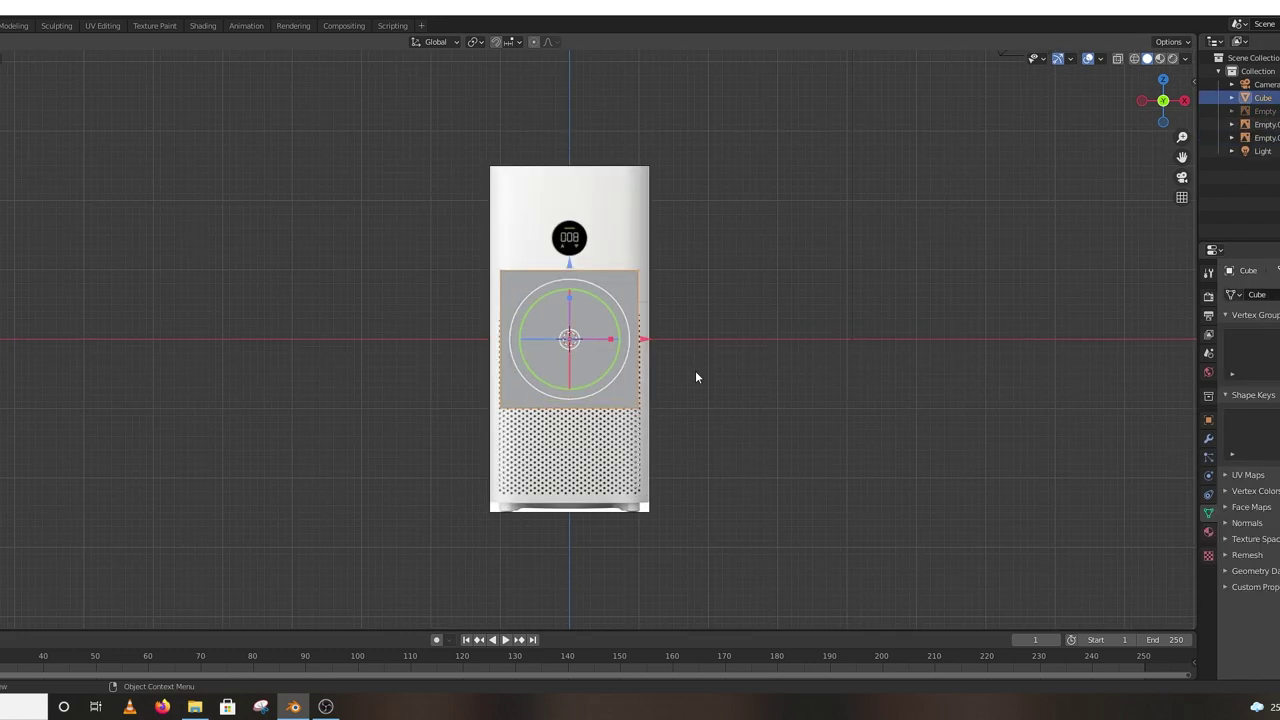
key("Tab")
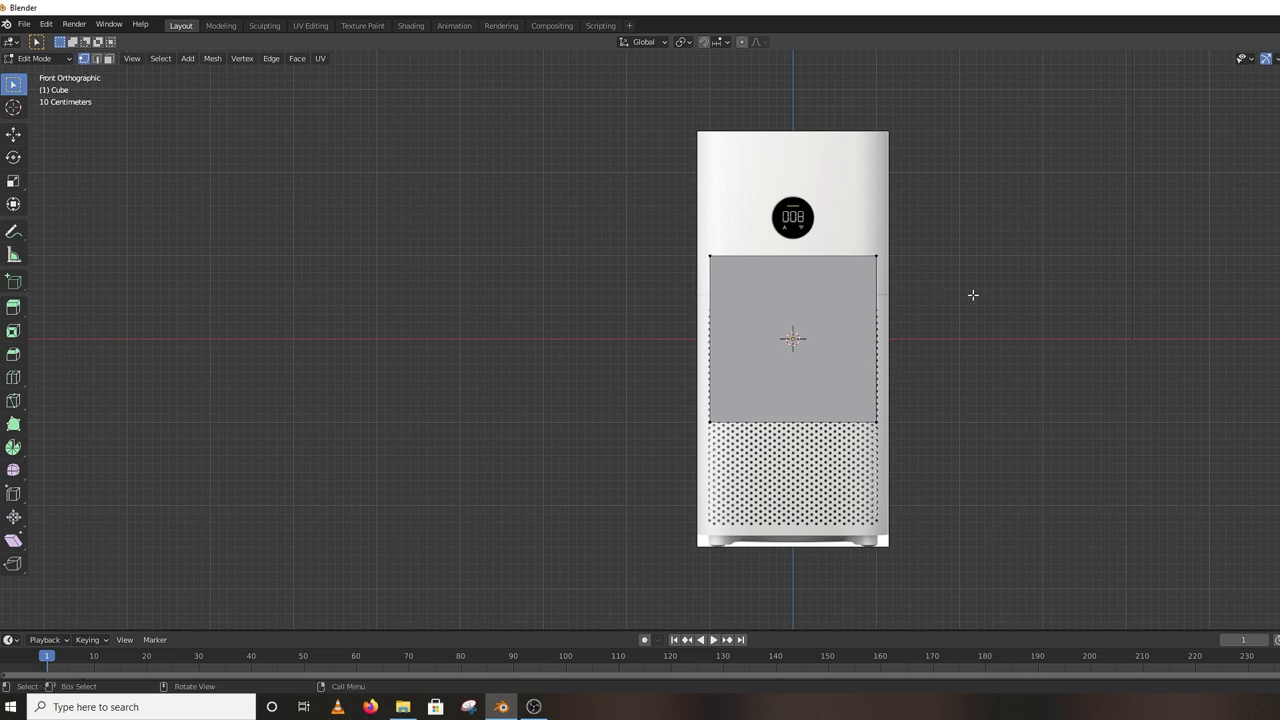
scroll(950, 351, "up", 1)
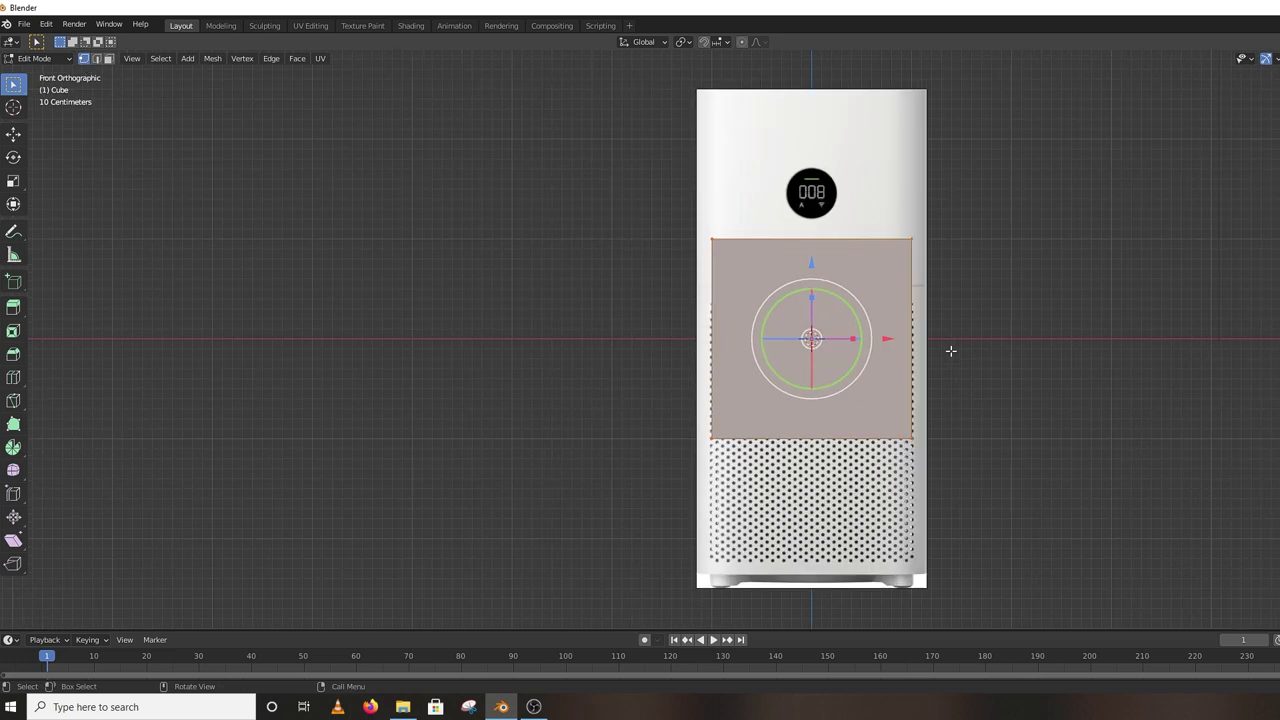
key("s")
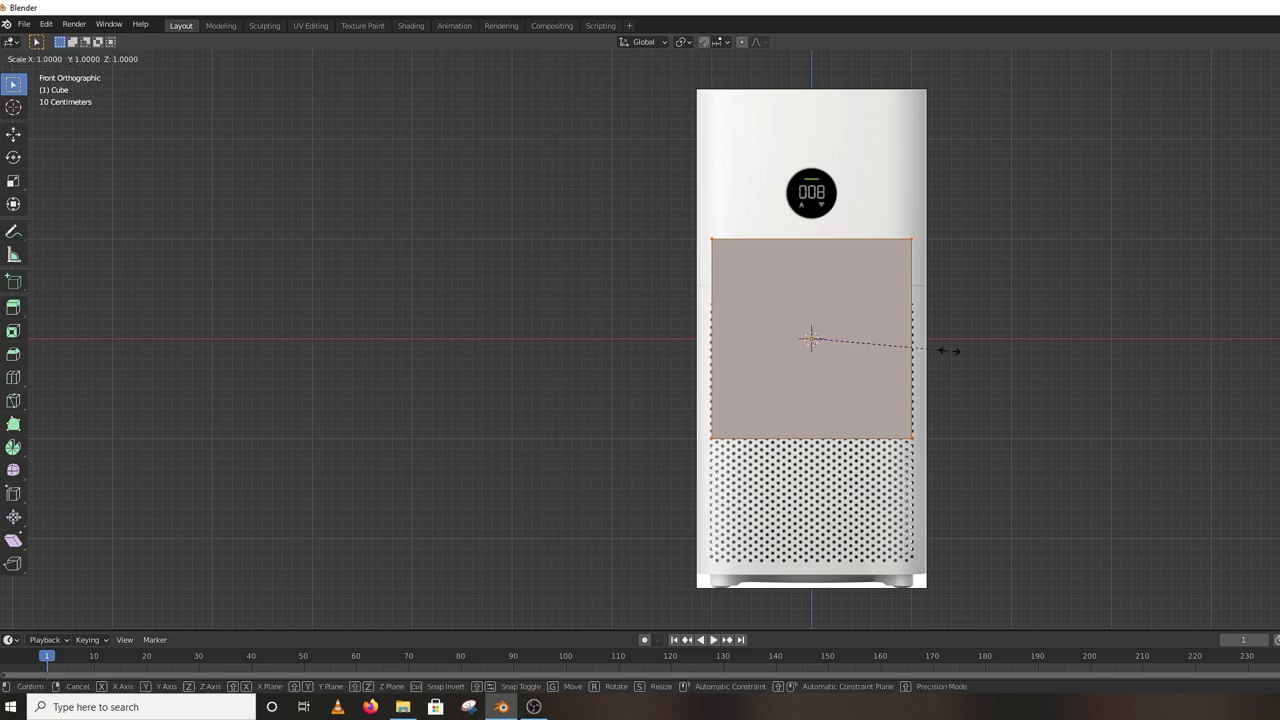
key("z")
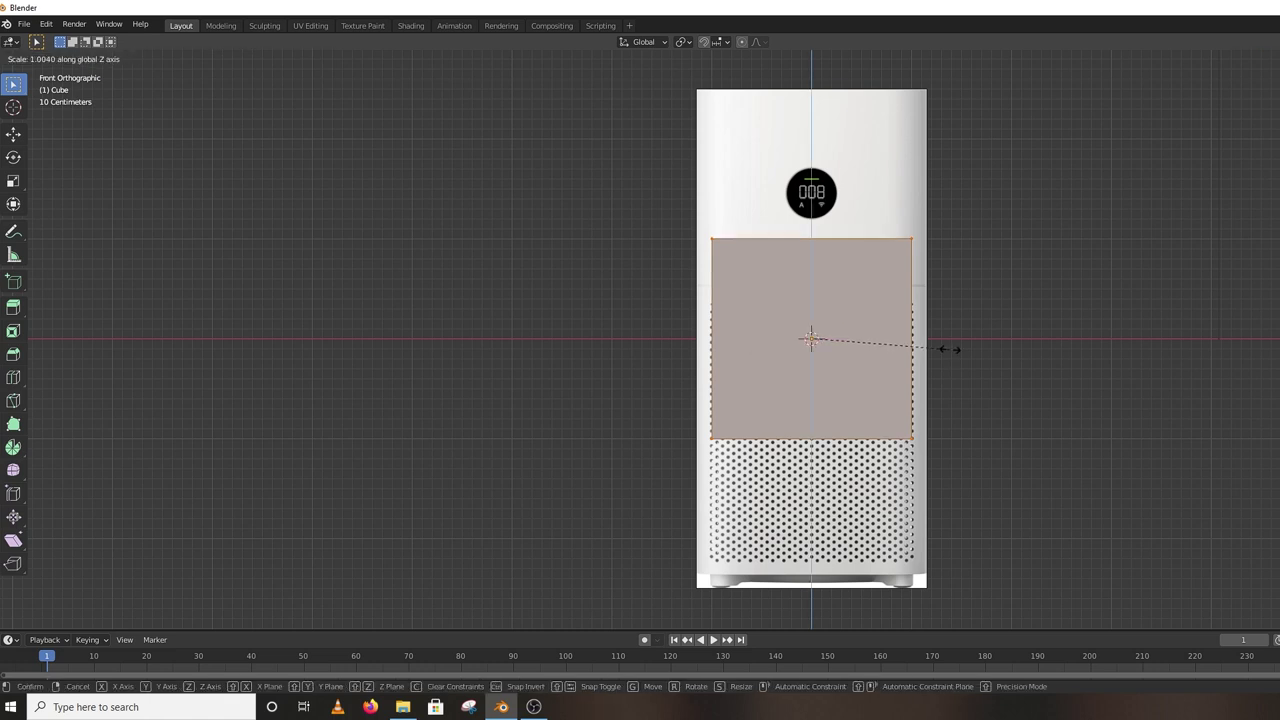
key("c")
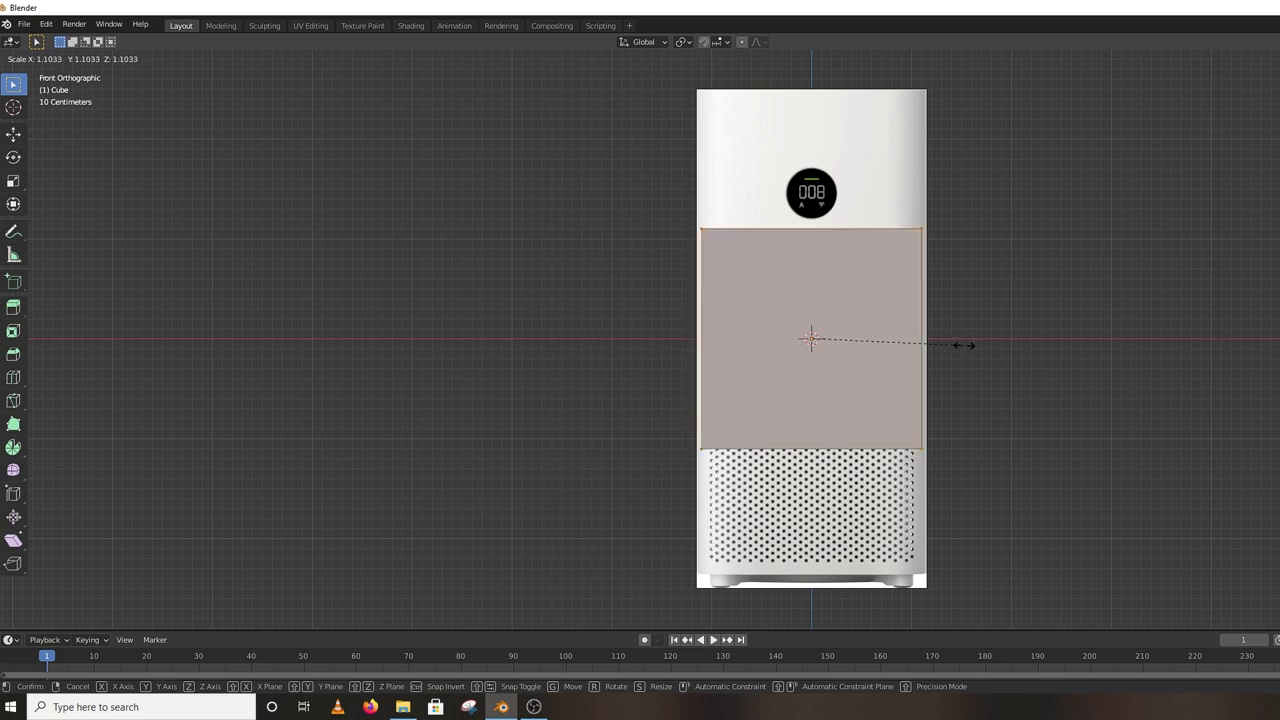
key("x")
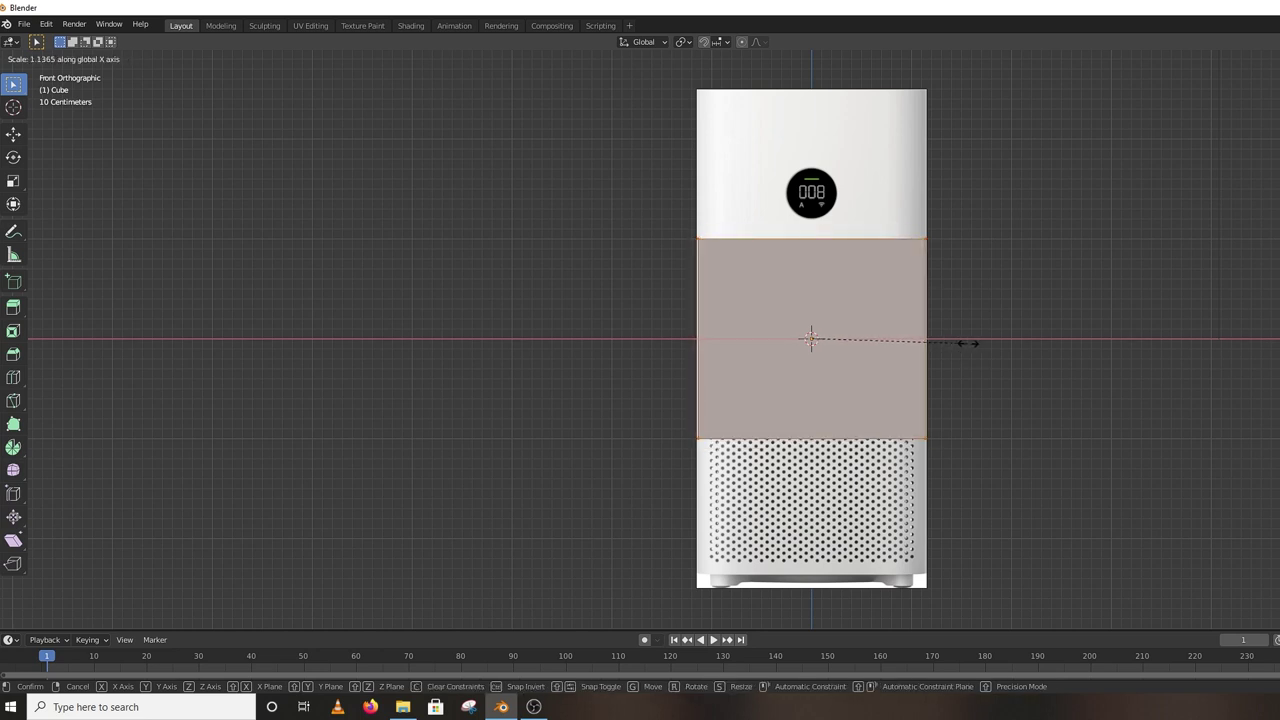
left_click(970, 343)
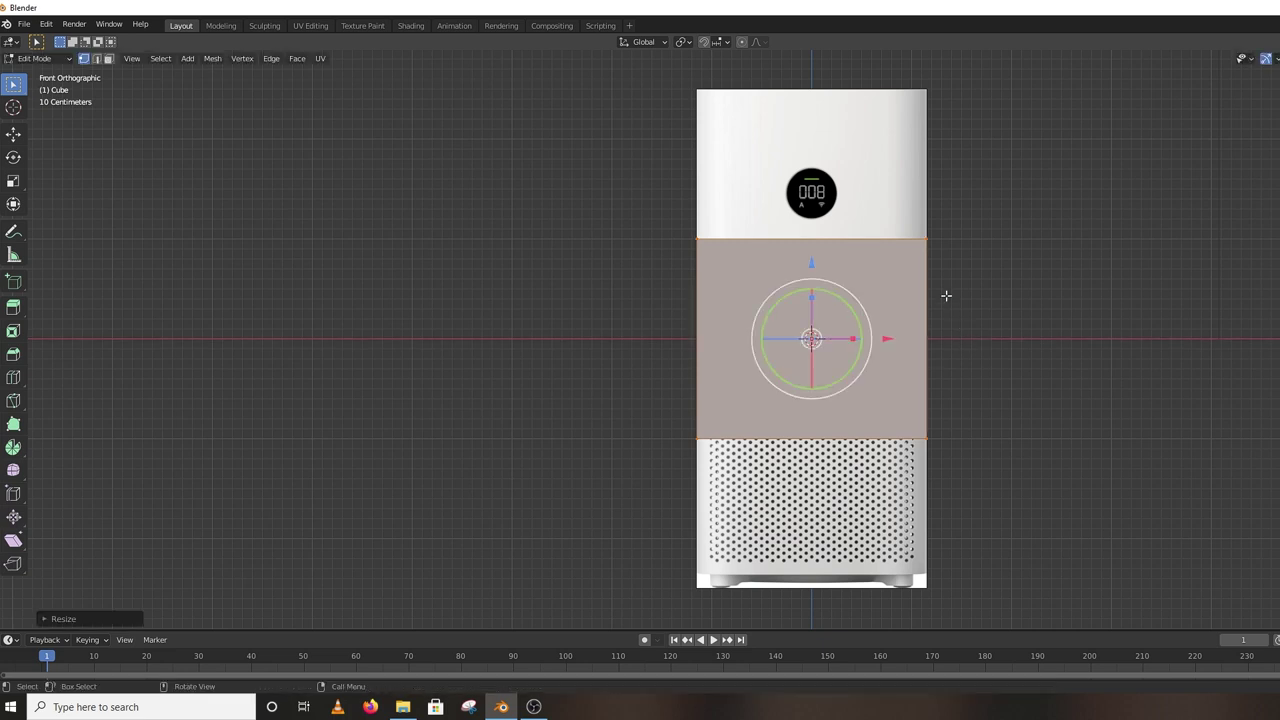
- Scale the cube's mesh along Z to match the height of the purifier body in the front reference image
scroll(931, 301, "down", 1)
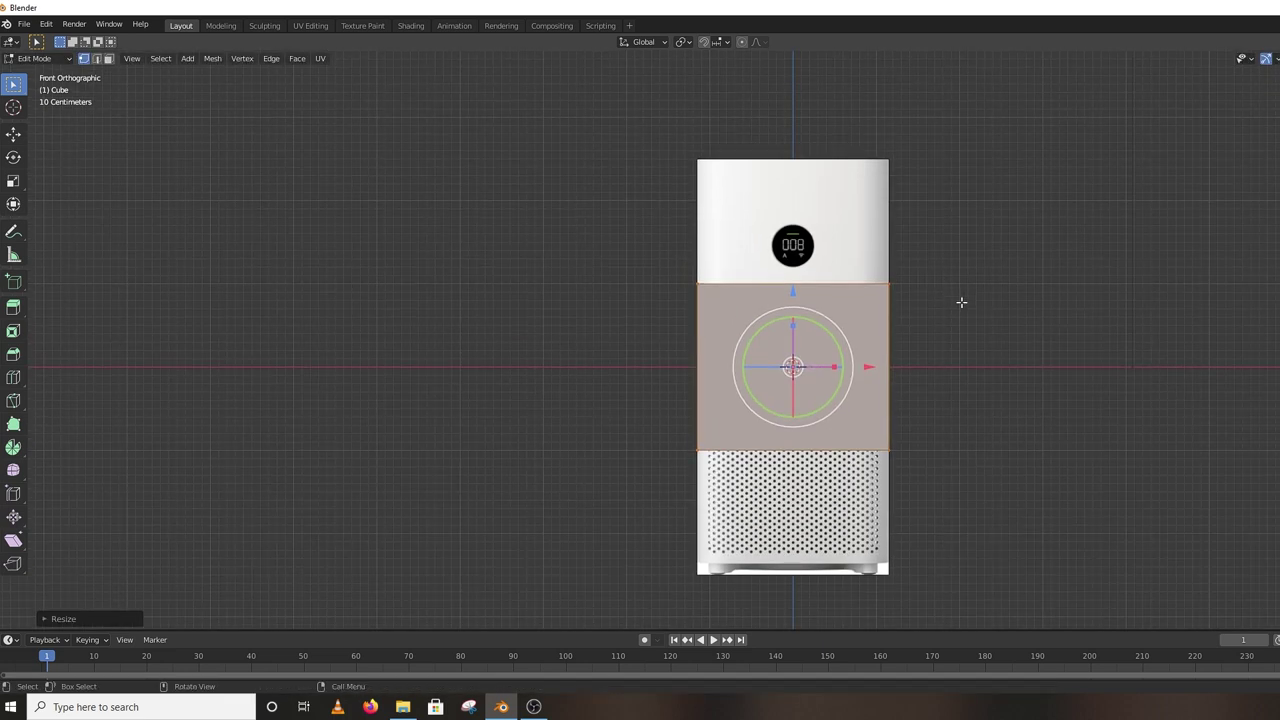
key("s")
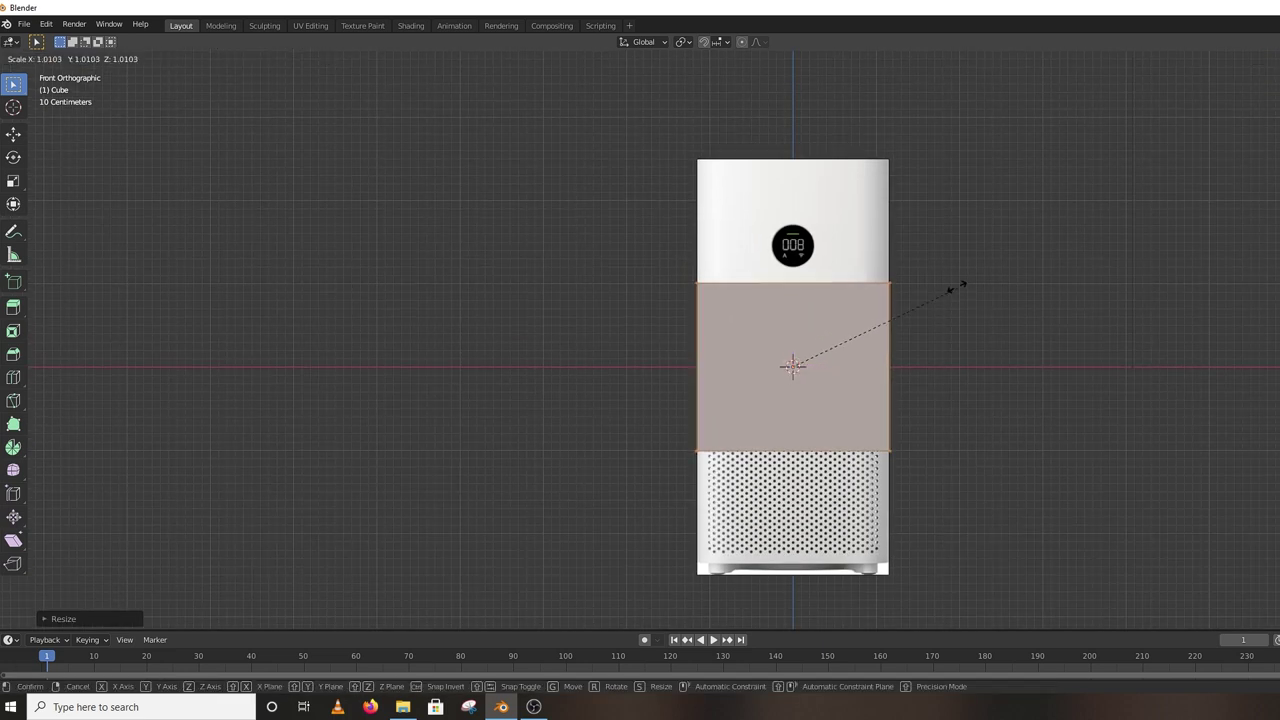
key("z")
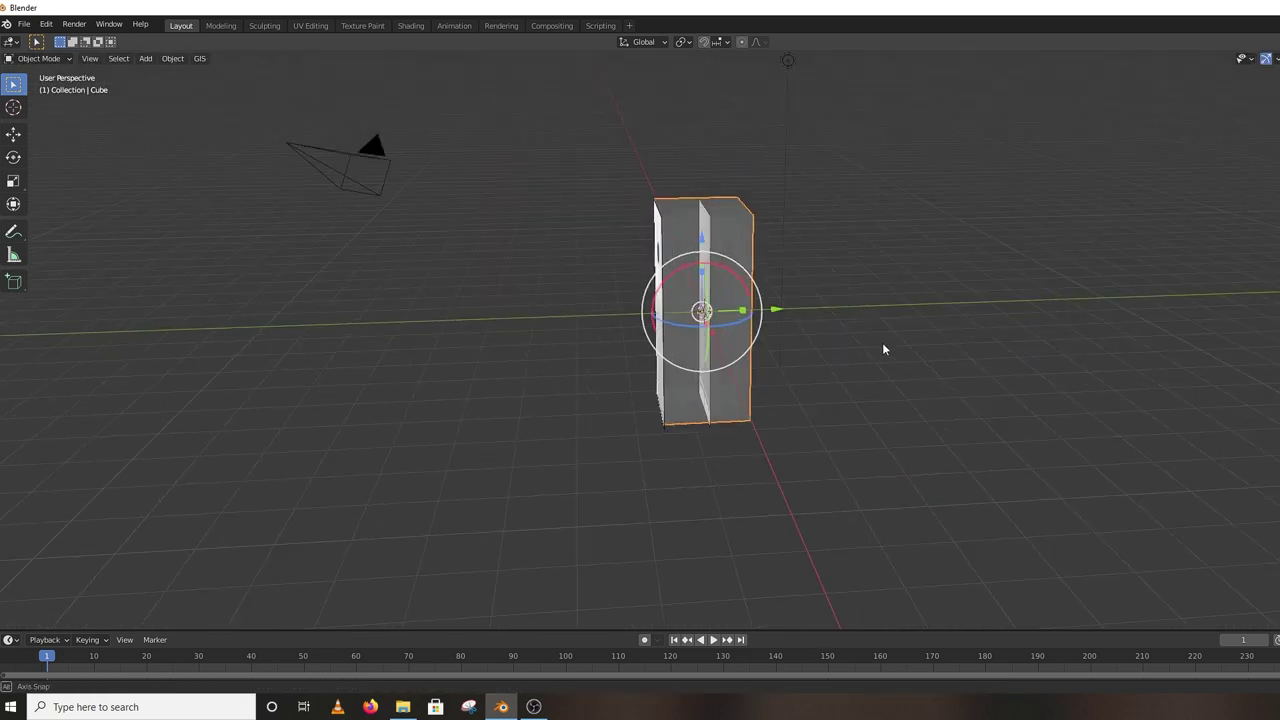
- Examine the scaled cube from several angles and compare it with the angled purifier reference image
middle_click_drag(883, 349, 984, 309)
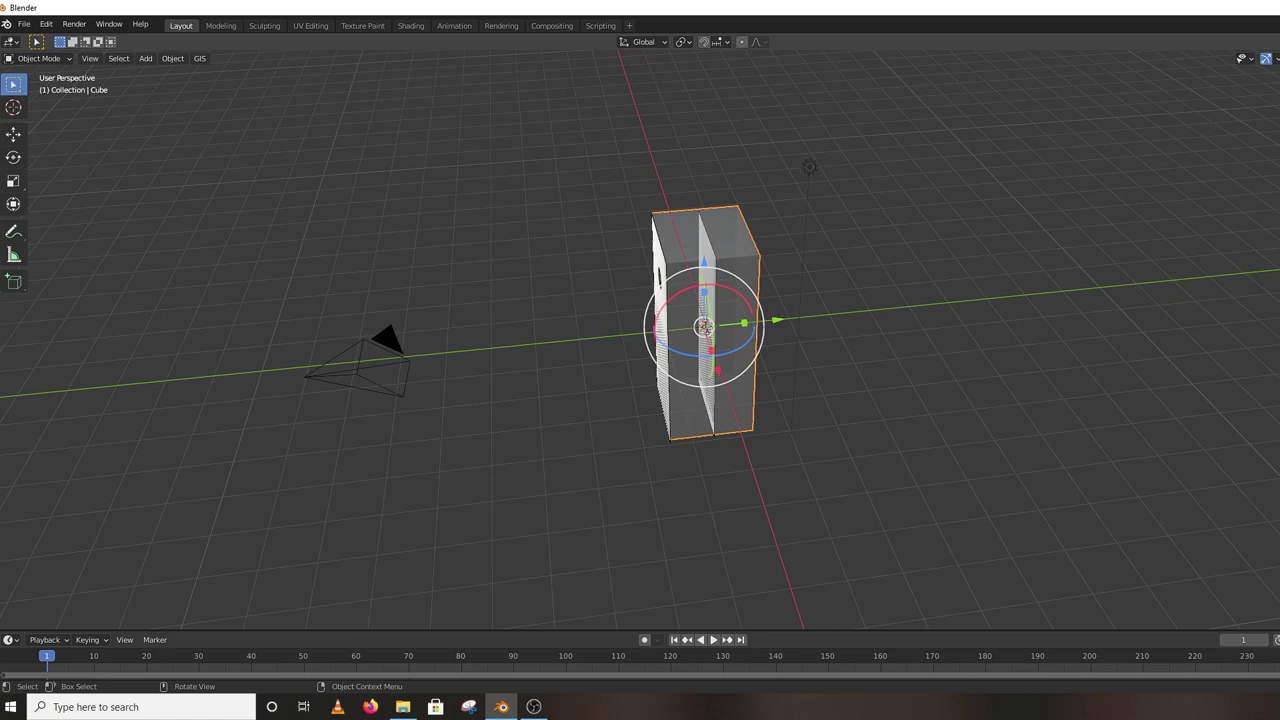
middle_click_drag(720, 300, 760, 260)
scroll(930, 227, "up", 3)
scroll(912, 237, "down", 4)
left_click(769, 196)
left_click(752, 213)
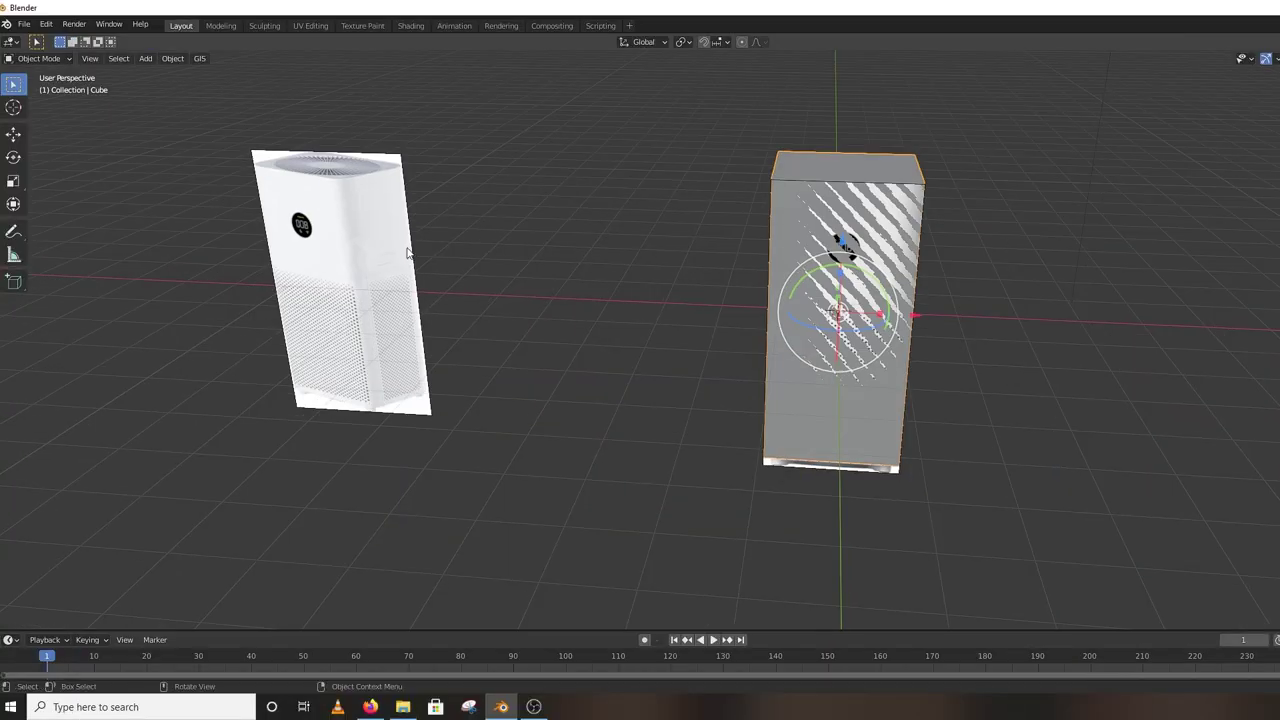
middle_click_drag(360, 250, 499, 186)
scroll(374, 234, "up", 3)
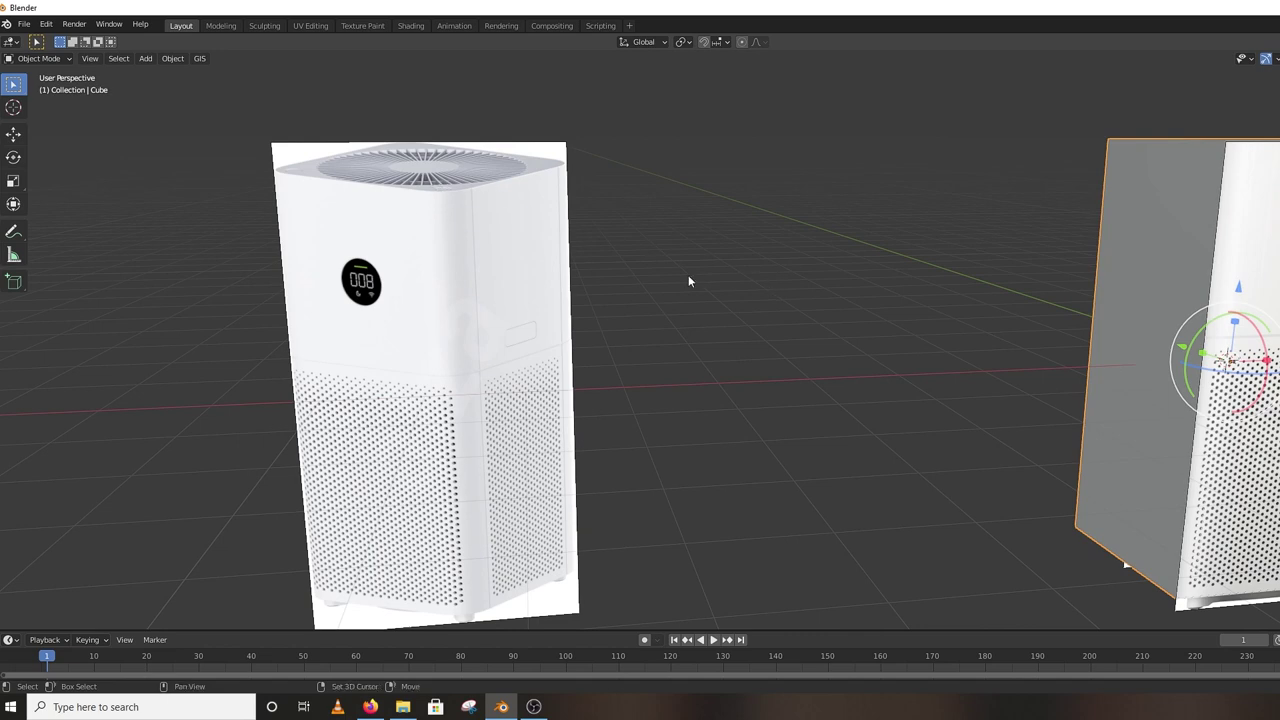
middle_click_drag(688, 281, 424, 211)
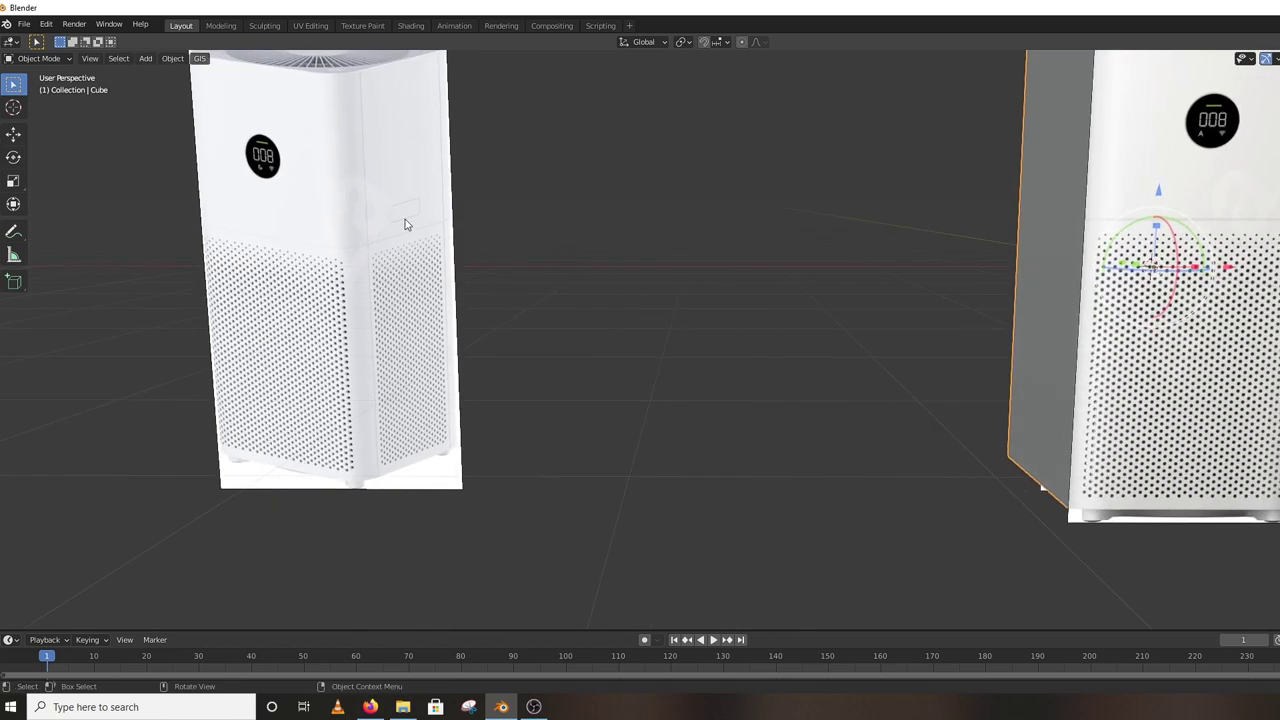
- Set the 3D viewport to front view and split it into two side-by-side viewports
key("KP_1")
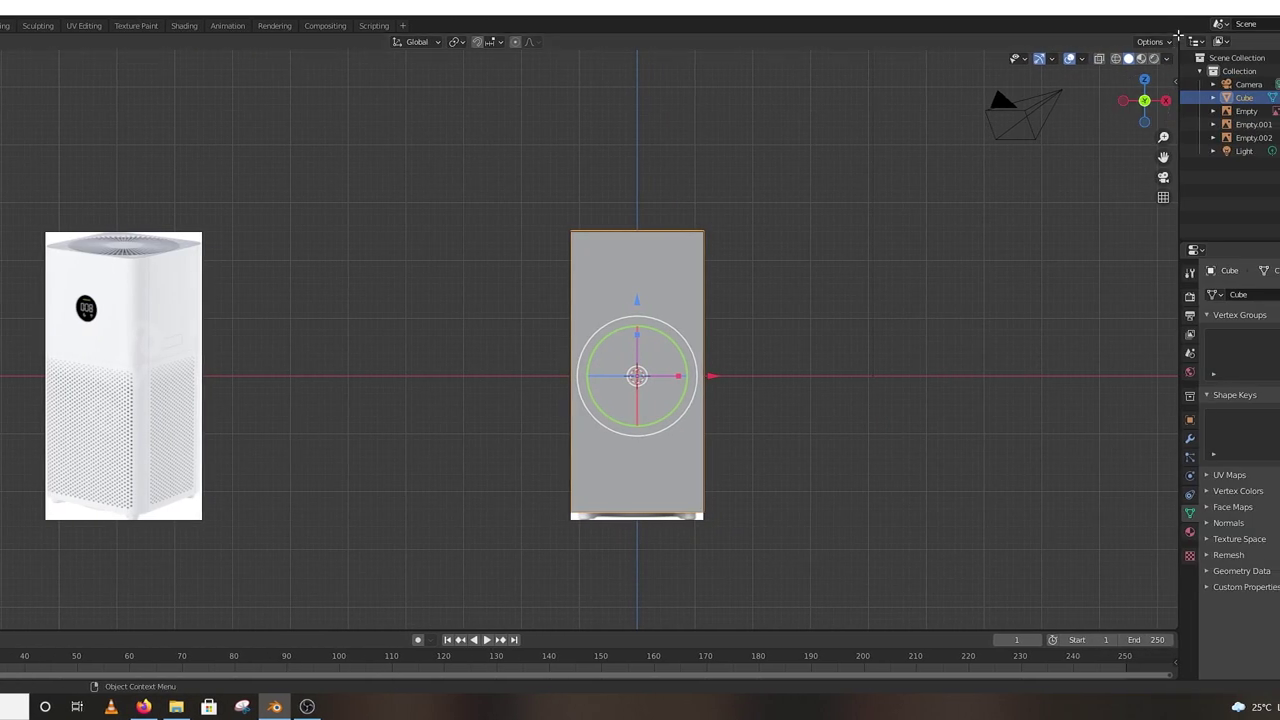
left_click_drag(1156, 38, 572, 170)
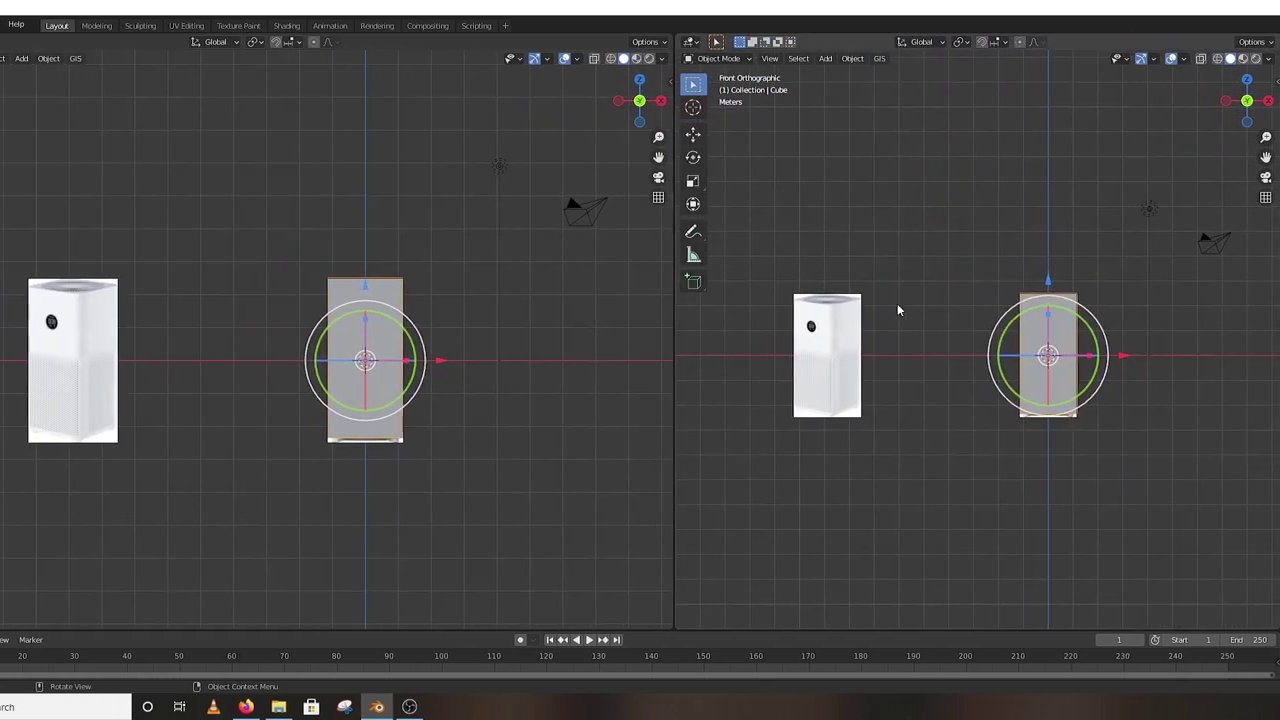
- Frame the angled purifier reference image closely in the second viewport so that it fills the view
middle_click_drag(748, 392, 893, 392, "shift")
scroll(893, 392, "up", 7)
left_click(998, 392)
scroll(998, 392, "up", 1)
middle_click_drag(998, 392, 1031, 306, "shift")
scroll(374, 360, "up", 6)
- Move the rear reference image away from the cube's back, leaving a gap behind the body
left_click(374, 360)
middle_click_drag(374, 360, 288, 310, "shift")
middle_click_drag(441, 193, 374, 340, "shift")
scroll(538, 314, "up", 1)
scroll(531, 289, "down", 2)
middle_click_drag(531, 289, 410, 369)
left_click(429, 251)
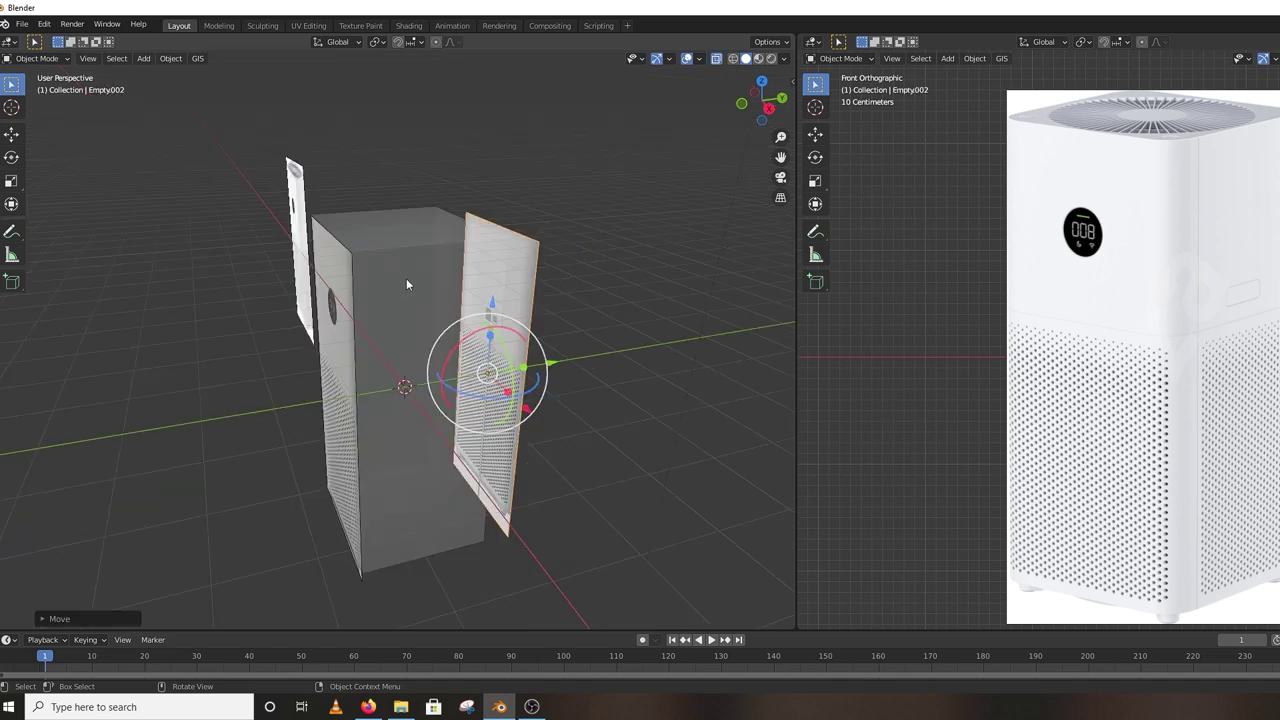
- Edit the cube with X-ray off and bevel its four vertical edges by about 0.158 m
left_click(406, 285)
middle_click_drag(395, 306, 290, 317)
key("Tab")
middle_click_drag(396, 306, 236, 289)
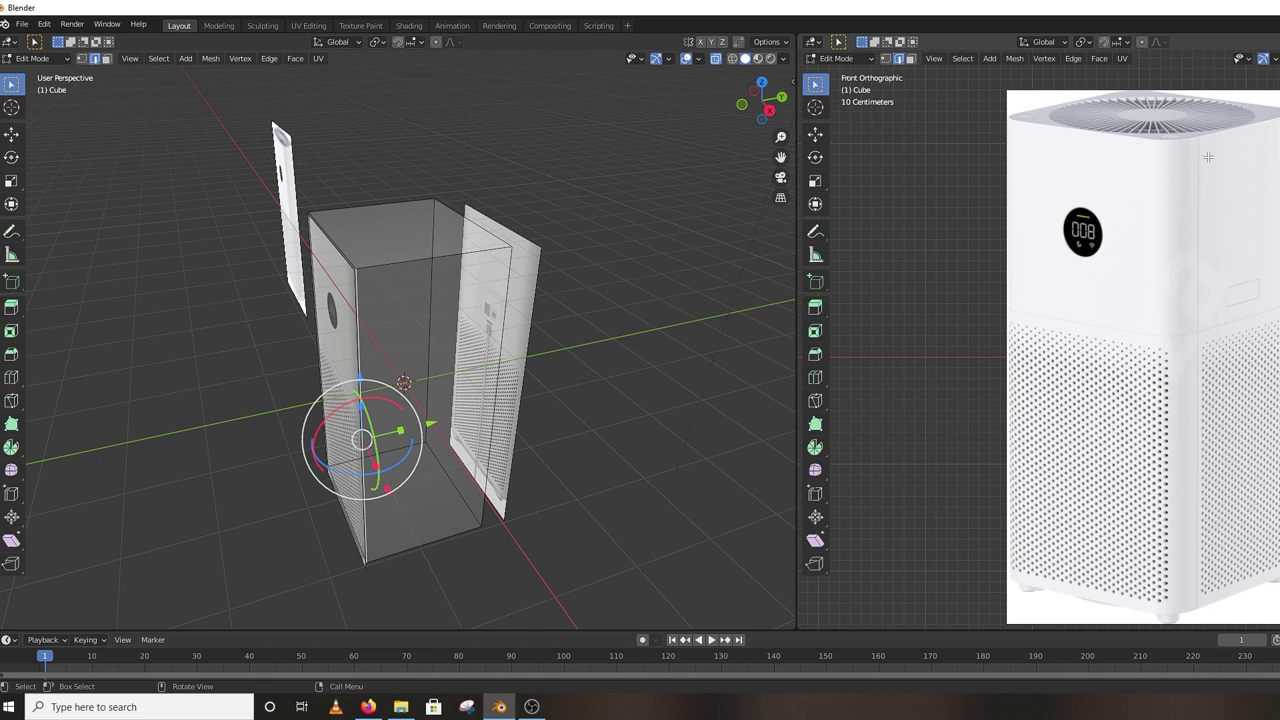
middle_click_drag(440, 300, 696, 373)
left_click(716, 59)
middle_click_drag(510, 340, 524, 330)
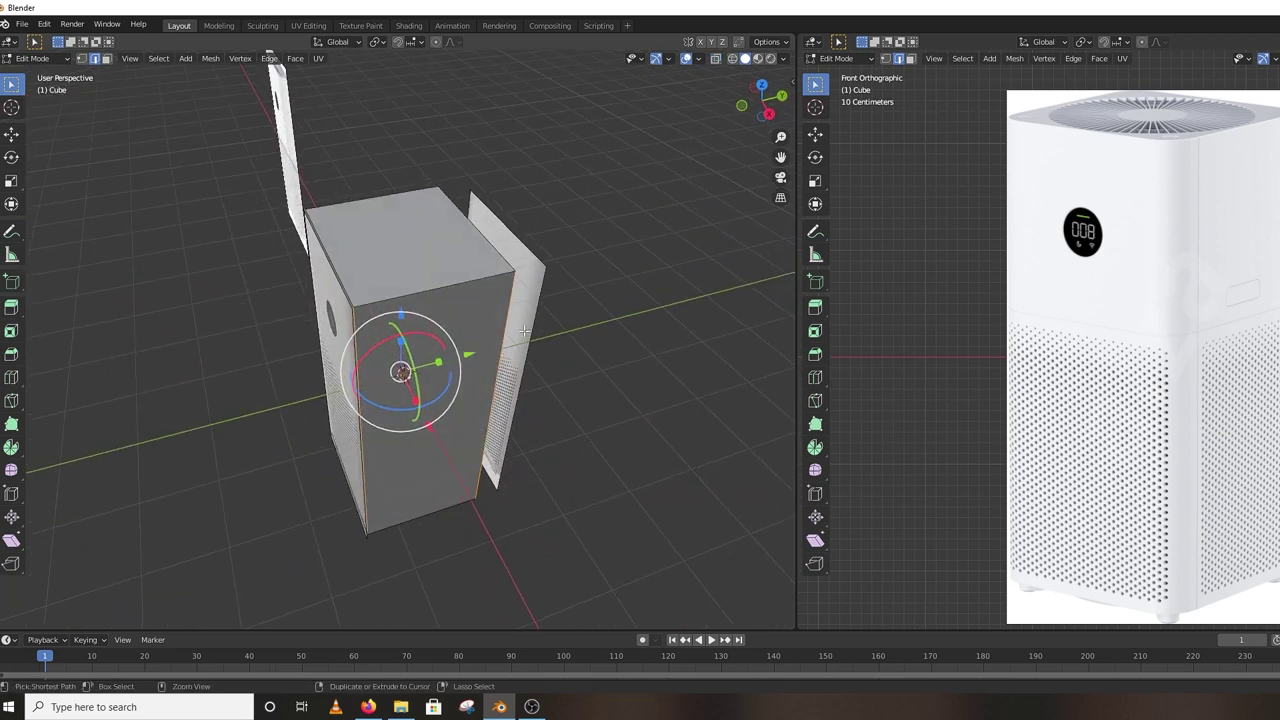
key("ctrl+b")
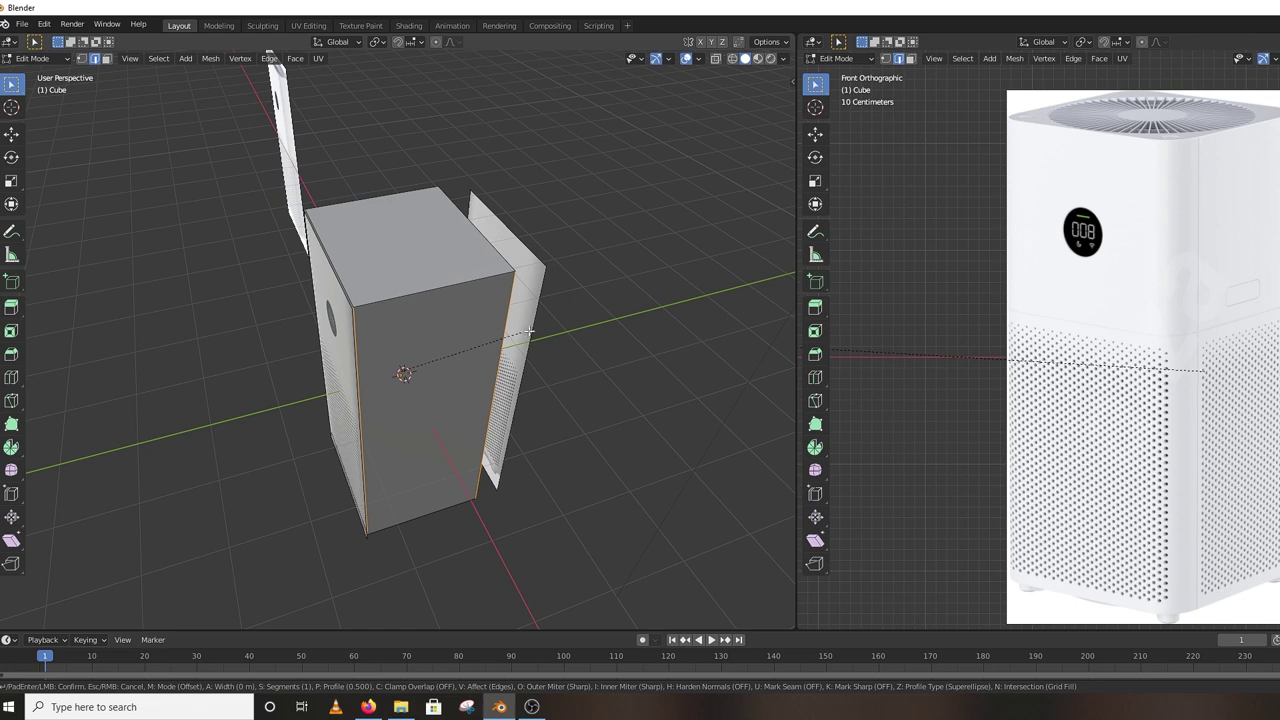
left_click(630, 329)
- Set the vertical edge bevel to 14 segments to round the body's corners
middle_click_drag(268, 509, 365, 533)
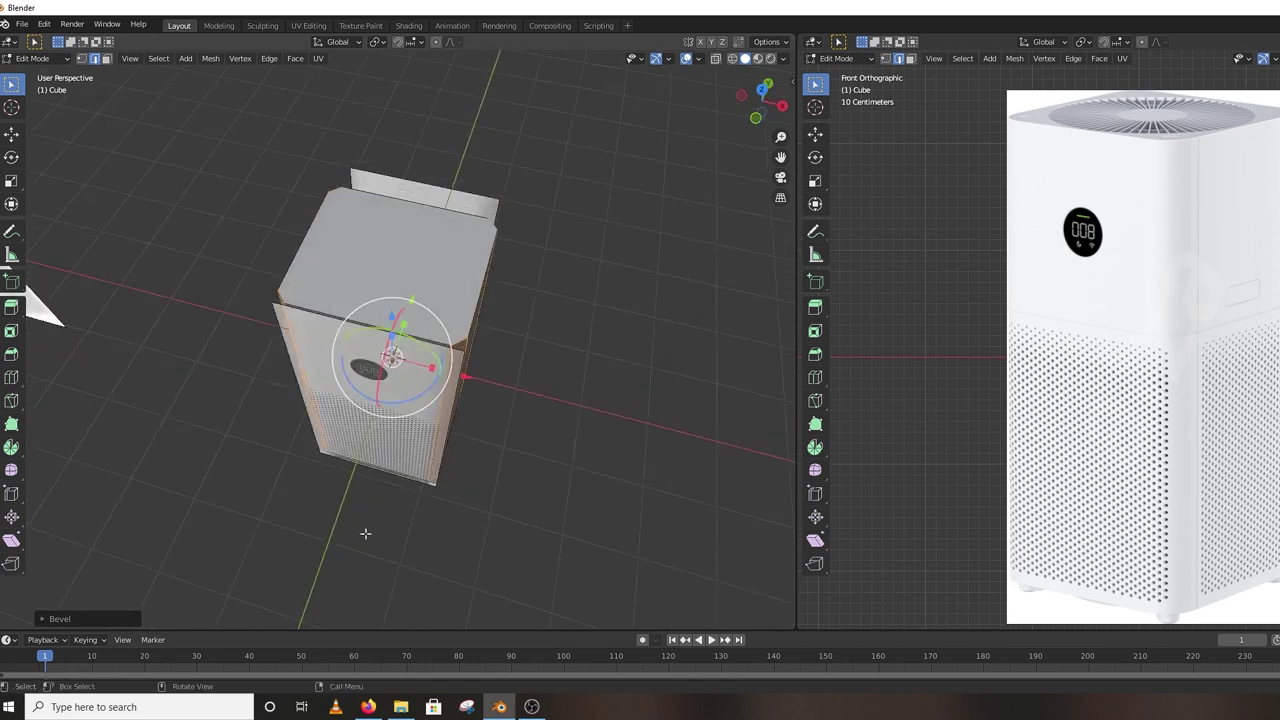
scroll(529, 457, "up", 3)
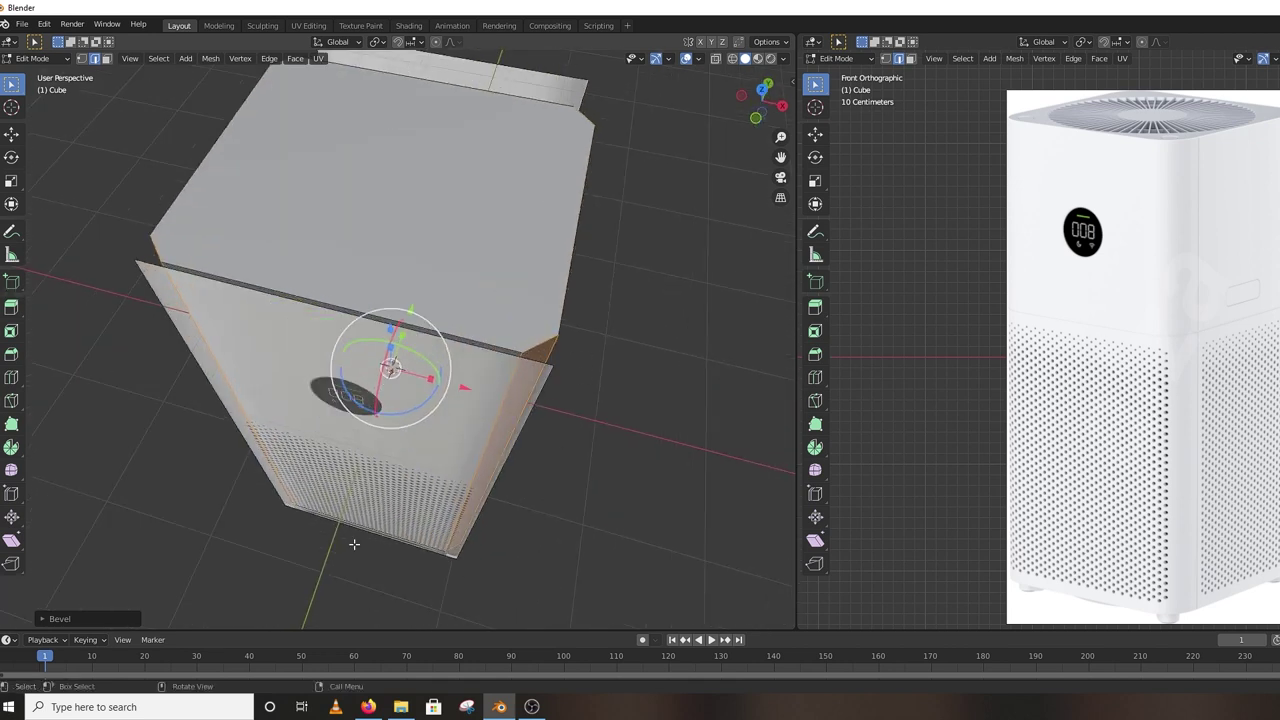
left_click(60, 619)
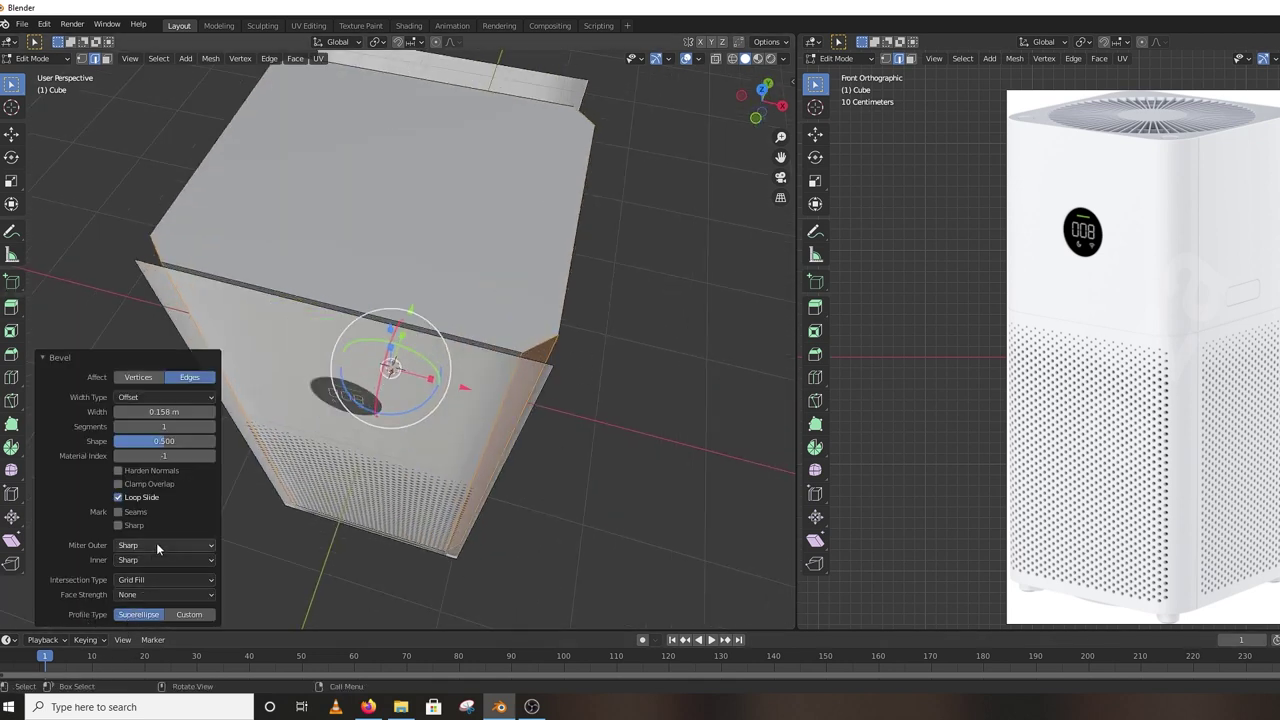
left_click_drag(188, 427, 200, 427)
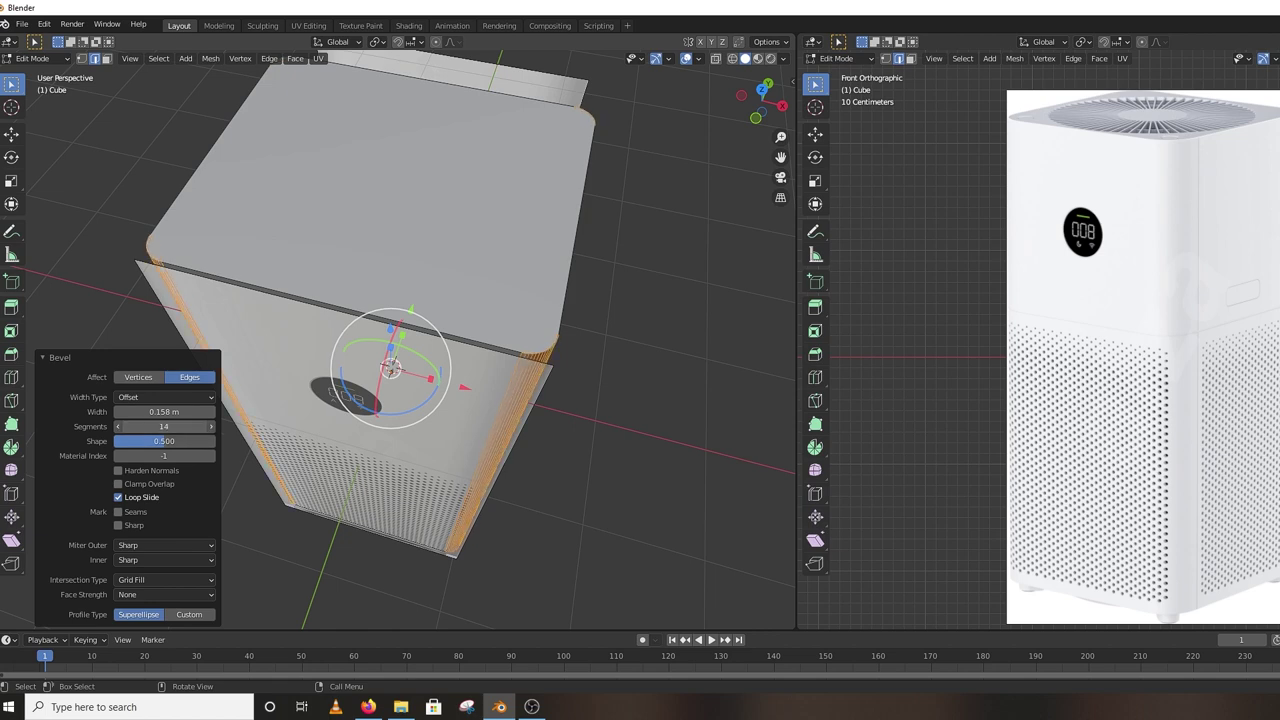
- Shade the body smooth and enable Auto Smooth for its normals
middle_click_drag(585, 397, 360, 353)
key("Tab")
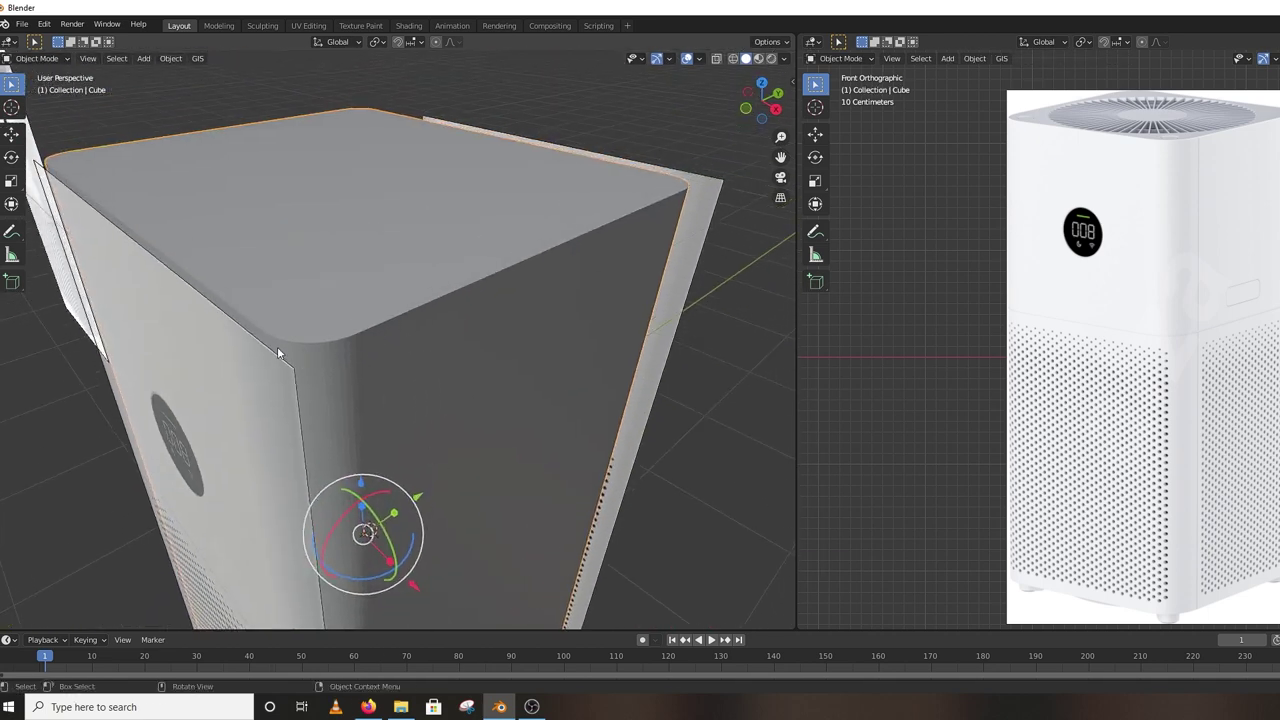
right_click(473, 317)
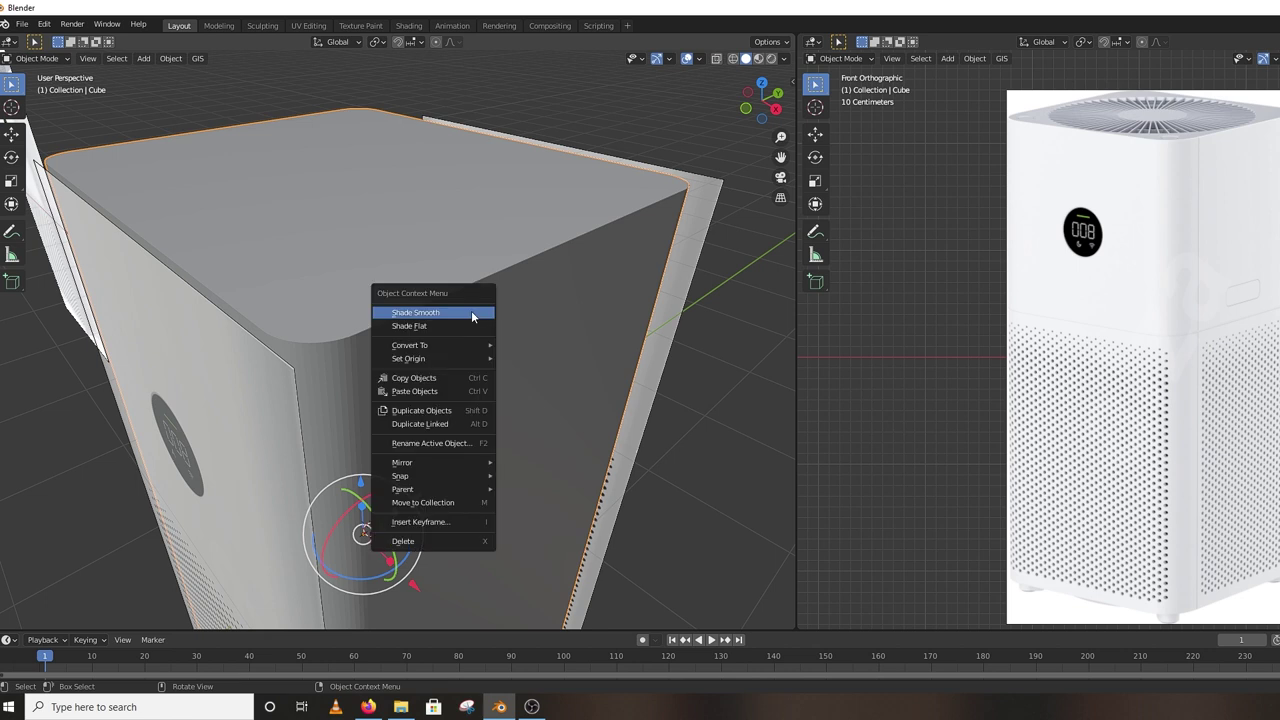
left_click(473, 317)
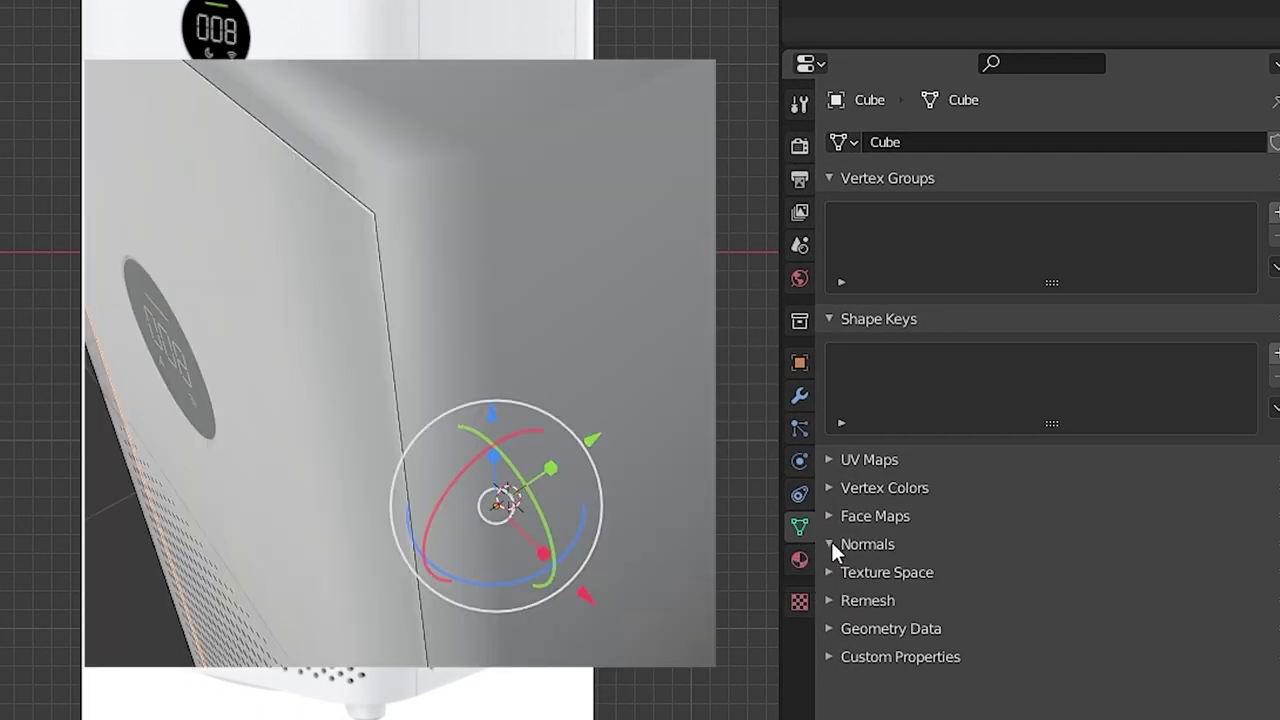
left_click(832, 546)
left_click(1015, 578)
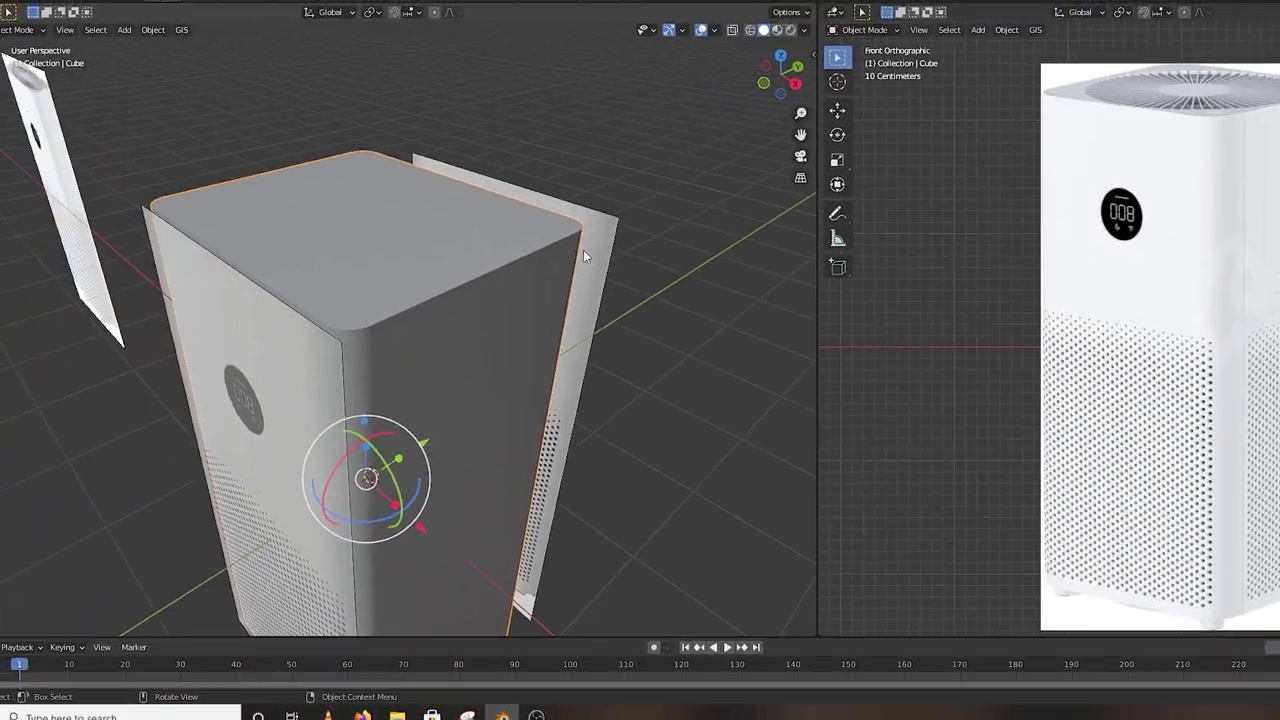
- Delete the body's top face to open the box at the top
middle_click_drag(580, 342, 646, 313)
scroll(643, 383, "up", 1)
middle_click_drag(643, 383, 428, 462)
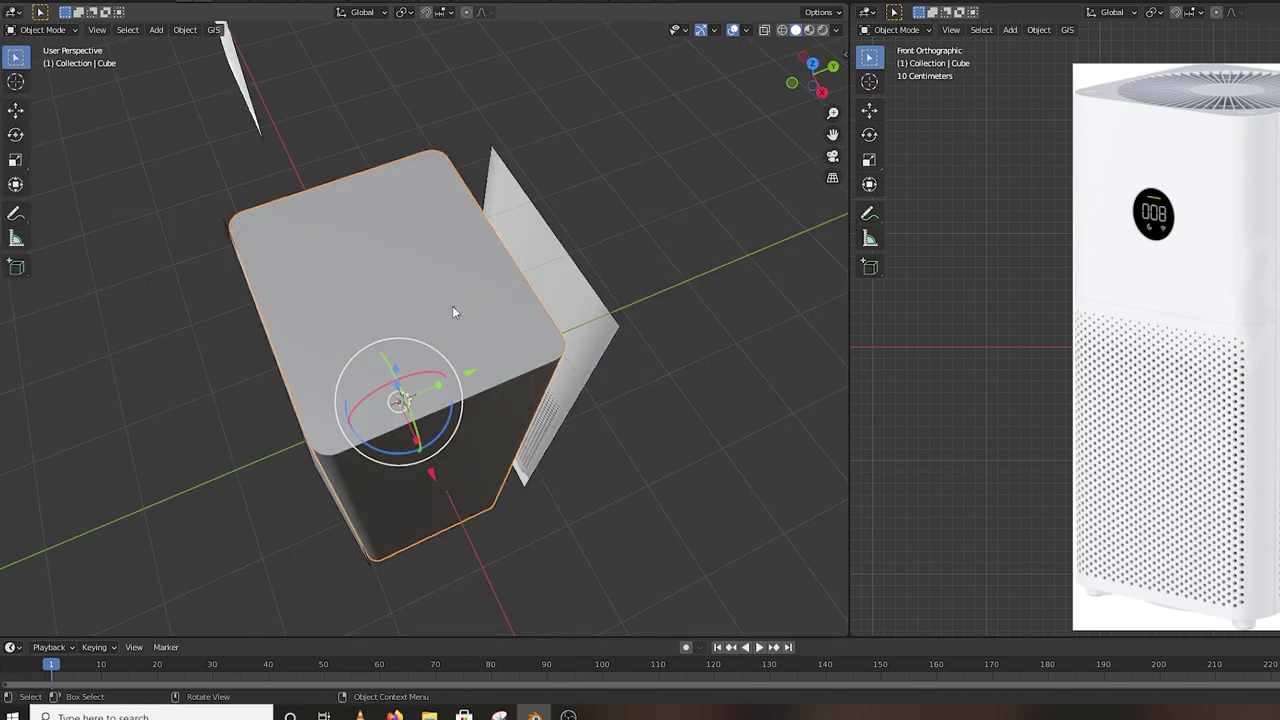
key("Tab")
left_click(637, 217)
middle_click_drag(637, 220, 700, 209)
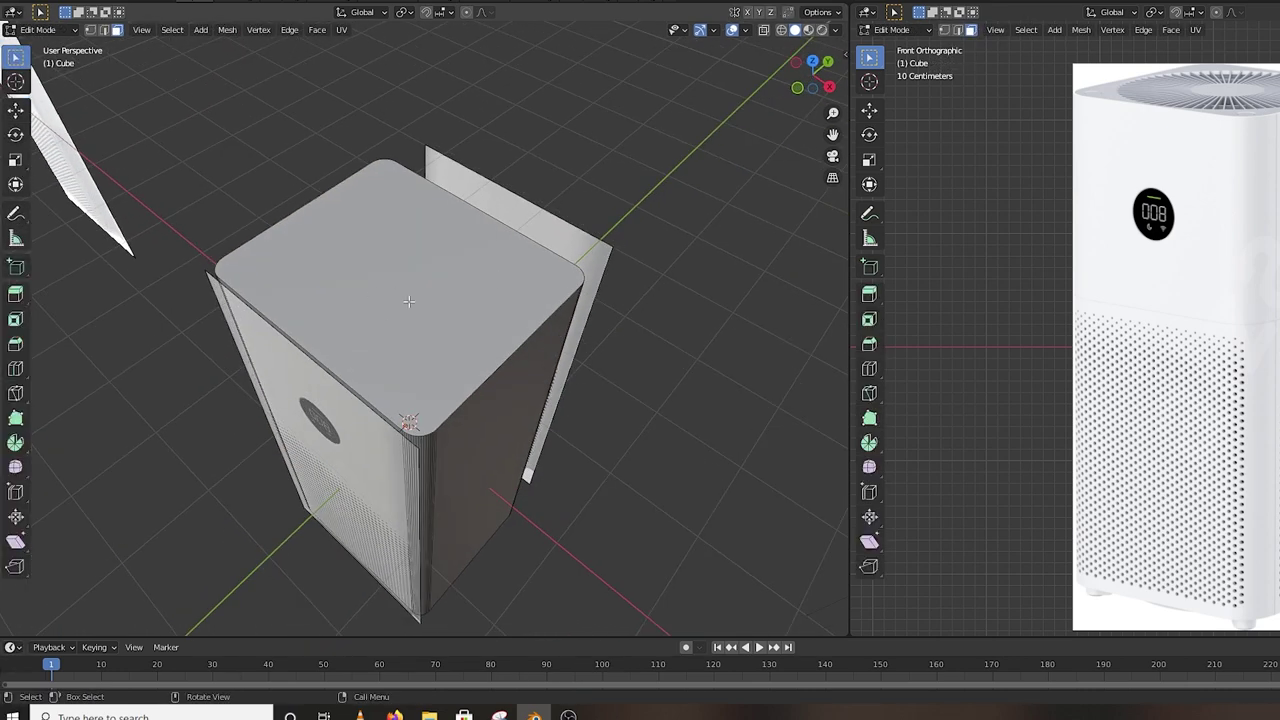
middle_click_drag(419, 304, 469, 241)
middle_click_drag(500, 380, 410, 318)
left_click(410, 318)
key("x")
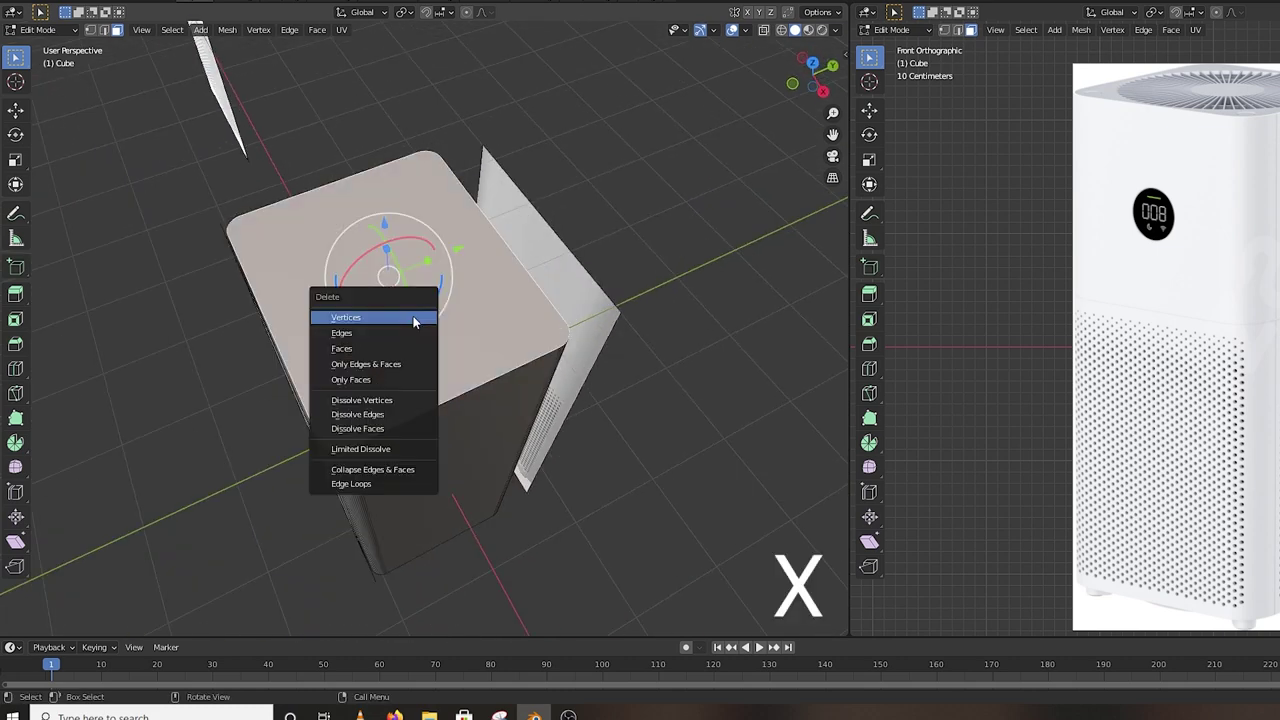
left_click(417, 347)
middle_click_drag(417, 347, 545, 317)
key("Tab")
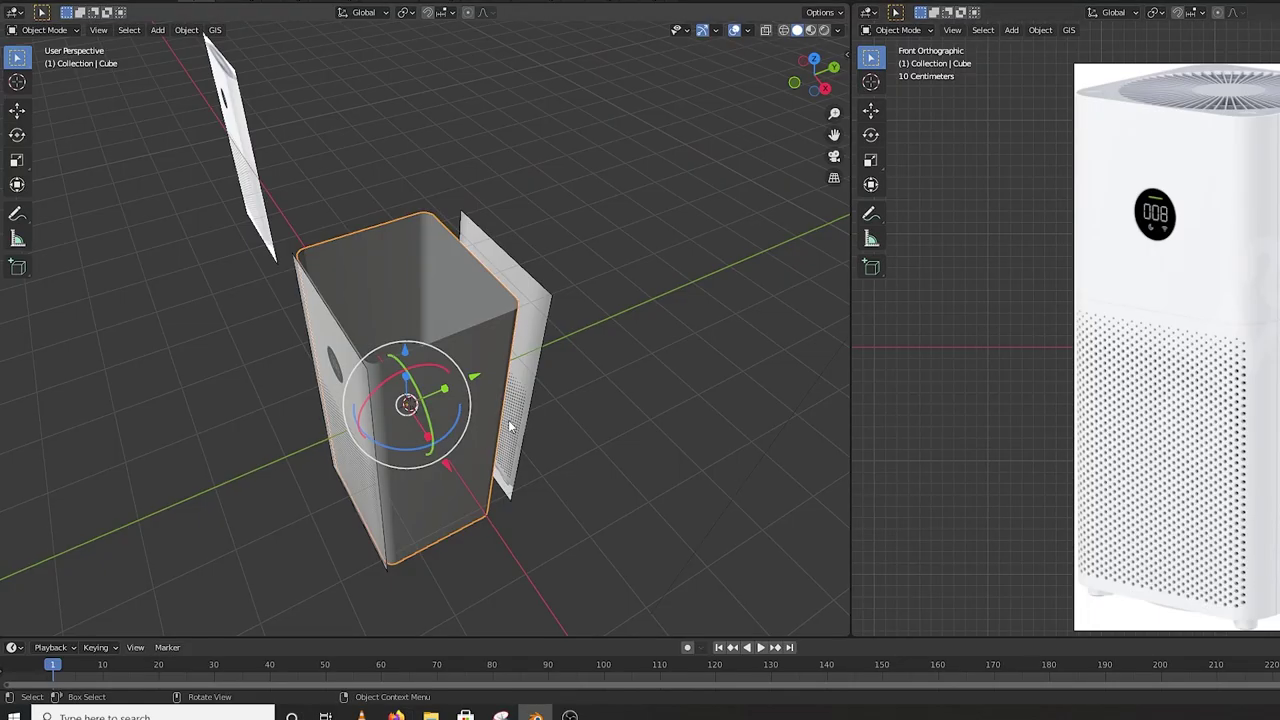
- Select the edge loop around the body's open top in edge select mode
scroll(510, 425, "up", 6)
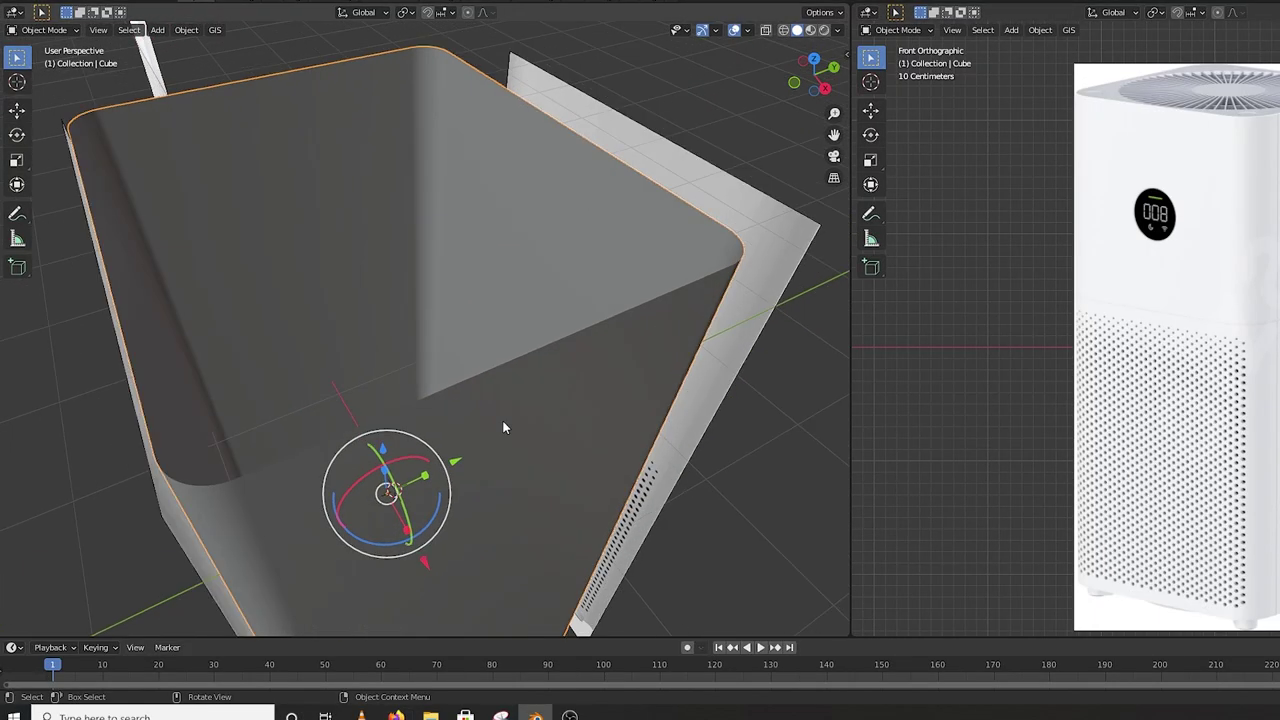
scroll(579, 411, "down", 6)
key("Tab")
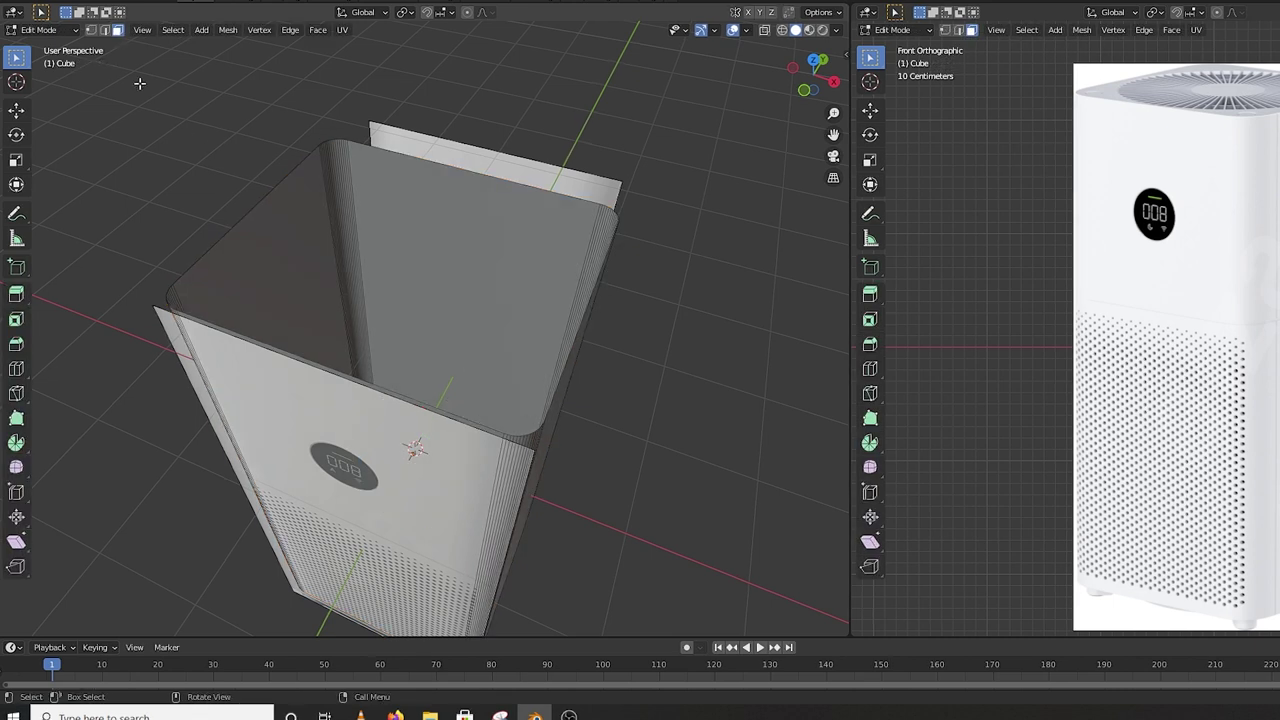
left_click(105, 30)
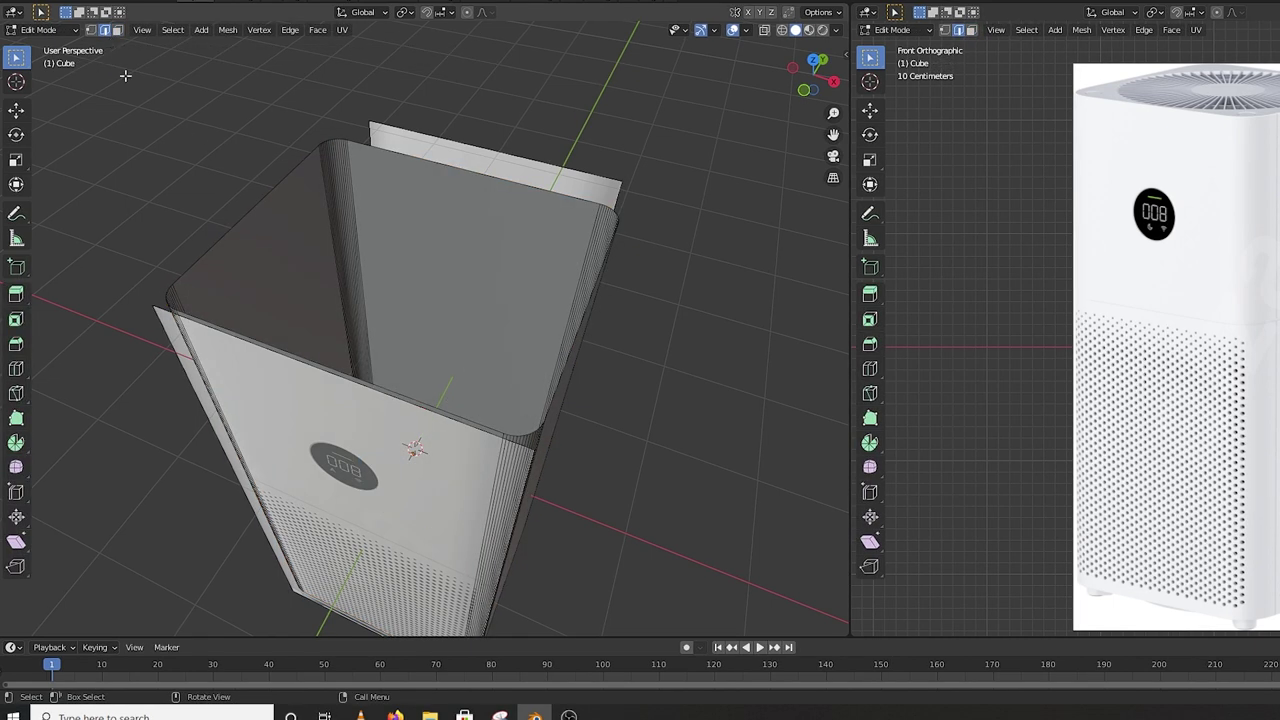
middle_click_drag(411, 432, 264, 216)
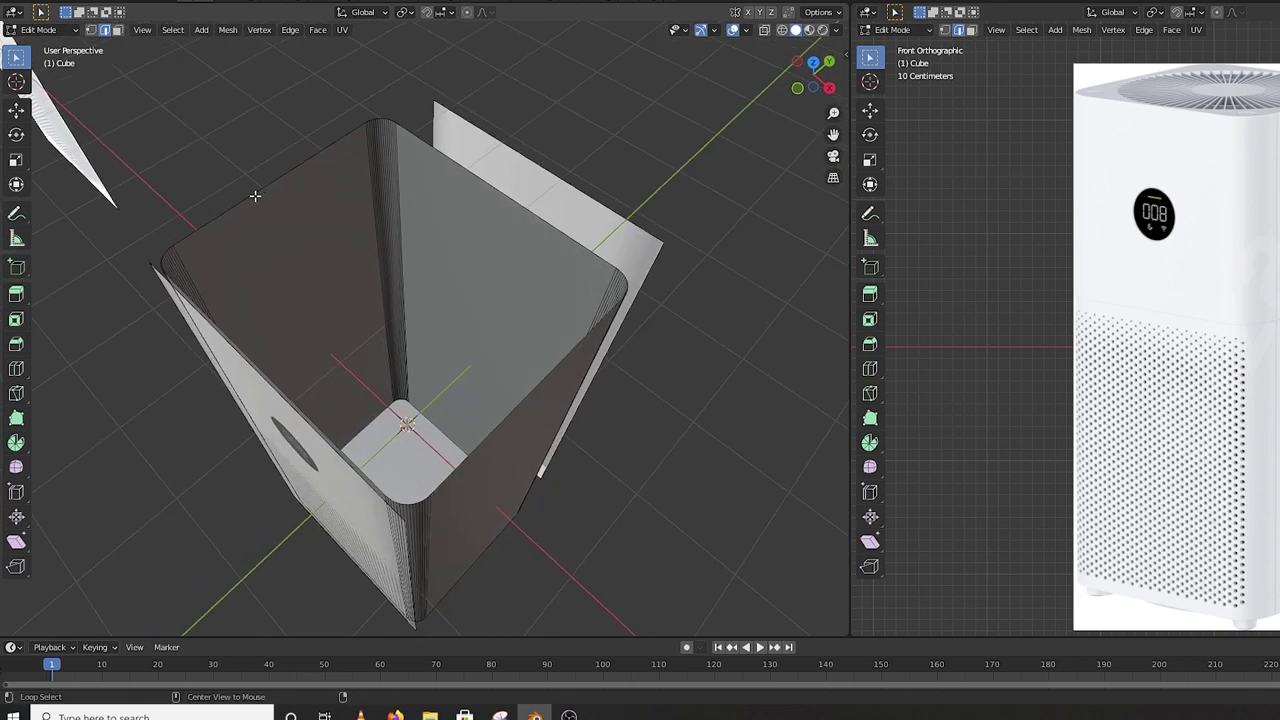
left_click(255, 196, "alt")
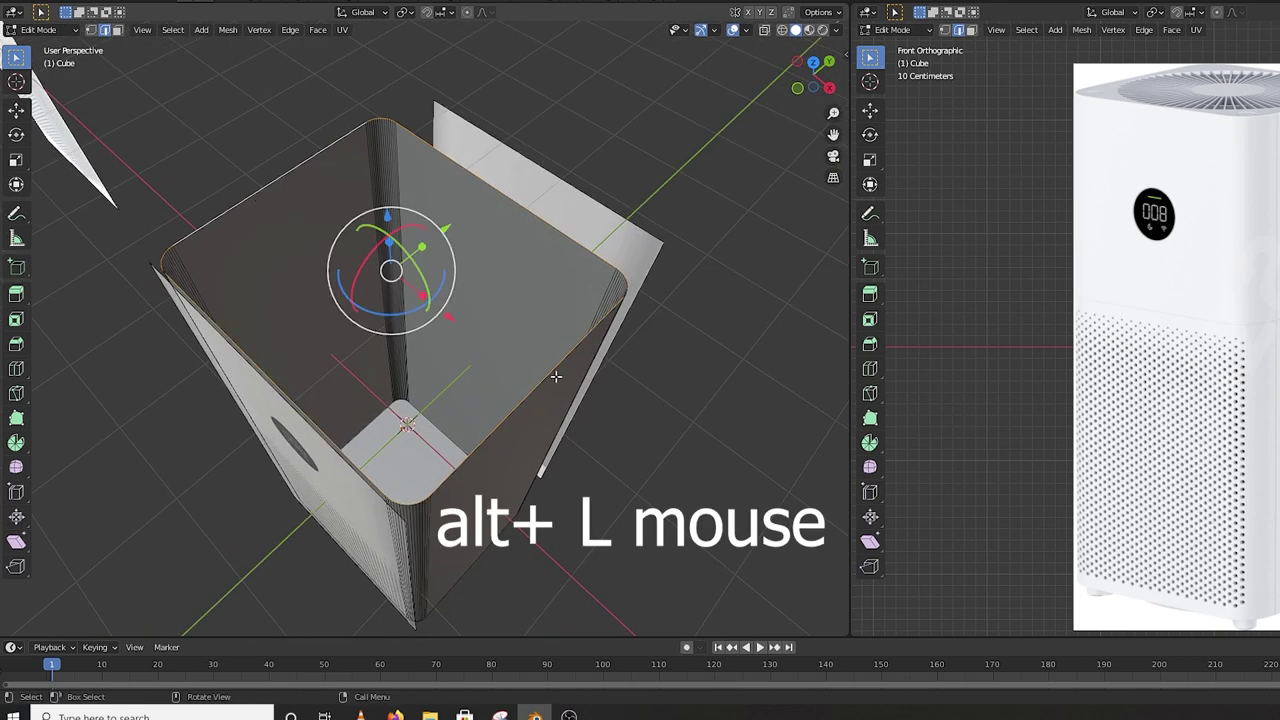
middle_click_drag(320, 191, 517, 211)
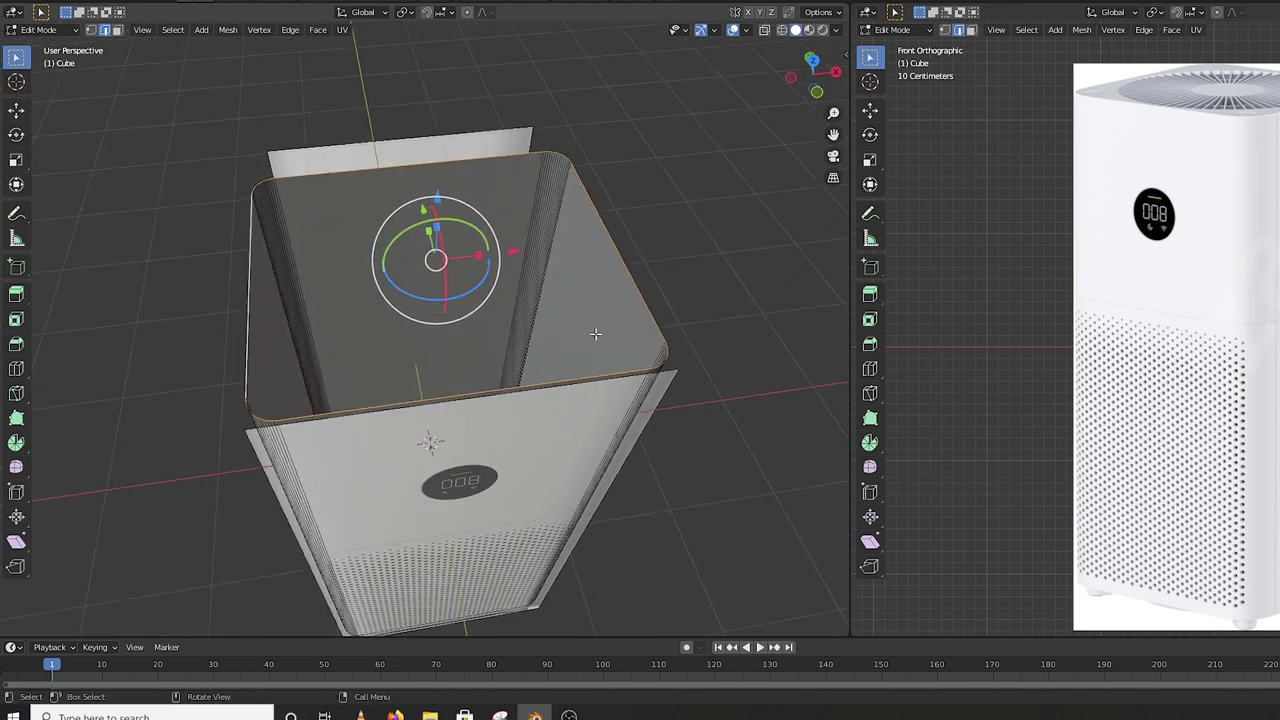
middle_click_drag(775, 364, 706, 380)
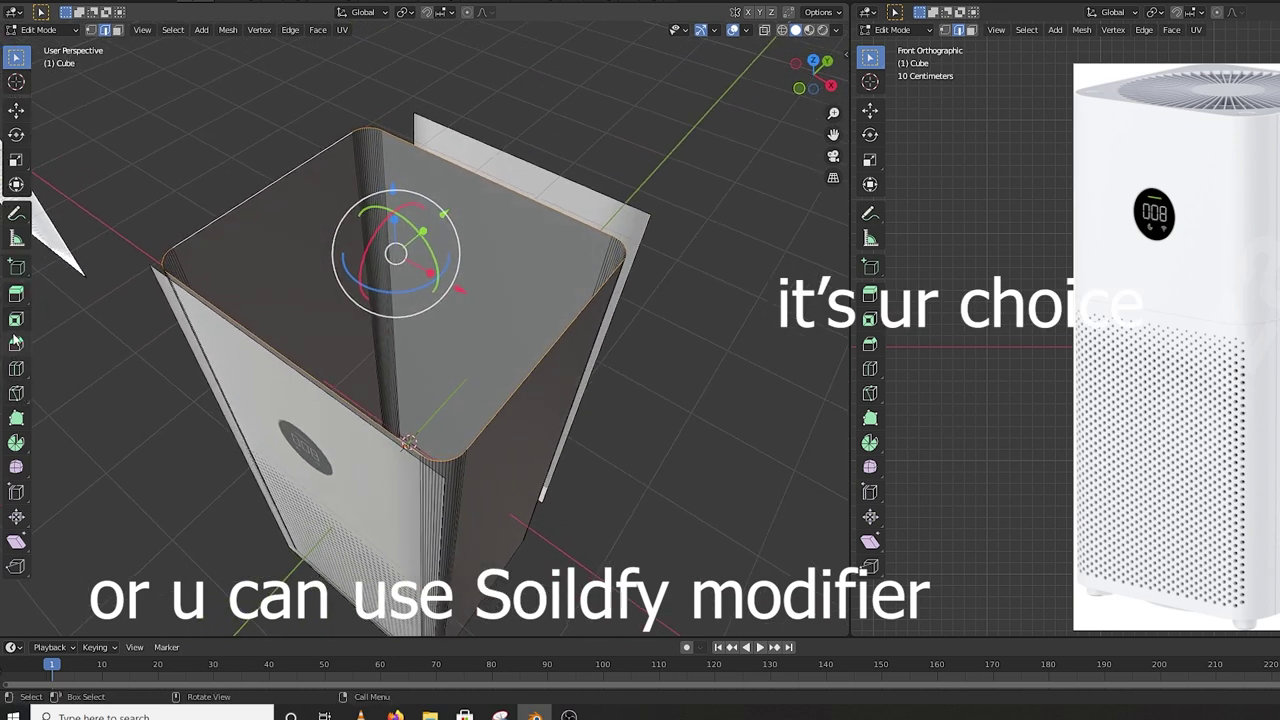
- Try to extrude the selected top edge loop with the Extrude Region tool
left_click(17, 296)
left_click_drag(400, 292, 410, 306)
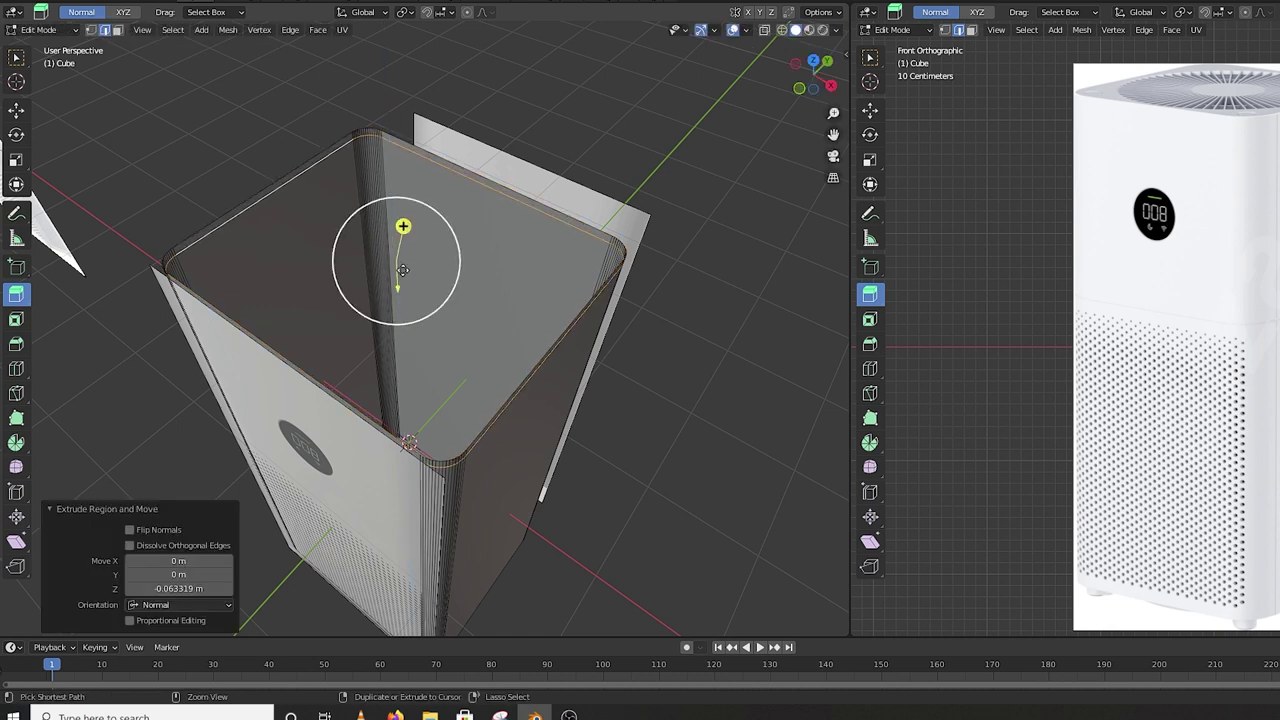
key("ctrl+z")
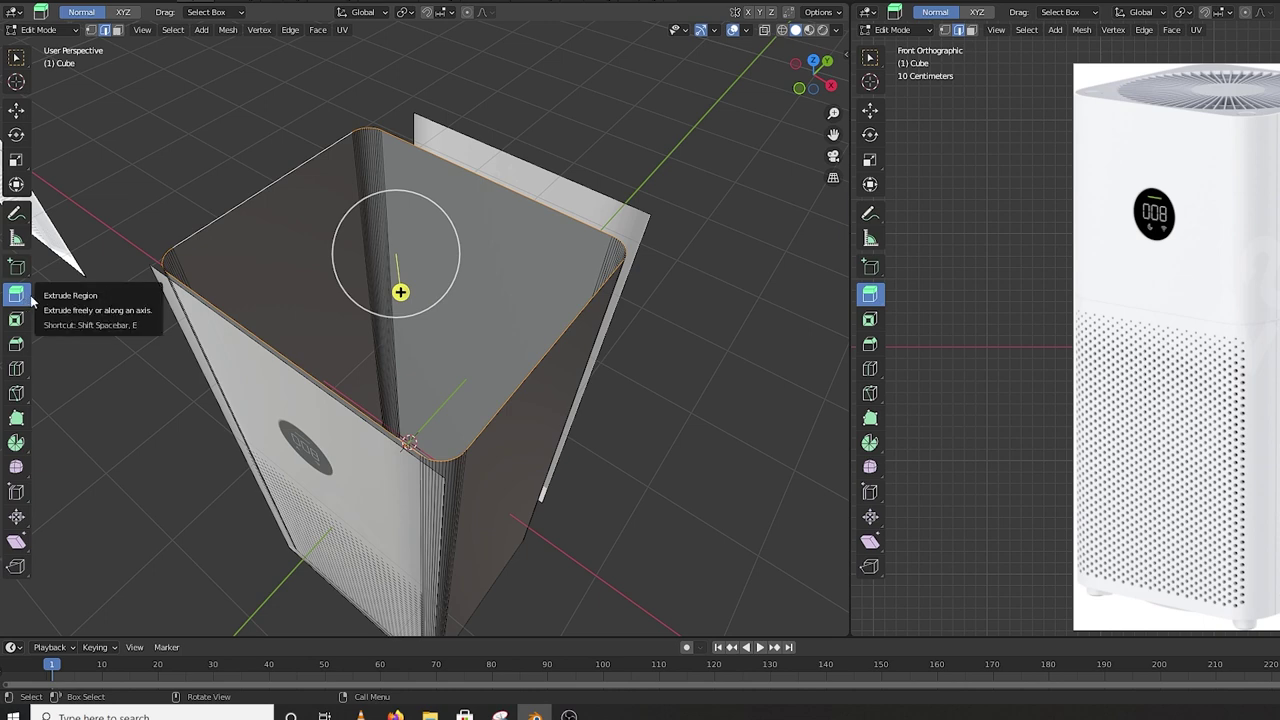
- Extrude the open top's edge loop in place and scale it inward to about 0.97 to form a flat rim
middle_click_drag(709, 302, 757, 296)
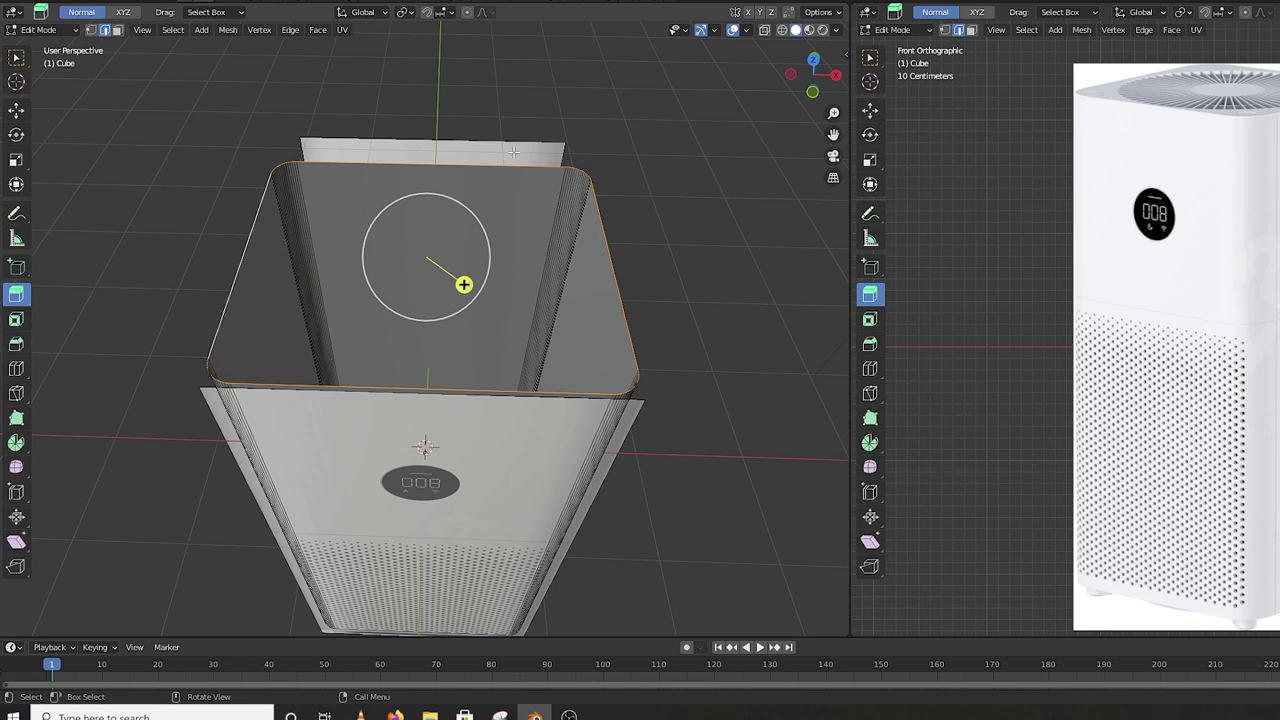
middle_click_drag(709, 297, 672, 315)
left_click(18, 185)
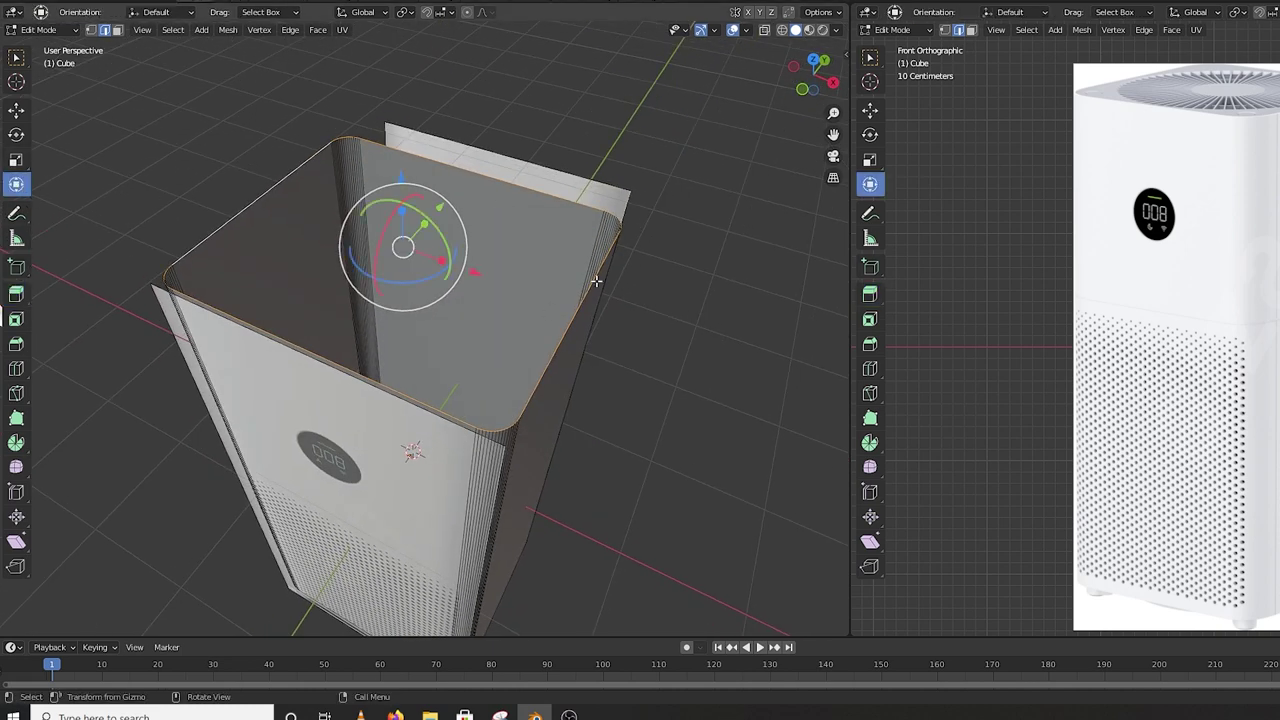
scroll(670, 295, "up", 2)
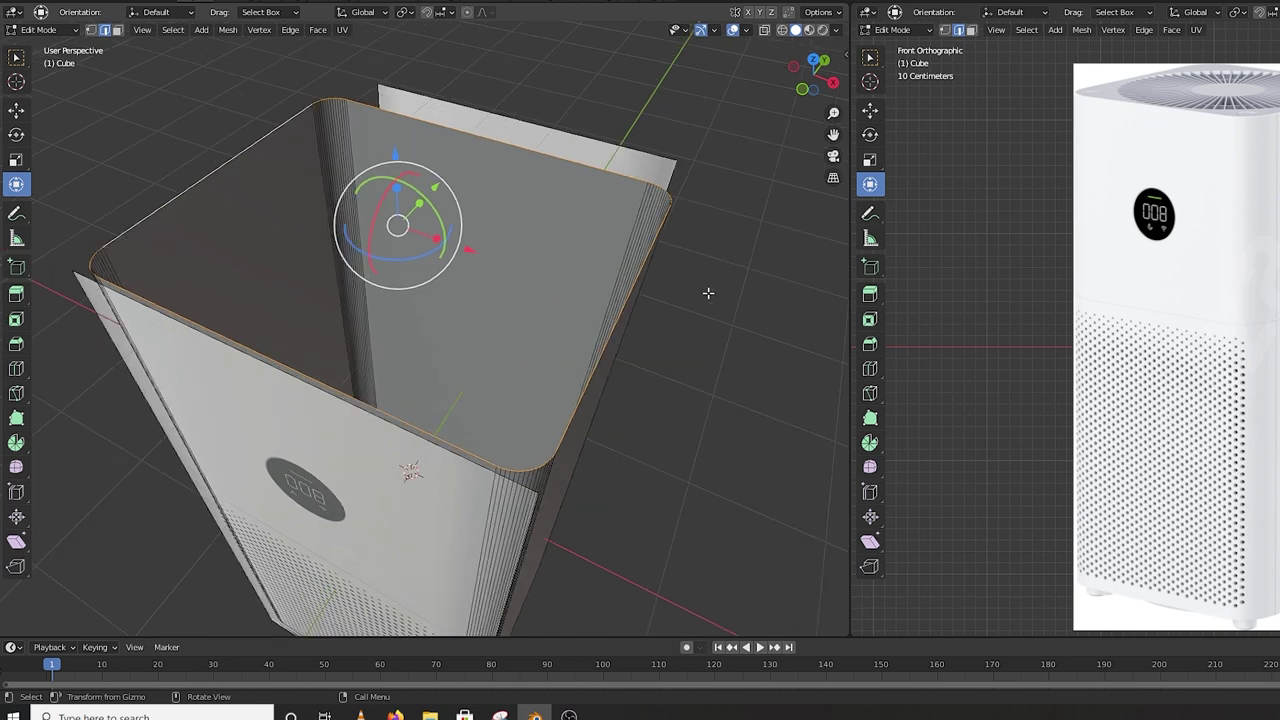
key("g")
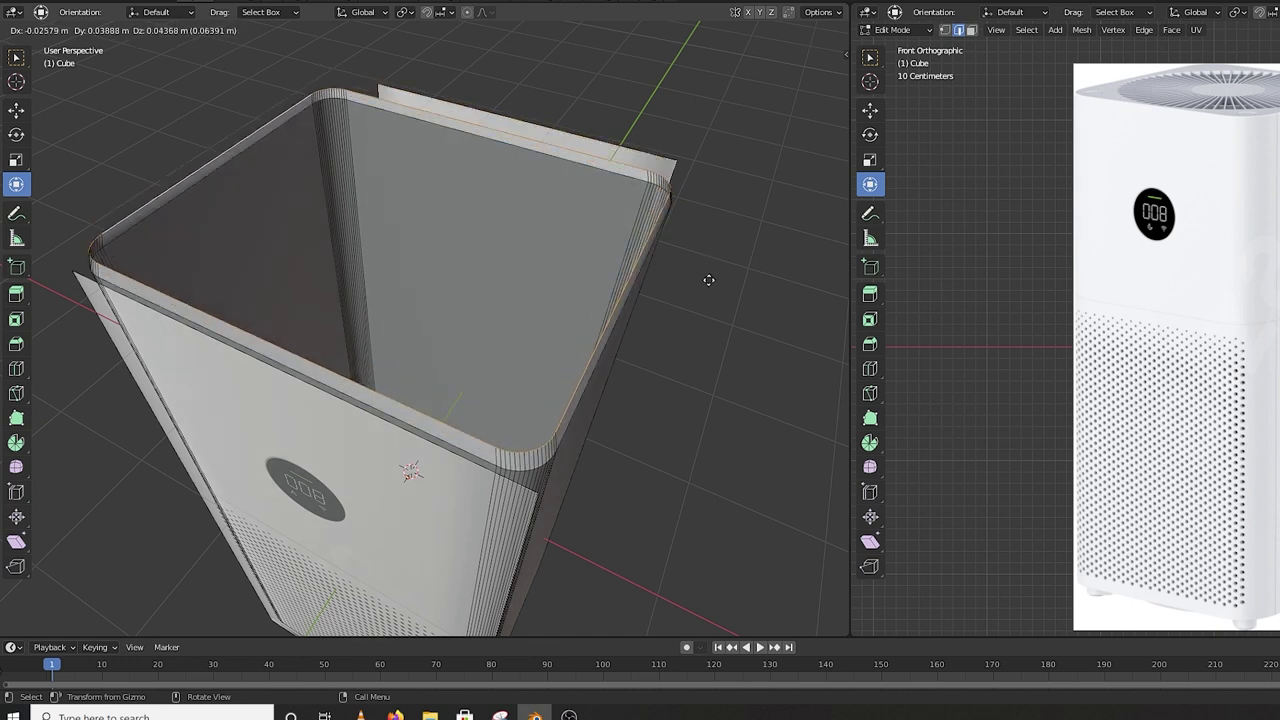
key("s")
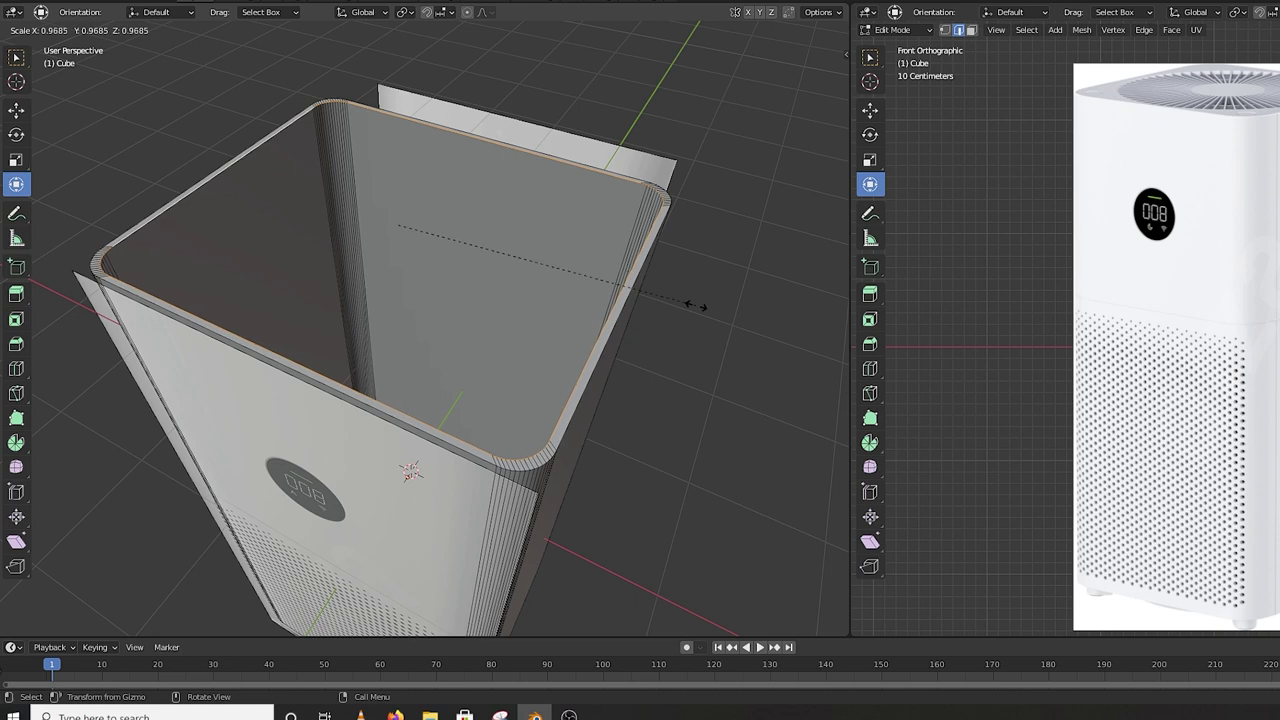
left_click(694, 300)
middle_click_drag(600, 290, 713, 233)
key("Tab")
- Add a 2 m plane centred in the body's open top at the height of the rim
key("Tab")
middle_click_drag(610, 250, 527, 254)
scroll(447, 267, "down", 2)
key("Tab")
scroll(488, 279, "up", 1)
key("shift+a")
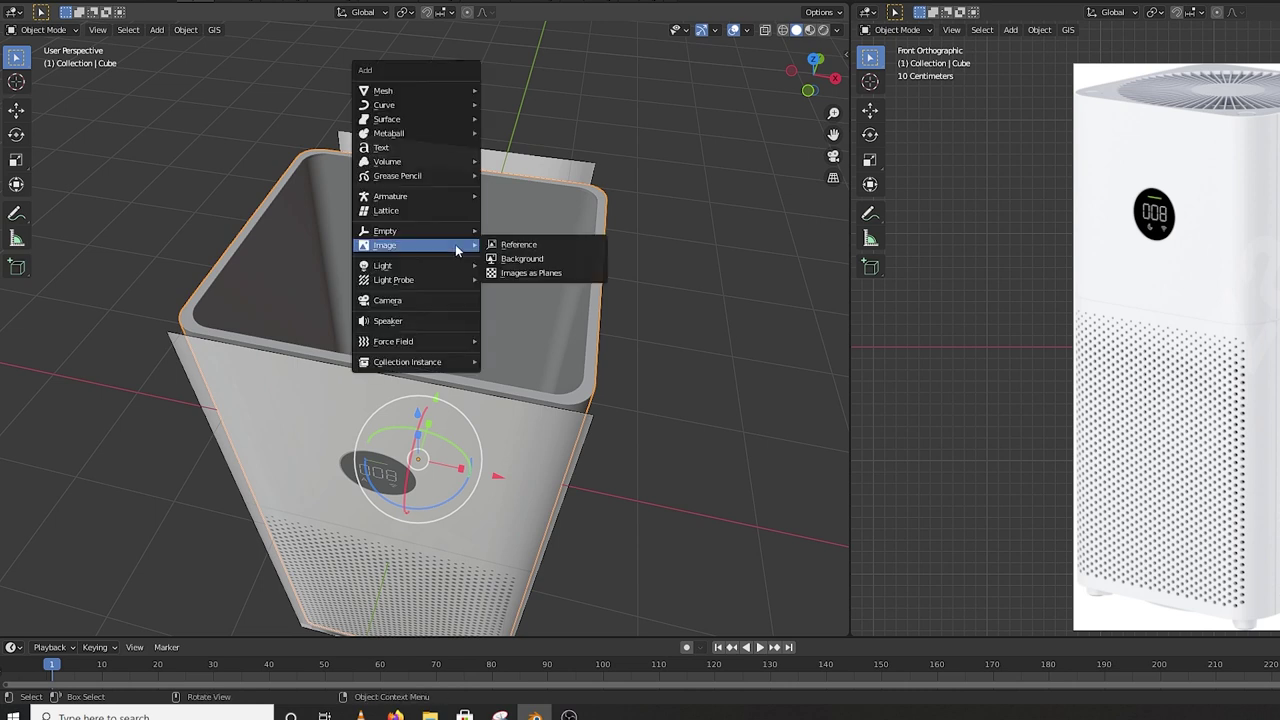
mouse_move(440, 90)
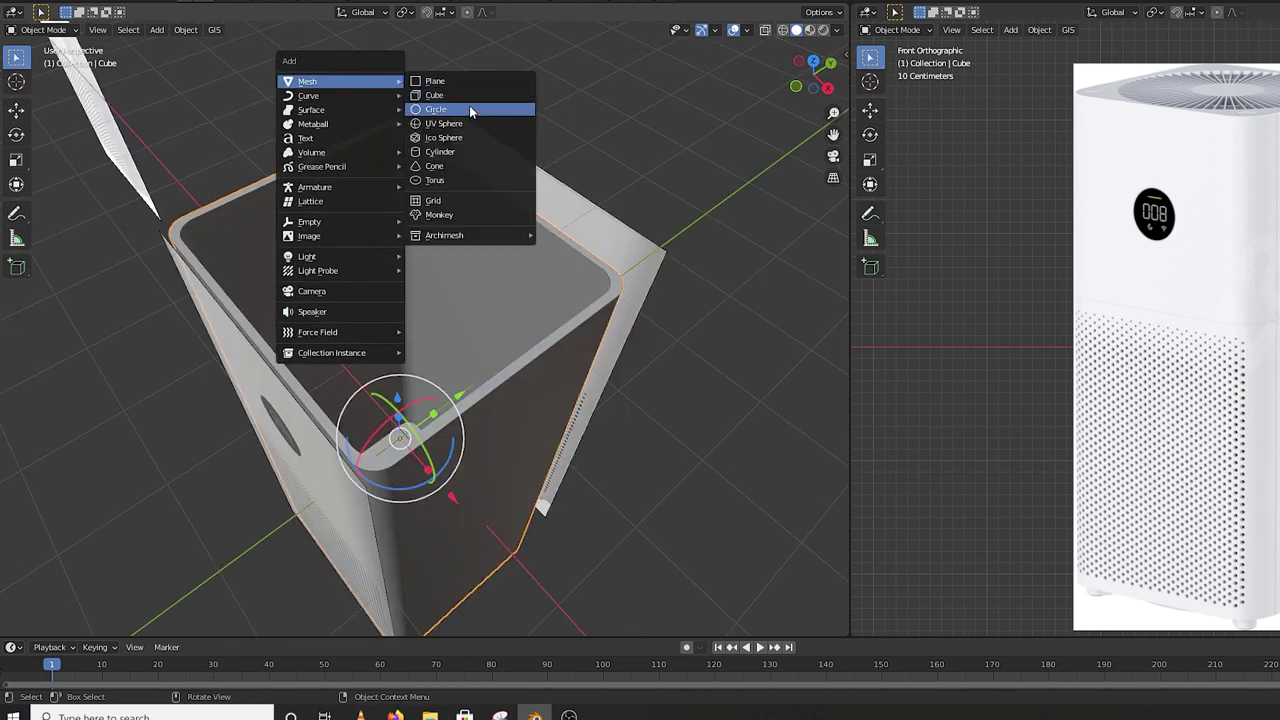
left_click(458, 84)
middle_click_drag(478, 95, 566, 276)
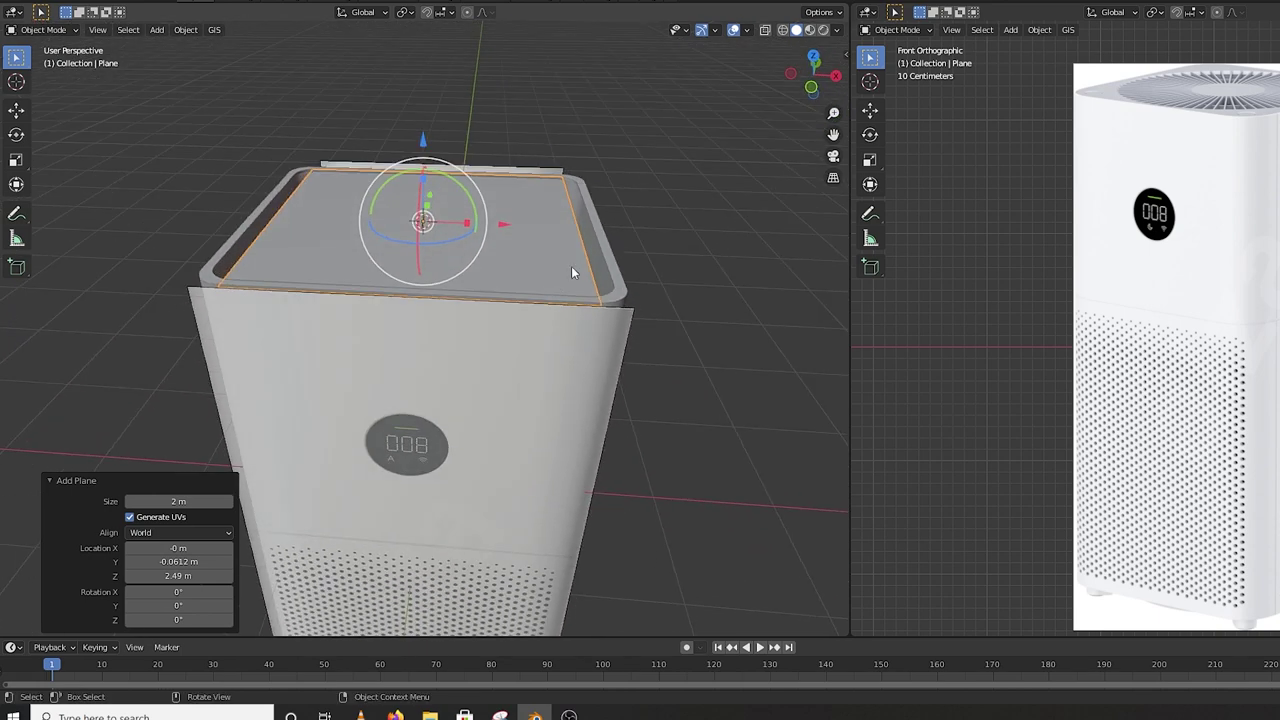
- Scale the plane's mesh along Y to 0.943 in top view to fit between the rim's inner edges
key("Tab")
key("KP_7")
scroll(528, 252, "up", 2)
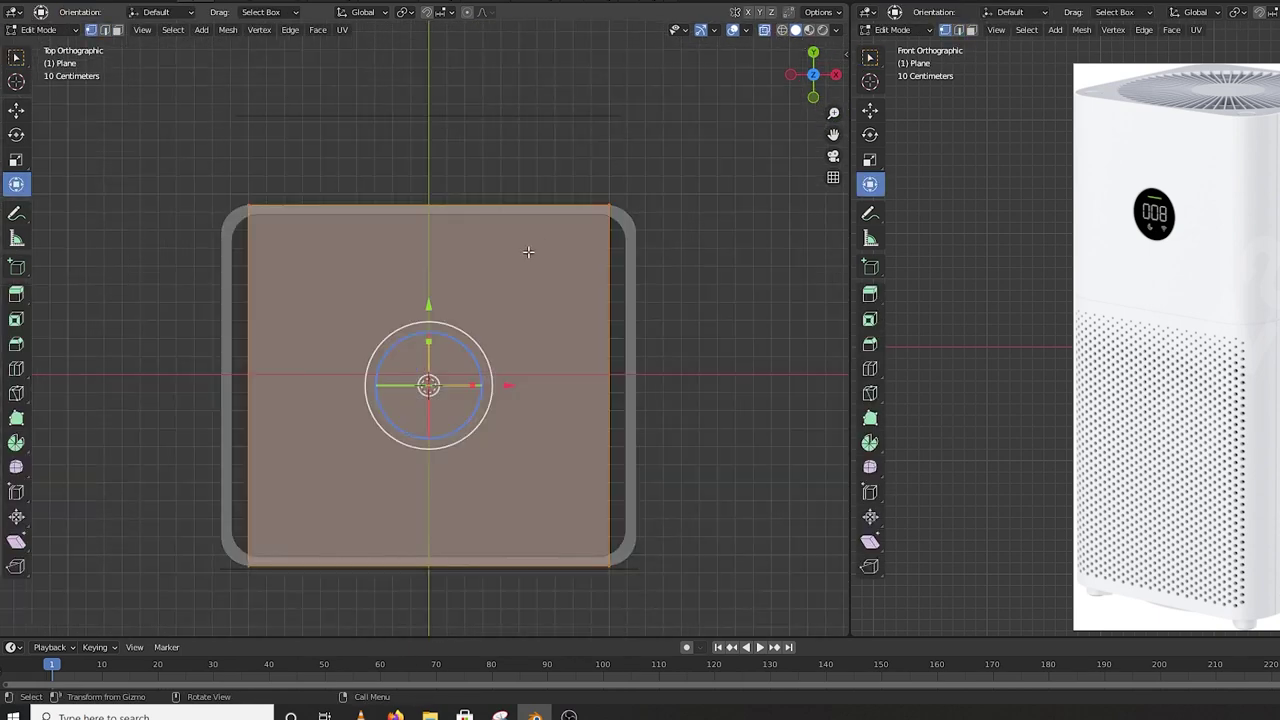
key("s")
key("y")
left_click(460, 134)
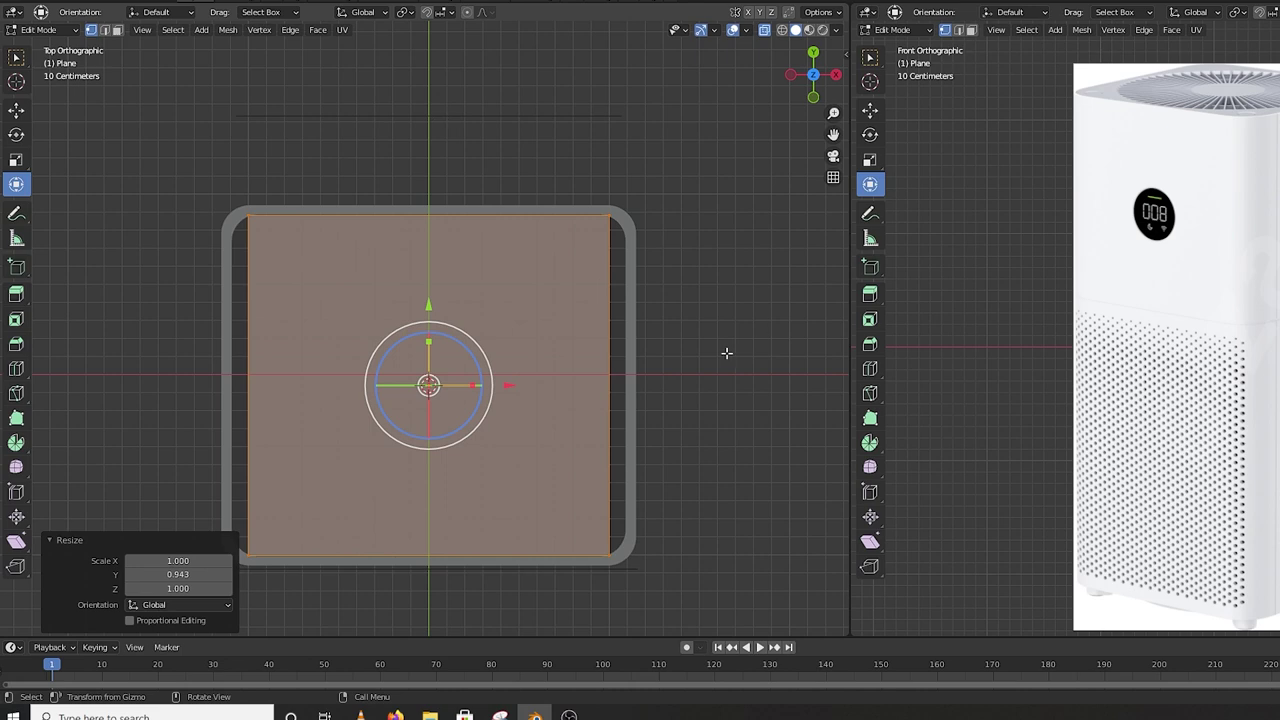
- Scale the plane's mesh along X to reach the rim's inner edges and adjust the plane's height along Z
key("s")
key("x")
left_click(753, 360)
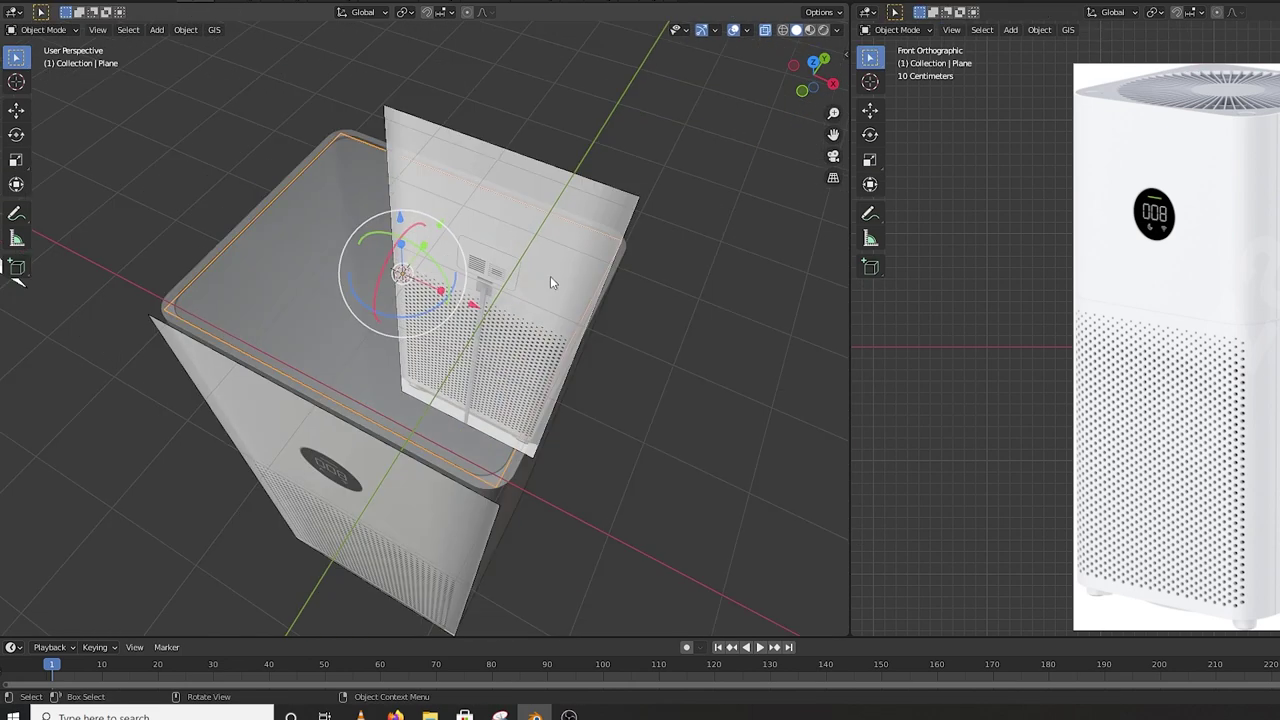
middle_click_drag(551, 277, 8, 414)
key("g")
key("z")
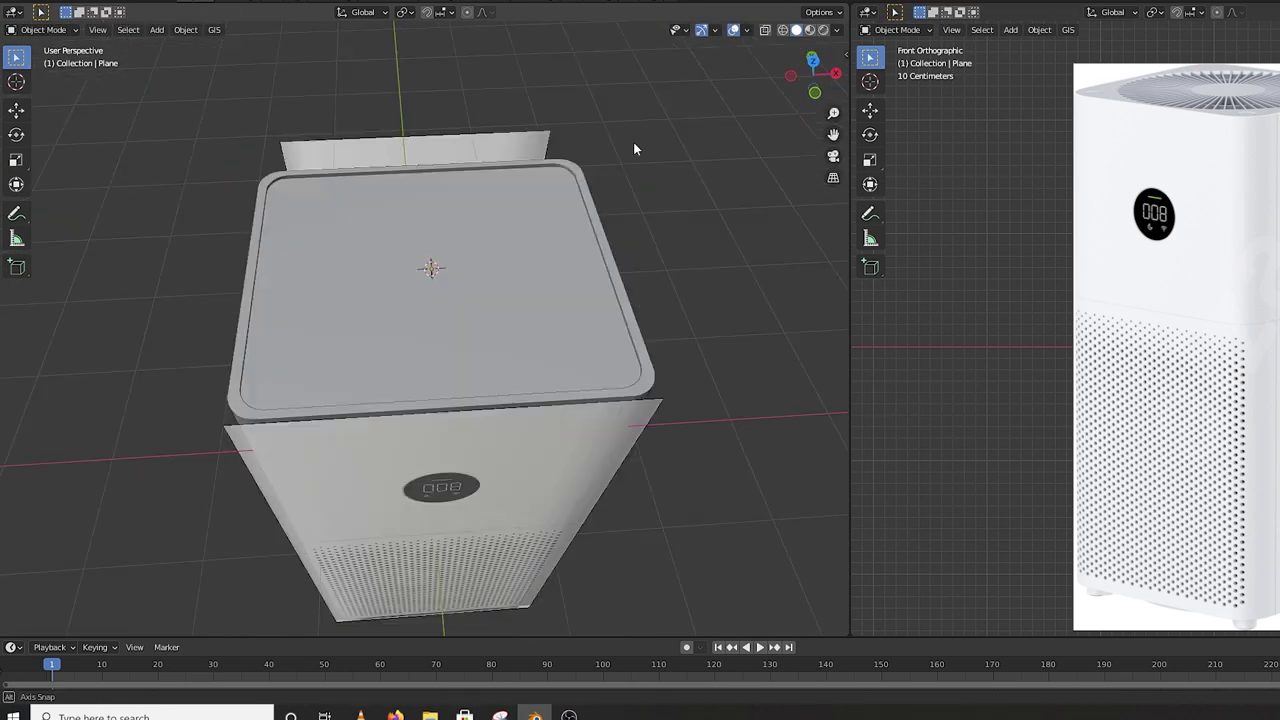
middle_click_drag(634, 149, 467, 264)
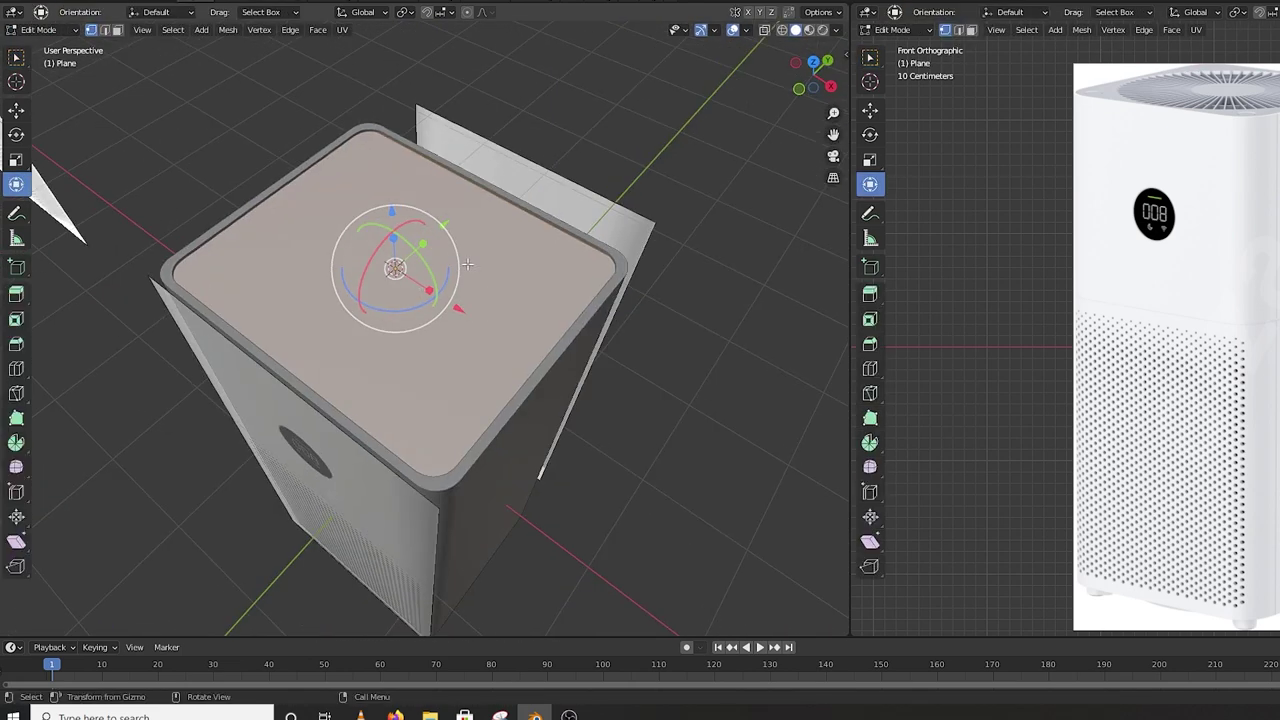
- Add a cylinder with 83 vertices, 1 m radius and 2 m depth at the centre of the top panel
key("shift+a")
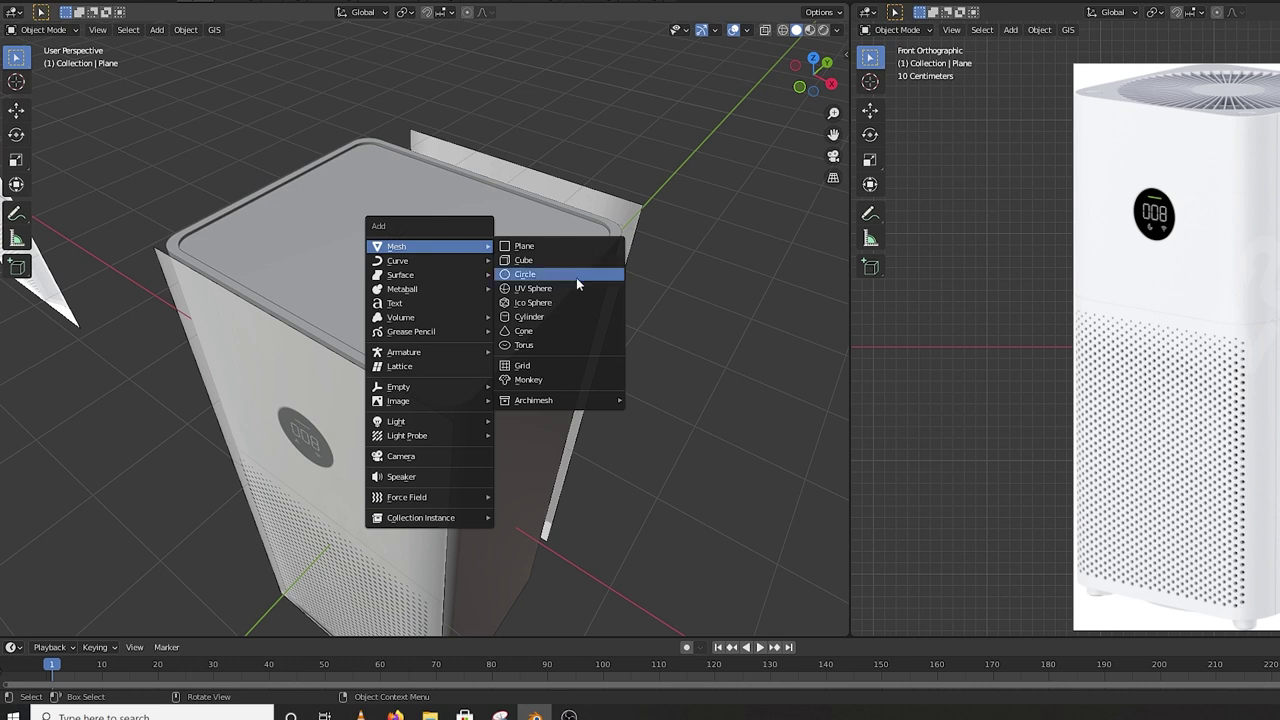
left_click(556, 316)
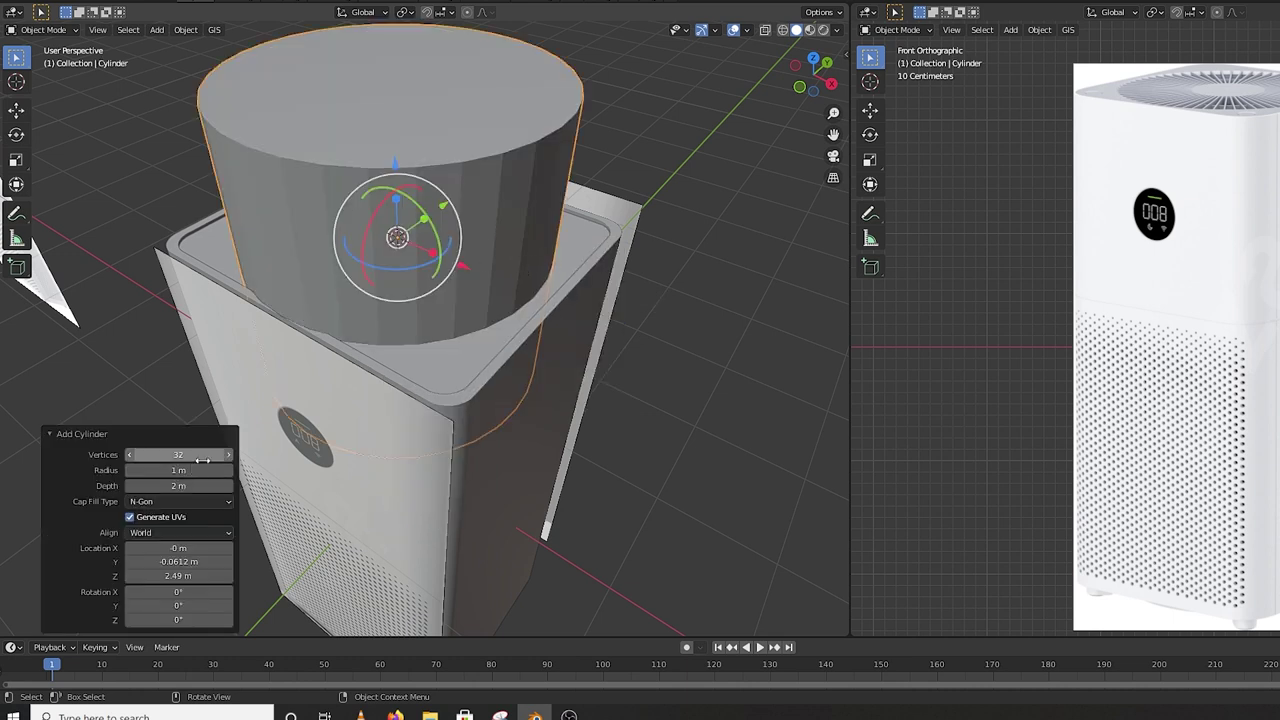
left_click_drag(207, 455, 241, 458)
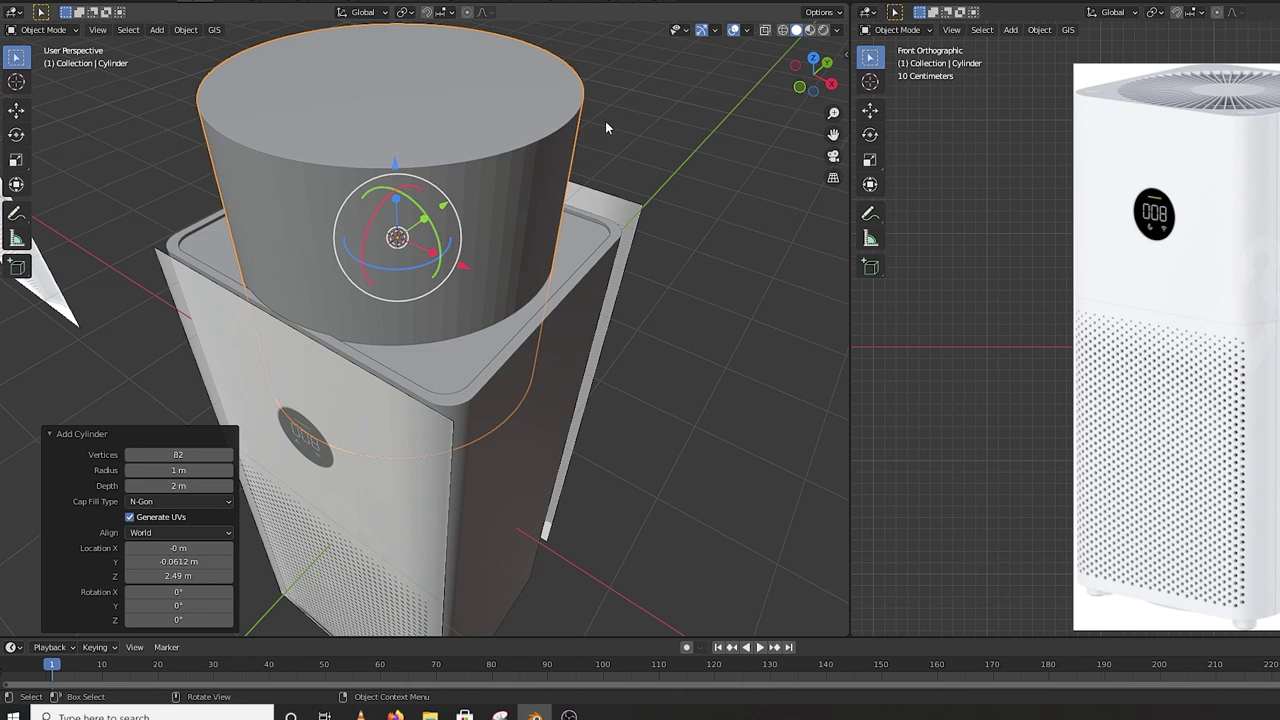
- Shade the cylinder smooth and enable Auto Smooth at 30° for its normals
middle_click_drag(463, 165, 482, 358)
right_click(482, 358)
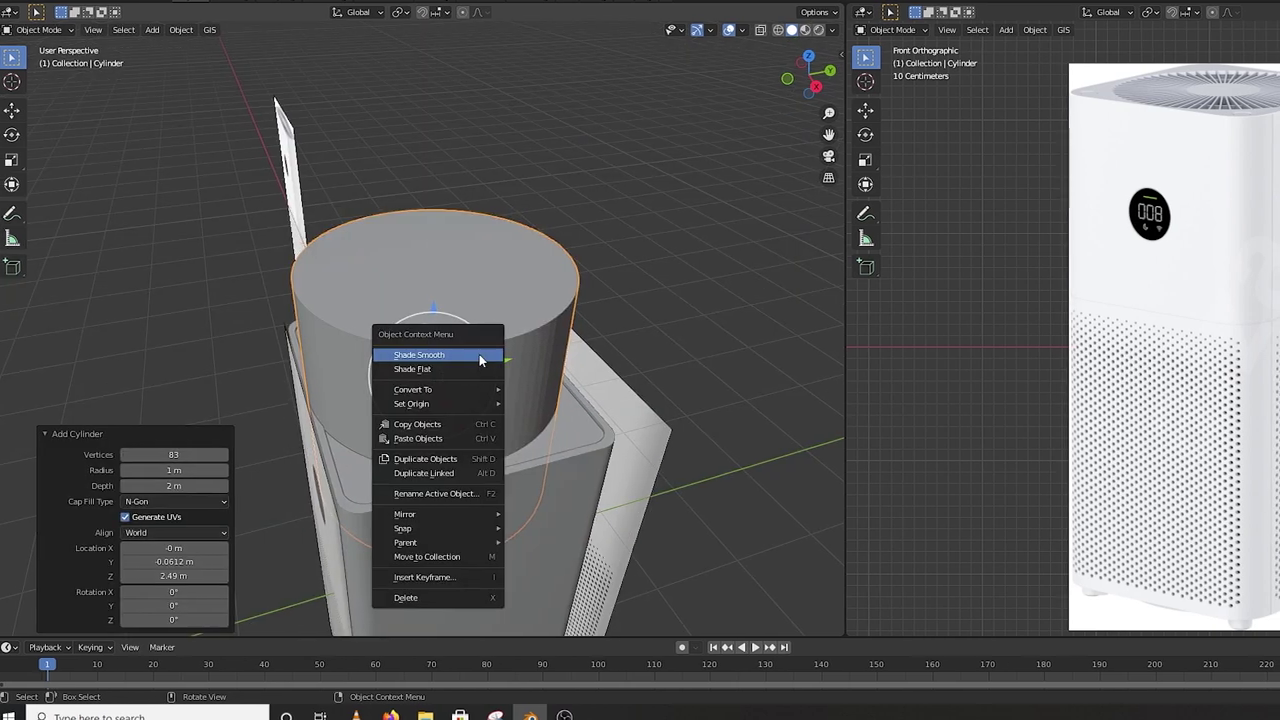
left_click(482, 356)
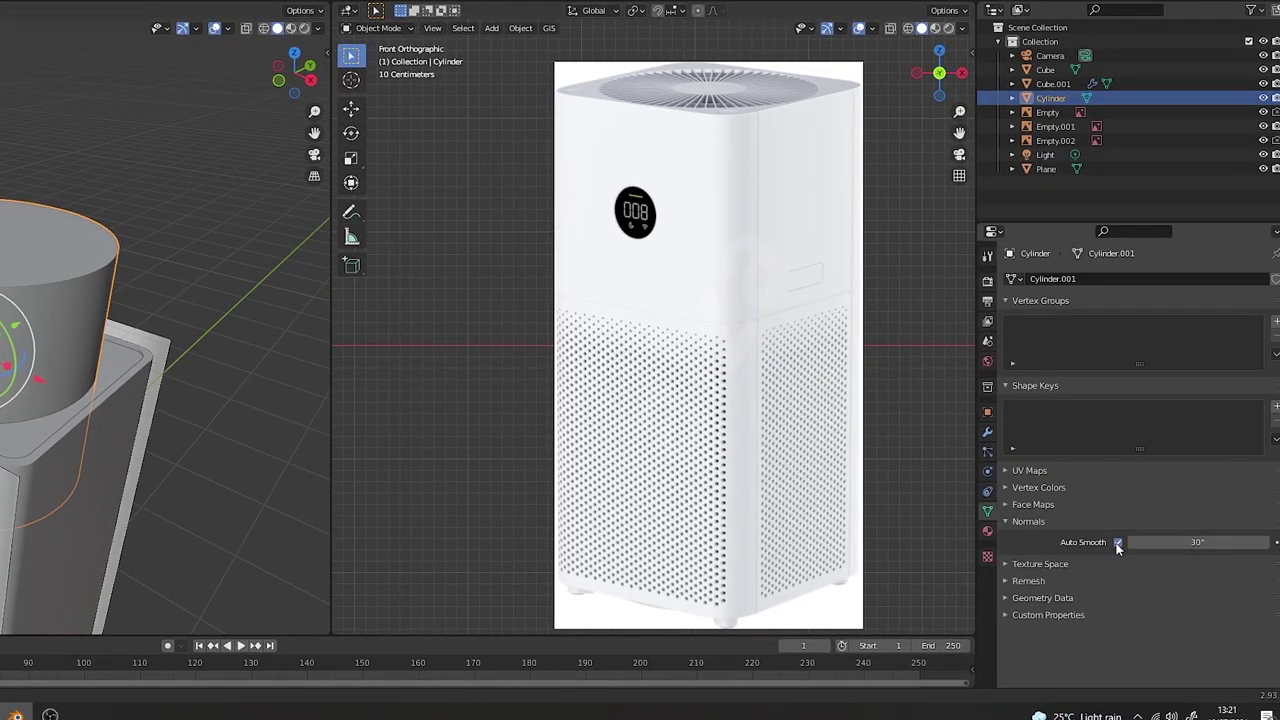
left_click(1117, 543)
- Raise the cylinder 1.3788 m along Z and scale it uniformly to about 0.906 in top view
left_click_drag(343, 277, 477, 151)
scroll(706, 193, "up", 4)
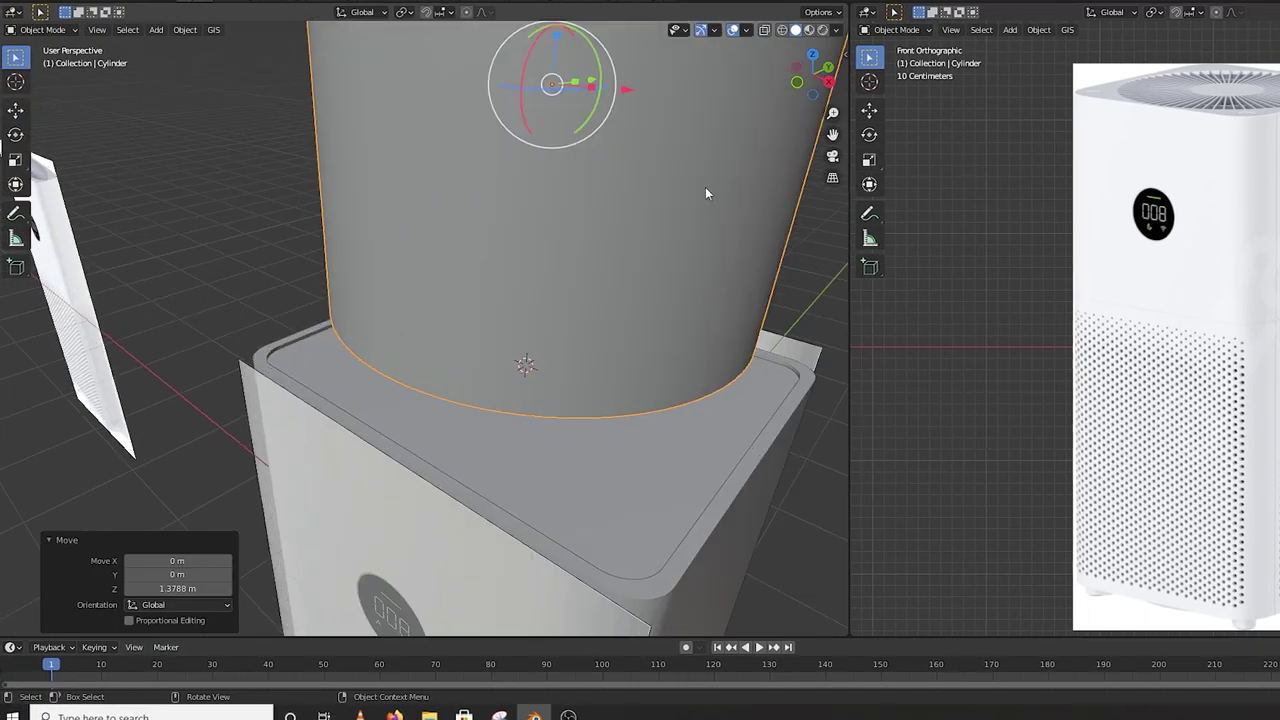
scroll(706, 193, "down", 4)
middle_click_drag(642, 283, 518, 309)
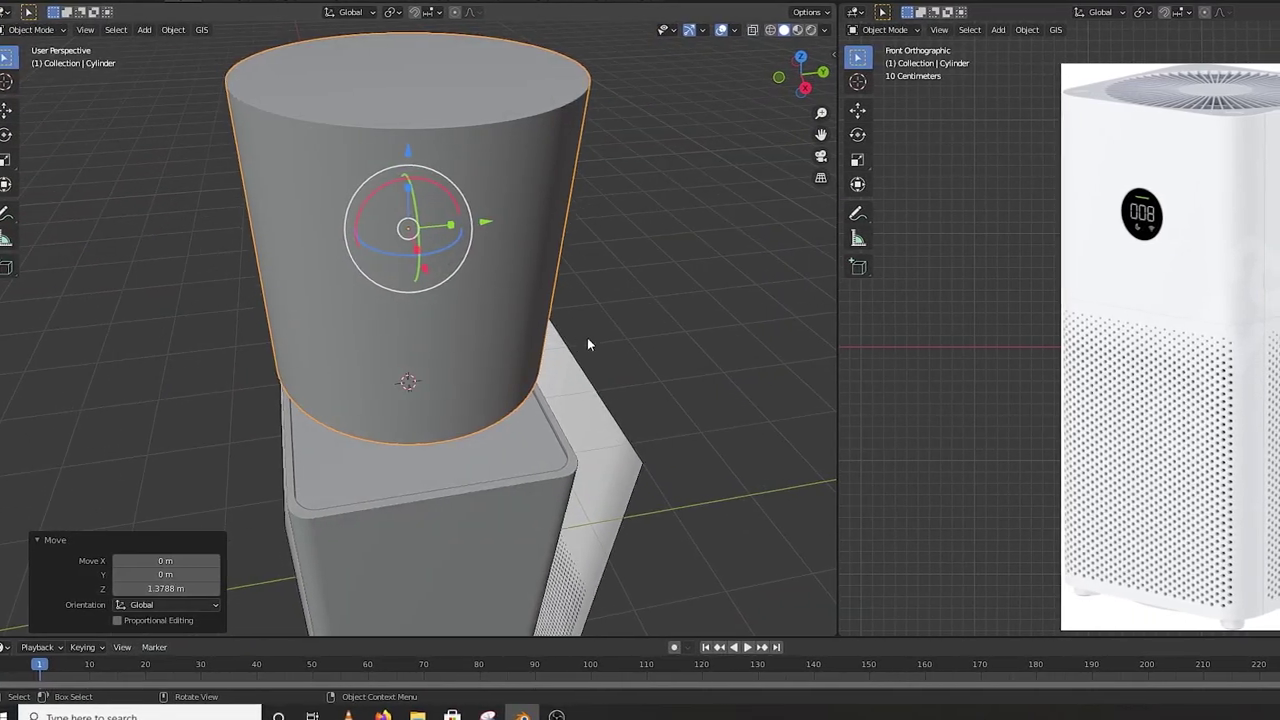
middle_click_drag(579, 340, 677, 291)
key("KP_7")
key("s")
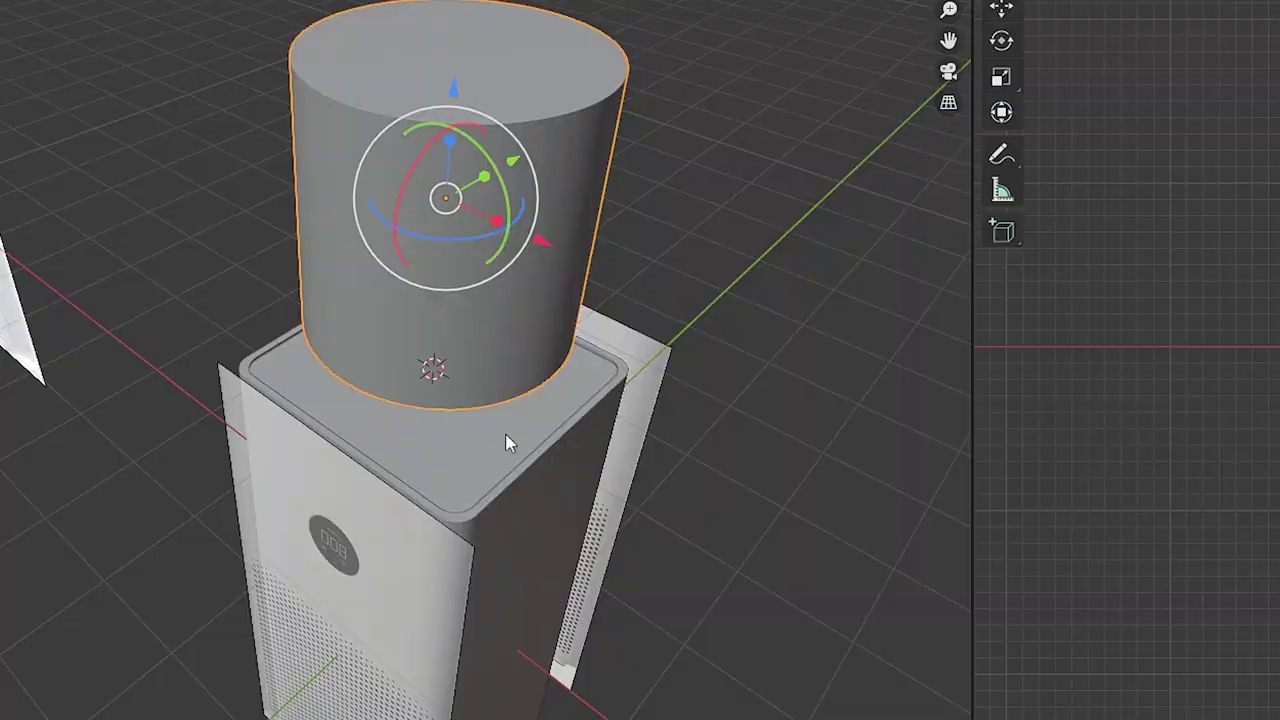
- Add a Boolean modifier in Difference mode to the top panel plane with the cylinder as the cutting object
left_click(335, 436)
left_click(1264, 258)
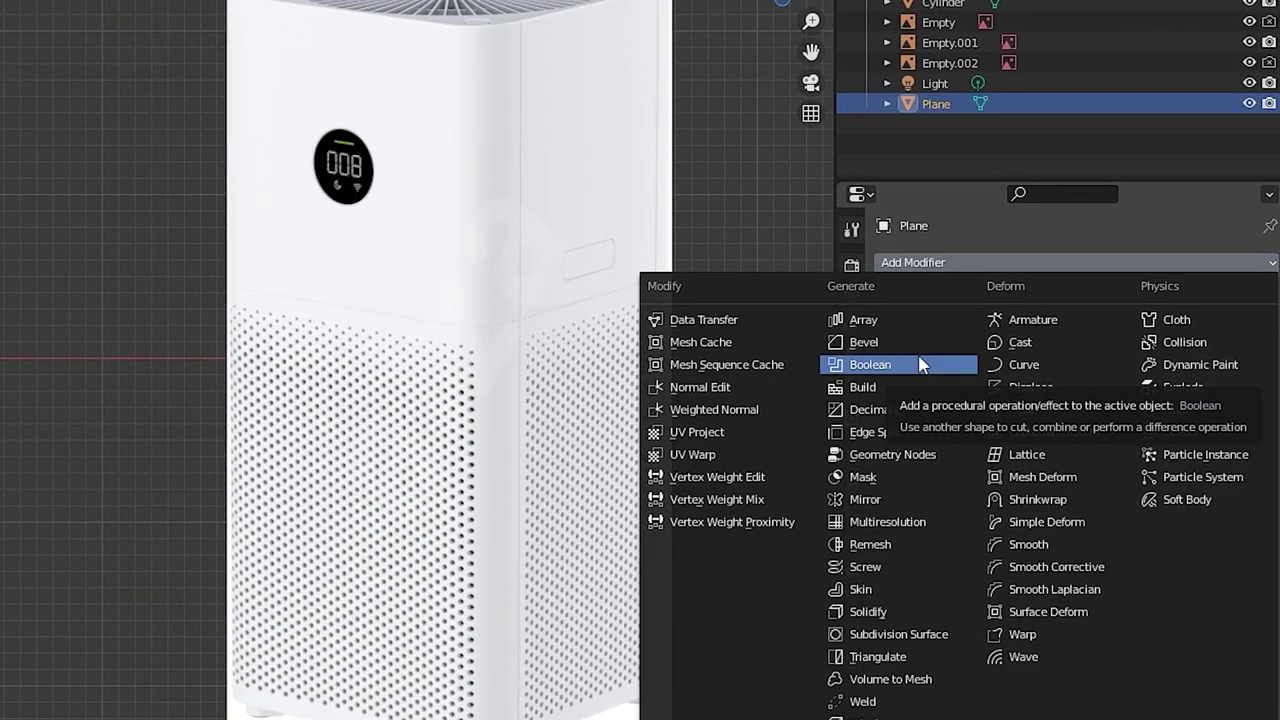
left_click(922, 366)
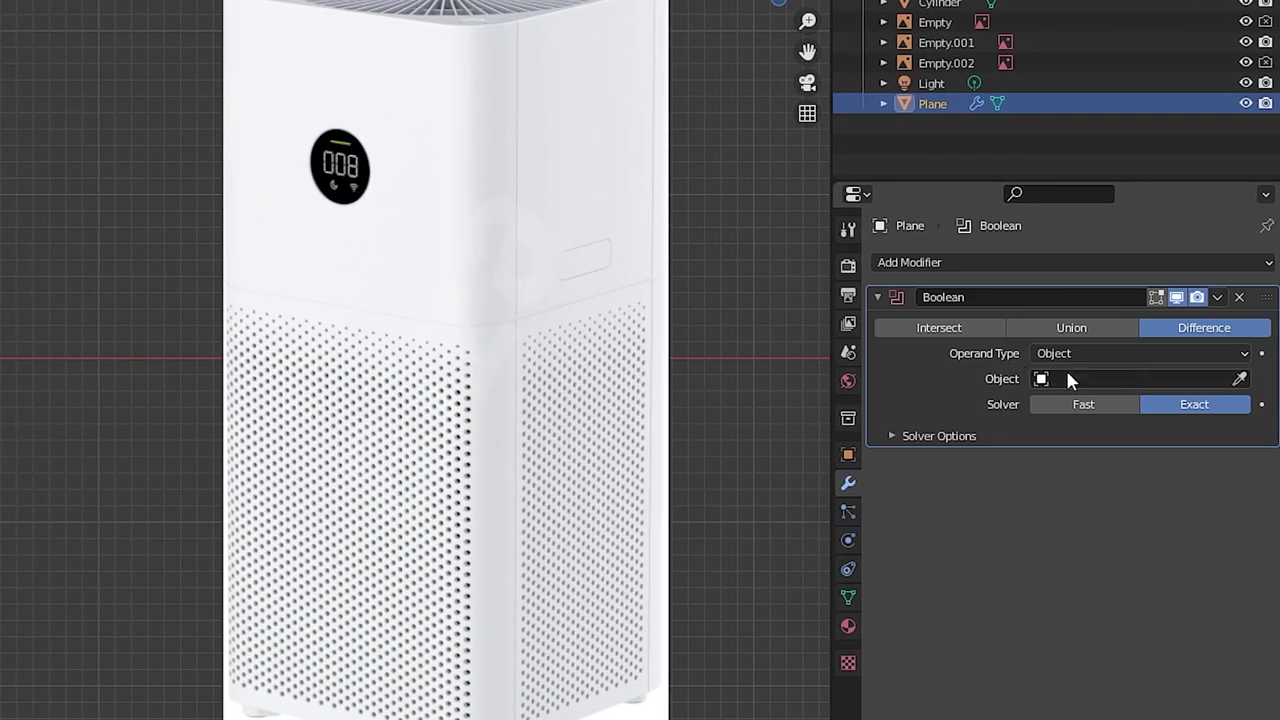
left_click(1239, 379)
left_click(593, 141)
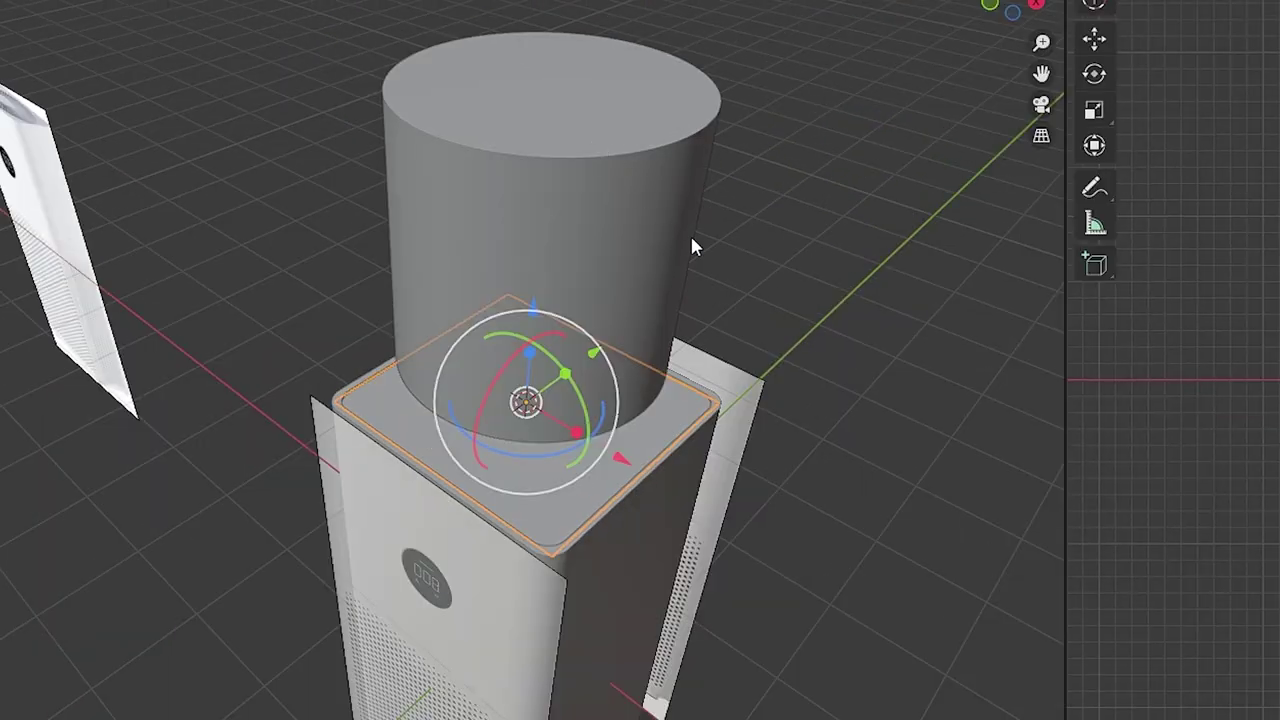
- Lower the cylinder about 0.563 m along Z so that it passes through the top panel
middle_click_drag(691, 239, 559, 171)
left_click(549, 206)
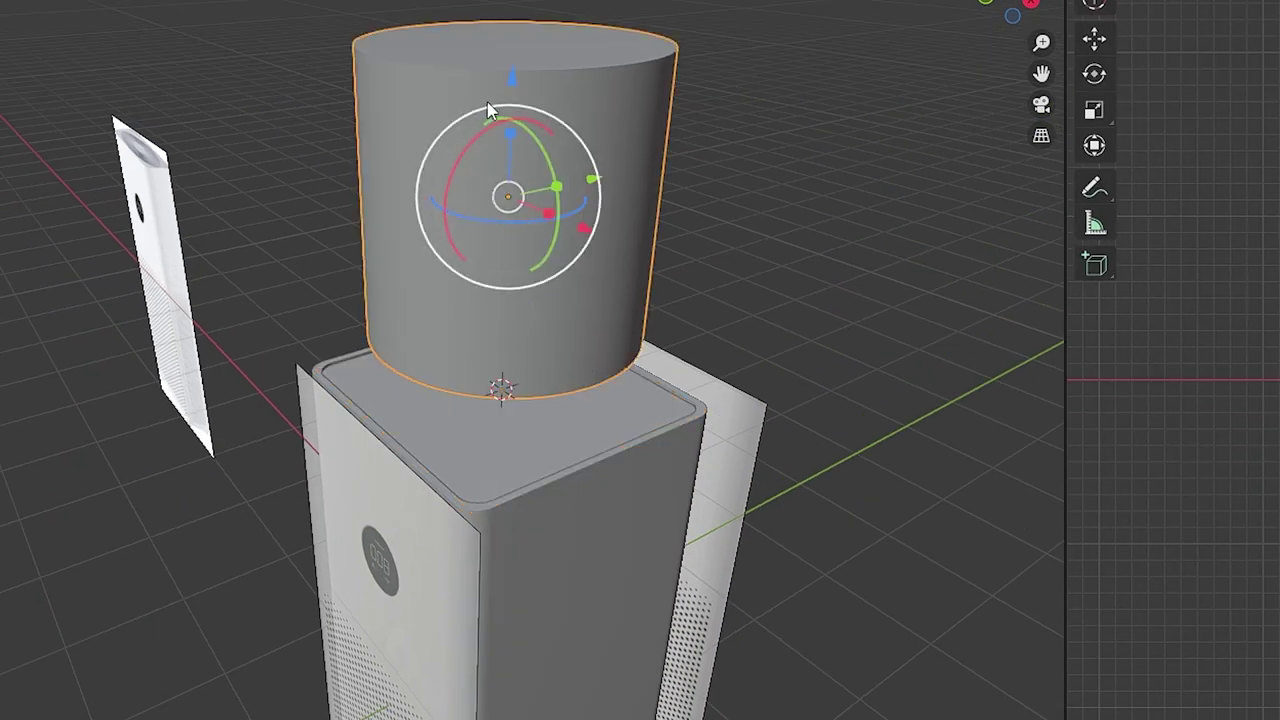
left_click_drag(511, 84, 532, 174)
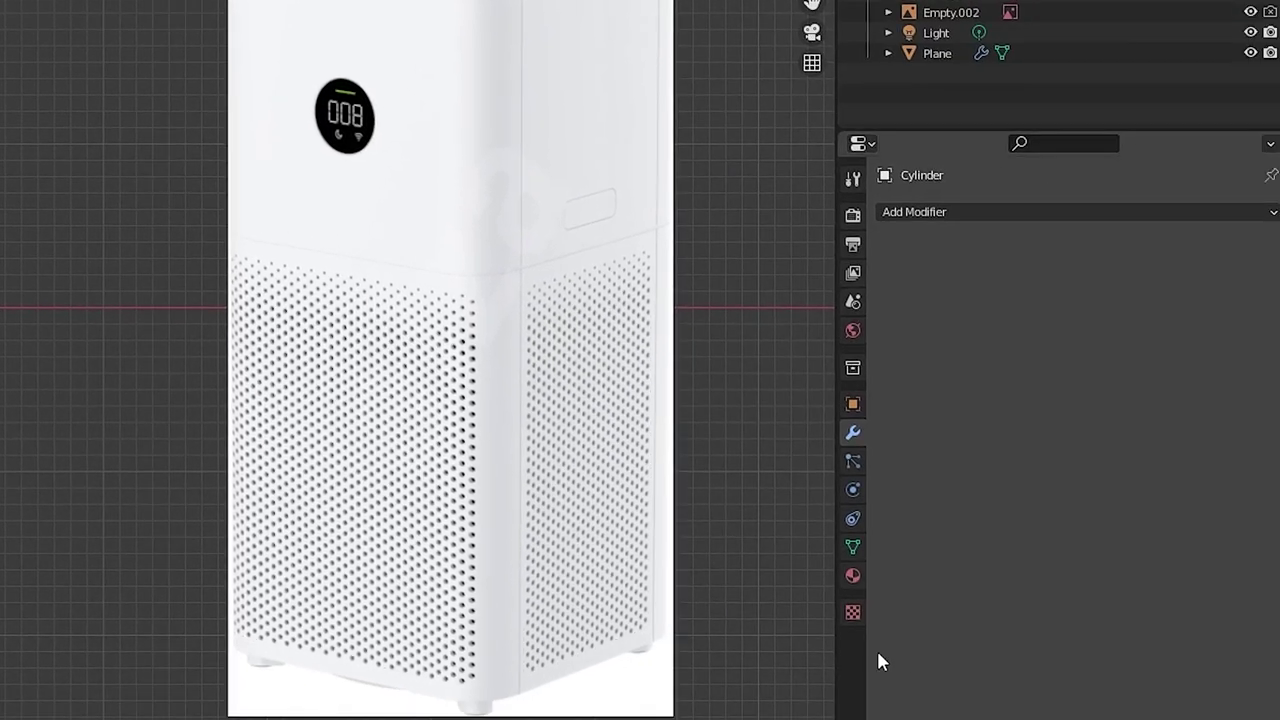
- Set the cylinder's viewport display to Bounds
left_click(852, 406)
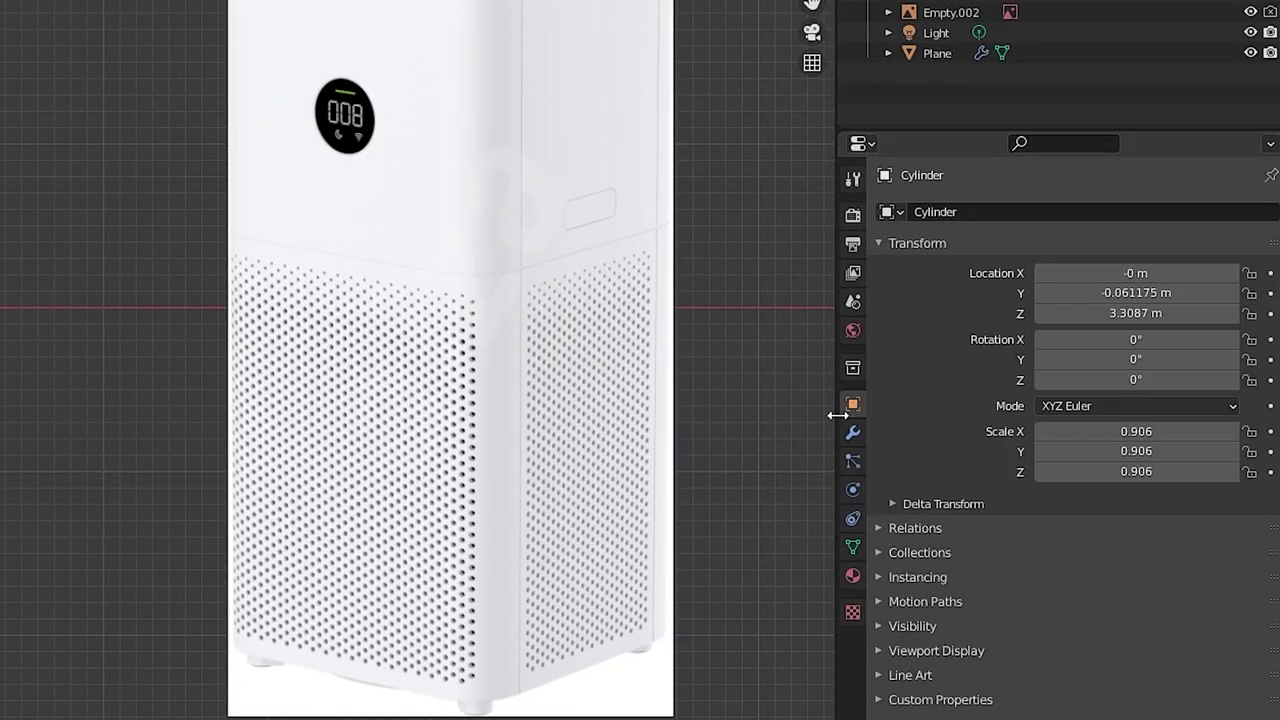
left_click(912, 650)
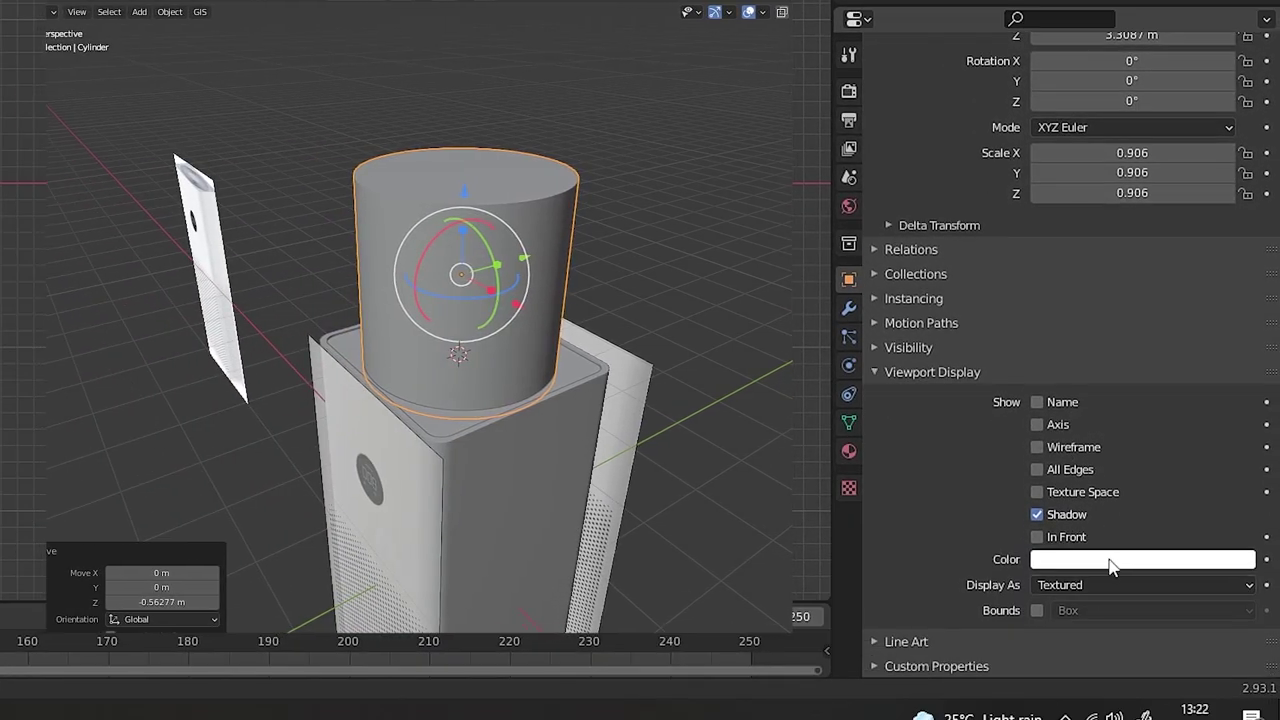
left_click(1119, 585)
left_click(1129, 563)
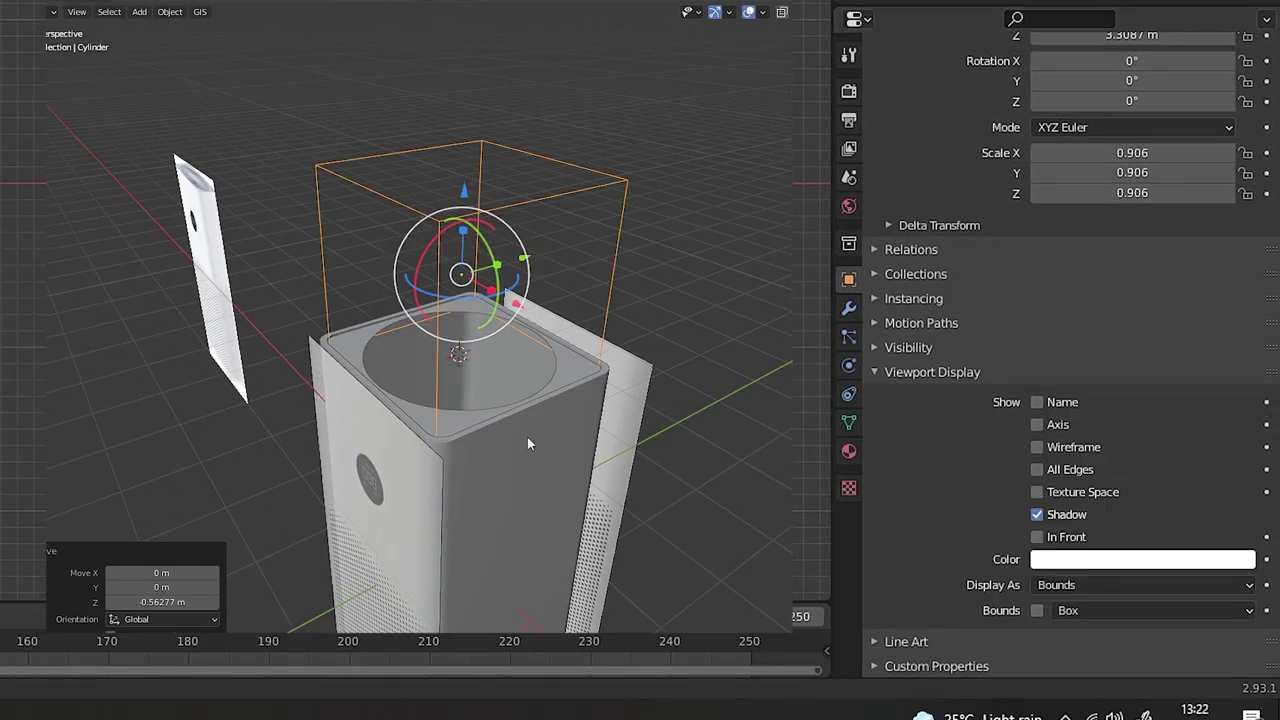
- Apply the Boolean modifier on the top panel plane to make the circular cut permanent
middle_click_drag(527, 437, 534, 397)
scroll(576, 390, "up", 5)
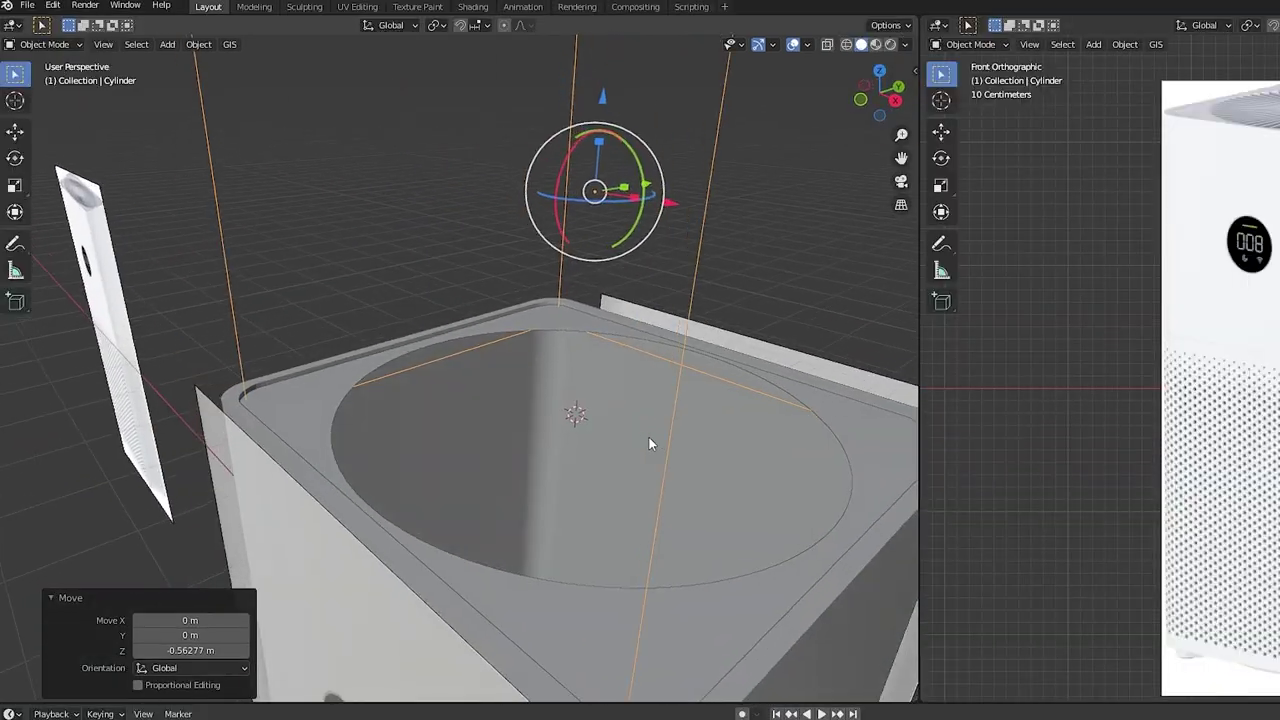
middle_click_drag(651, 446, 754, 466)
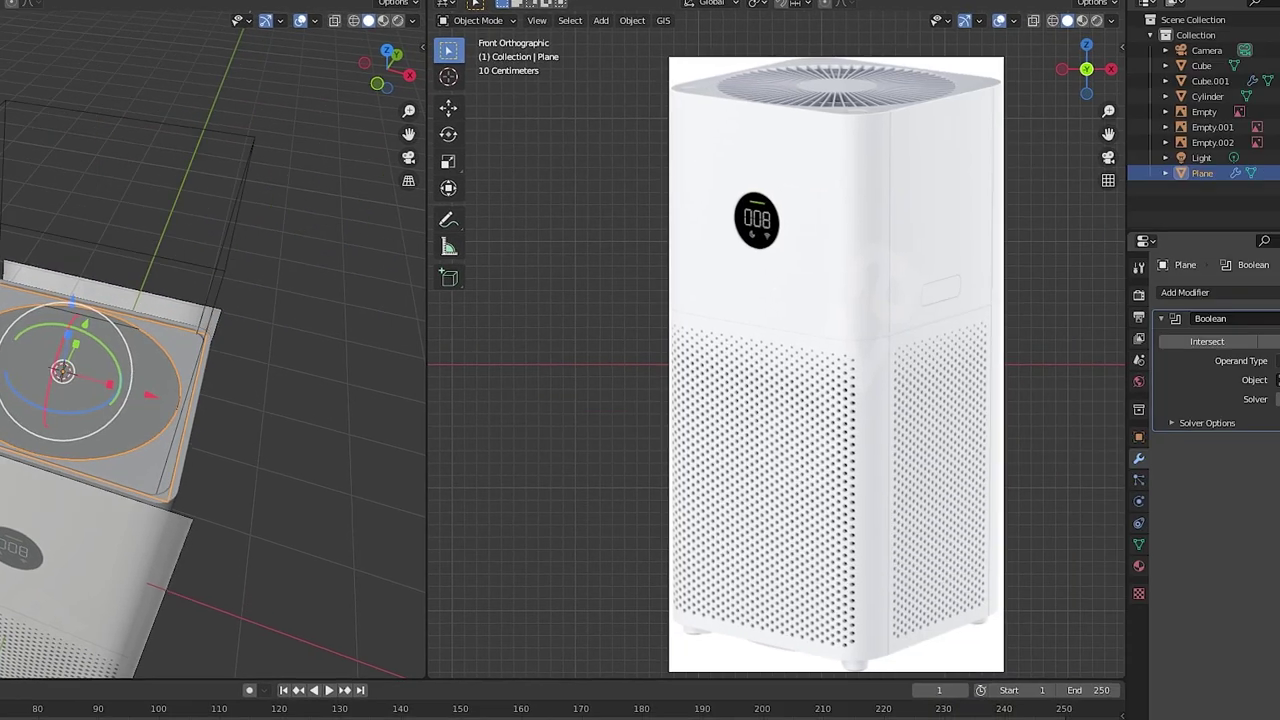
left_click(1236, 297)
left_click(1145, 318)
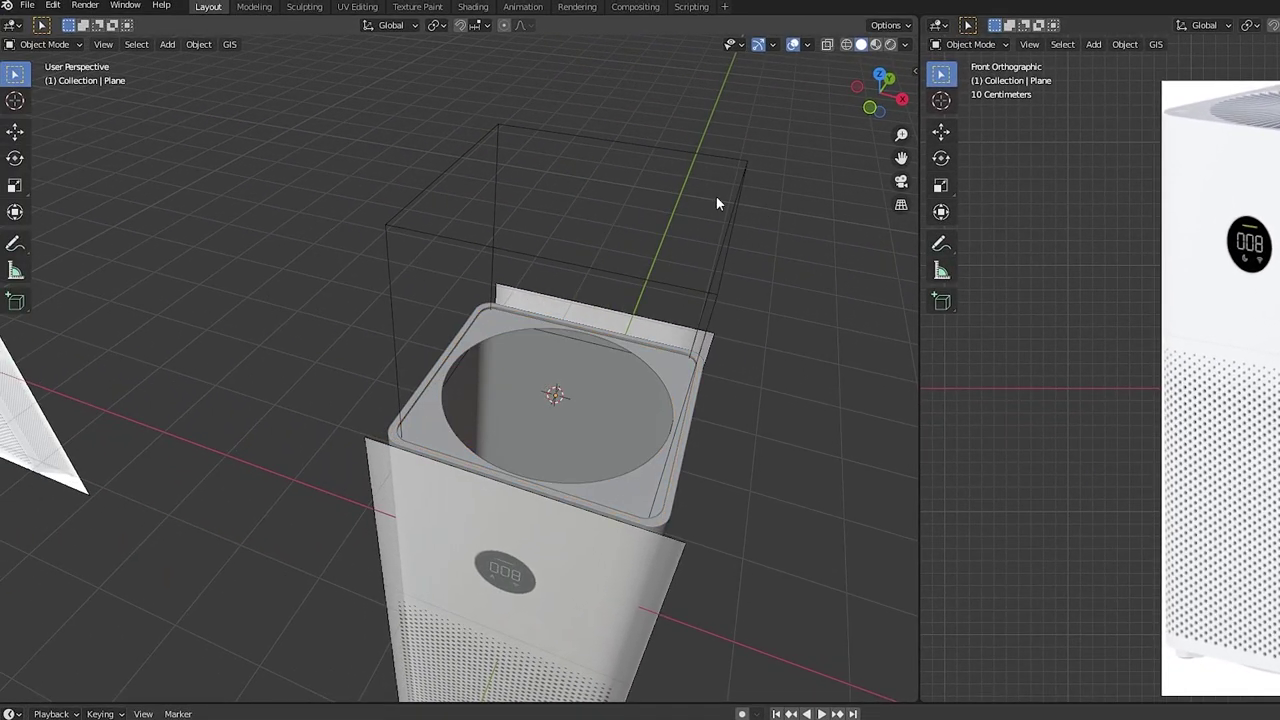
- Select the cutting cylinder above the top panel and delete it
left_click(741, 205)
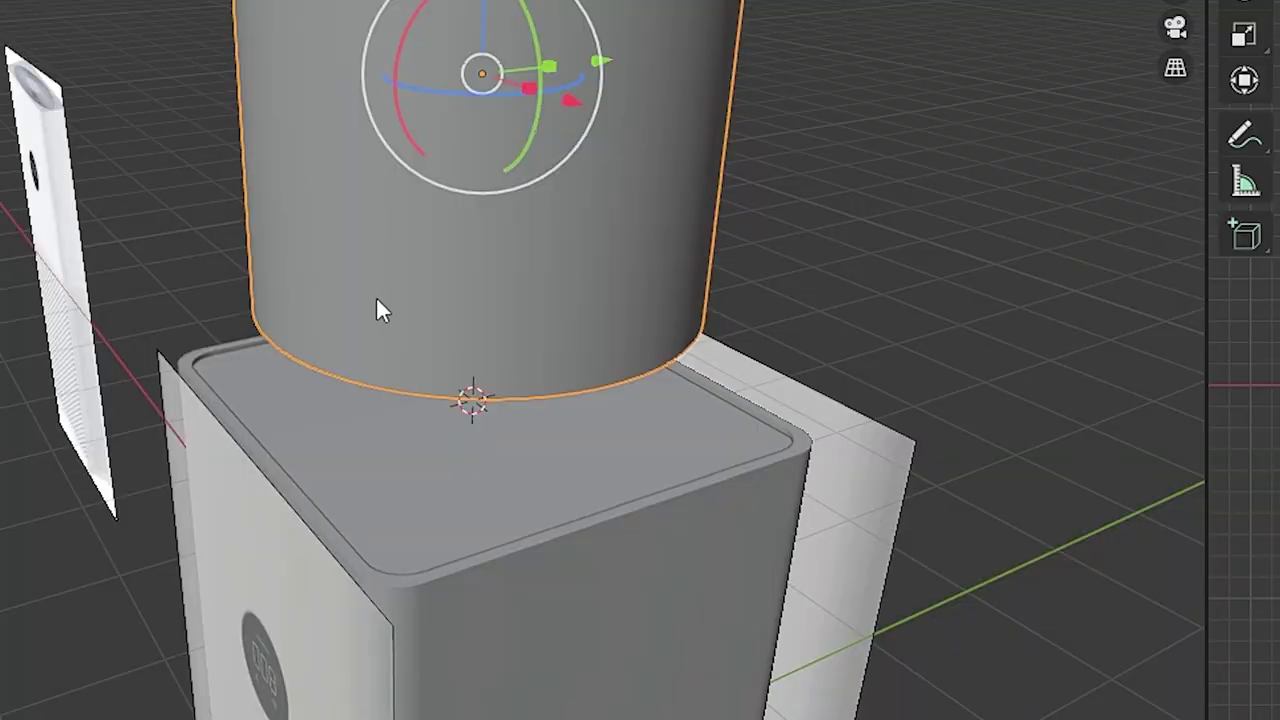
scroll(779, 199, "down", 1)
middle_click_drag(779, 199, 563, 37)
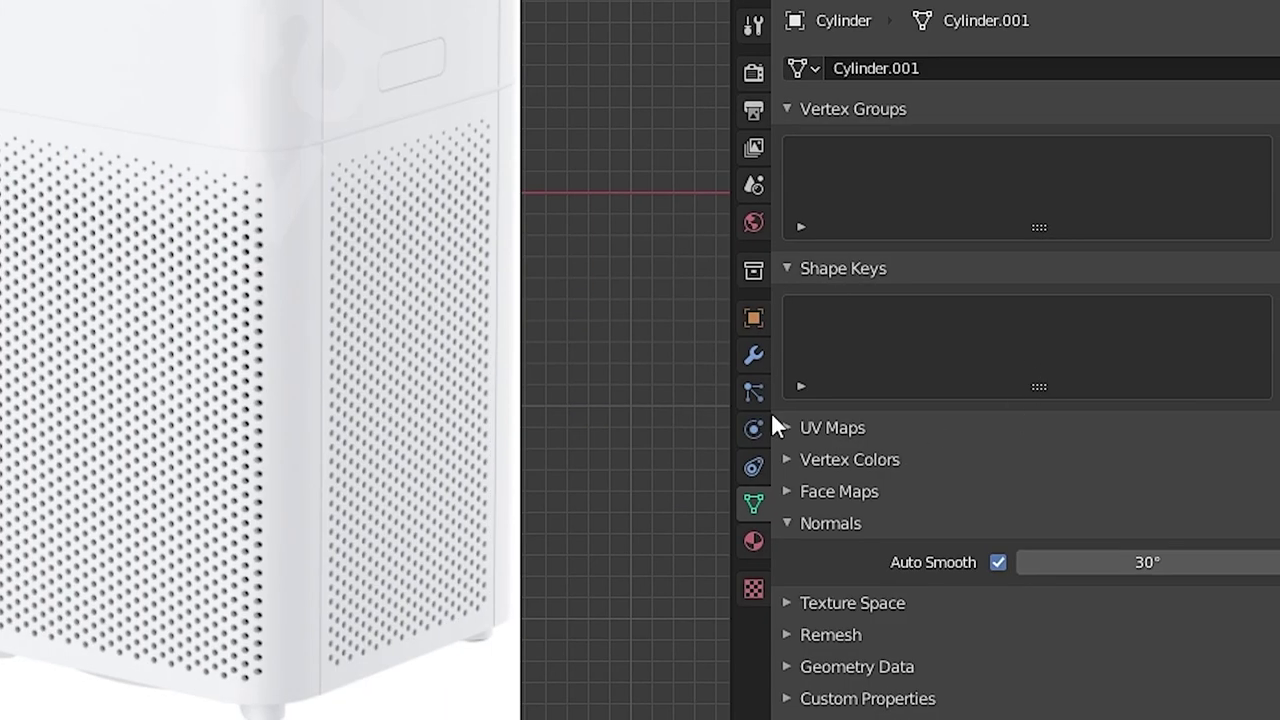
- Add a Solidify modifier to the top panel plane and set its thickness to 0.077 m
left_click(760, 363)
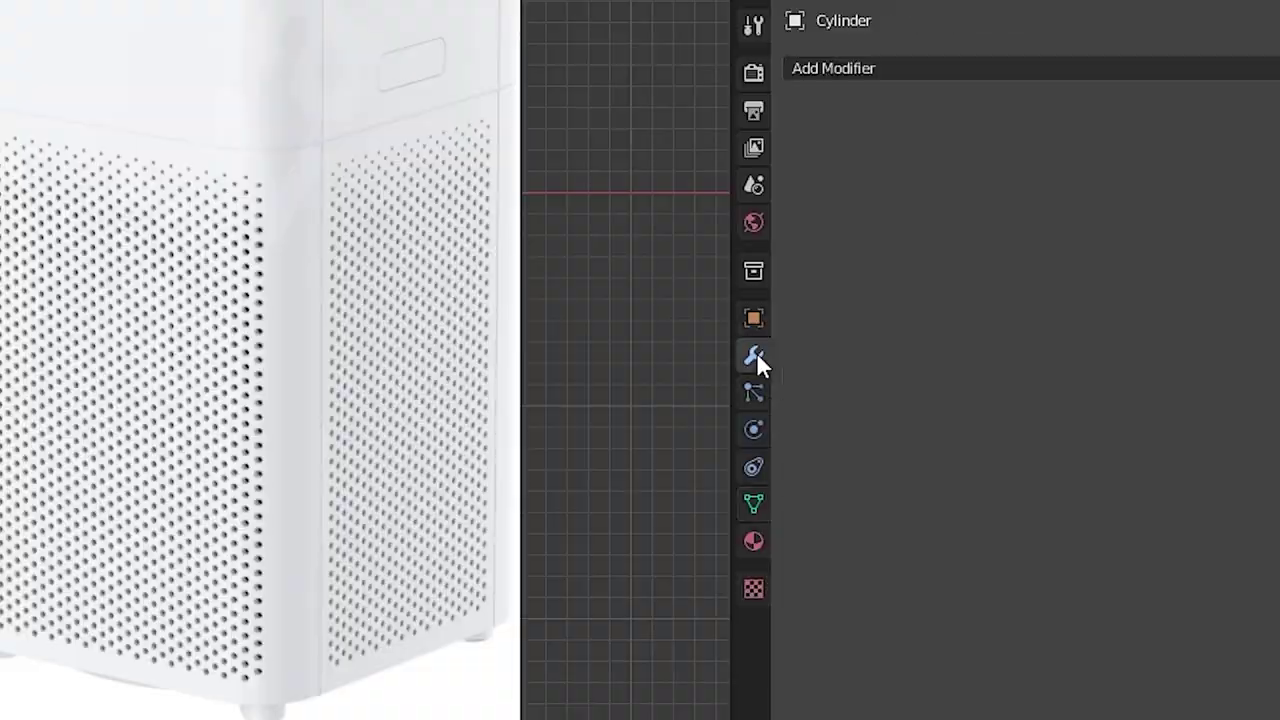
left_click(829, 66)
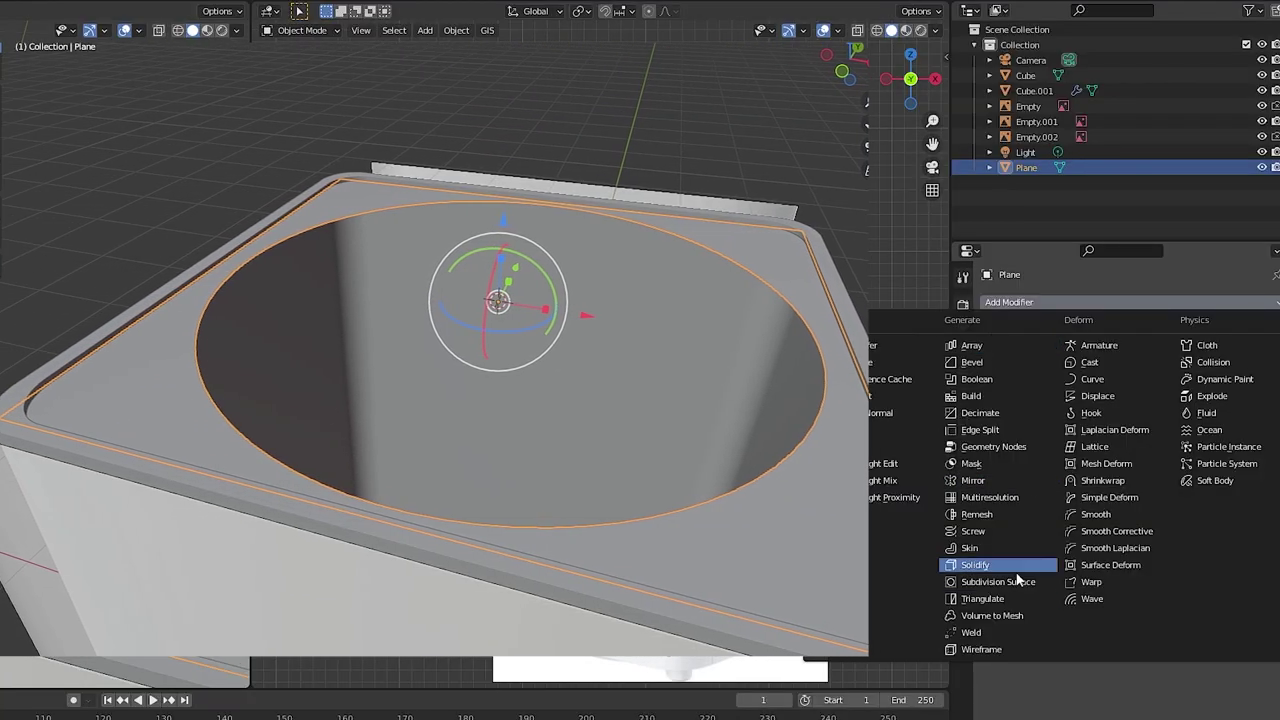
left_click(975, 565)
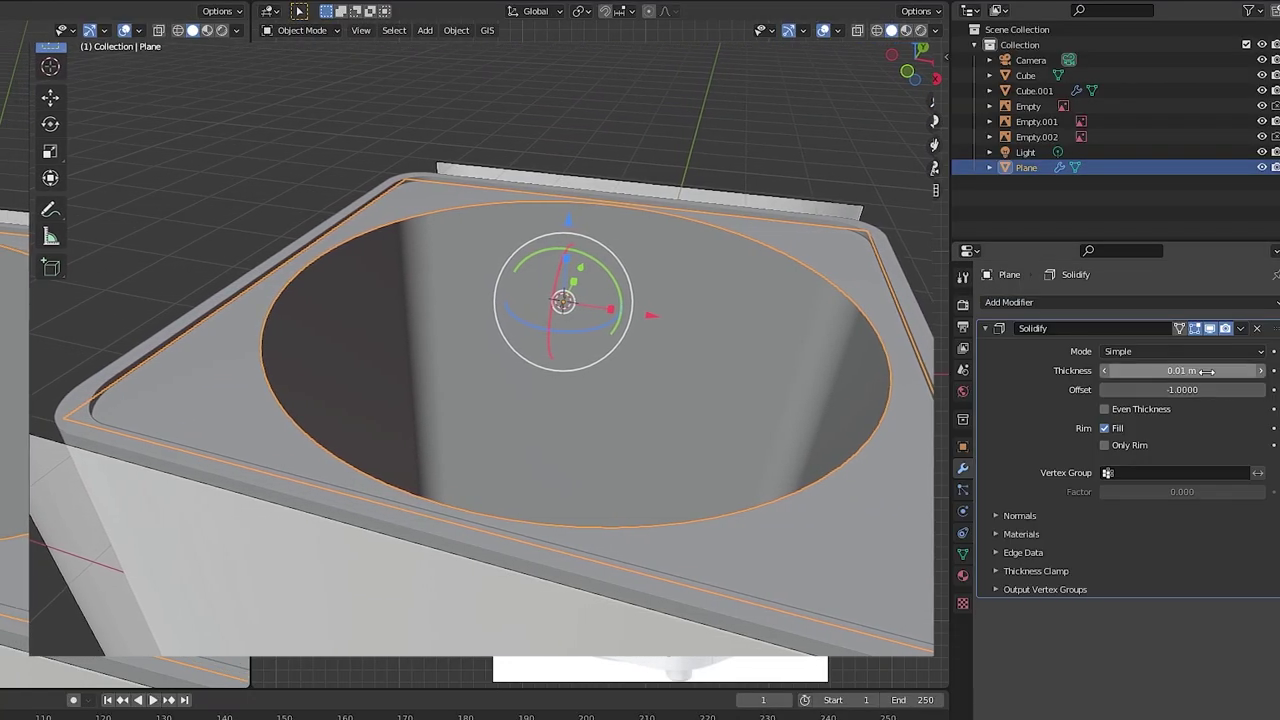
left_click_drag(1182, 370, 1196, 370)
key("Tab")
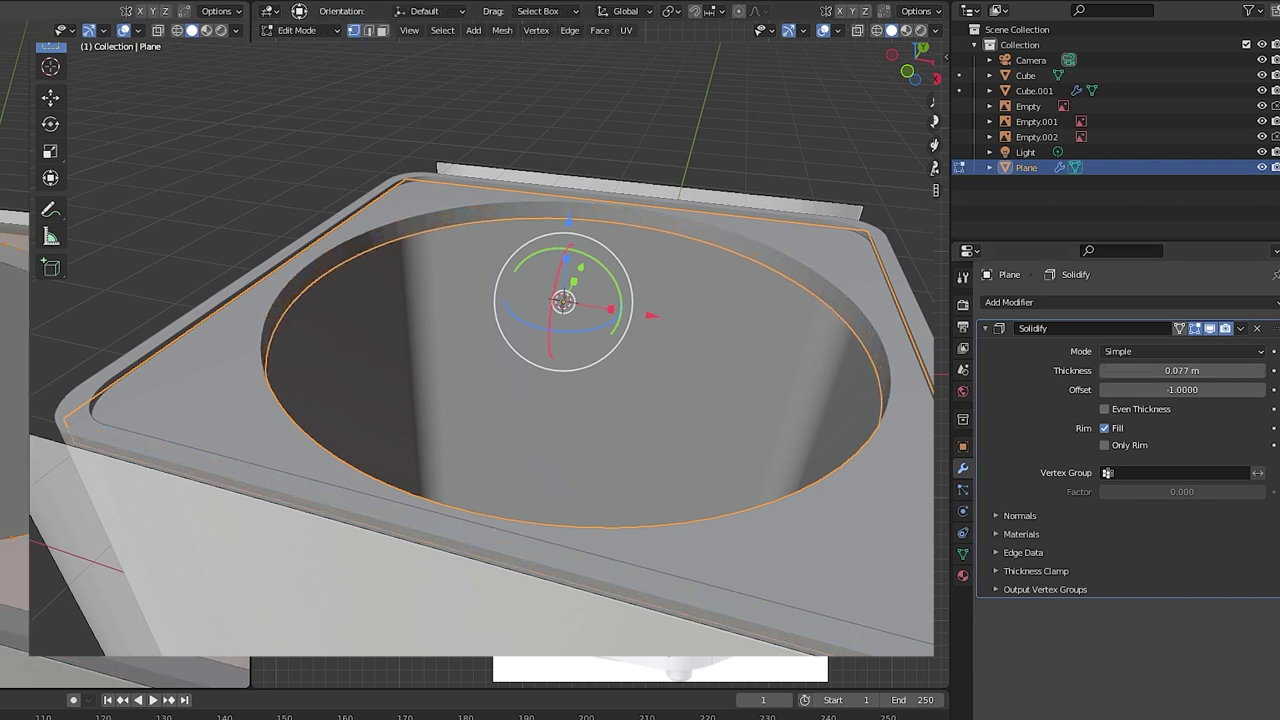
key("Tab")
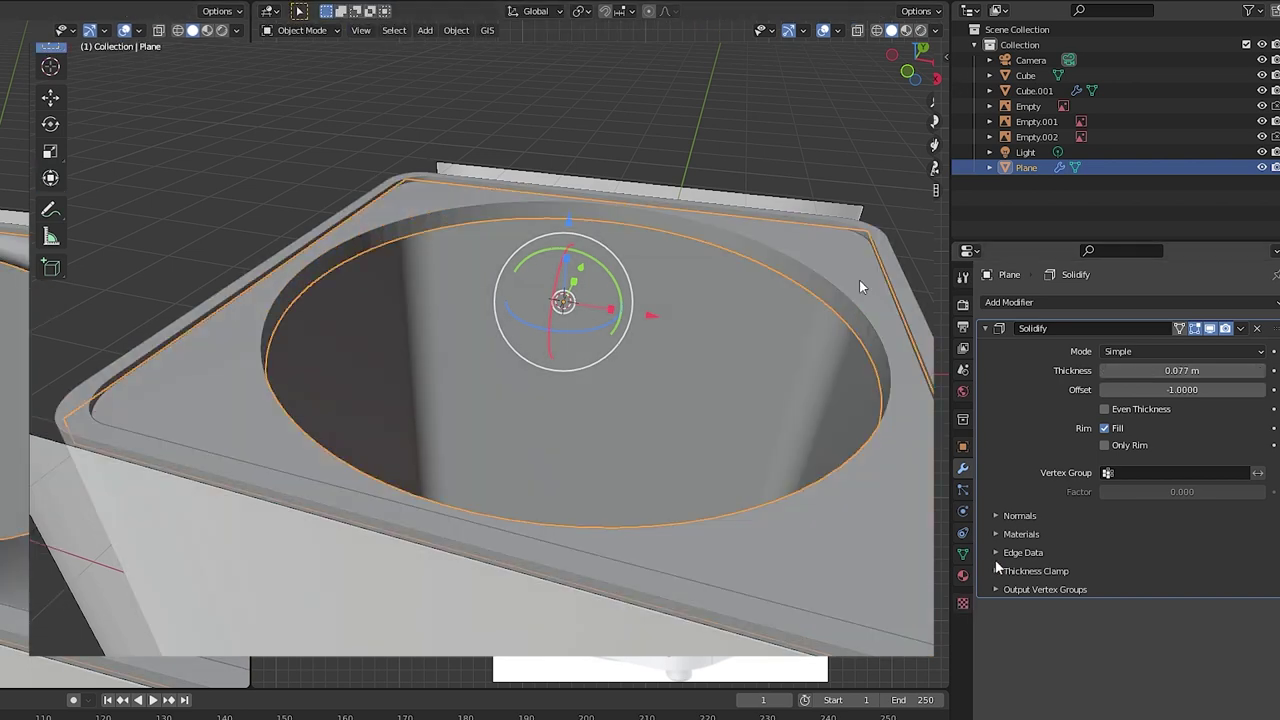
- Shade the top panel smooth and enable Auto Smooth at 30° for its normals
right_click(859, 280)
left_click(861, 281)
left_click(963, 554)
left_click(1104, 588)
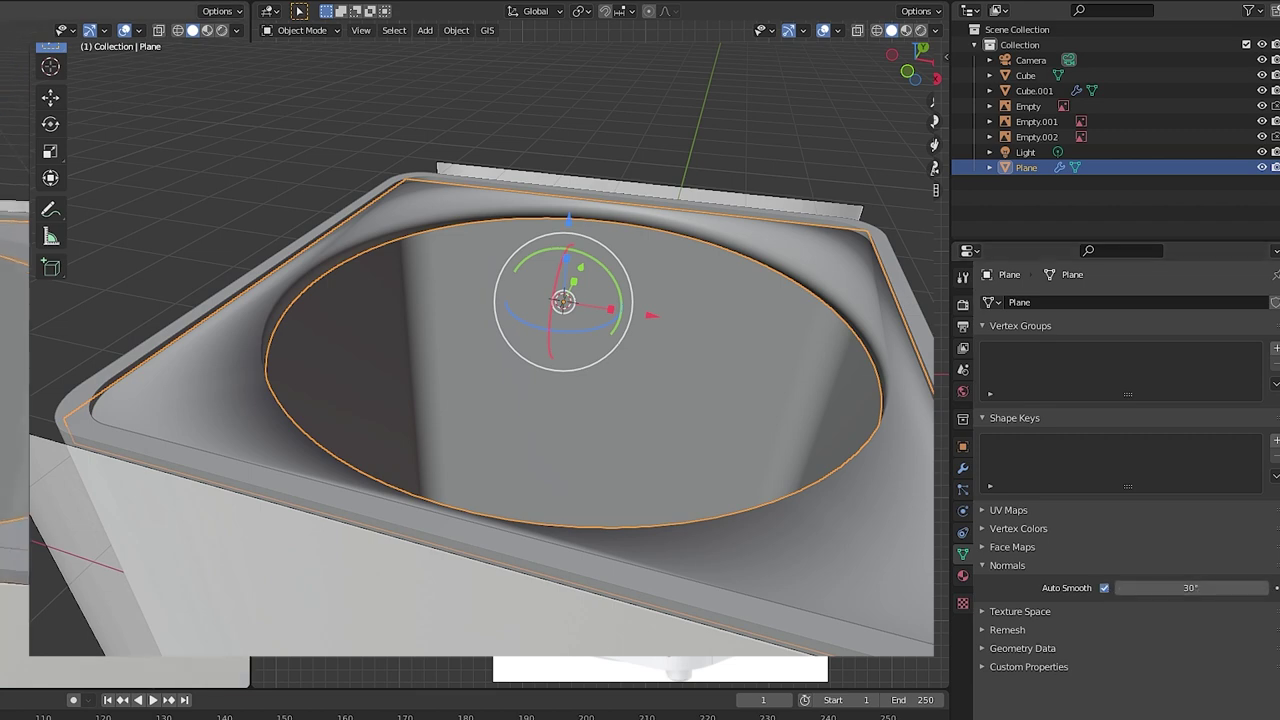
- Add a new 83-vertex cylinder with 1 m radius and 2 m depth centred on the panel's circular opening
middle_click_drag(560, 430, 803, 357)
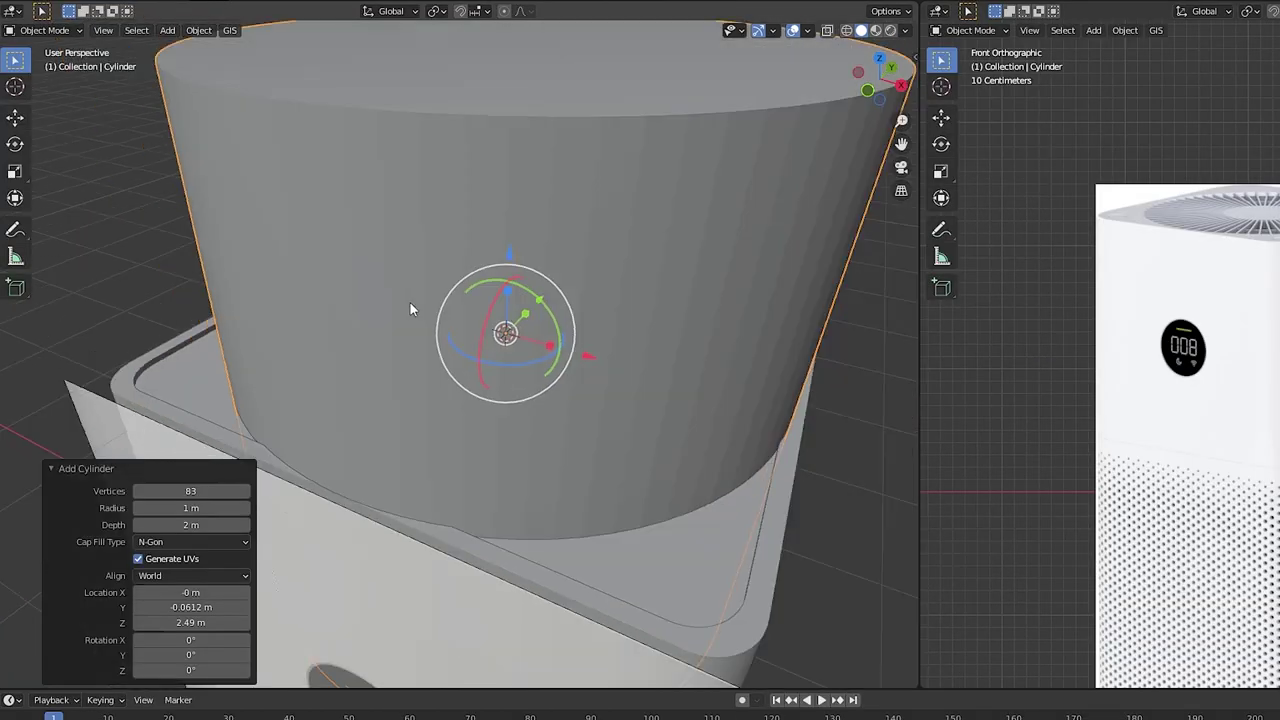
scroll(410, 309, "down", 5)
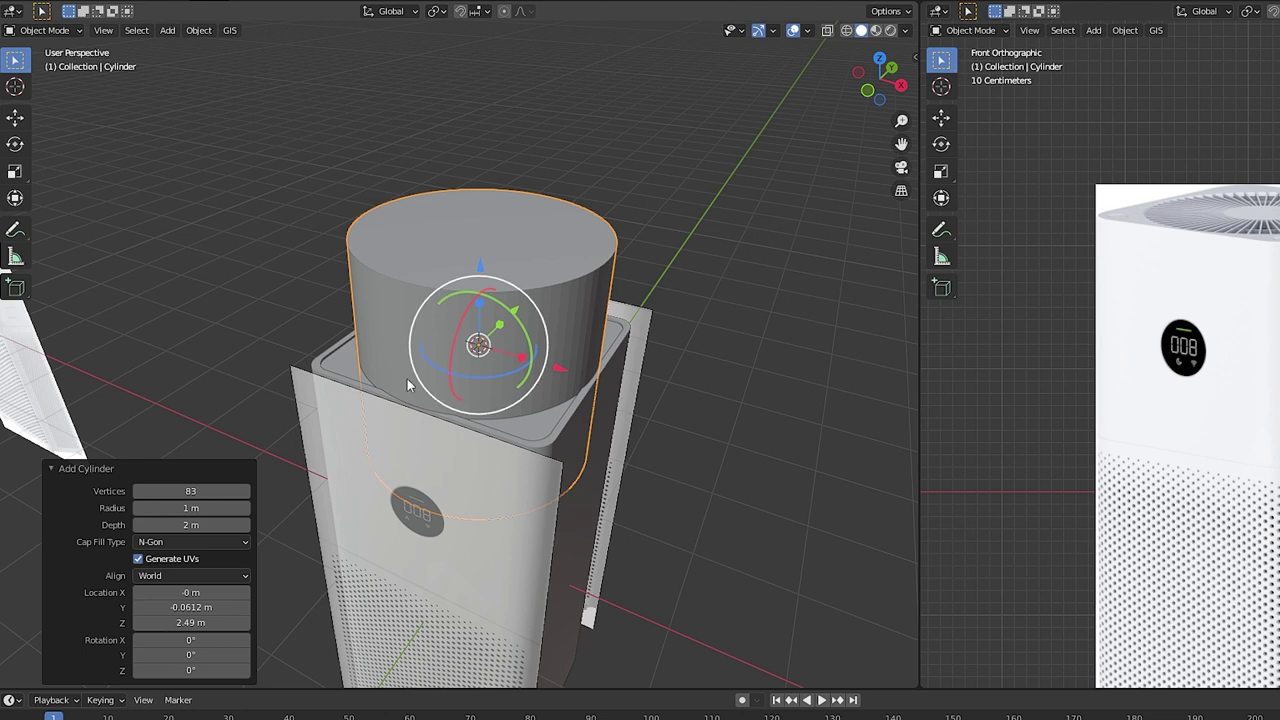
scroll(280, 479, "up", 4)
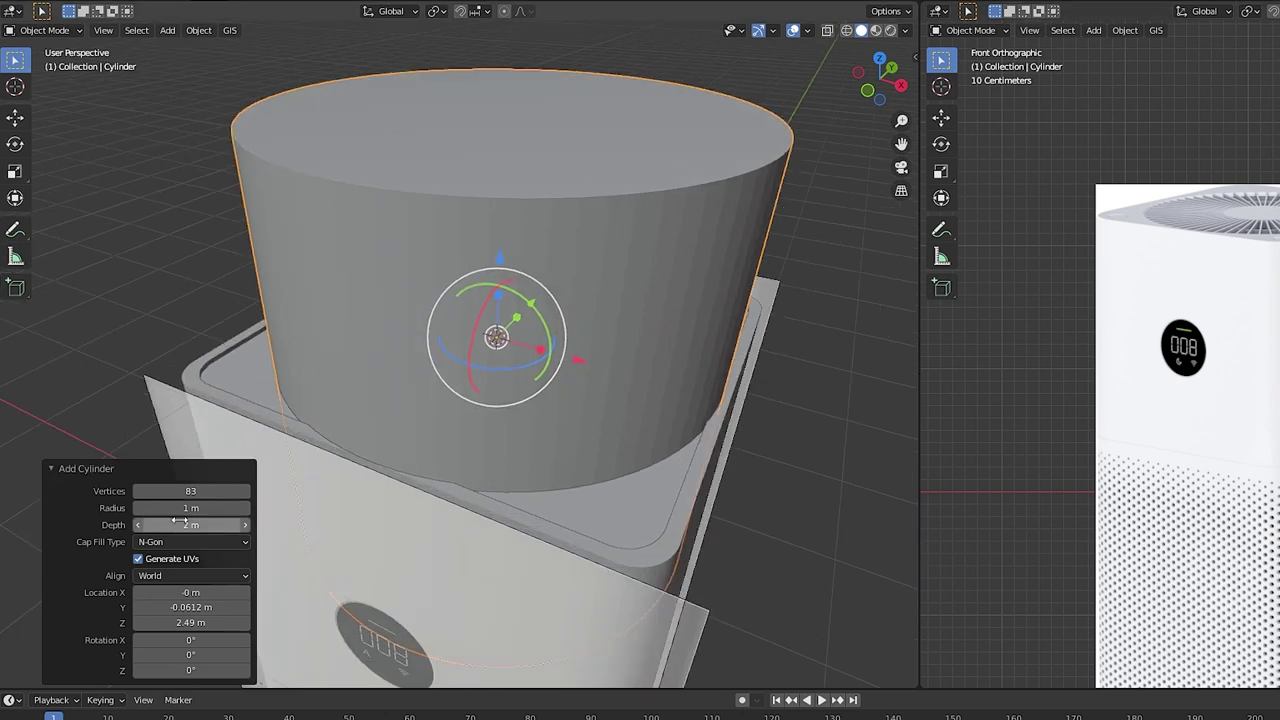
left_click_drag(236, 496, 242, 496)
- Flatten the cylinder along Z into a thin disc and scale it uniformly to 0.346 inside the panel's opening
key("s")
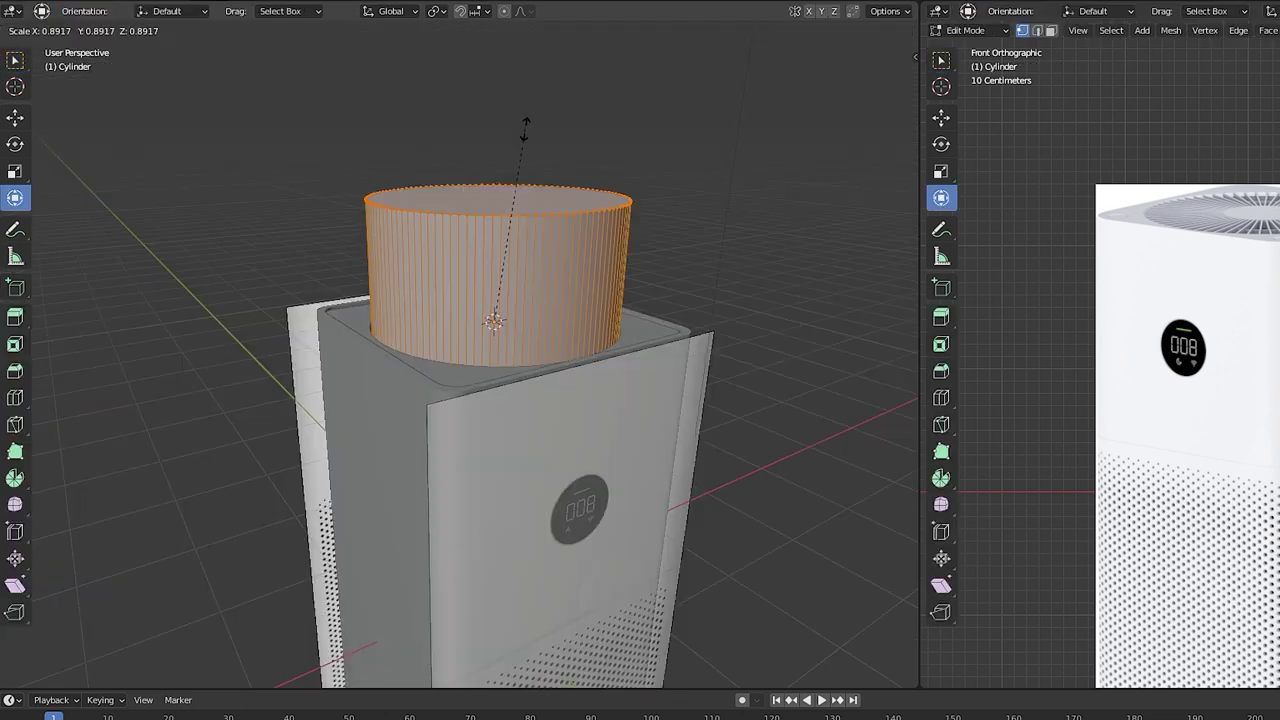
key("z")
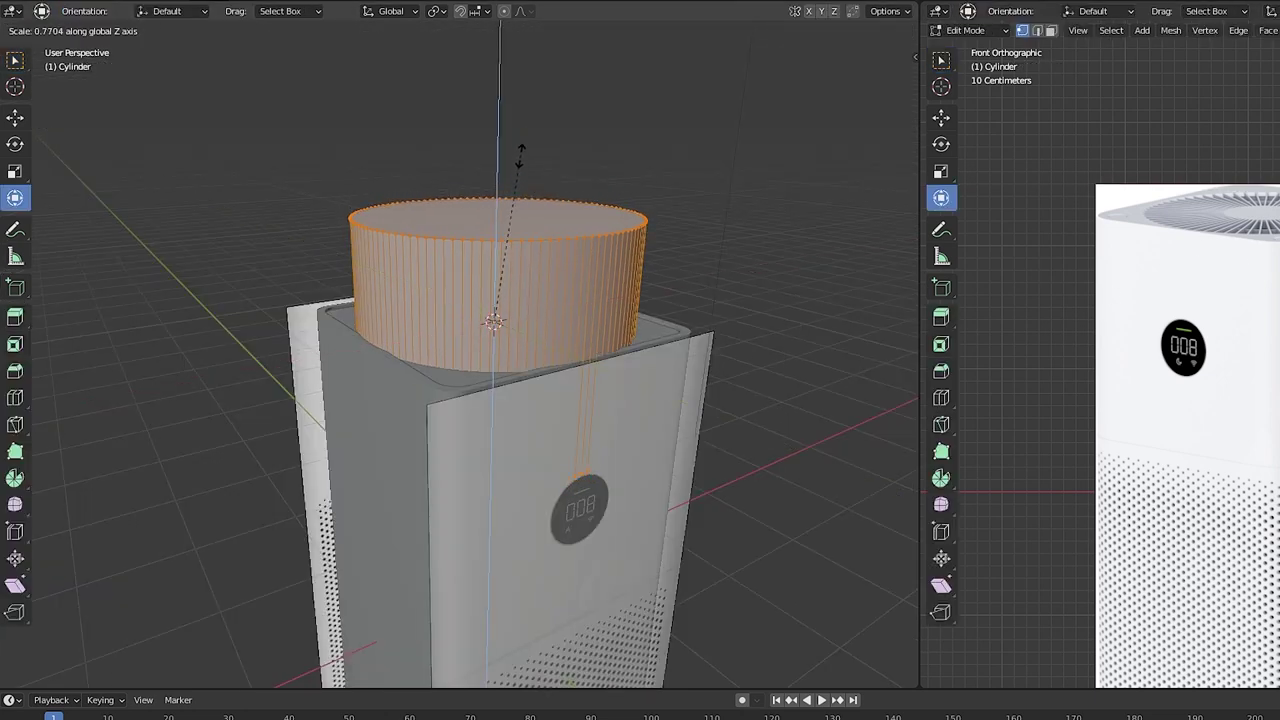
left_click(497, 300)
key("s")
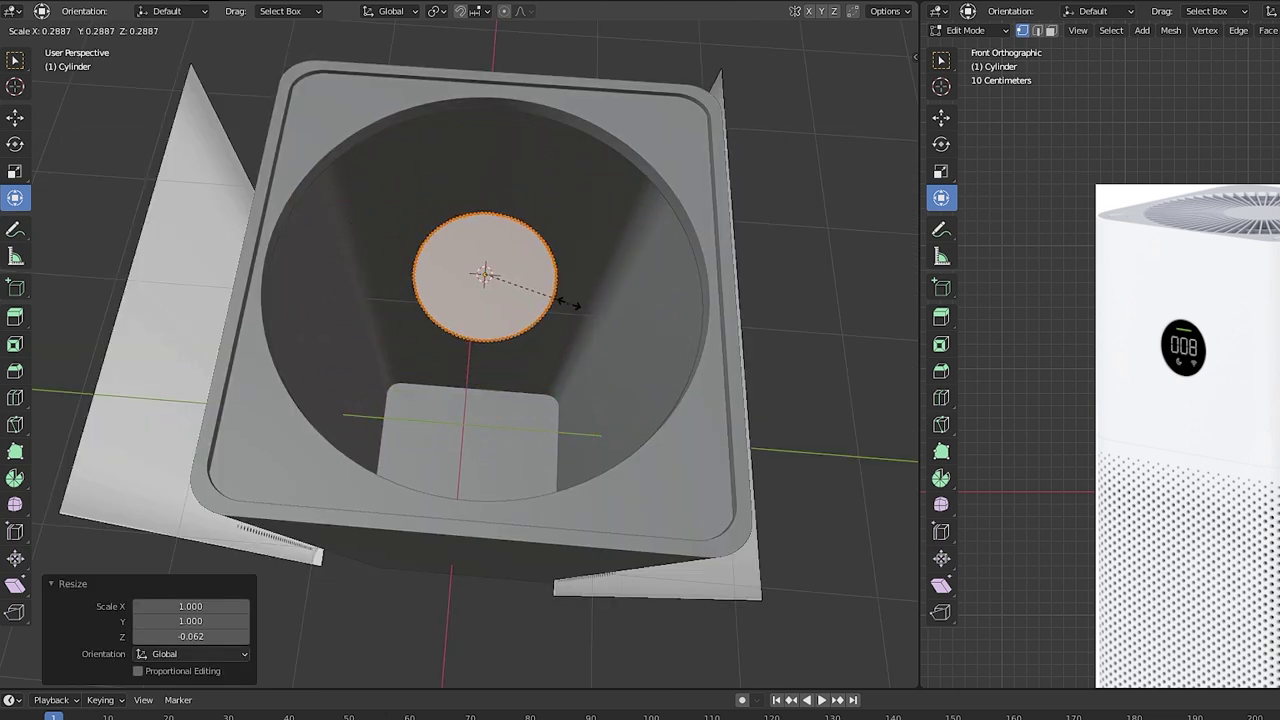
left_click(590, 313)
- Thicken the disc by scaling it 34.063 along Z and return to Object Mode
key("s")
key("z")
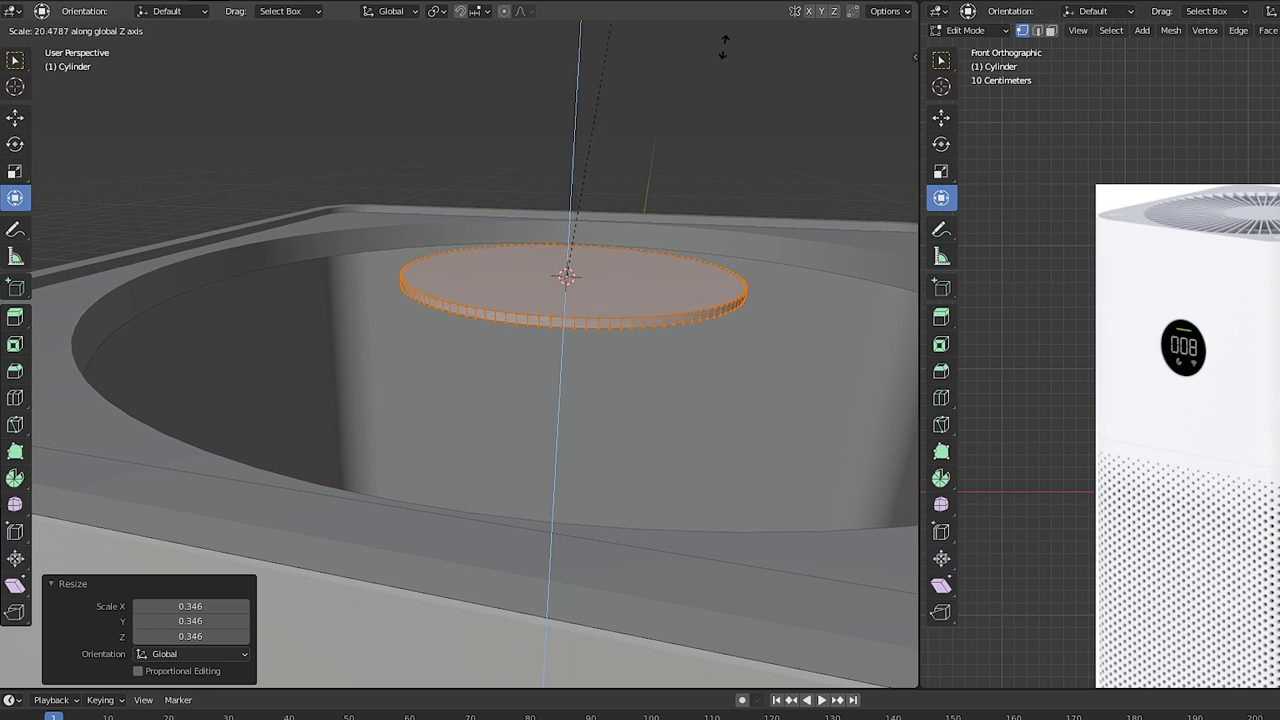
left_click(723, 169)
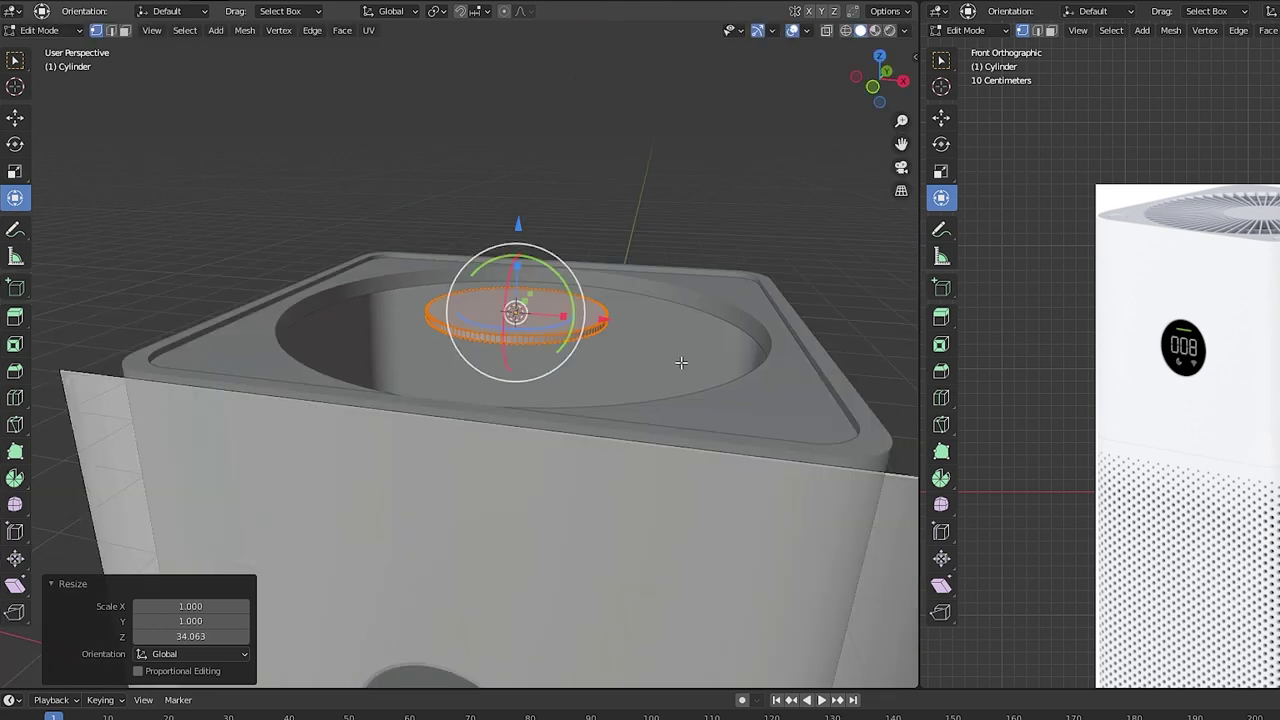
middle_click_drag(670, 333, 580, 391)
scroll(590, 391, "up", 7)
scroll(600, 391, "down", 2)
scroll(622, 420, "up", 3)
scroll(622, 434, "down", 3)
key("Tab")
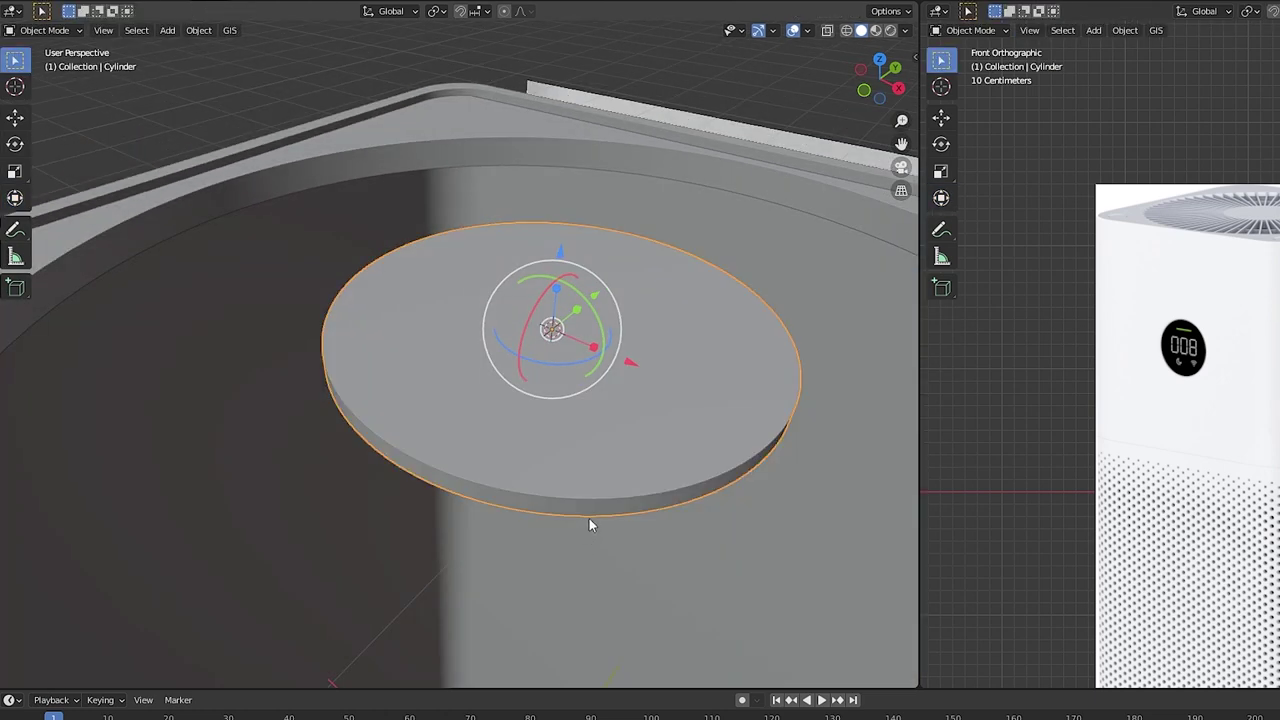
- Shade the disc in the centre of the opening smooth
middle_click_drag(589, 518, 613, 490)
right_click(633, 384)
left_click(590, 317)
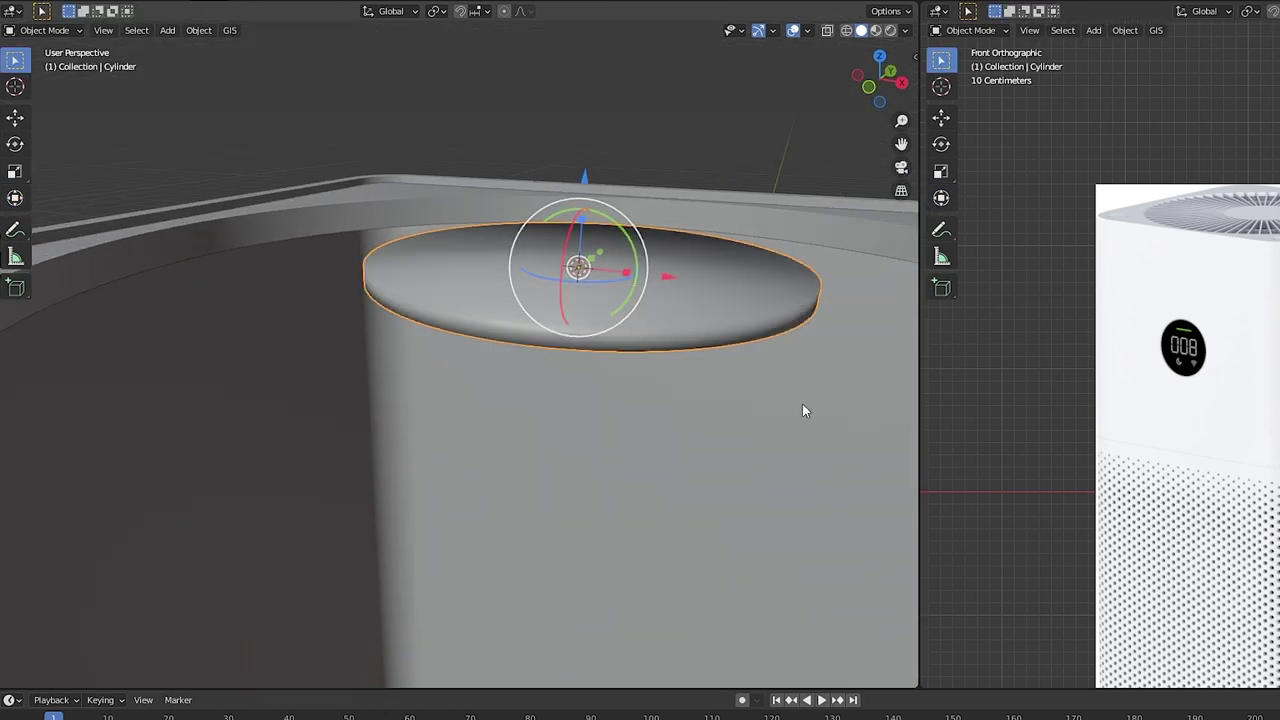
scroll(623, 400, "up", 2)
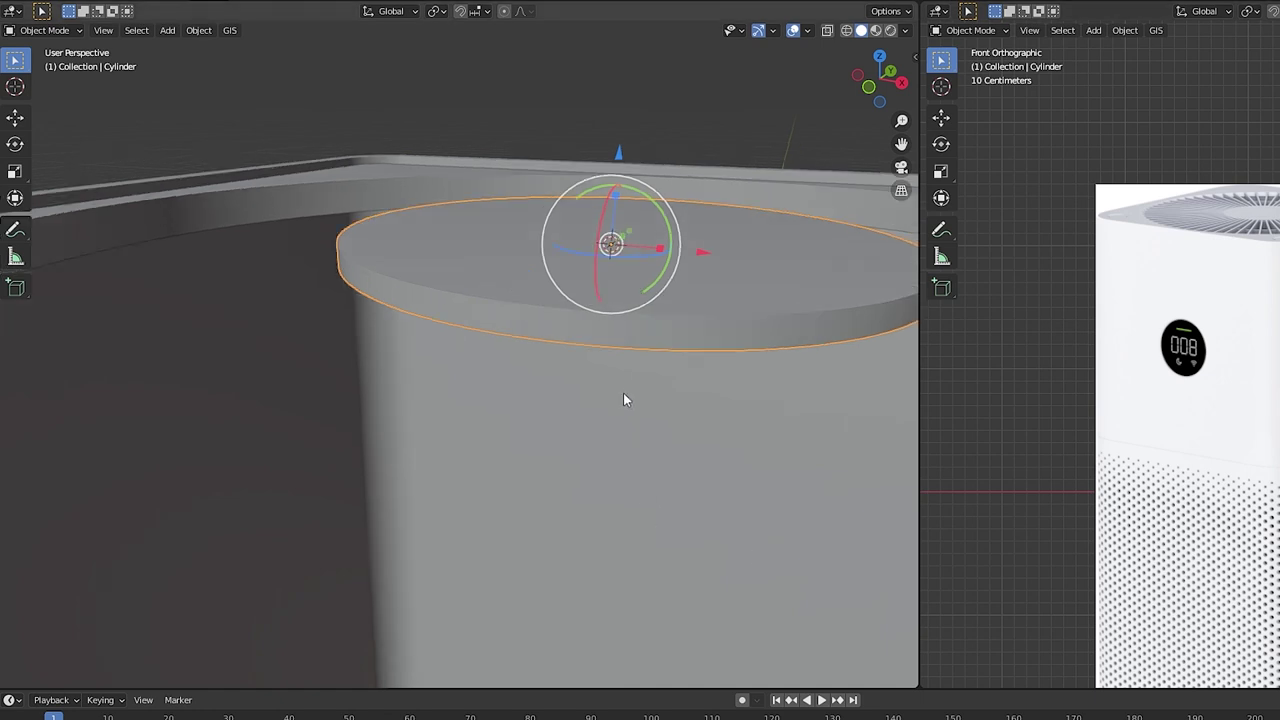
scroll(607, 330, "down", 3)
scroll(599, 334, "up", 4)
- Select two side faces of the disc in Edit Mode, leaving one face between them unselected
key("Tab")
mouse_move(300, 440)
middle_mouse_down()
mouse_move(251, 466)
mouse_move(294, 459)
middle_mouse_up()
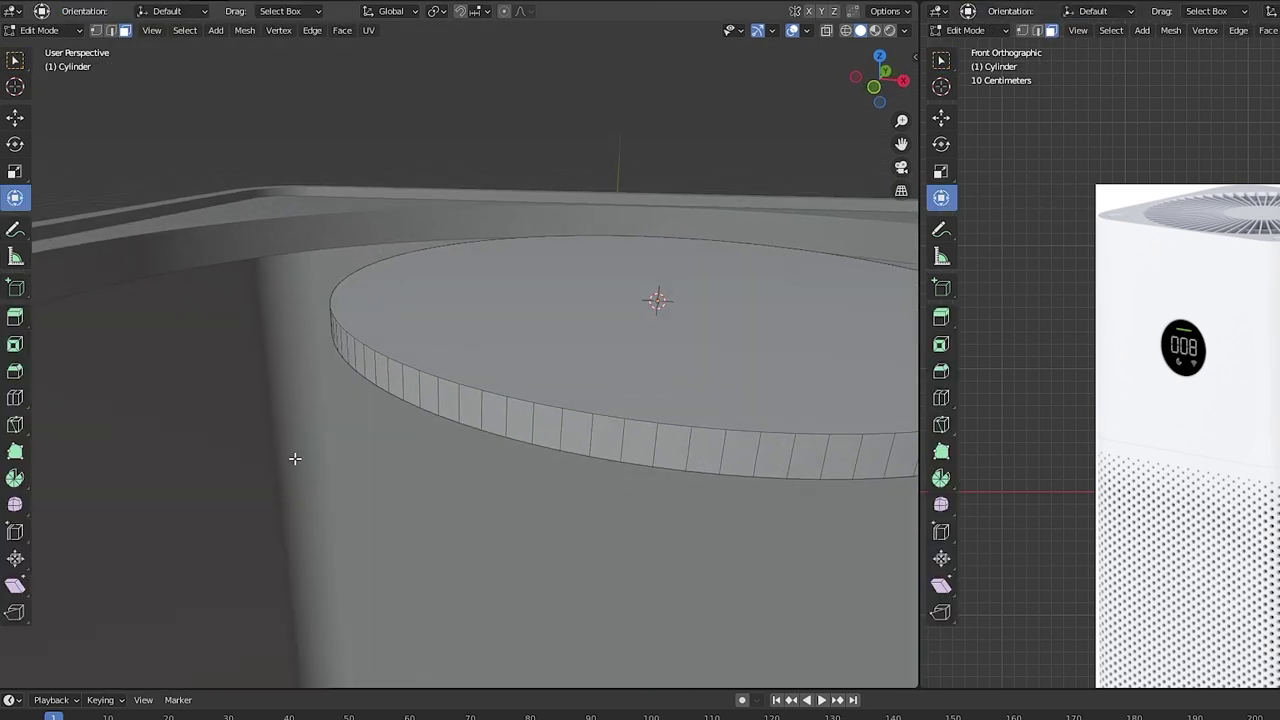
left_click(490, 412)
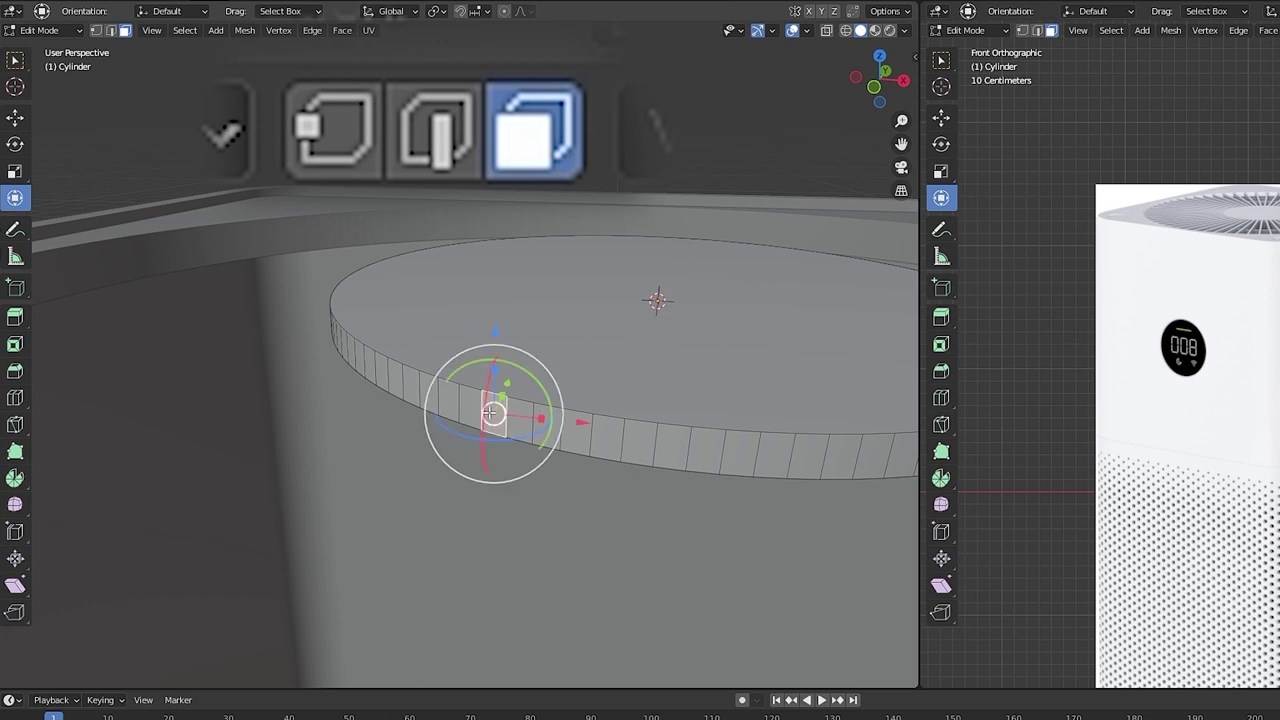
left_click(550, 430, "shift")
scroll(655, 441, "down", 3)
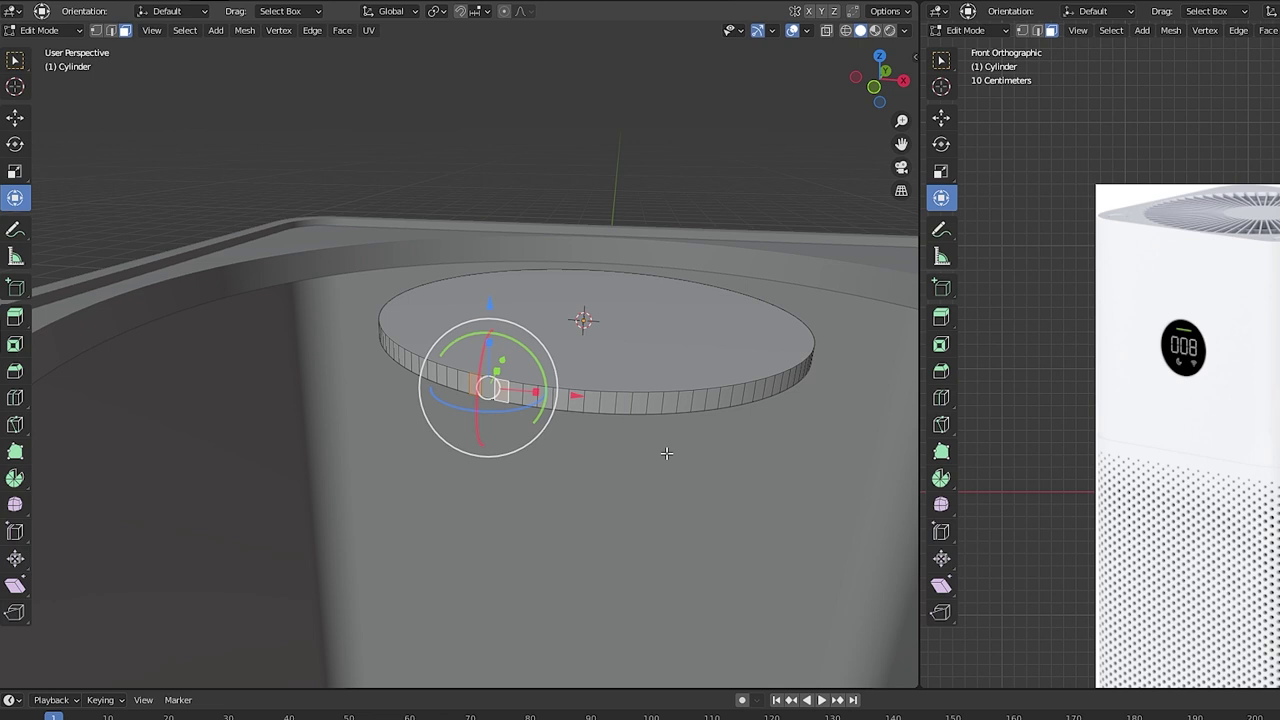
- Extend the alternating selection pattern around the disc's whole rim so that every other side face is selected
key("ctrl+shift+KP_Add")
key("ctrl+shift+KP_Add")
key("ctrl+shift+KP_Add")
key("ctrl+shift+KP_Add")
key("ctrl+shift+KP_Add")
key("ctrl+shift+KP_Add")
key("ctrl+shift+KP_Add")
key("ctrl+shift+KP_Add")
key("ctrl+shift+KP_Add")
key("ctrl+shift+KP_Add")
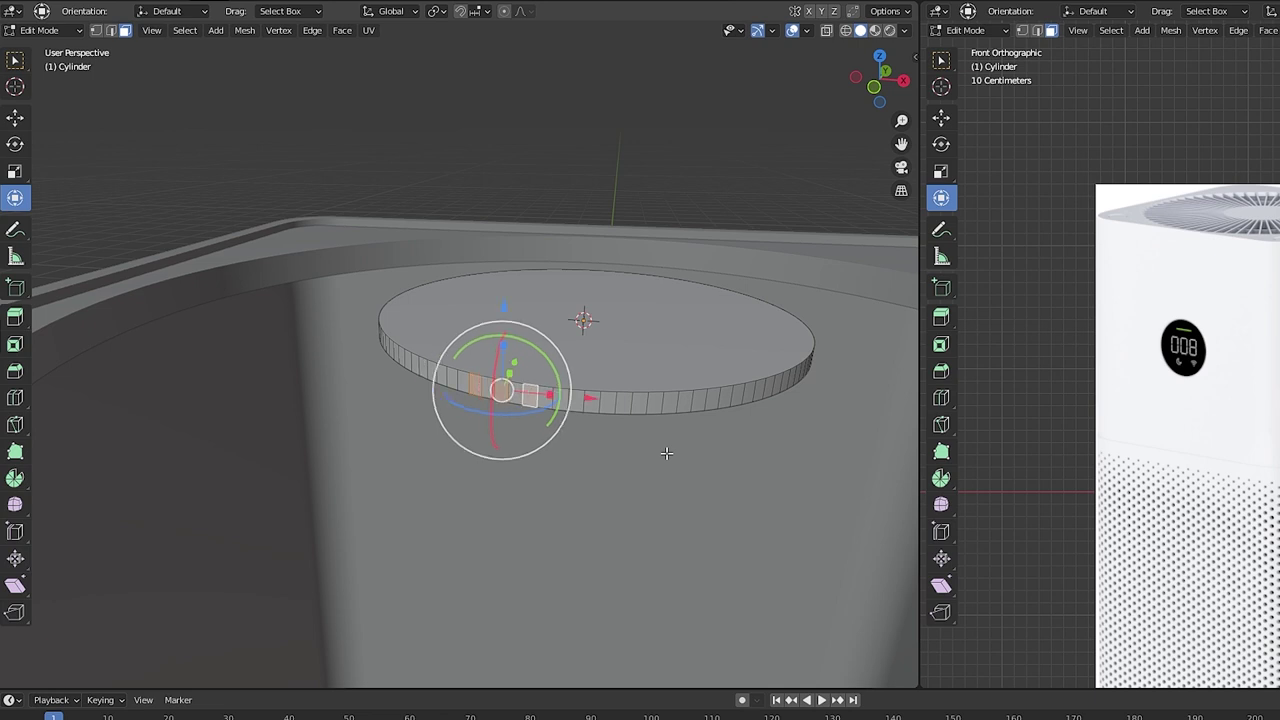
key("ctrl+shift+KP_Add")
key("ctrl+shift+KP_Add")
key("ctrl+shift+KP_Add")
key("ctrl+shift+KP_Add")
key("ctrl+shift+KP_Add")
key("ctrl+shift+KP_Add")
key("ctrl+shift+KP_Add")
key("ctrl+shift+KP_Add")
key("ctrl+shift+KP_Add")
key("ctrl+shift+KP_Add")
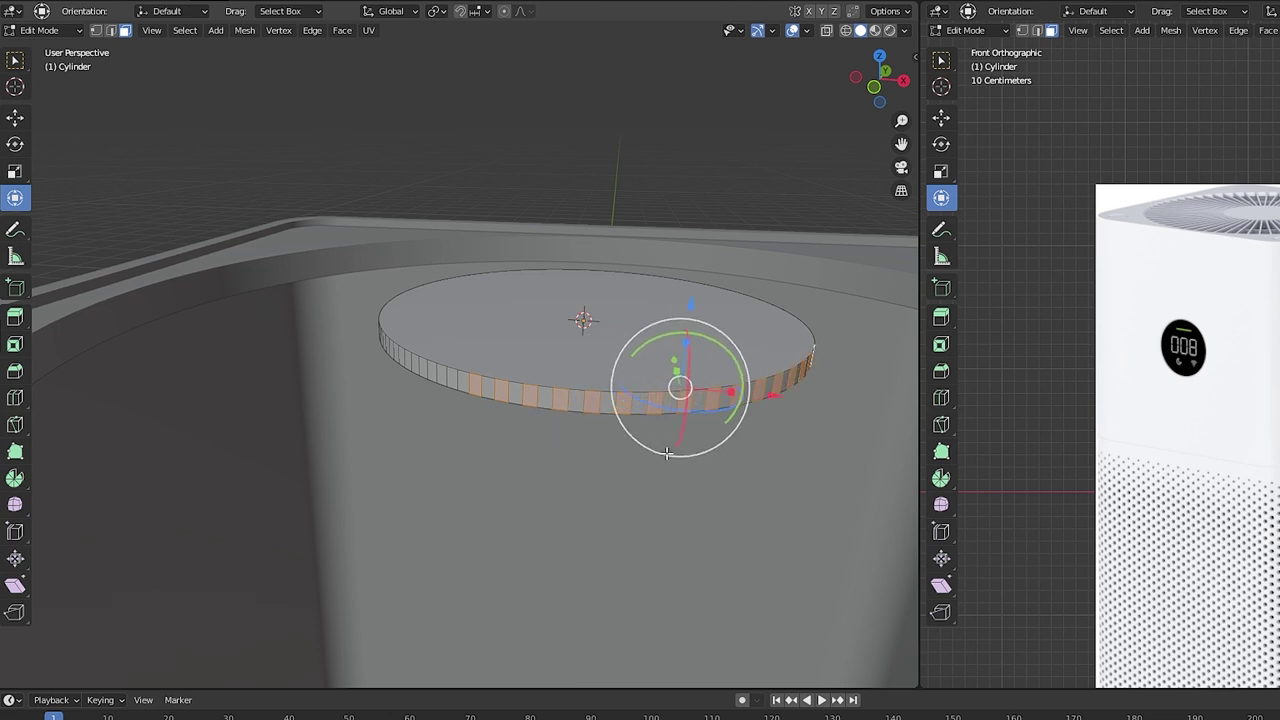
key("ctrl+shift+KP_Add")
key("ctrl+shift+KP_Add")
key("ctrl+shift+KP_Add")
key("ctrl+shift+KP_Add")
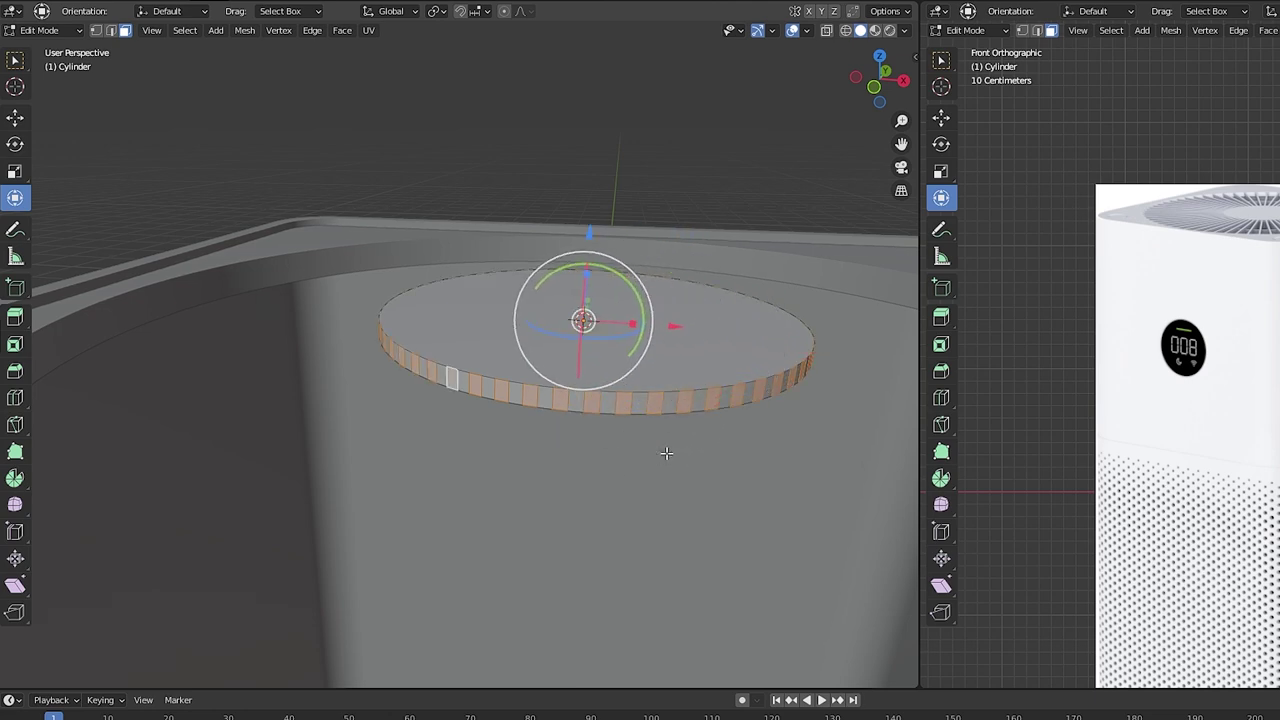
- Extrude the selected rim faces individually by 0.564 m to form grille blades reaching the opening's edge
scroll(631, 365, "down", 1)
middle_click_drag(631, 365, 667, 416)
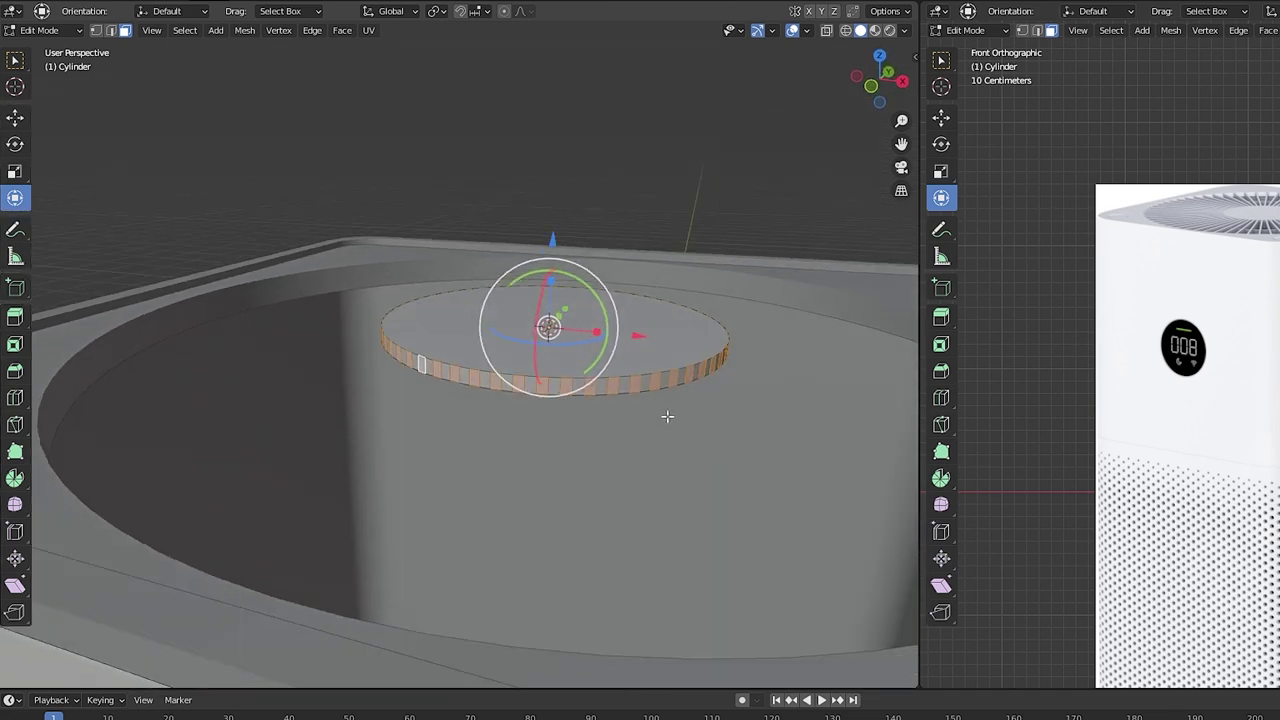
key("KP_7")
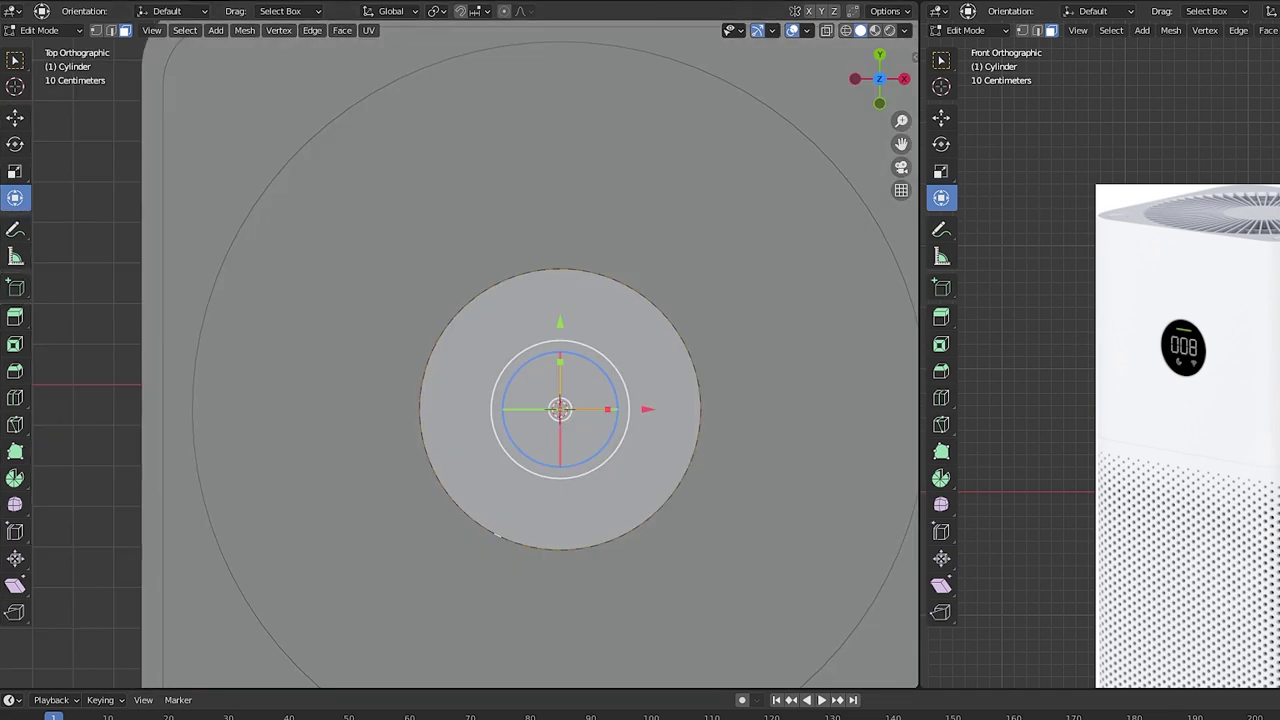
left_click(27, 318)
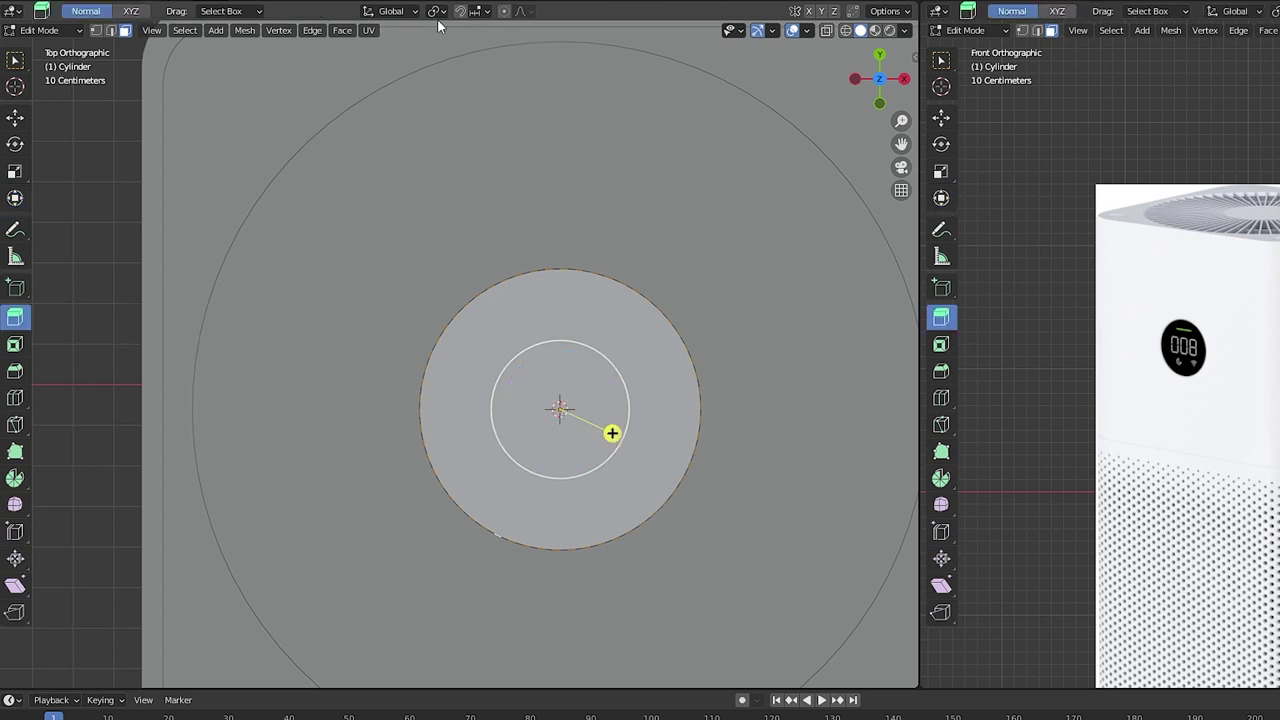
left_click(26, 318)
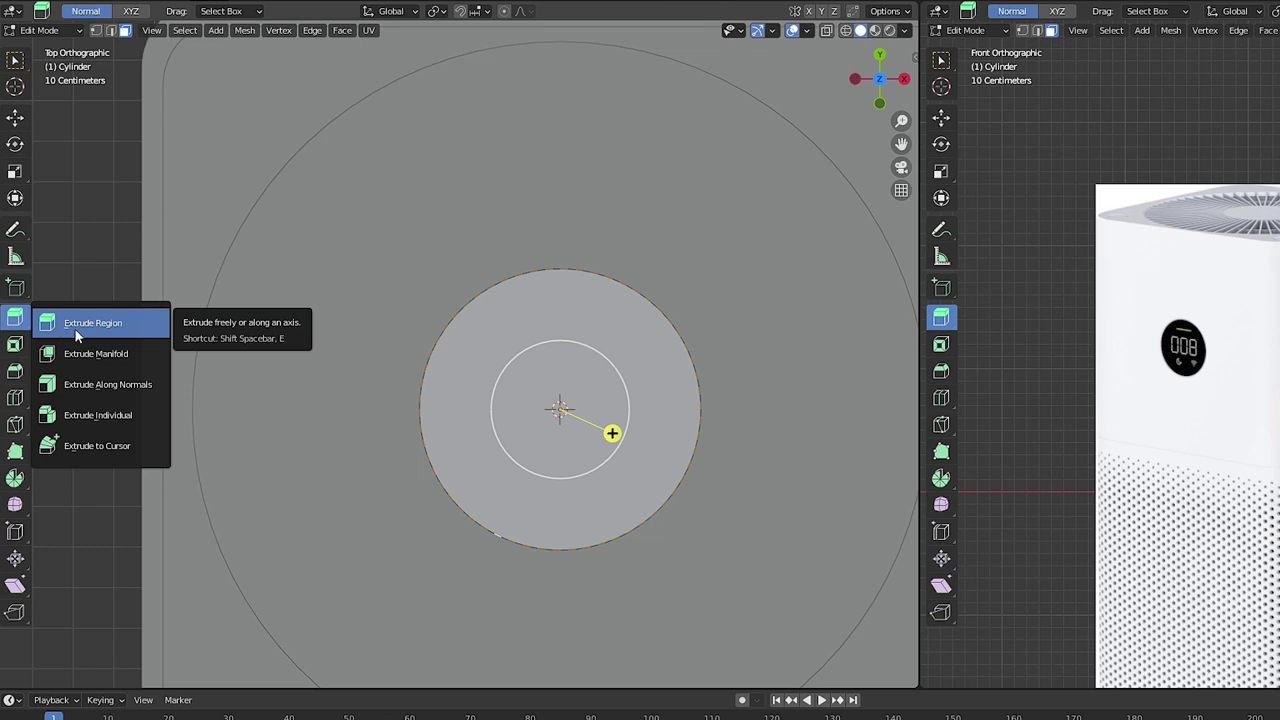
left_click(99, 419)
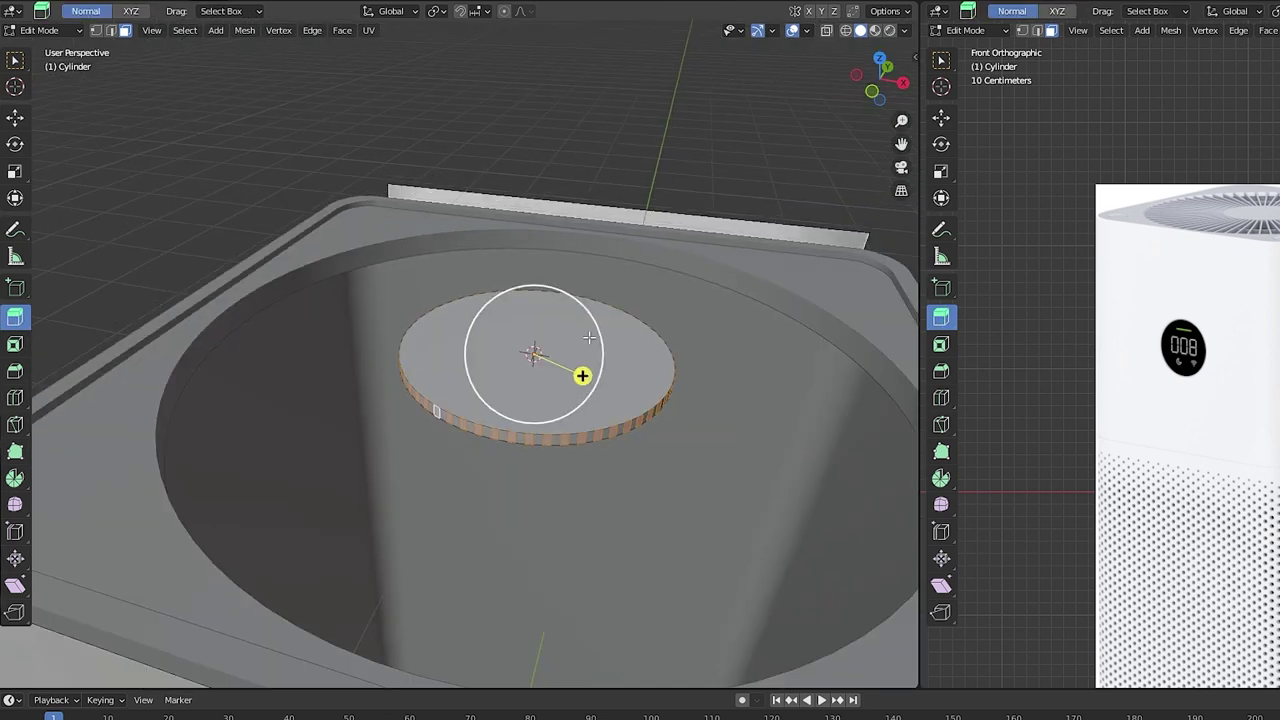
middle_click_drag(590, 338, 576, 363)
left_click_drag(576, 363, 486, 282)
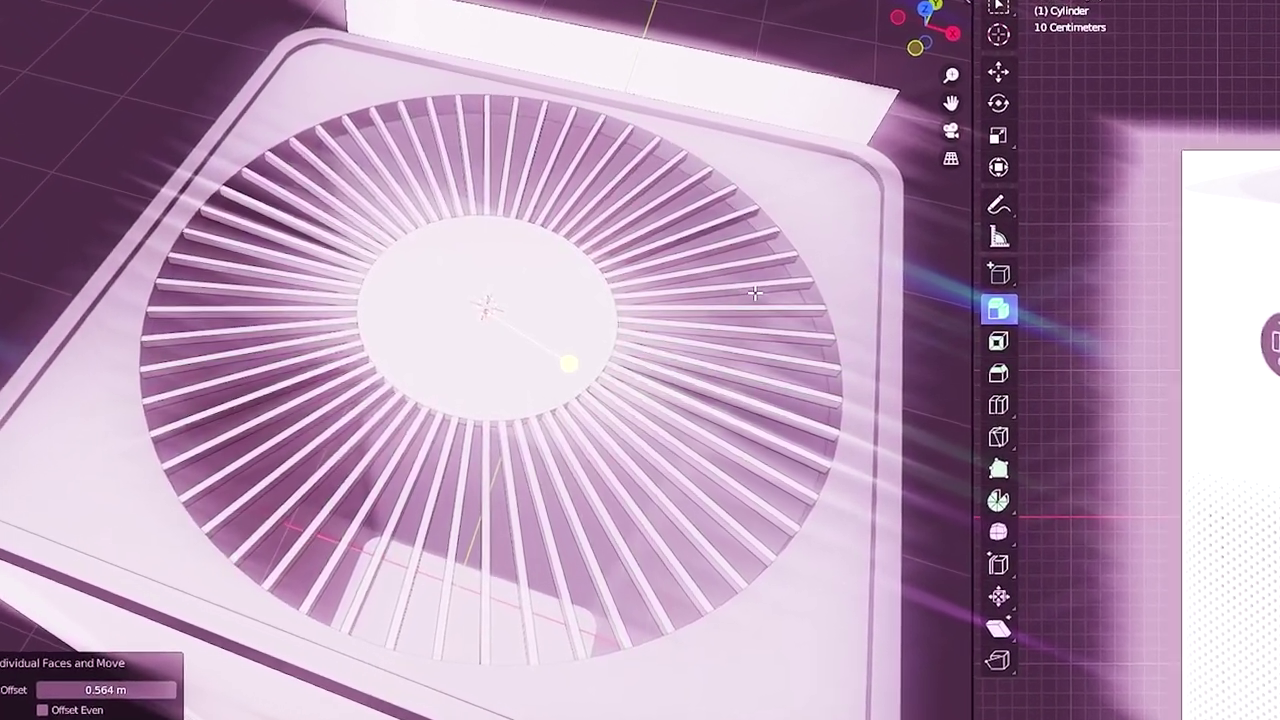
middle_click_drag(755, 293, 625, 267)
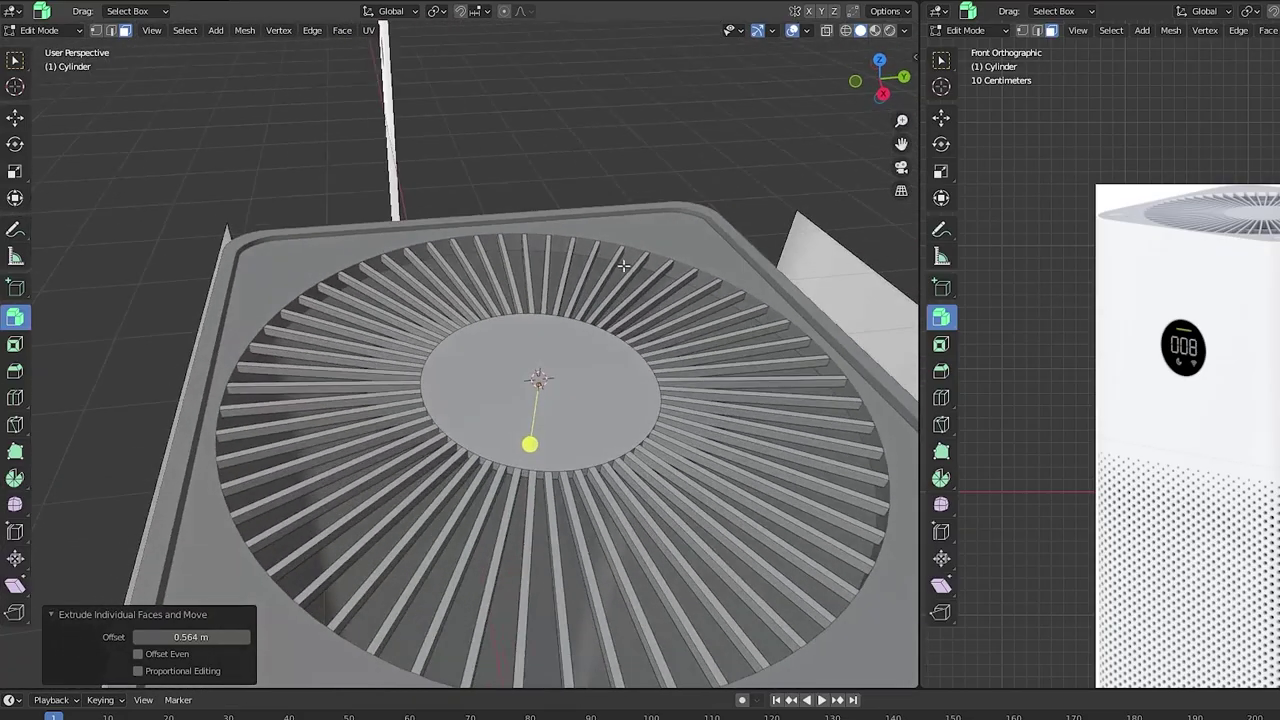
scroll(625, 267, "down", 3)
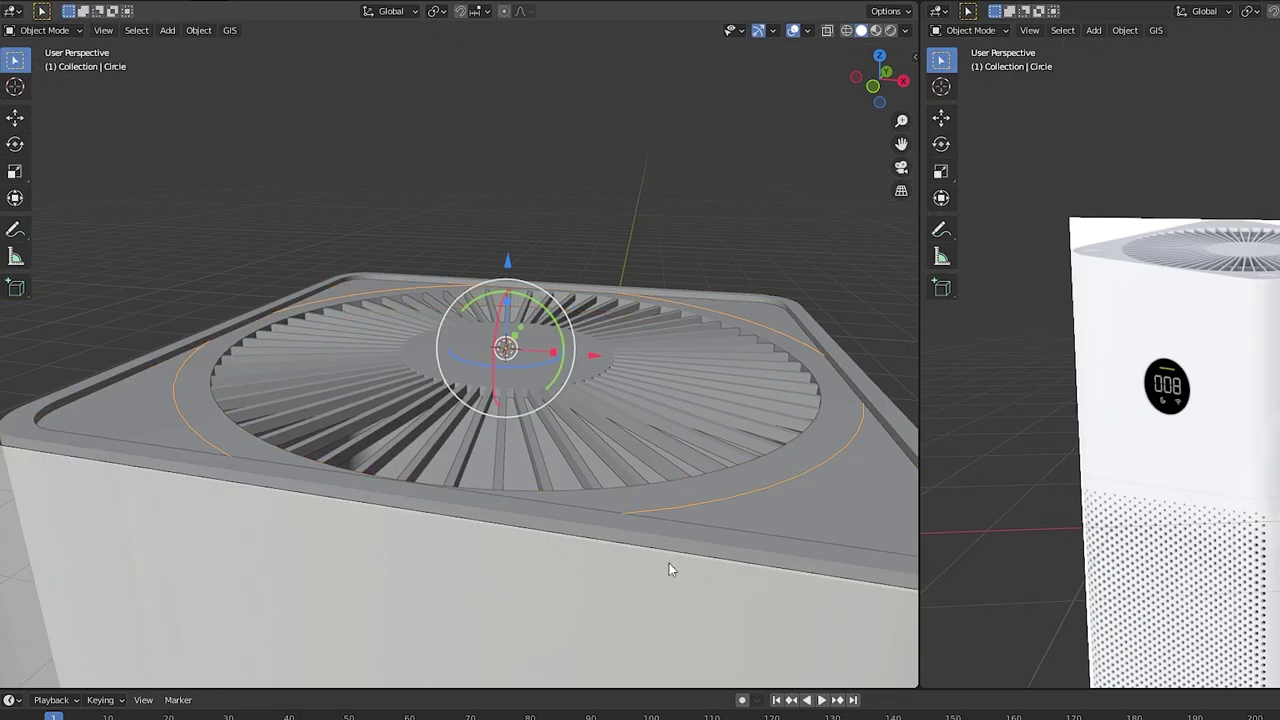
key("s")
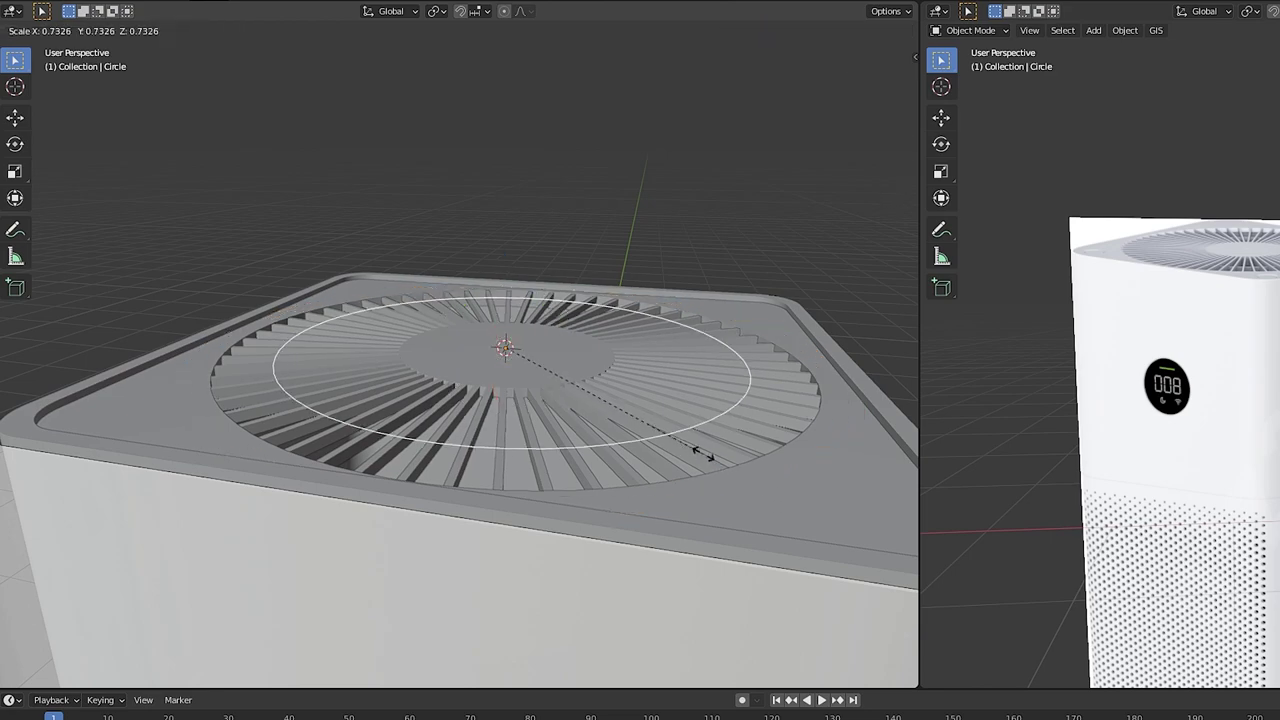
left_click(671, 428, "ctrl")
middle_click_drag(671, 428, 700, 451)
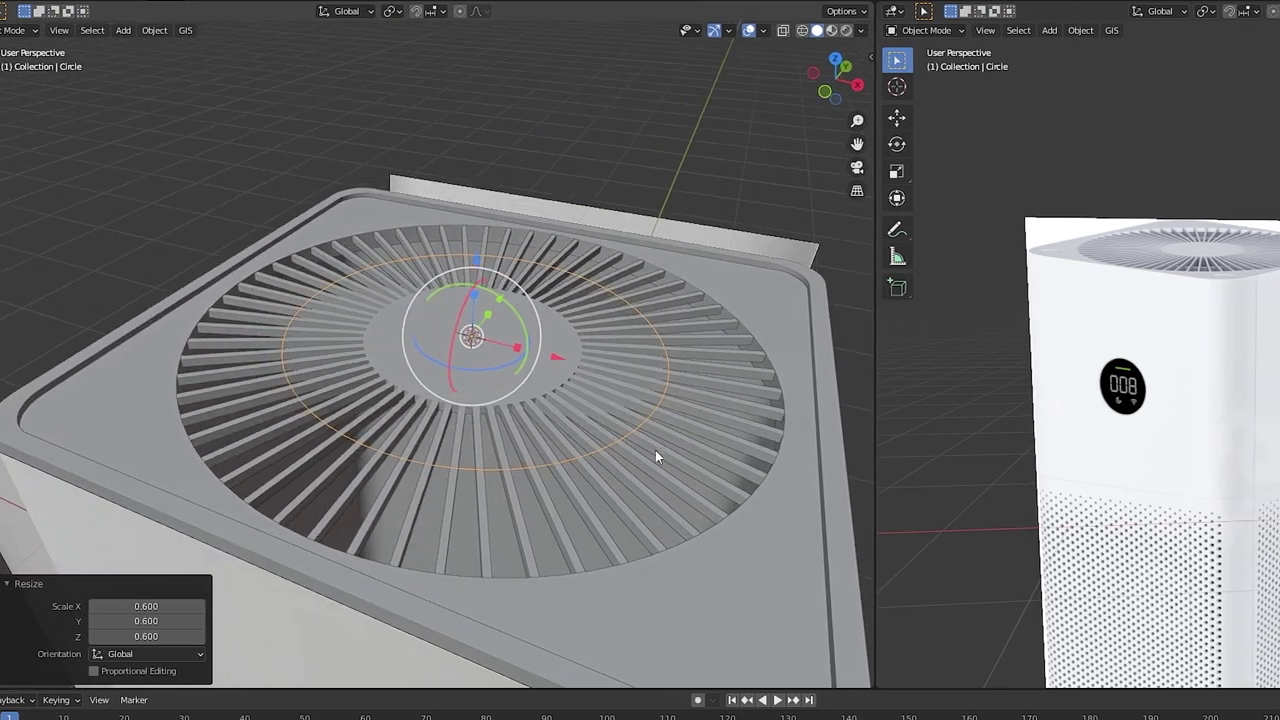
key("x")
left_click(655, 447)
- Add a 60-vertex mesh circle at the grille's centre and scale it down to lie between the hub and the blade tips
scroll(1119, 500, "up", 5)
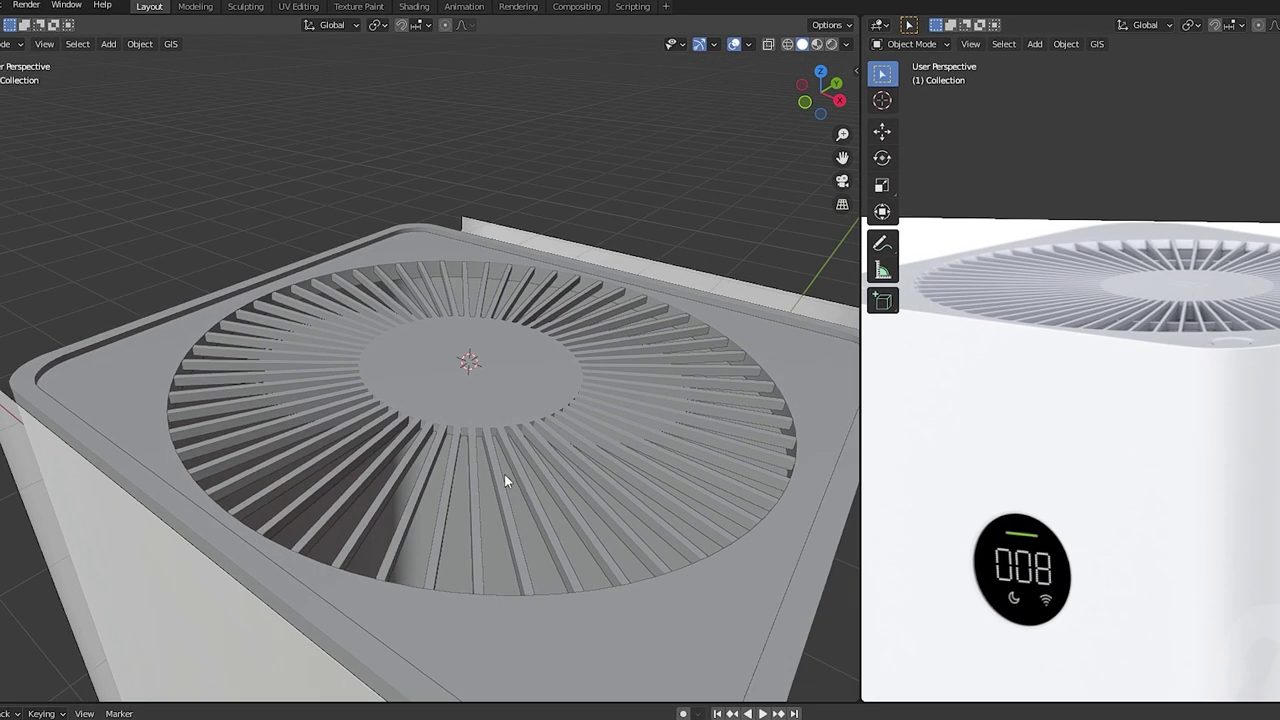
key("shift+a")
mouse_move(591, 463)
left_click(690, 494)
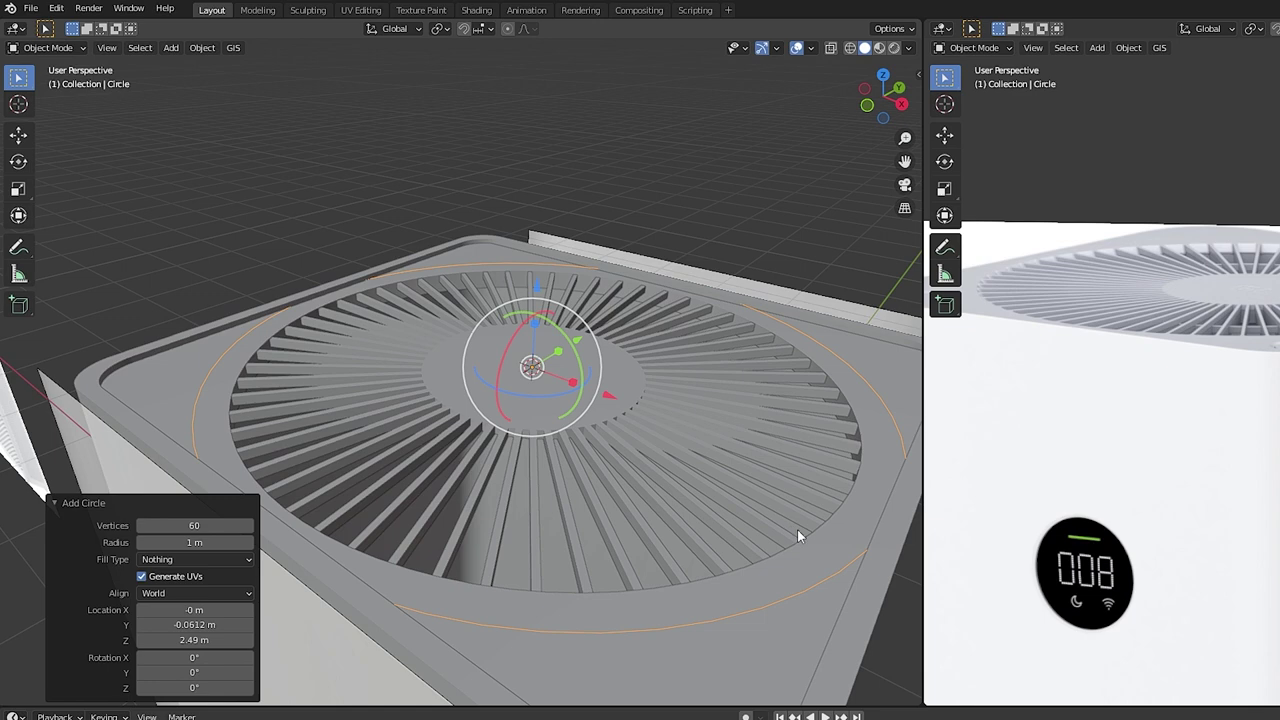
left_click_drag(198, 525, 212, 525)
key("s")
left_click(616, 490)
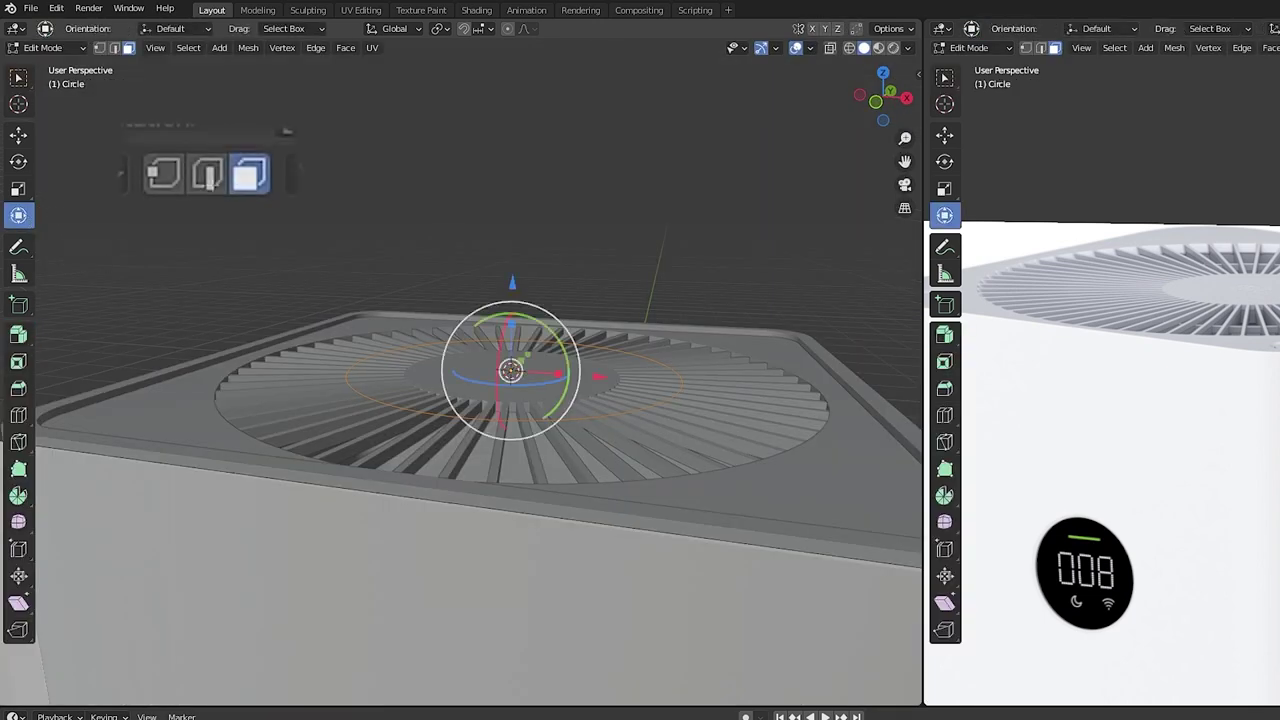
- Extrude the circle's vertices down about 0.04 m along Z to form a band and adjust its height on the blades
key("1")
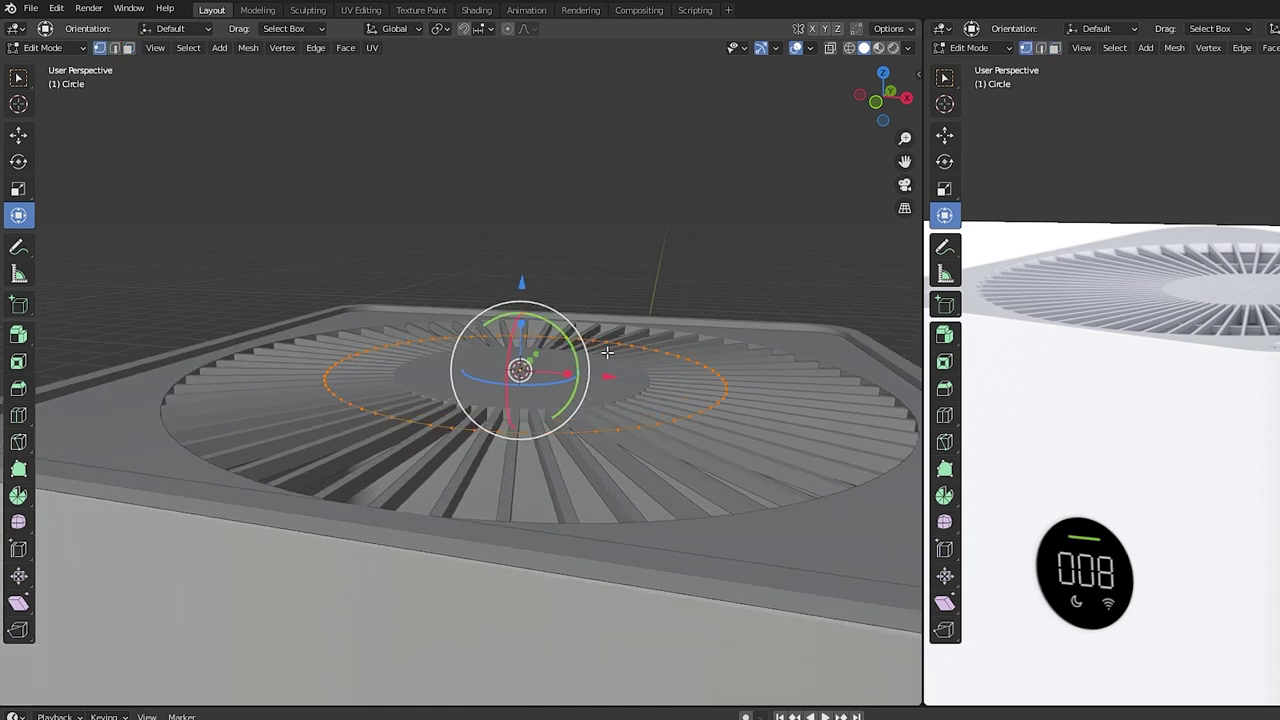
scroll(607, 352, "up", 1)
key("e")
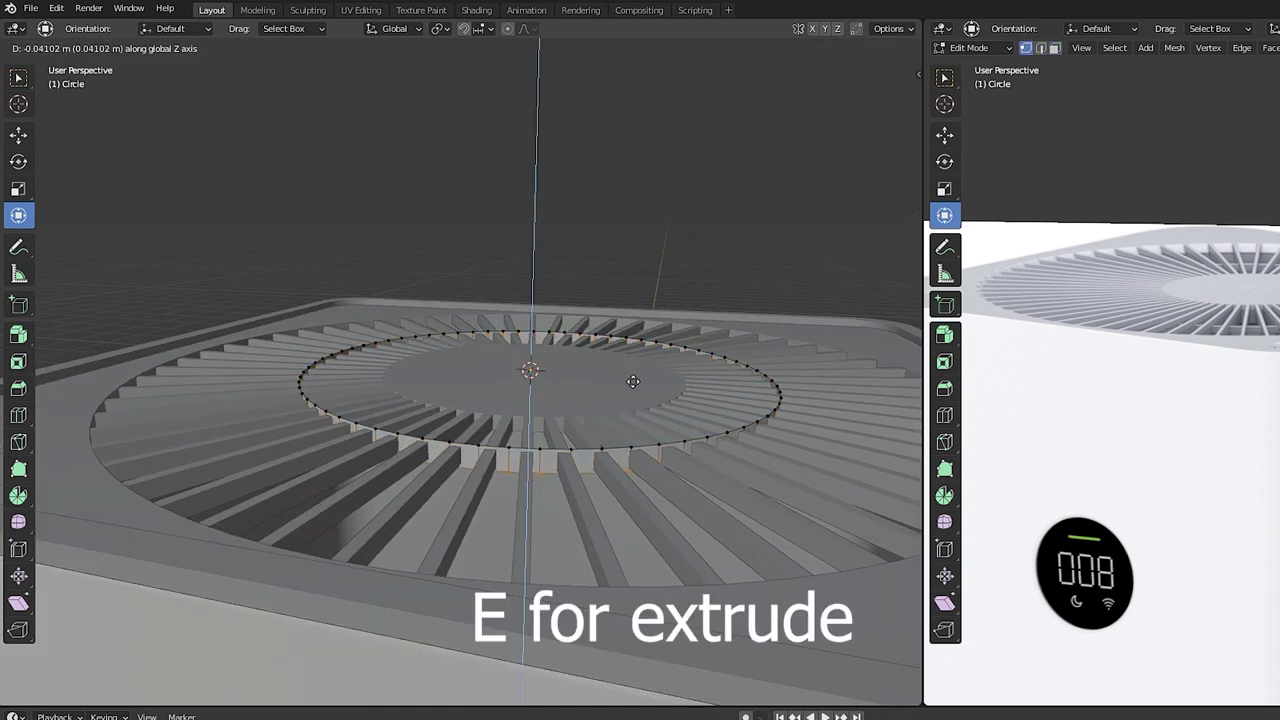
left_click(633, 381)
mouse_move(532, 298)
left_mouse_down()
mouse_move(537, 286)
mouse_move(537, 302)
left_mouse_up()
middle_click_drag(610, 255, 577, 293)
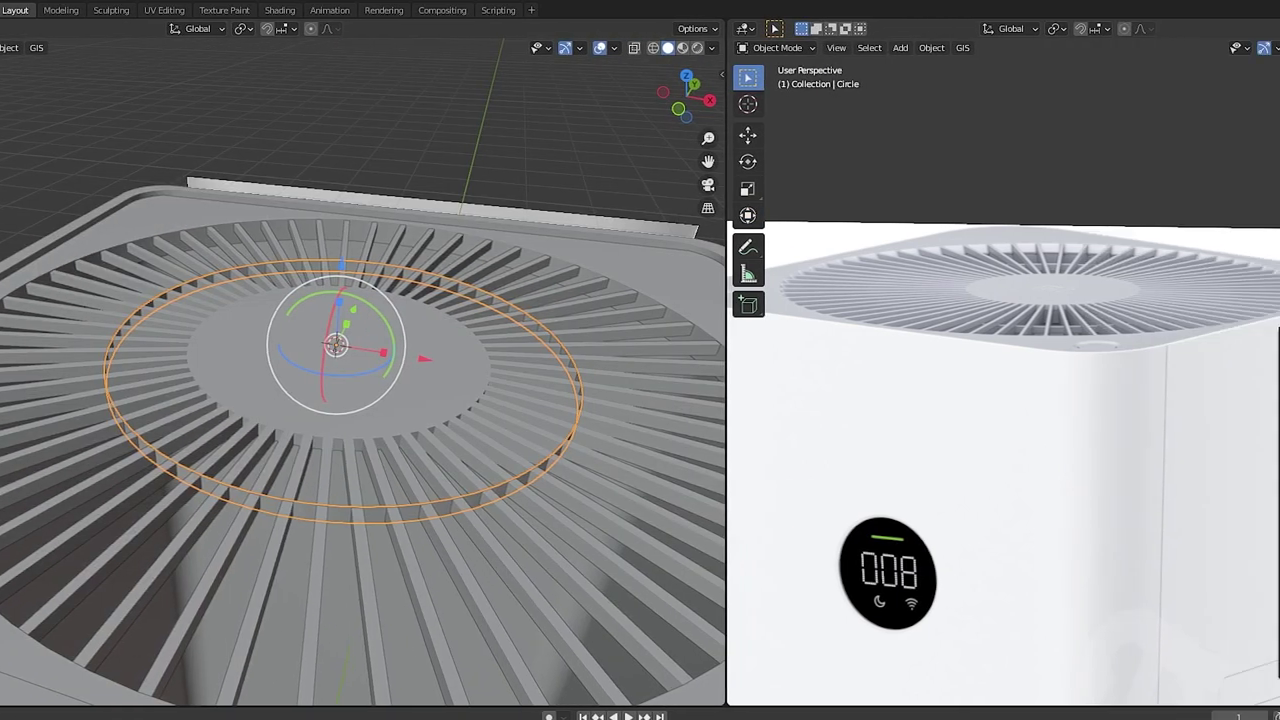
- Add a Solidify modifier to the circular band and increase its thickness
left_click(1180, 320)
left_click(1005, 585)
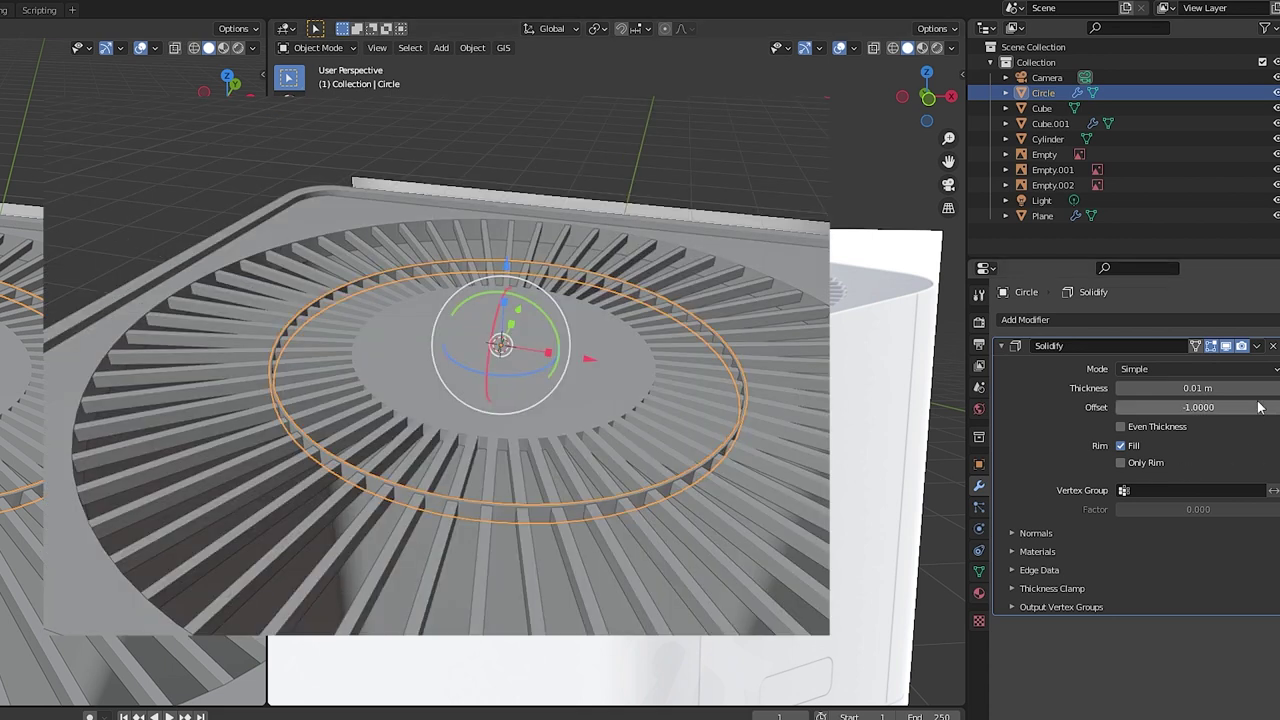
left_click_drag(1230, 388, 1279, 388)
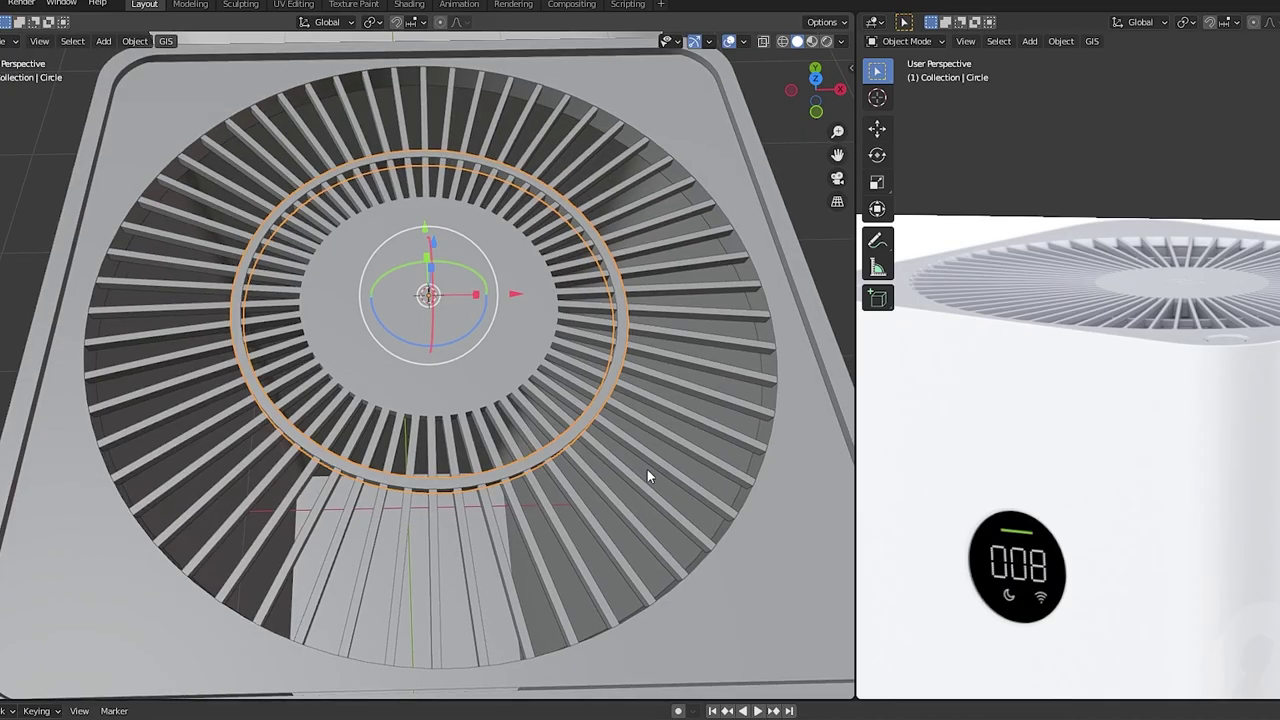
- Duplicate the grille ring and scale the copy up about 1.45 times to make a second, outer ring
key("shift+d")
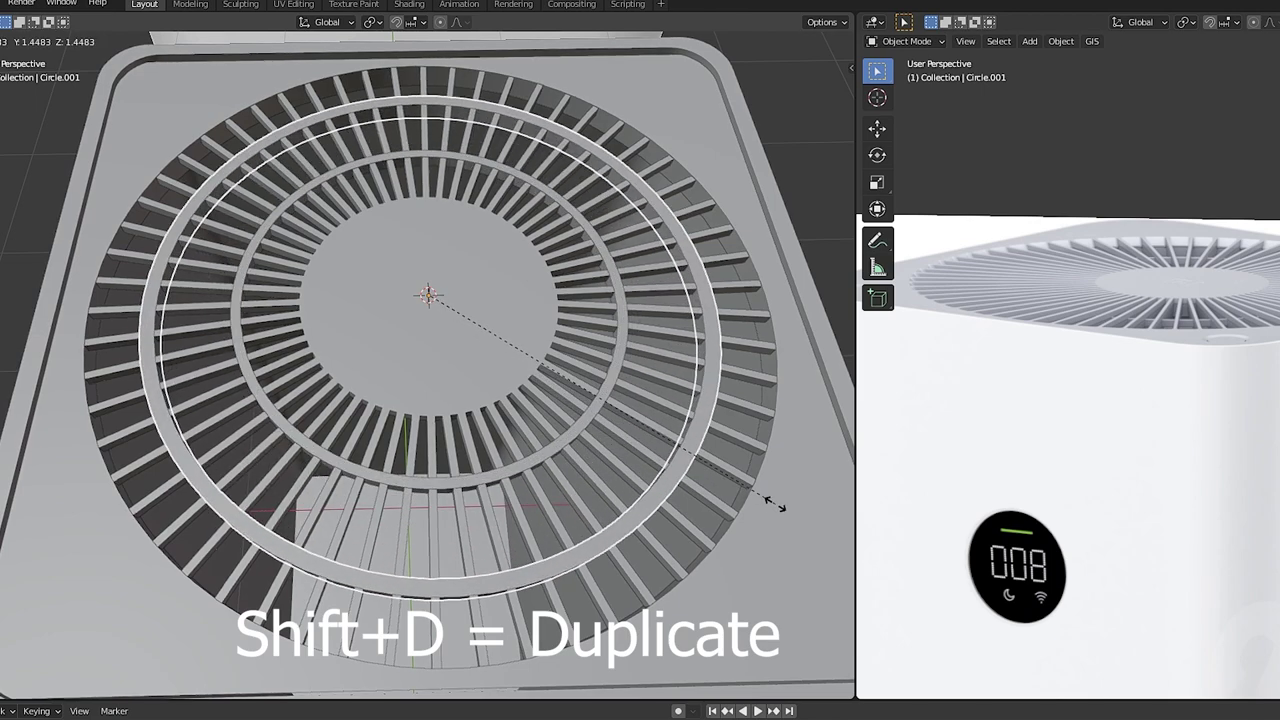
left_click(783, 507)
middle_click_drag(783, 507, 290, 295)
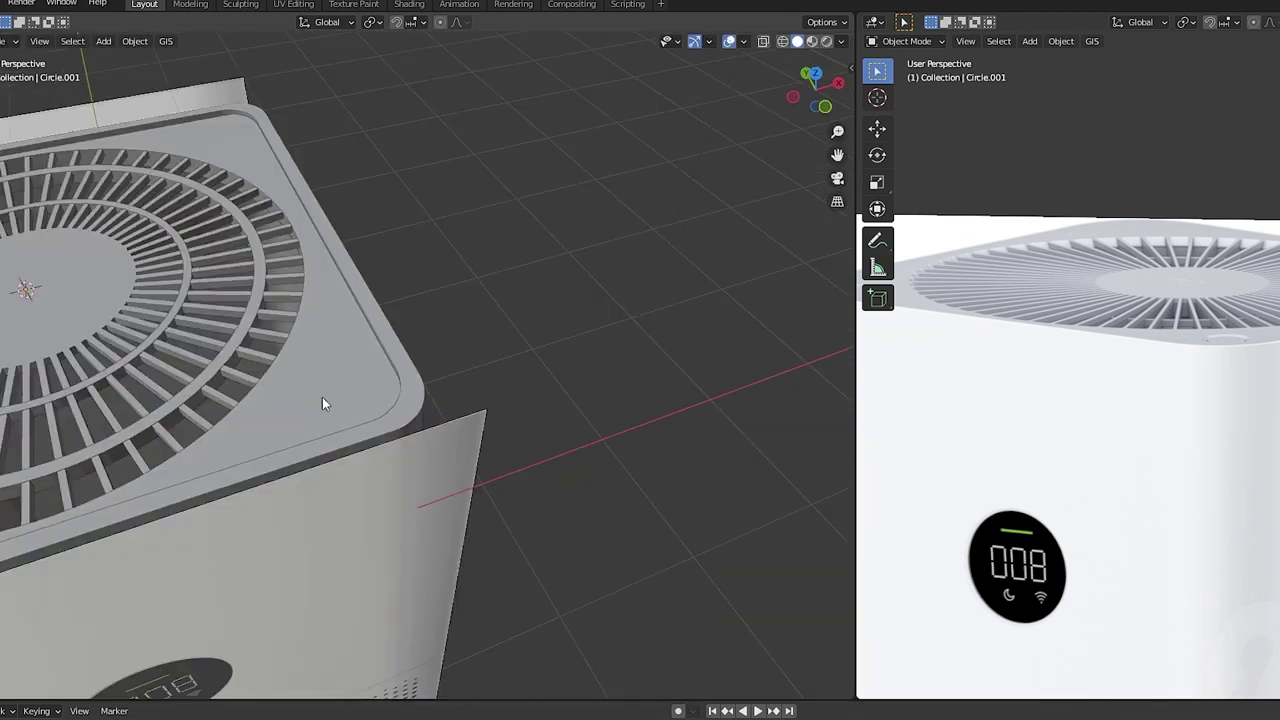
scroll(322, 397, "up", 1)
middle_click_drag(331, 397, 563, 417, "shift")
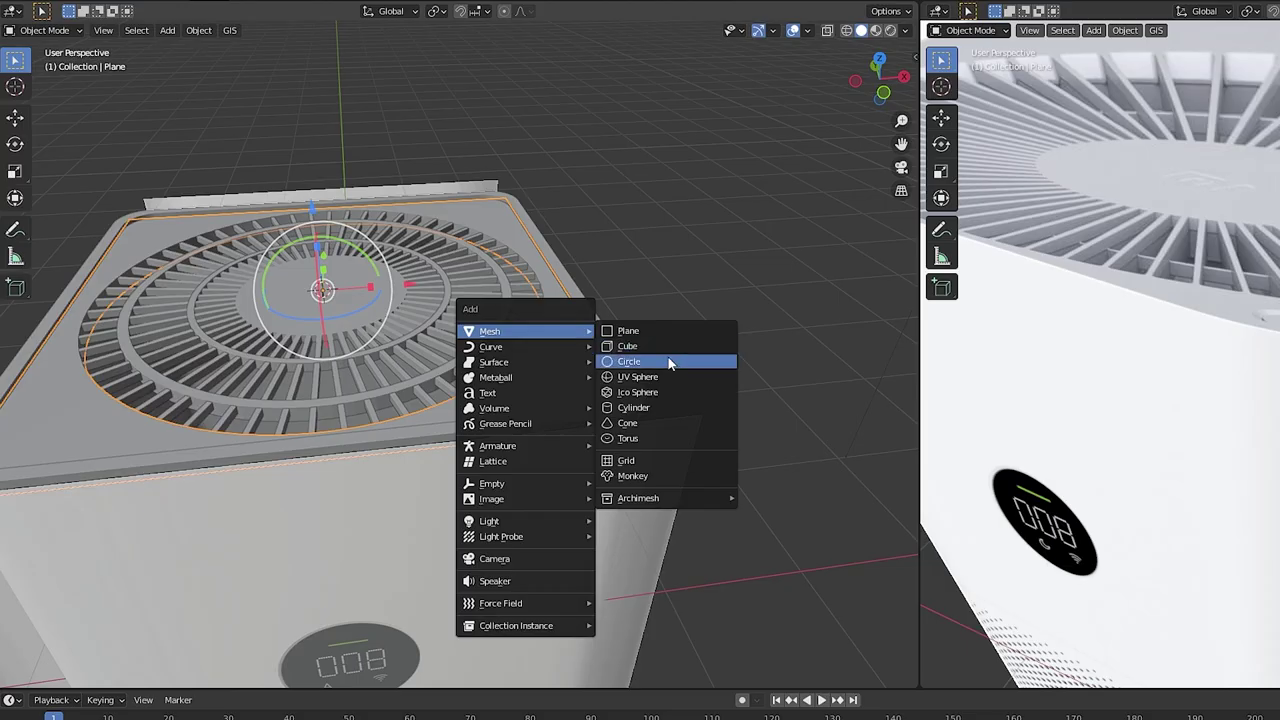
- Add a mesh circle and scale it down to about a quarter of its size over the top panel's front corner
left_click(668, 357)
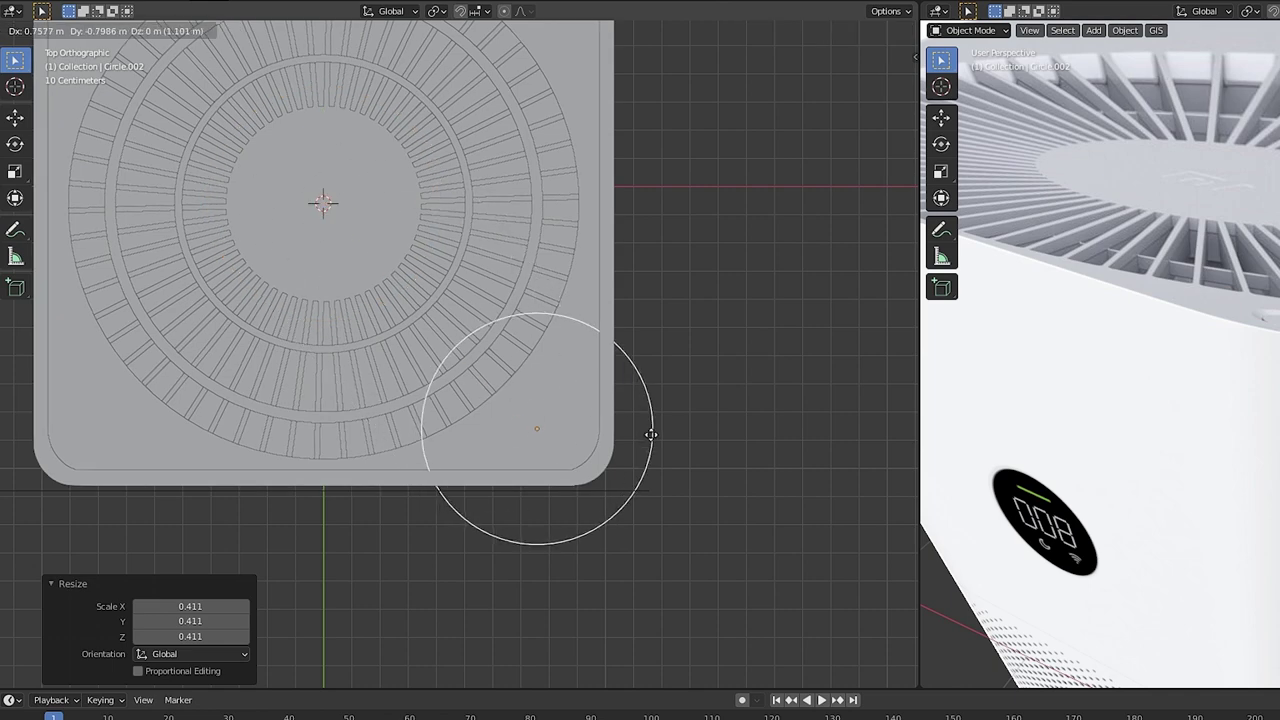
left_click(649, 429)
key("s")
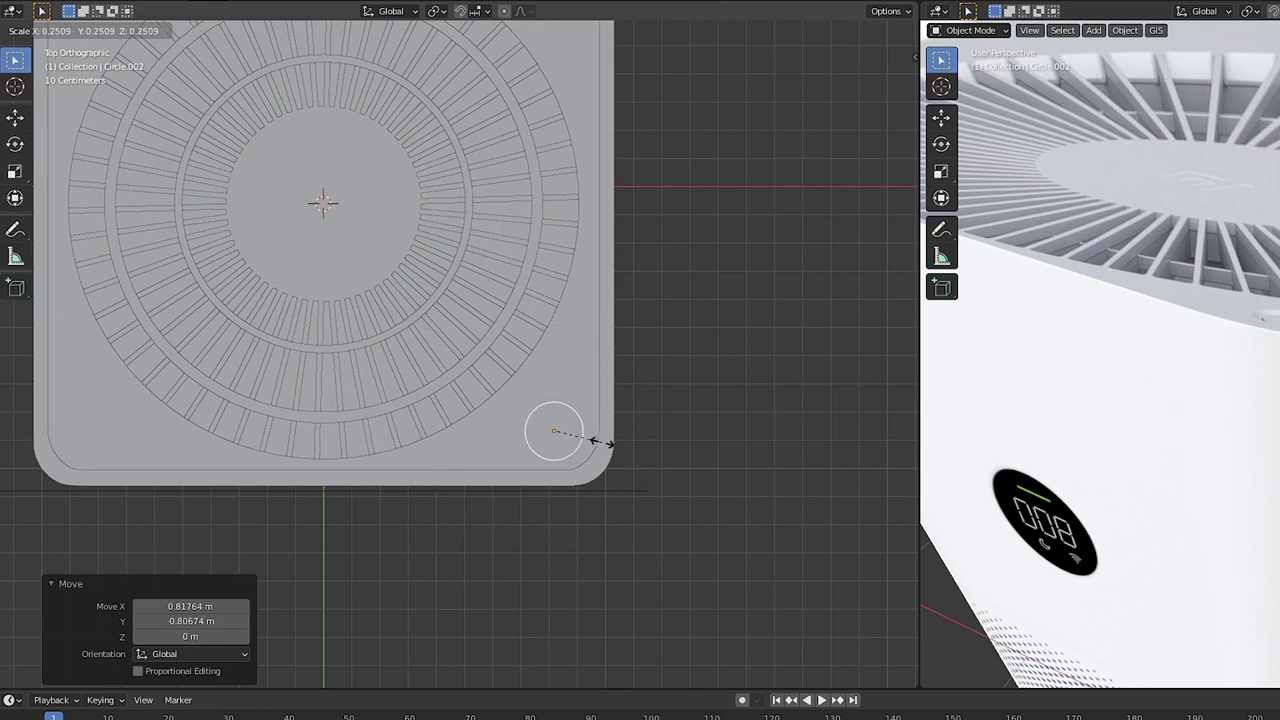
left_click(594, 440)
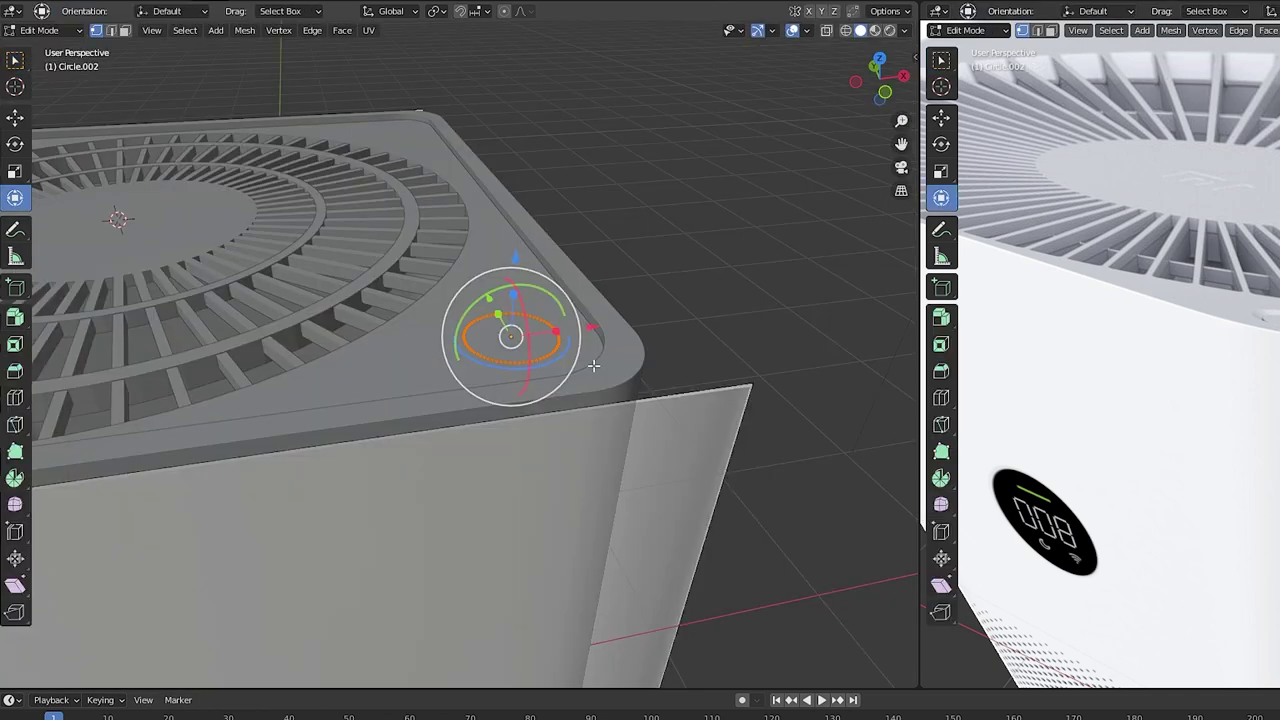
- Extrude the corner circle upward, scale its upper edge outward, and extrude again along Z to form a flared cutter
key("e")
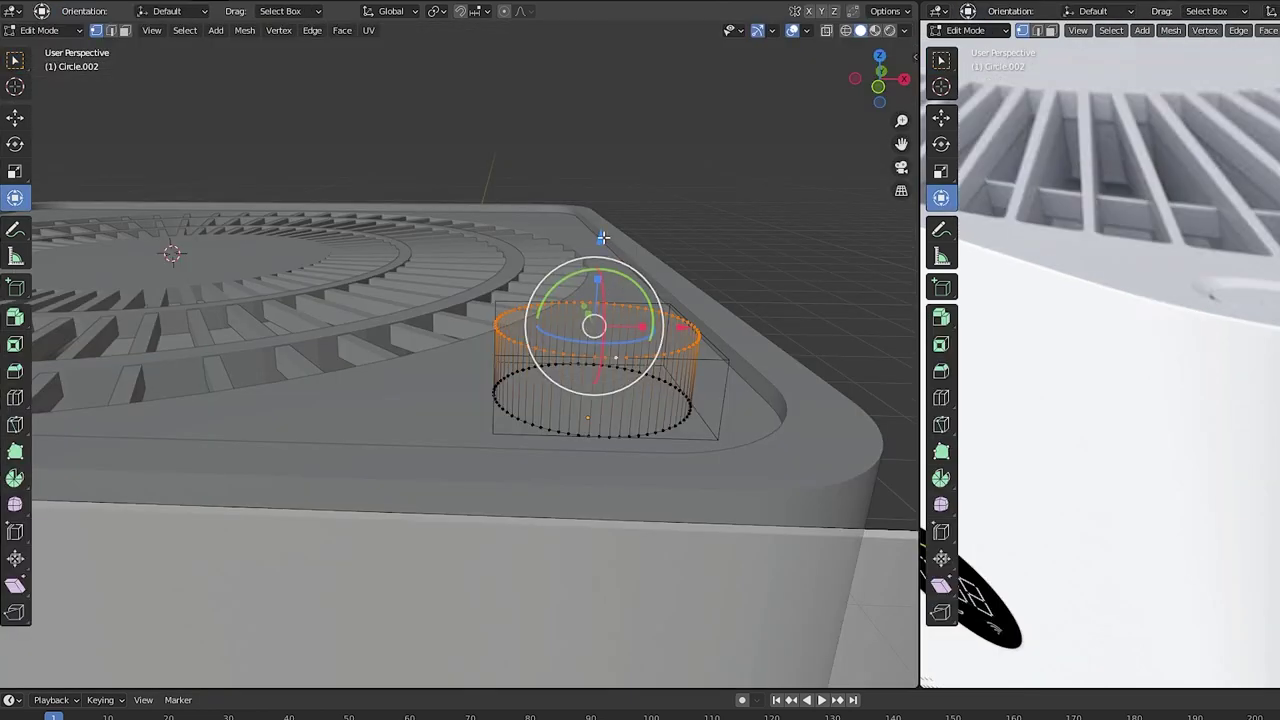
key("e")
left_click(608, 297)
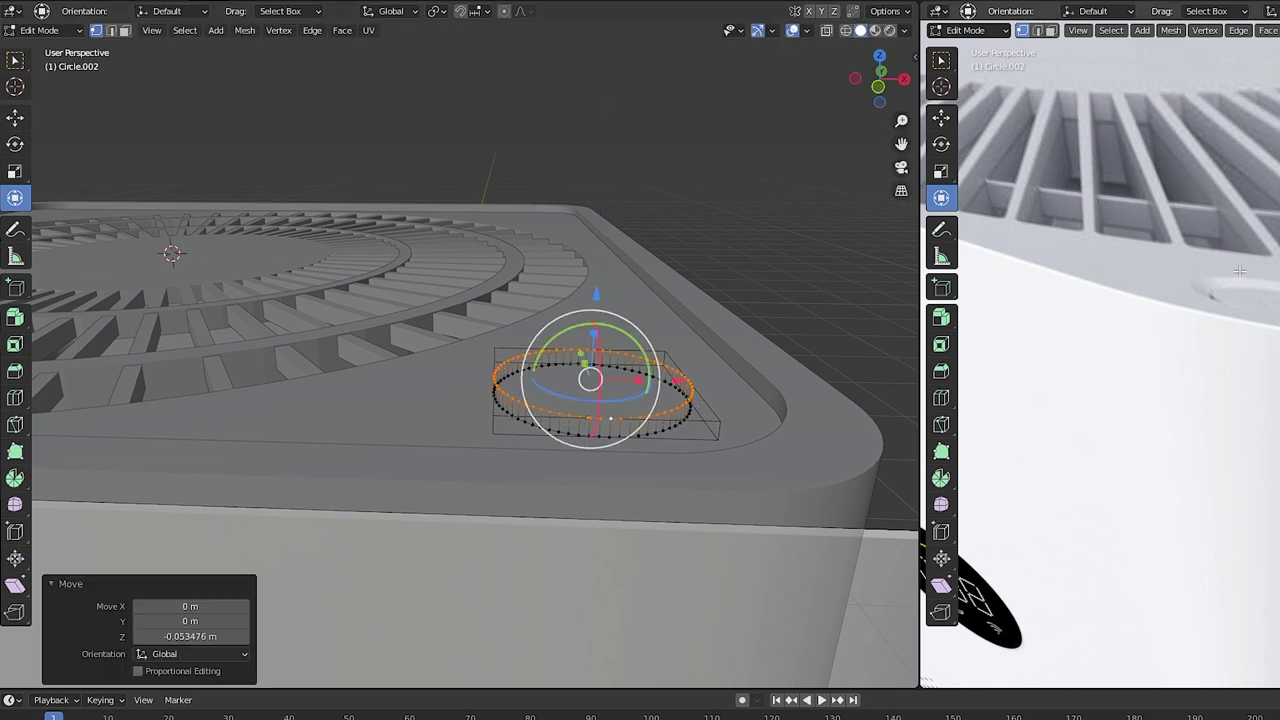
key("s")
left_click(783, 405)
key("e")
key("z")
left_click(784, 376)
key("Tab")
- Move the flared cutter along Z so it cuts a recess into the top panel's corner
middle_click_drag(675, 359, 672, 367)
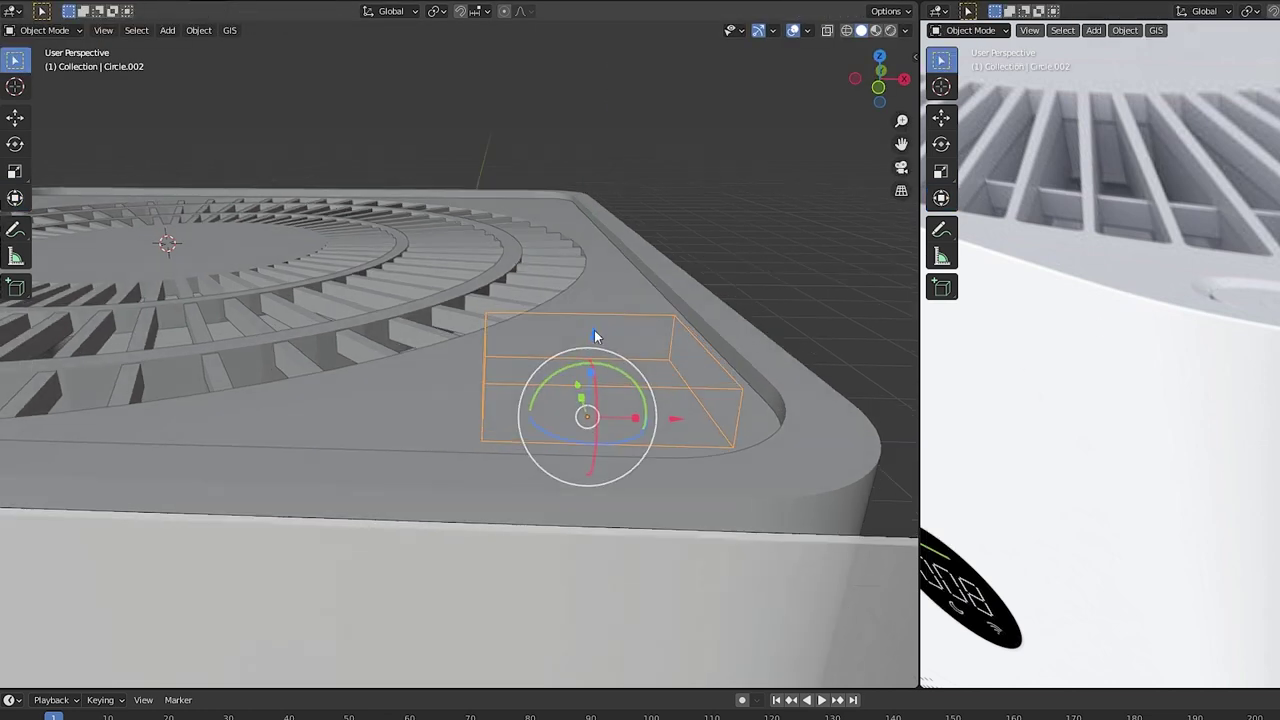
key("g")
key("z")
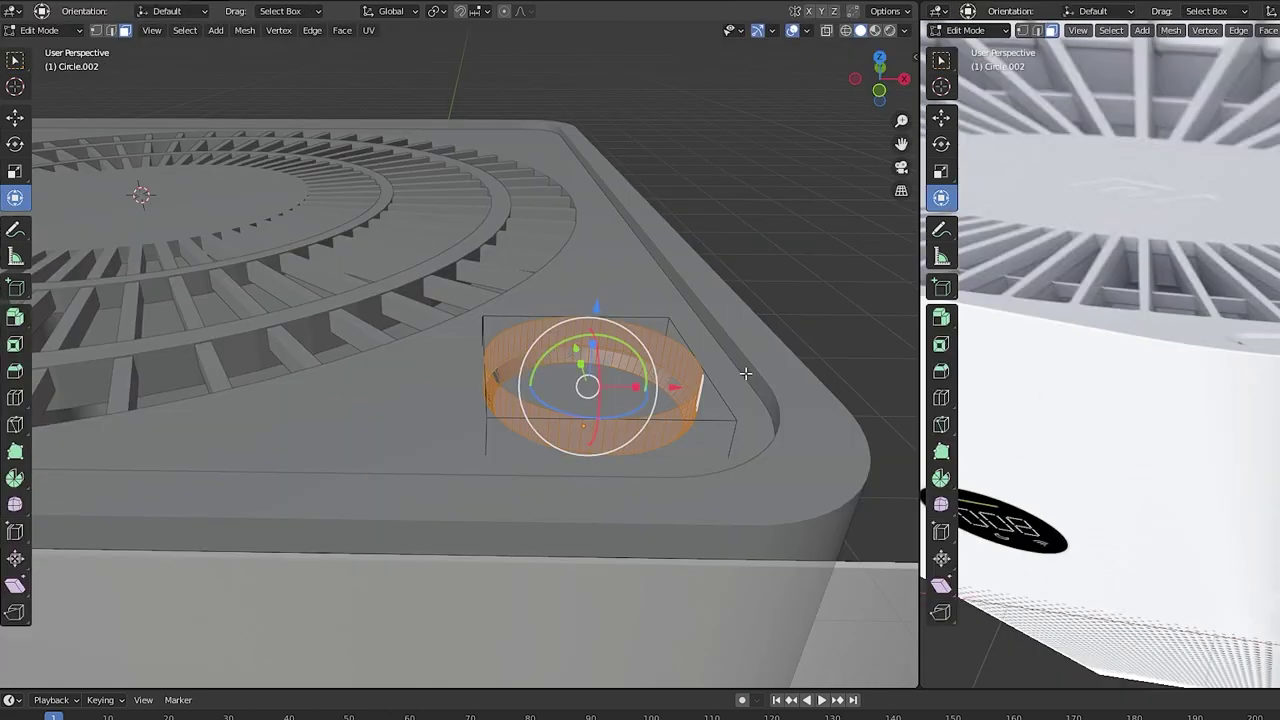
- Duplicate the cutter's faces about 0.2 m along negative X and scale the copy down for a second, smaller recess
key("shift+d")
key("x")
left_click(684, 394)
key("s")
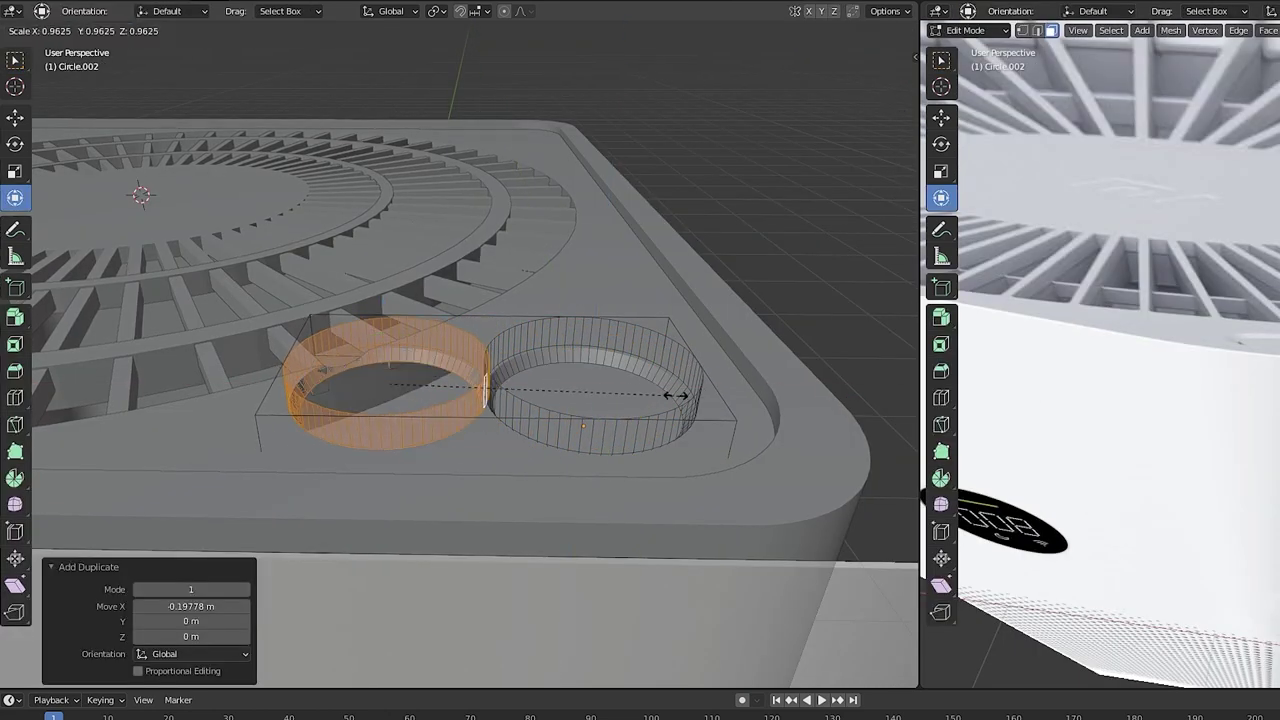
left_click(462, 384)
middle_click_drag(462, 384, 589, 418)
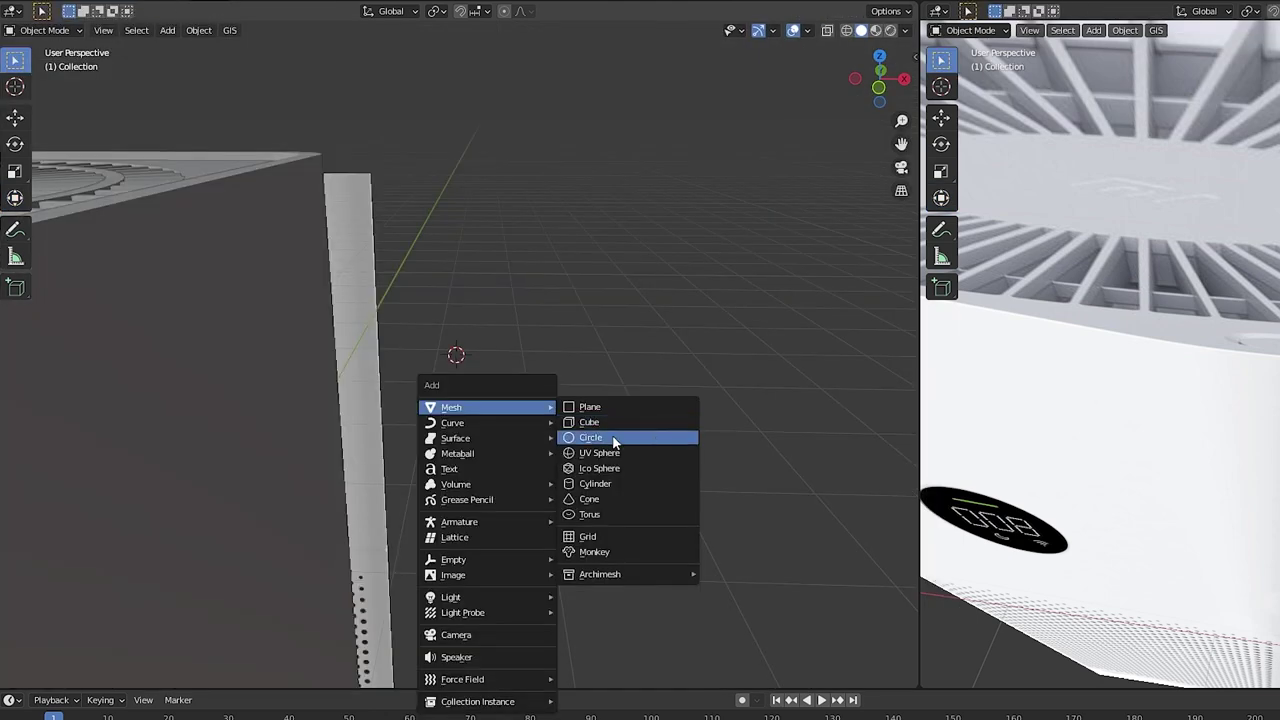
- Add a 69-vertex circle beside the body, scale it down, and extrude it about 0.011 m up along Z
left_click(590, 437)
key("s")
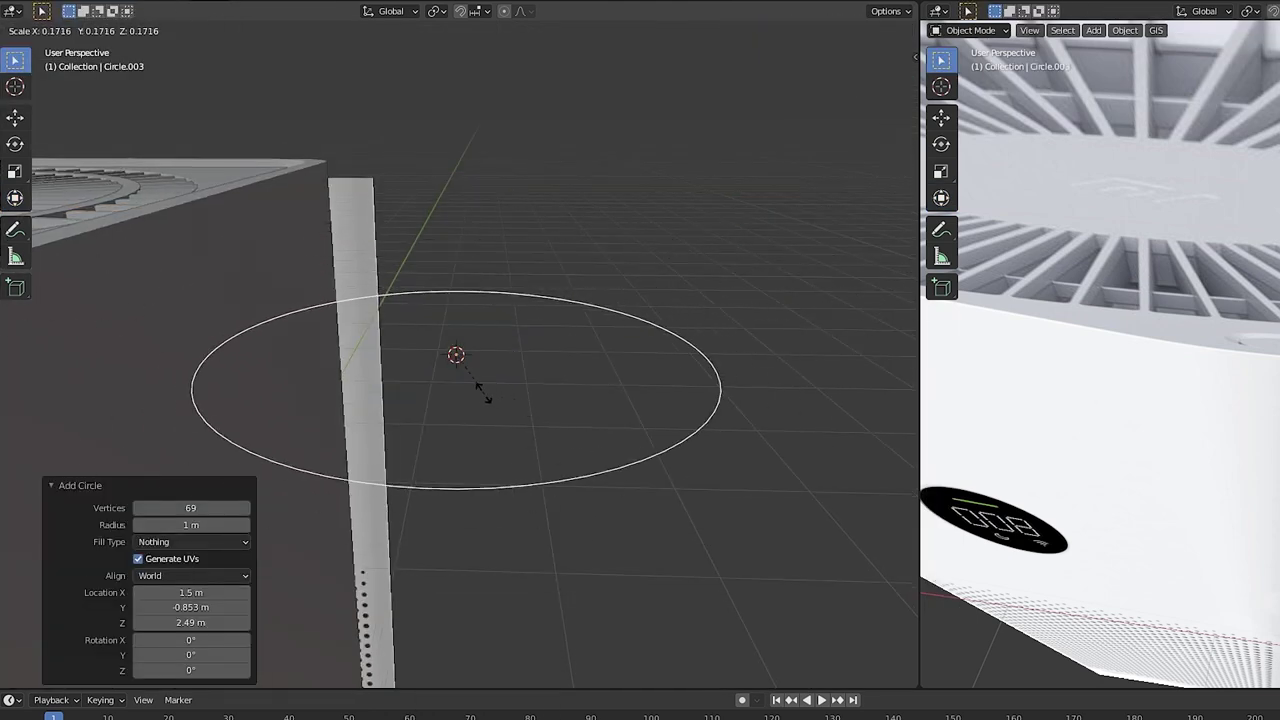
left_click(677, 411)
key("Tab")
key("e")
key("z")
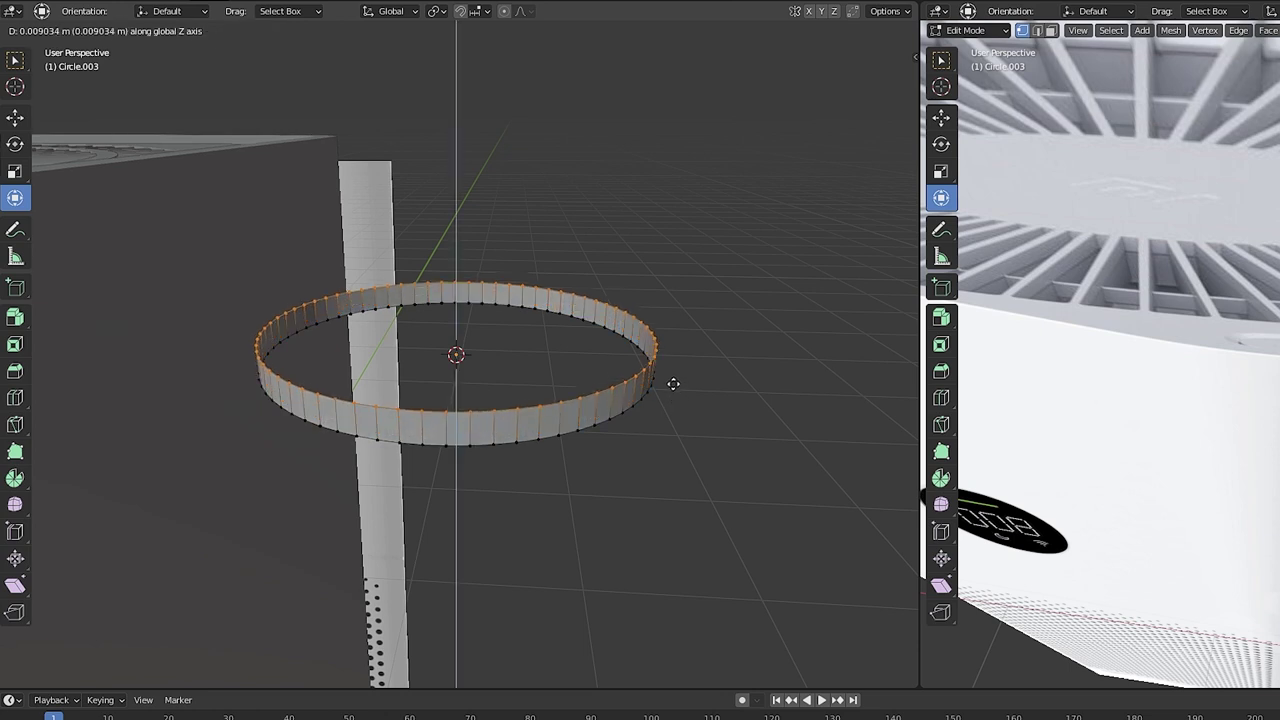
left_click(691, 395)
- Extrude the button's upper edge again, scale it in as a bevel, and extrude a further ring inward
key("e")
key("z")
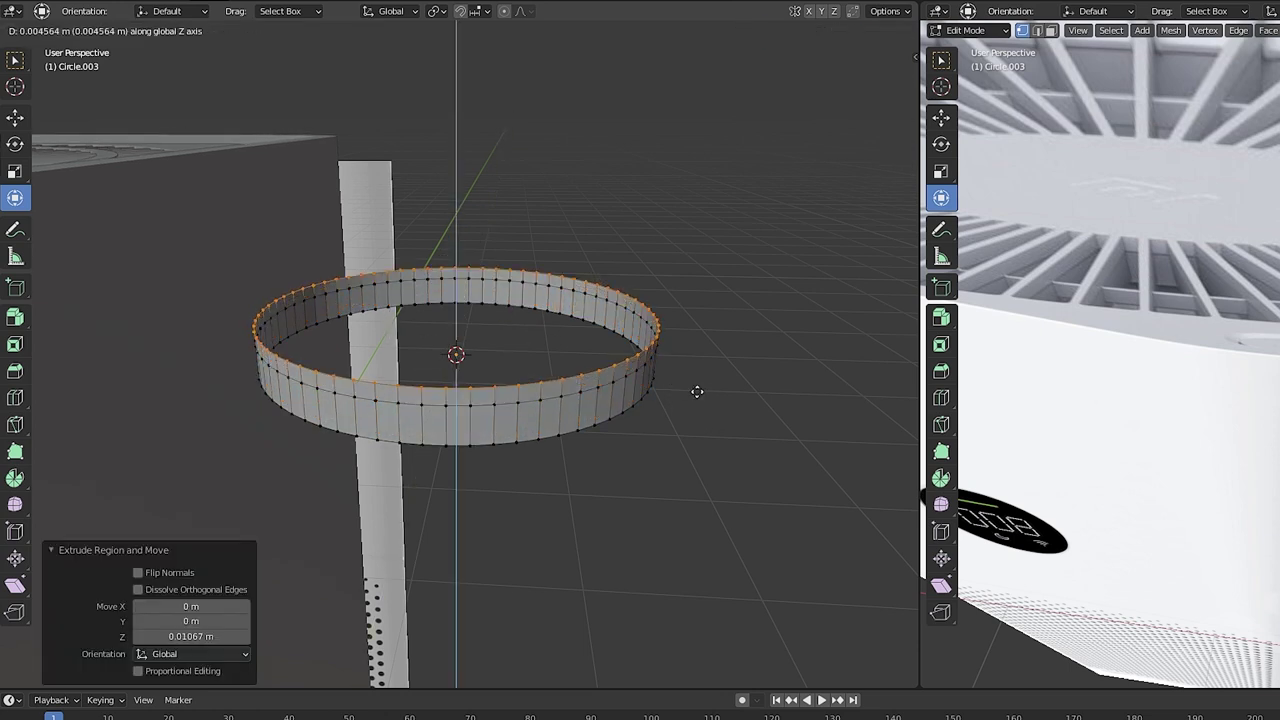
left_click(694, 391)
key("s")
left_click(731, 423)
key("e")
key("s")
left_click(654, 398)
- Fill the button's inner opening with a face and inset that face by about 0.03 m
middle_click_drag(672, 384, 652, 433)
scroll(652, 433, "up", 2)
key("f")
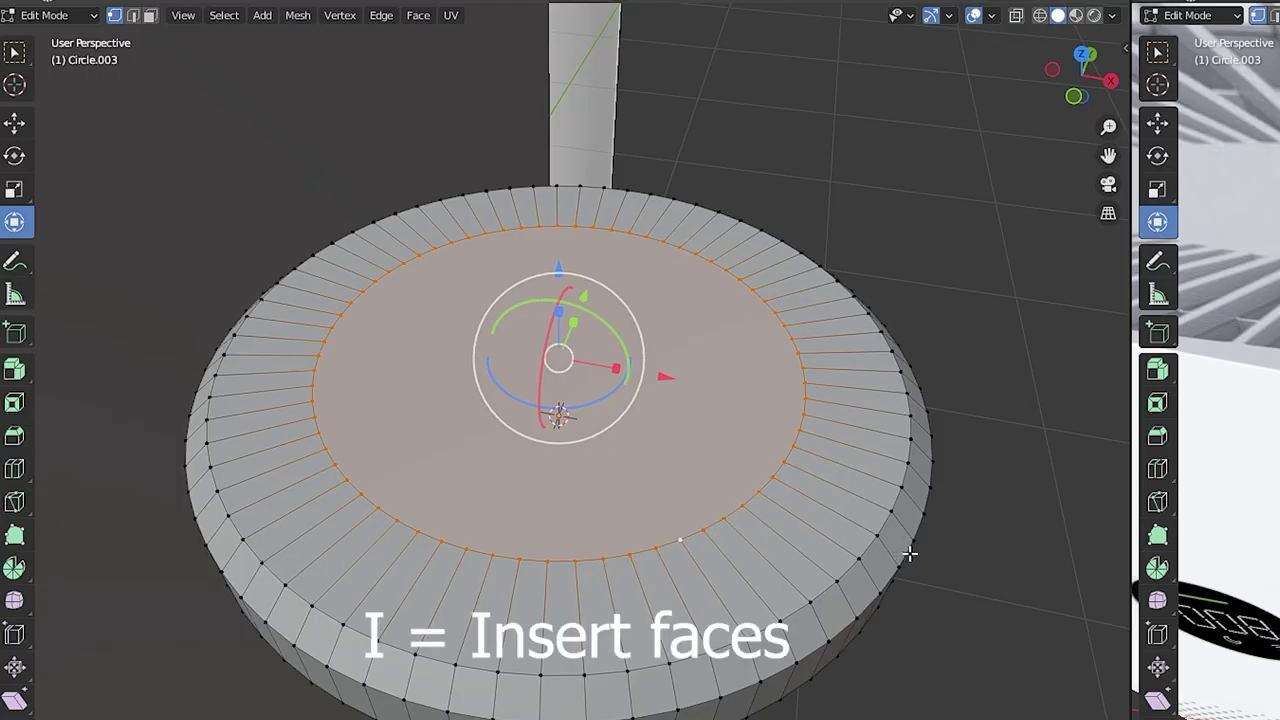
key("i")
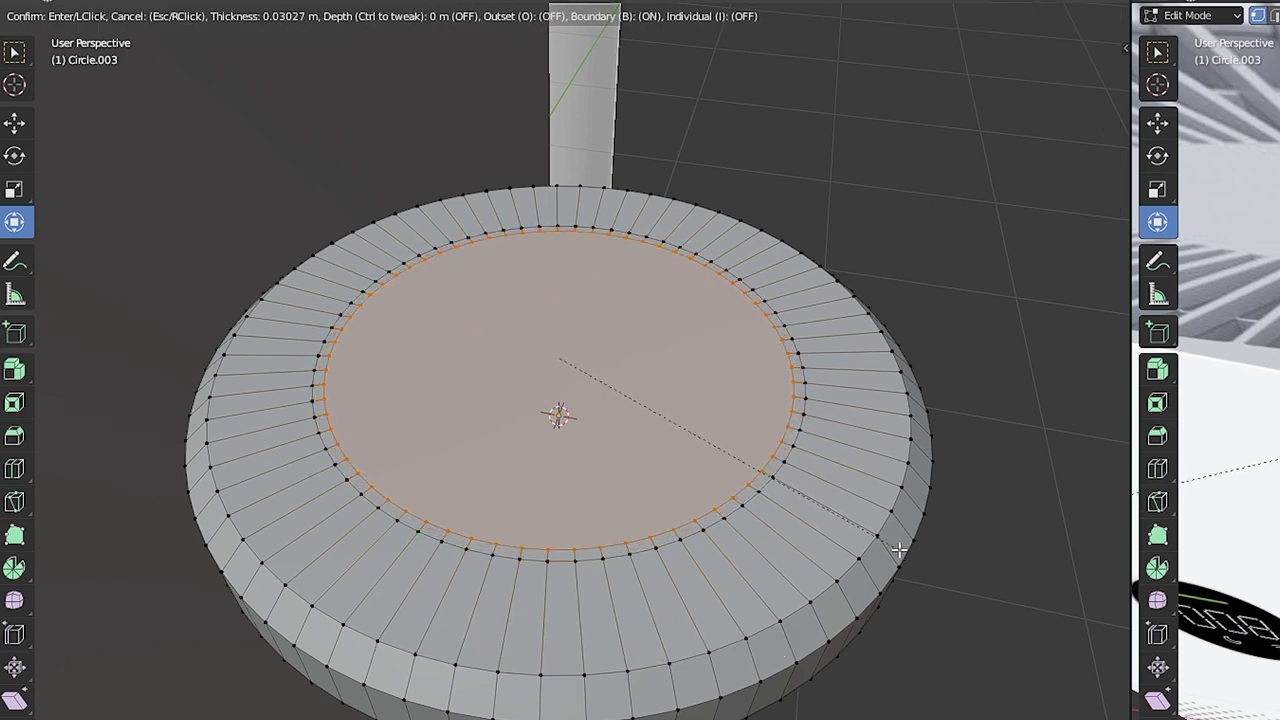
left_click(898, 549)
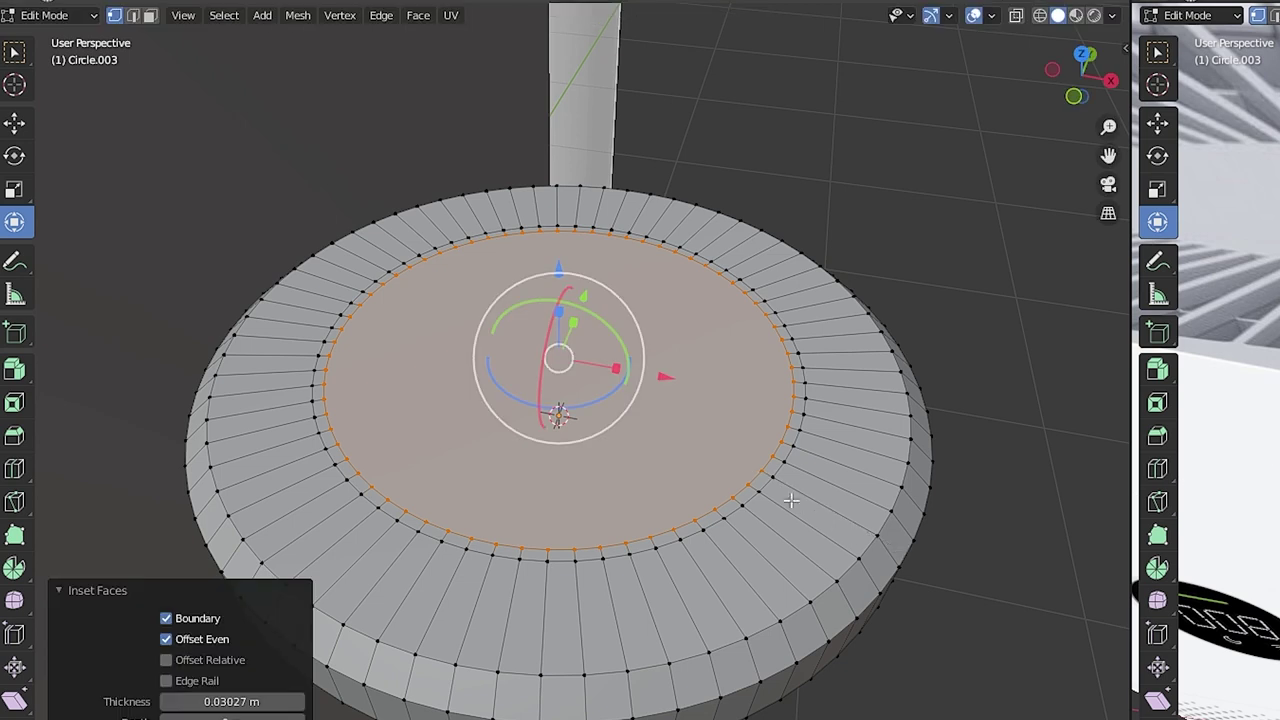
left_click(973, 305)
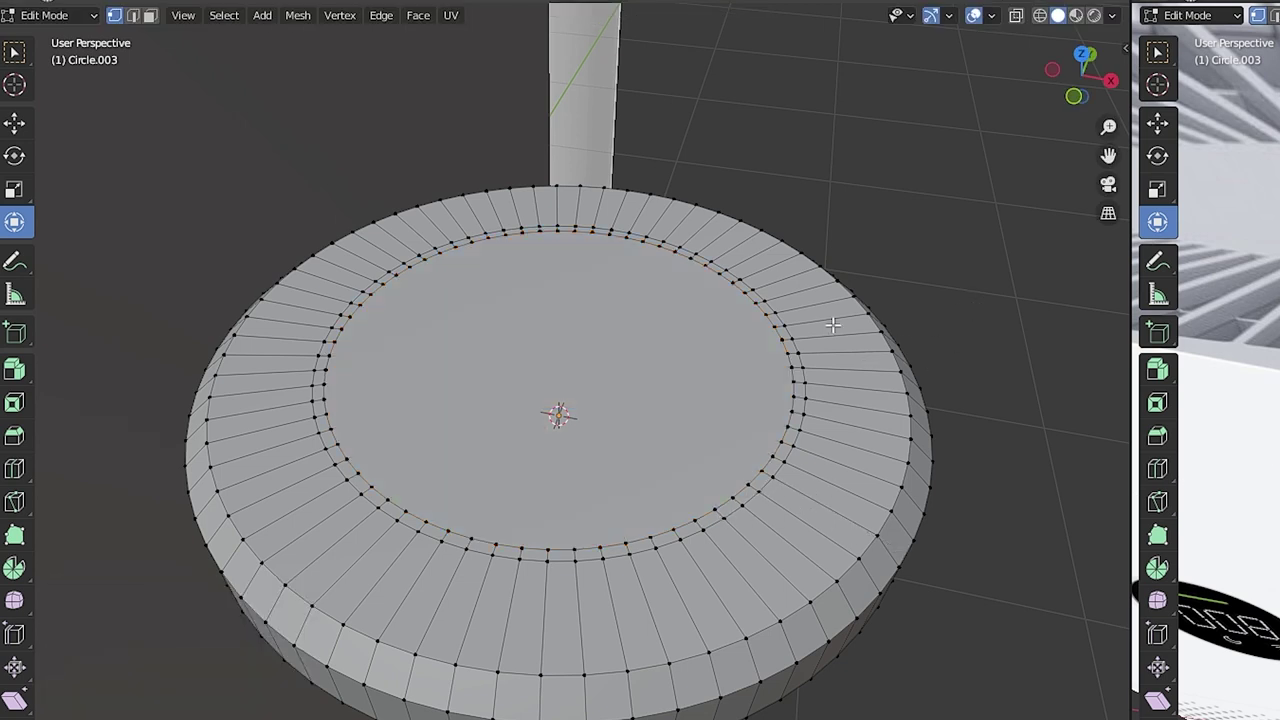
- Select the narrow ring of inset faces on the button's top and extrude it down into a groove
scroll(908, 448, "up", 1)
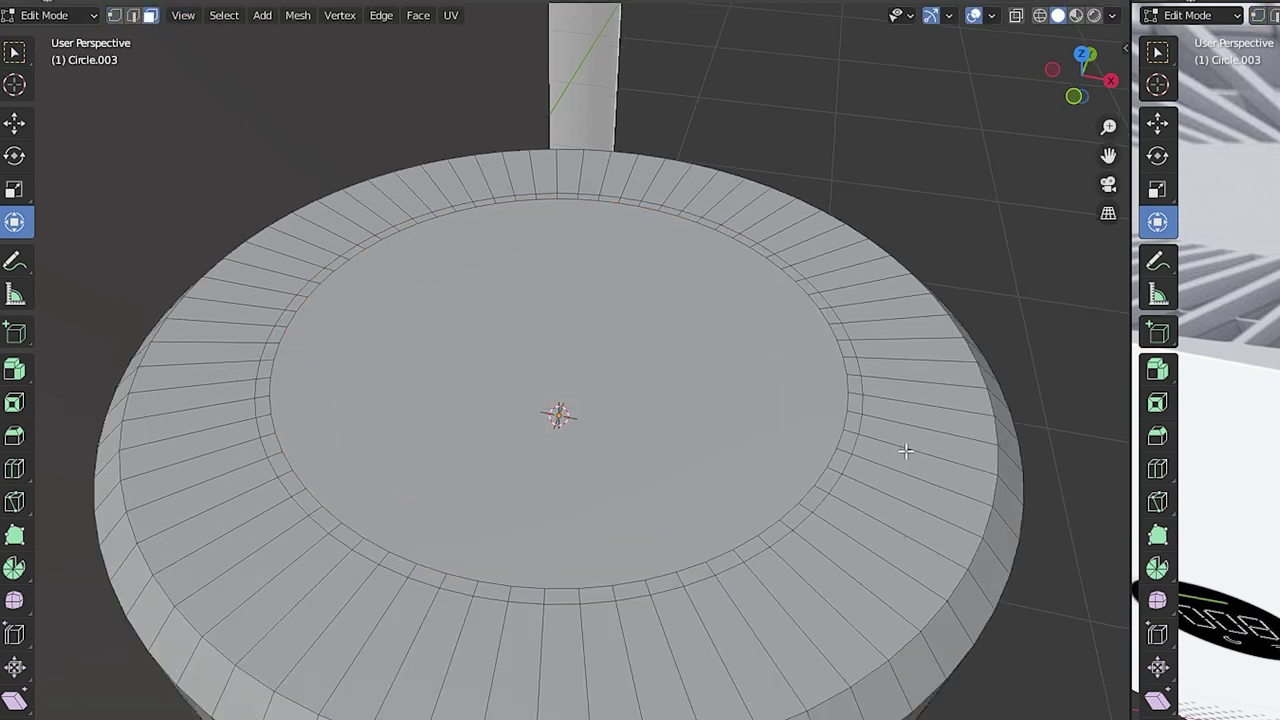
left_click(765, 541, "alt")
middle_click_drag(797, 541, 873, 469)
key("e")
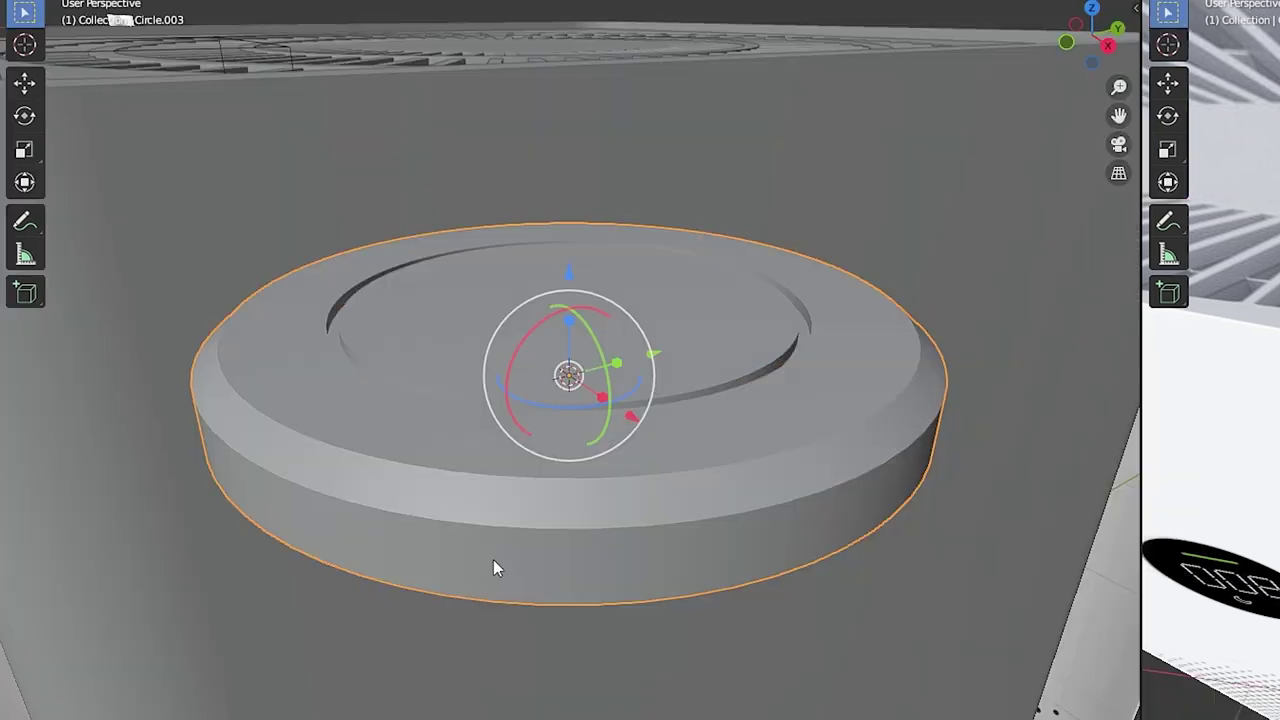
- Position the grooved button in the top panel's corner recess and scale it to fit
scroll(743, 477, "up", 2)
middle_click_drag(743, 477, 777, 429)
scroll(650, 500, "down", 2)
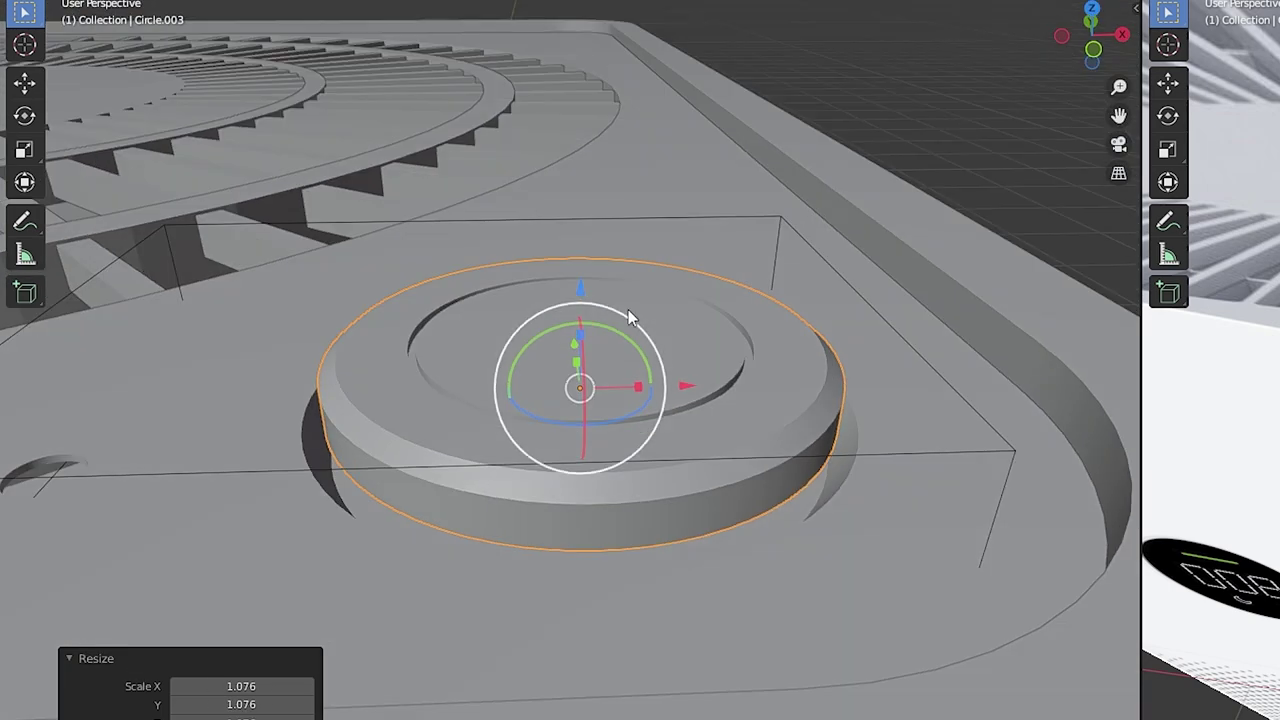
key("s")
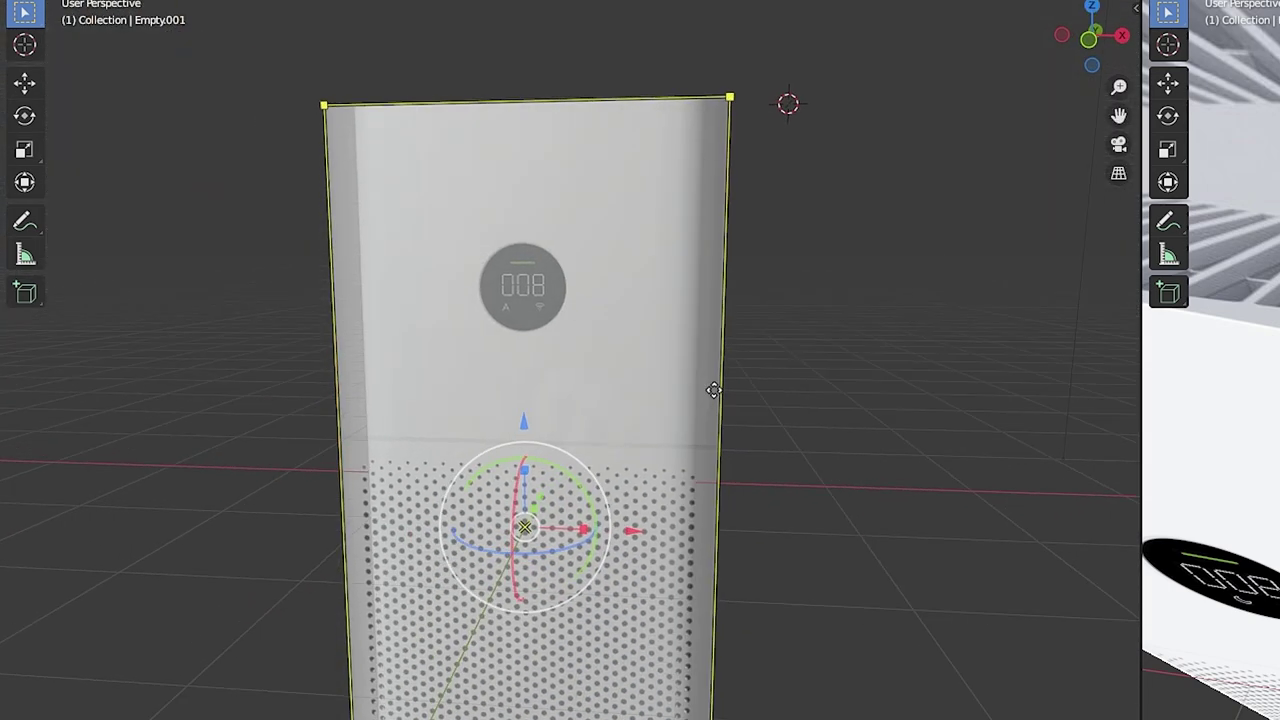
scroll(659, 486, "down", 3)
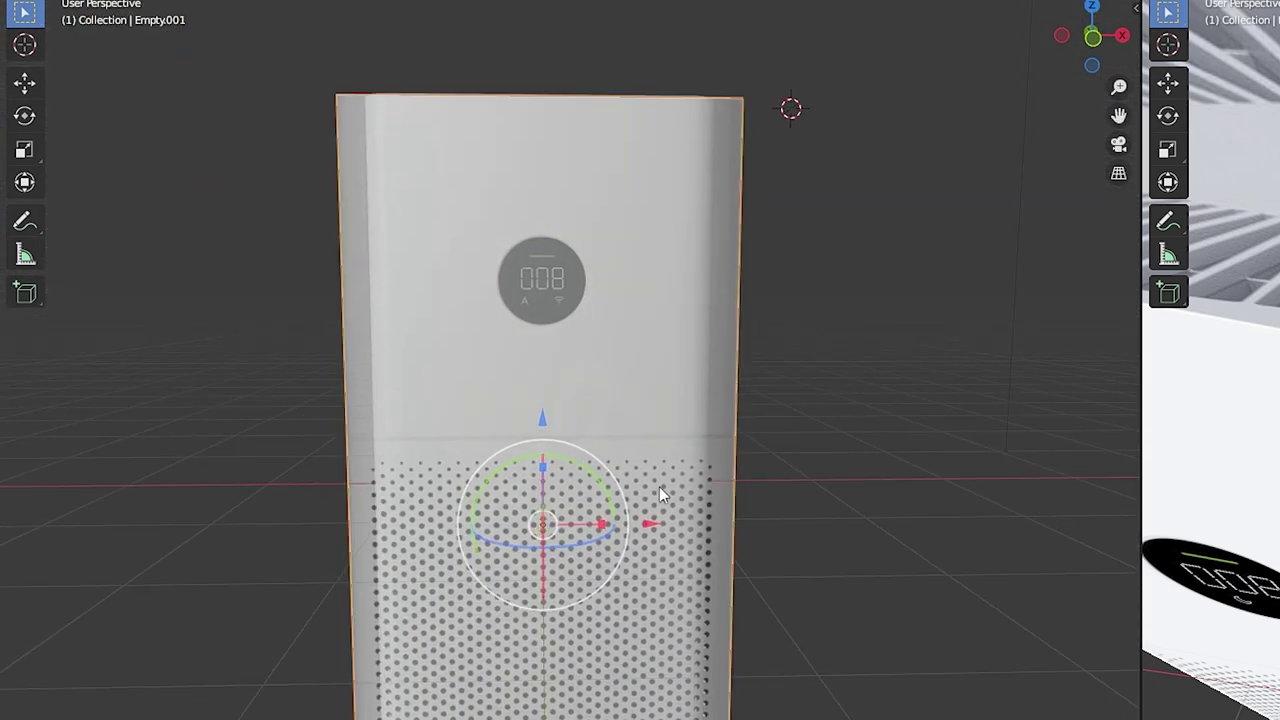
scroll(656, 540, "up", 3)
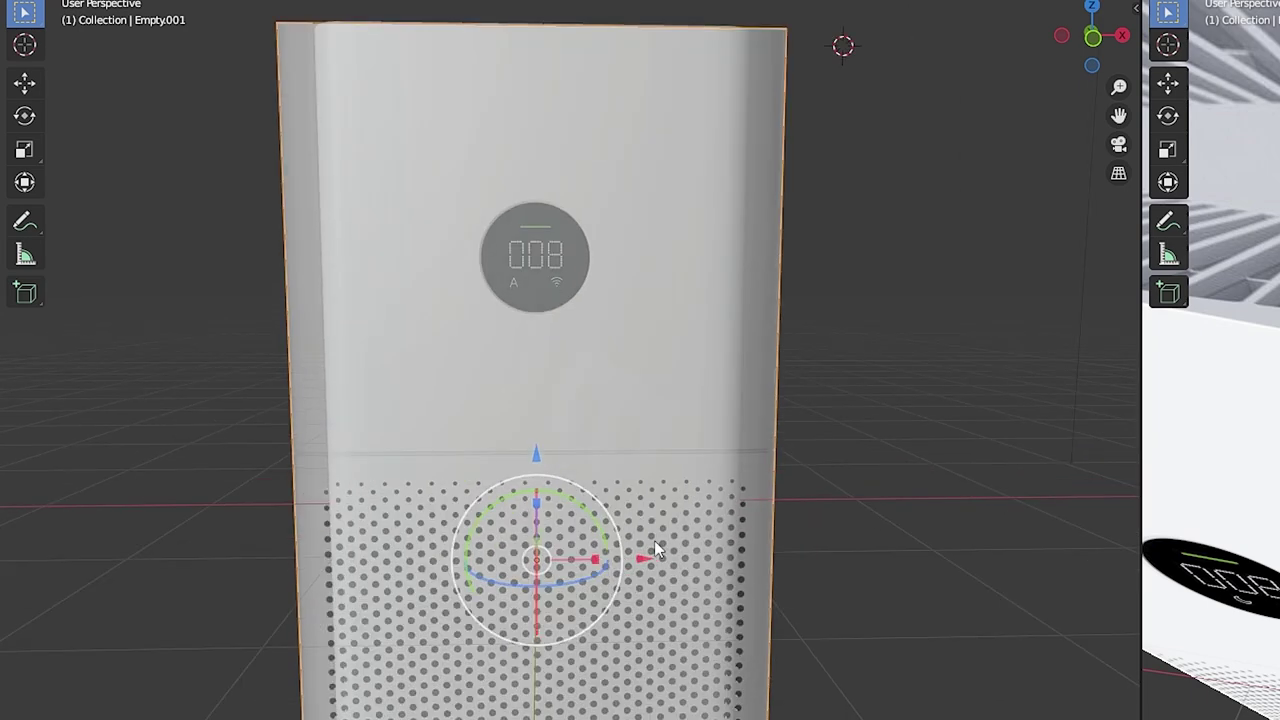
scroll(649, 525, "down", 3)
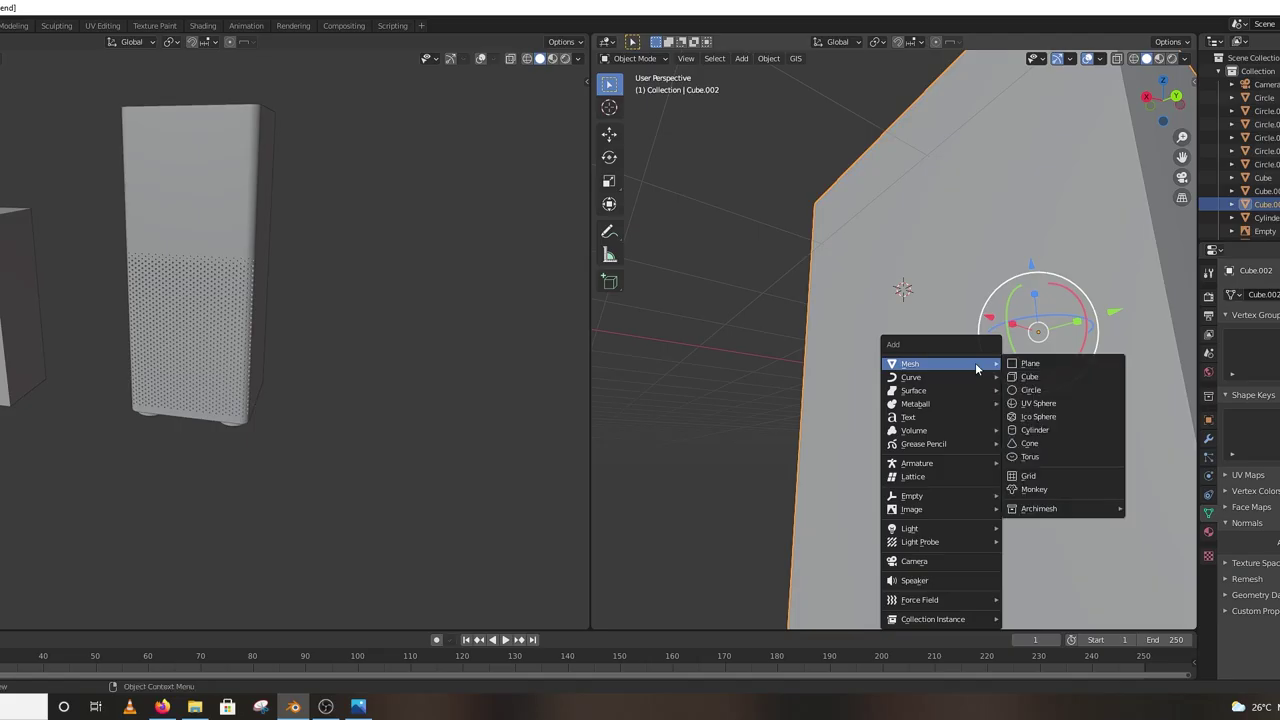
- Add a 91-vertex circle at the body's side, rotate it 90° about Y, and scale it down to the opening's size
left_click(1030, 389)
key("ctrl+KP_1")
key("r")
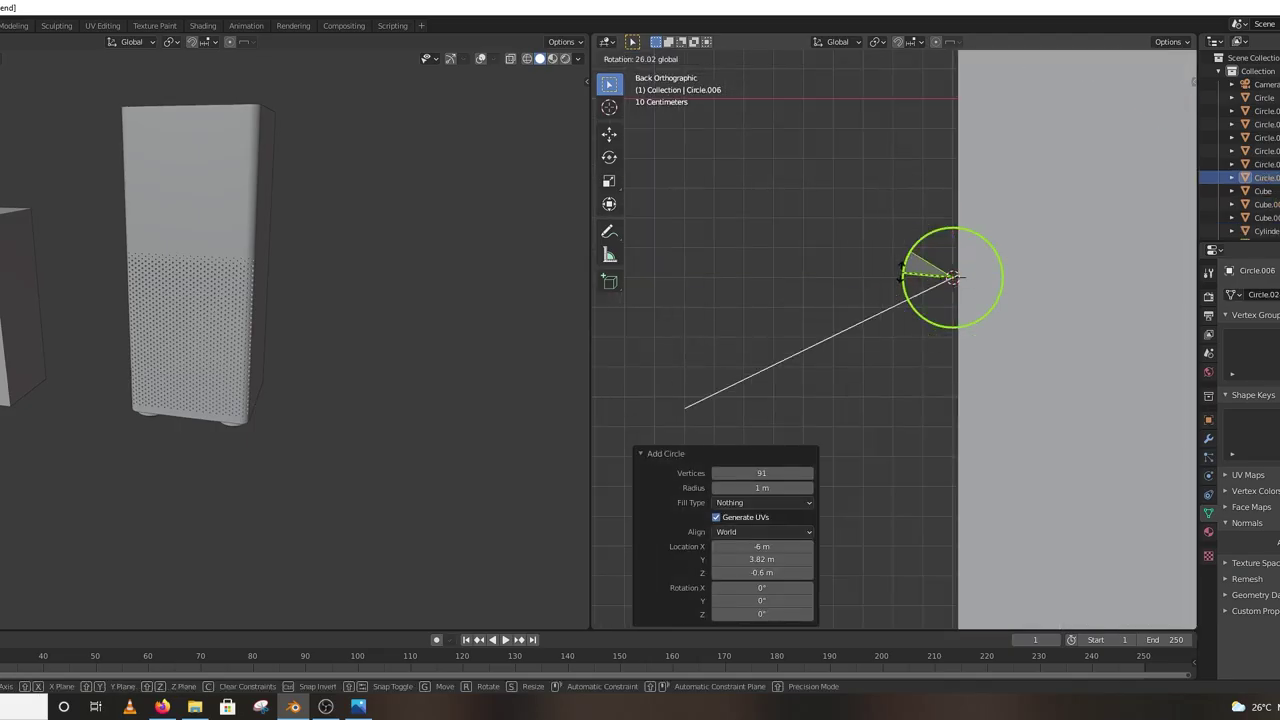
left_click(921, 308)
key("KP_3")
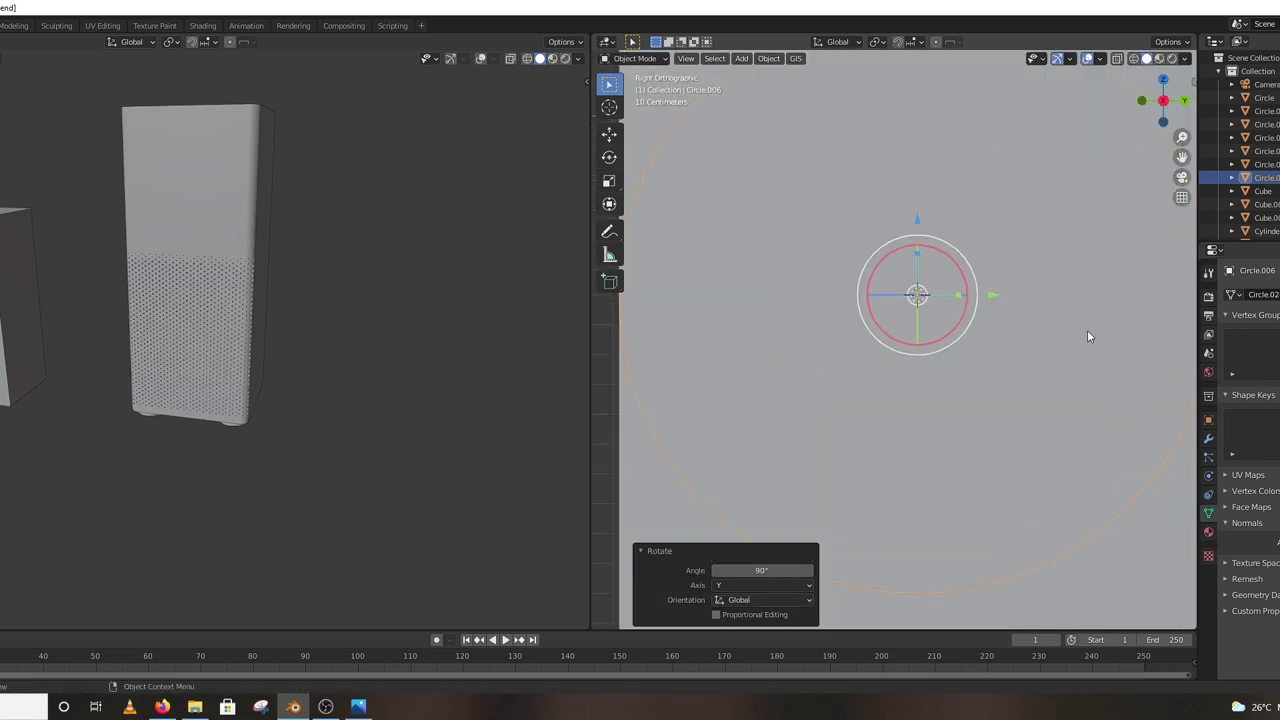
key("s")
left_click(1055, 342)
key("s")
left_click(1038, 336)
key("ctrl+KP_1")
- Extrude the side circle along X into a cylinder with a tapered inner end
key("Tab")
scroll(1026, 374, "up", 4)
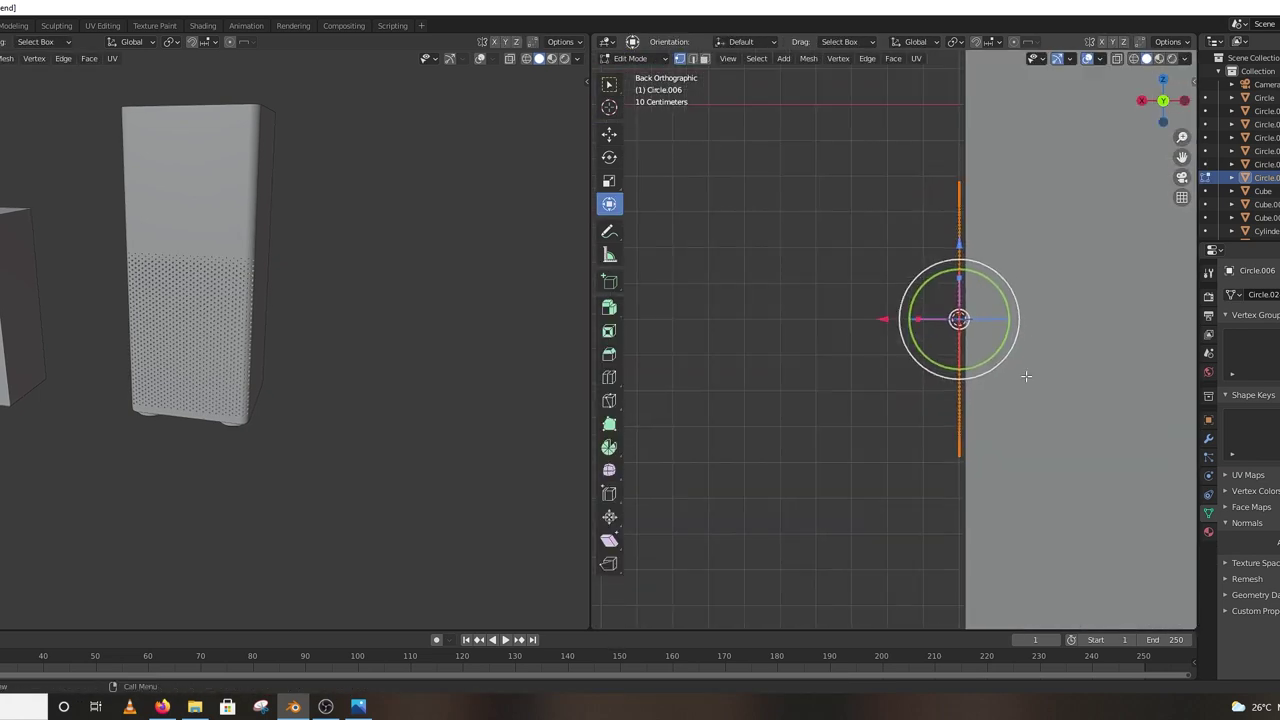
key("e")
left_click(1075, 395)
key("s")
key("e")
left_click(643, 404)
middle_click_drag(643, 404, 757, 457)
key("s")
- Enable Auto Smooth at 30° on the tapered cylinder and show its modifier settings
key("Tab")
left_click(1120, 542)
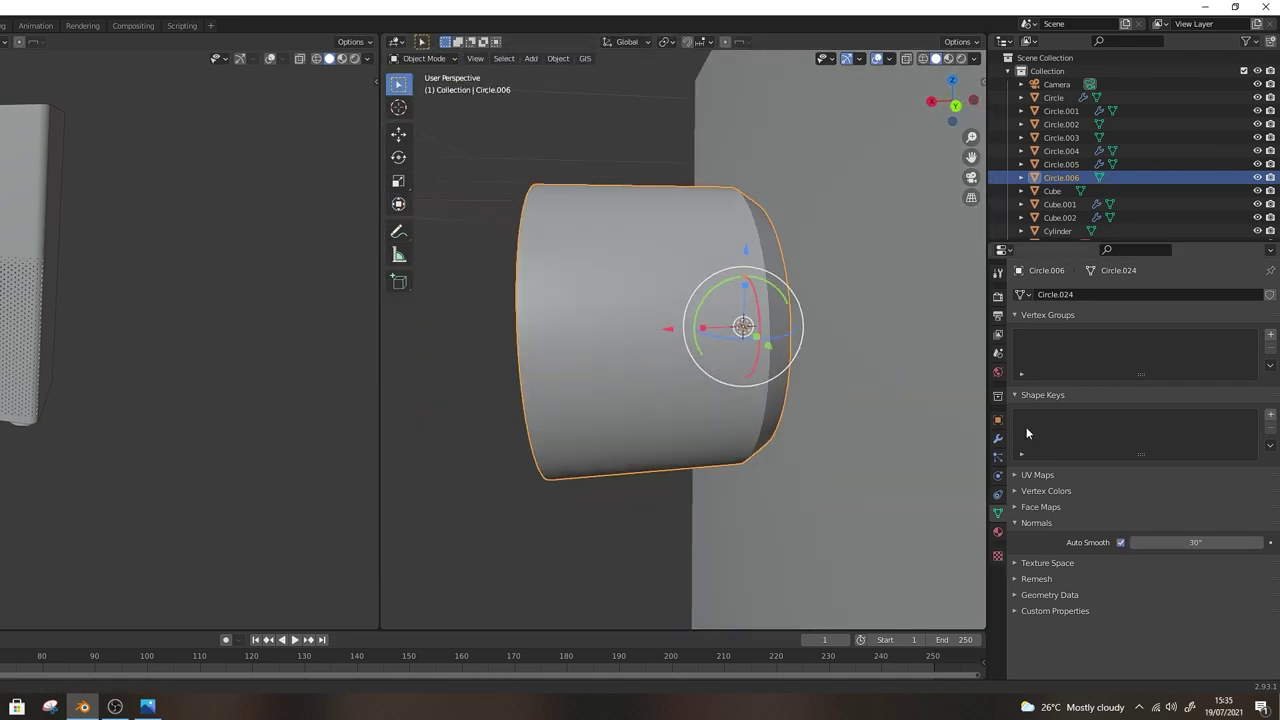
left_click(998, 439)
- Adjust the cylinder cutter's position along X to set the depth of the round recess in the body's side
key("g")
key("x")
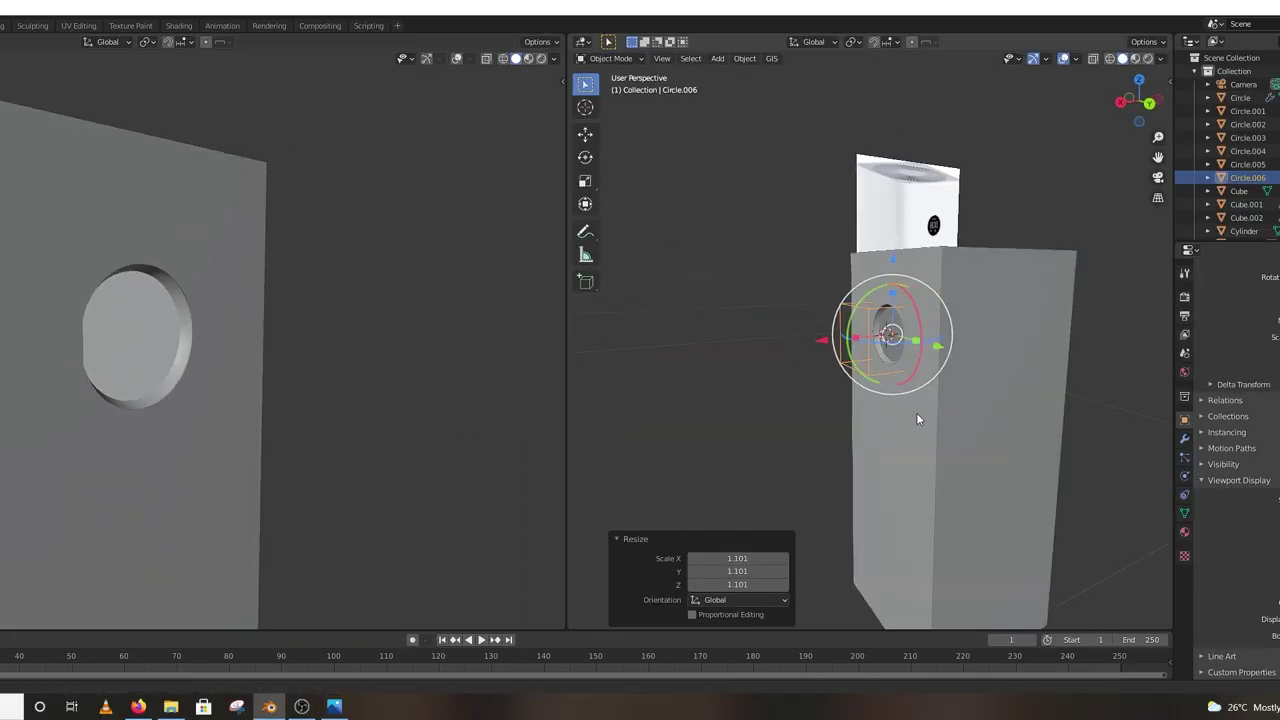
middle_click_drag(916, 412, 940, 474)
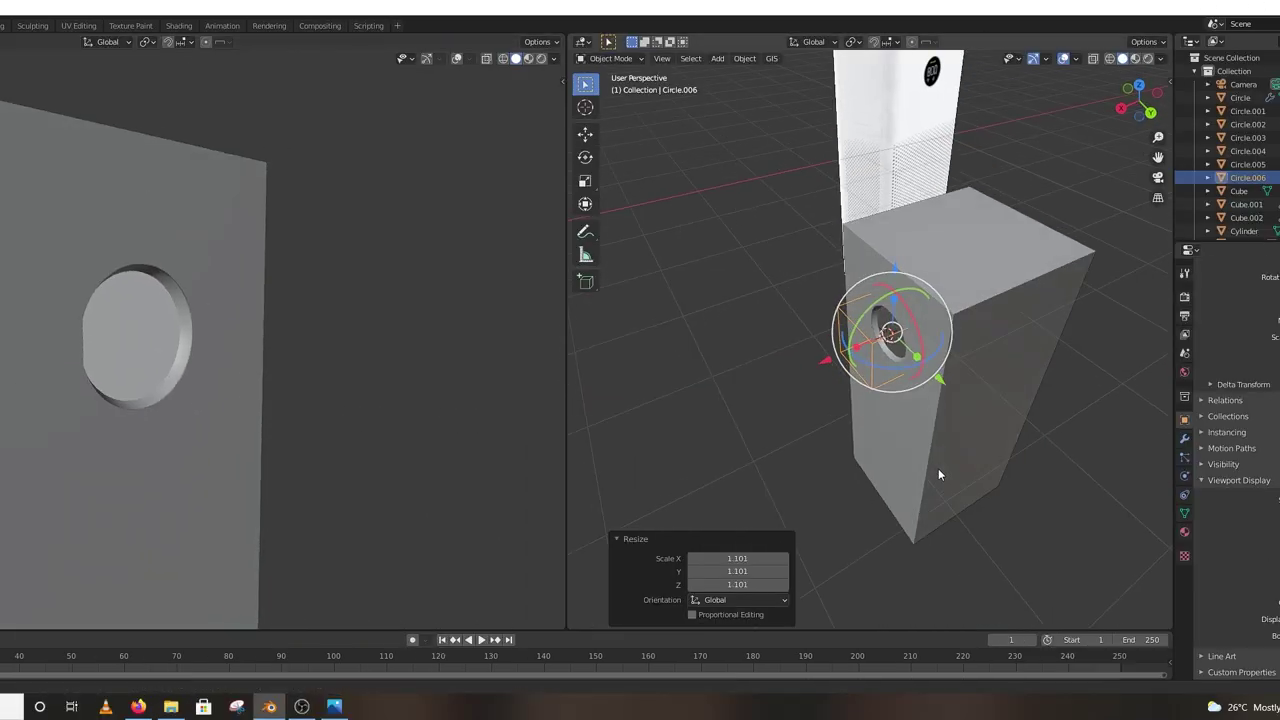
mouse_move(829, 360)
left_mouse_down()
mouse_move(855, 358)
mouse_move(840, 366)
left_mouse_up()
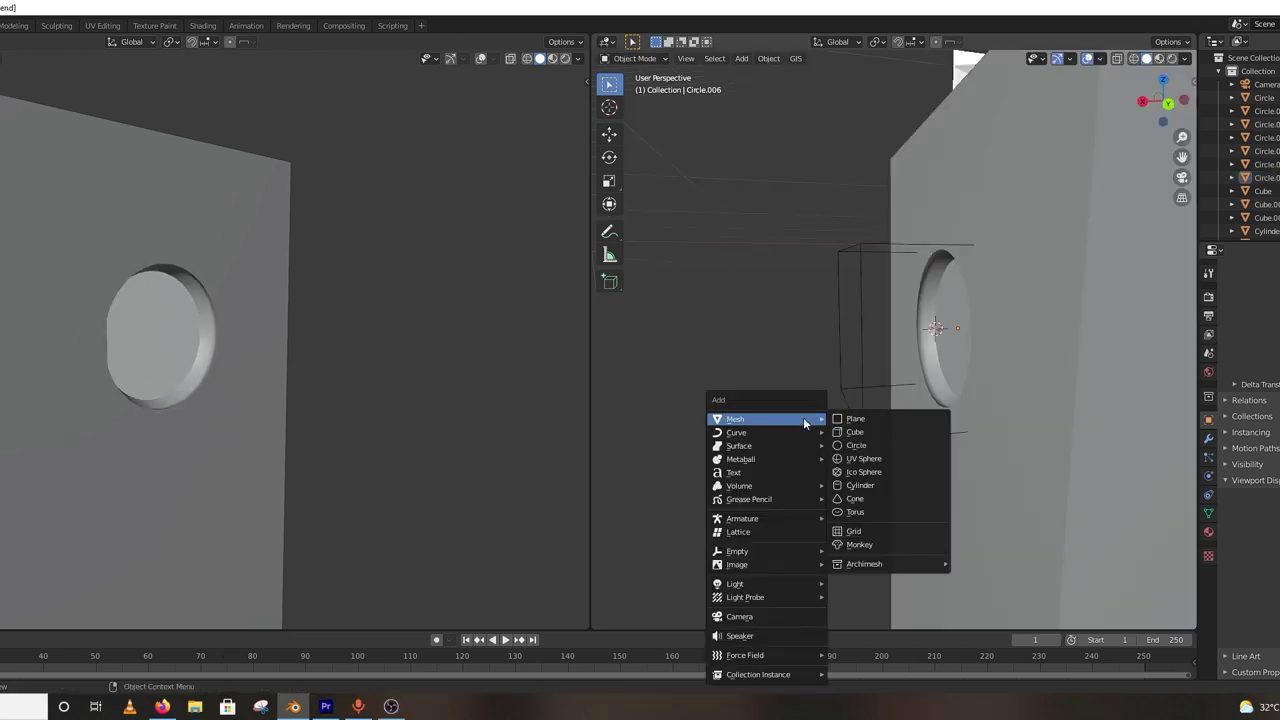
- Add a circle, rotate it 90° about Y, and move and scale it in front of the side recess
left_click(860, 449)
type("ry90")
key("Return")
key("g")
left_click(707, 351)
key("s")
left_click(768, 338)
middle_click_drag(768, 338, 1026, 388)
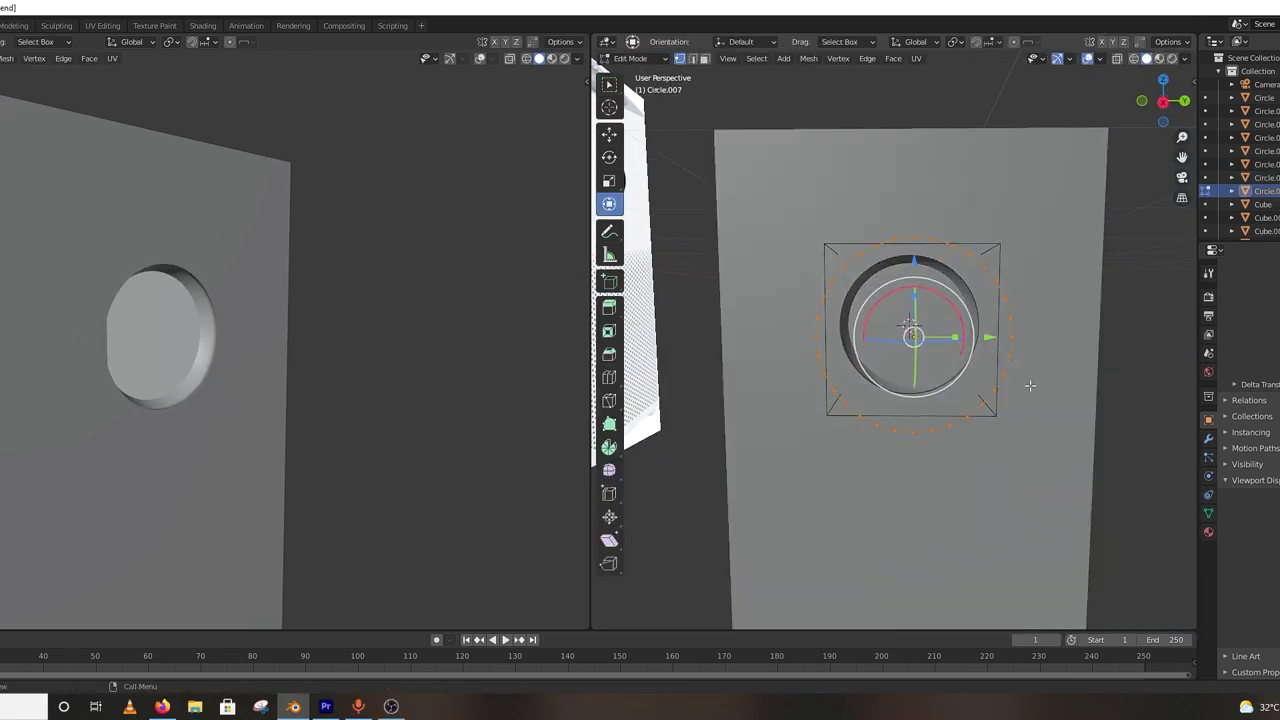
- Fill the new circle with a face, scale it toward the recess size, and extrude it to give the disc thickness
key("Tab")
key("f")
key("Tab")
key("s")
left_click(1060, 400)
middle_click_drag(1031, 443, 966, 348)
key("Tab")
key("e")
left_click(966, 348)
- Move the disc into the round side recess and scale it to fit the opening
key("Tab")
left_click_drag(672, 358, 930, 322)
key("s")
left_click(1066, 346)
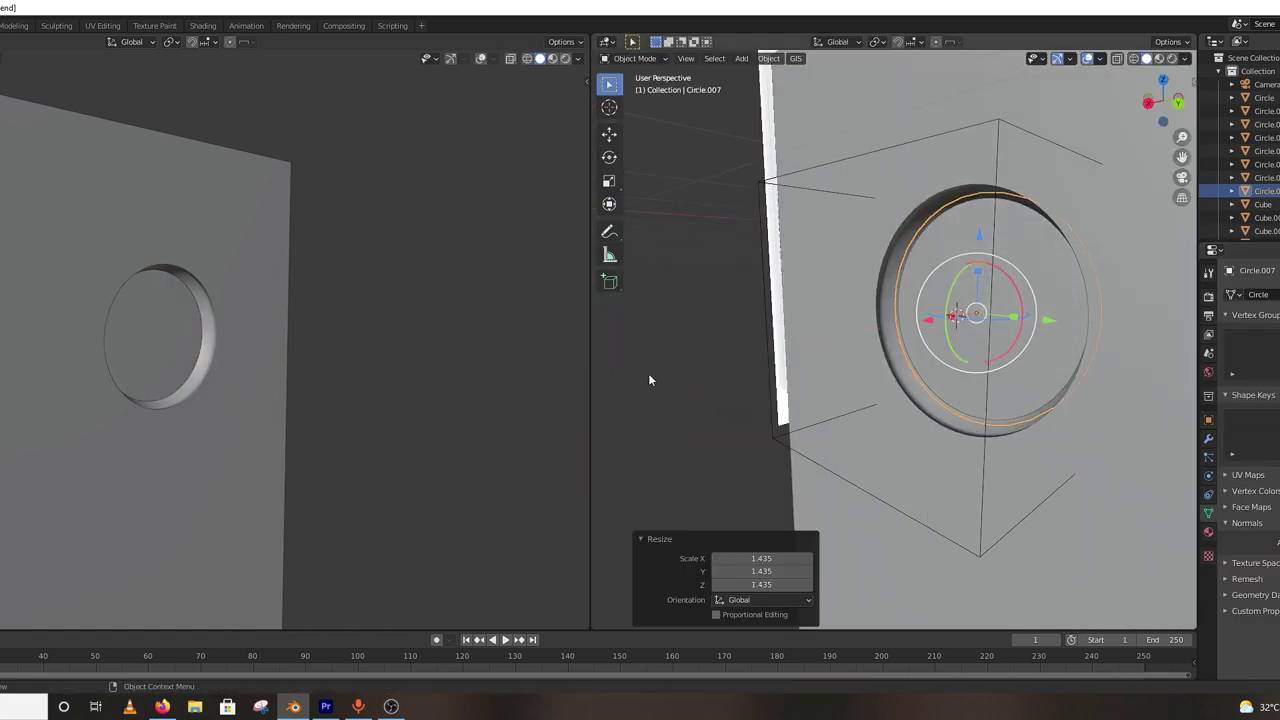
left_click(662, 379)
middle_click_drag(938, 370, 995, 369)
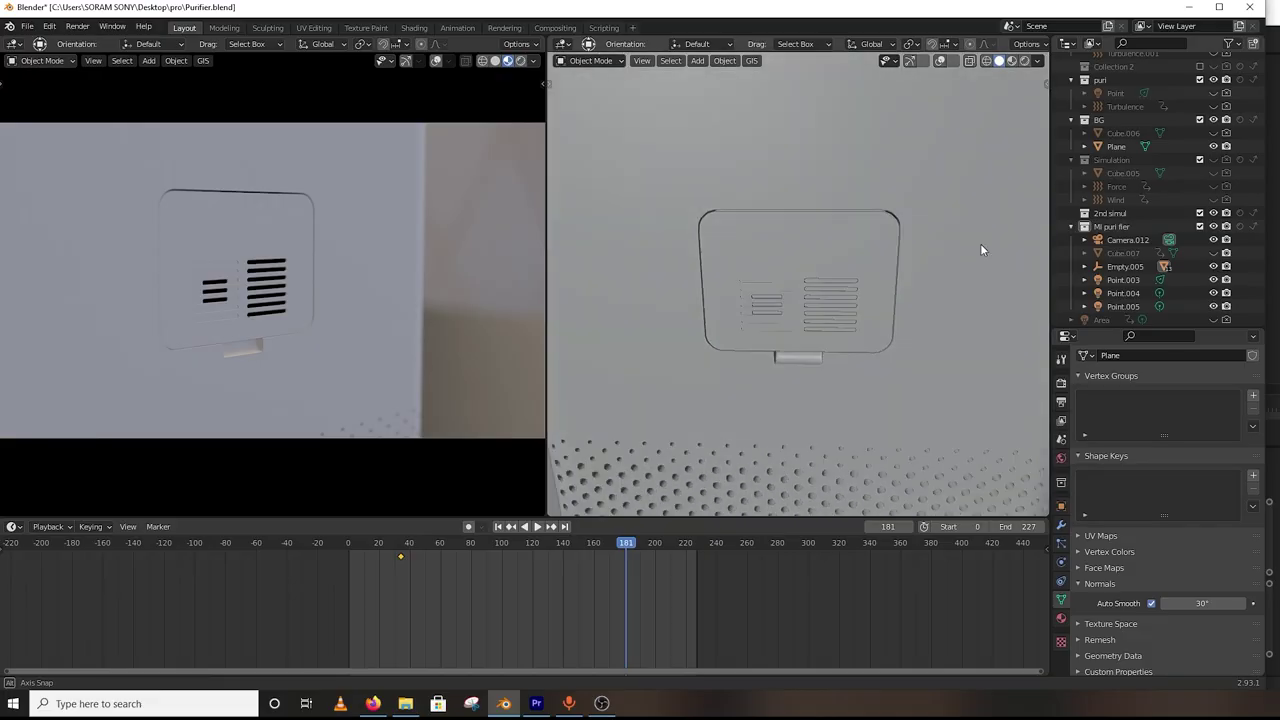
- In the finished purifier file, pull the vented cover out about 0.49 m along Y and start rotating it freely
middle_click_drag(980, 243, 890, 285)
key("g")
key("y")
left_click(1017, 310)
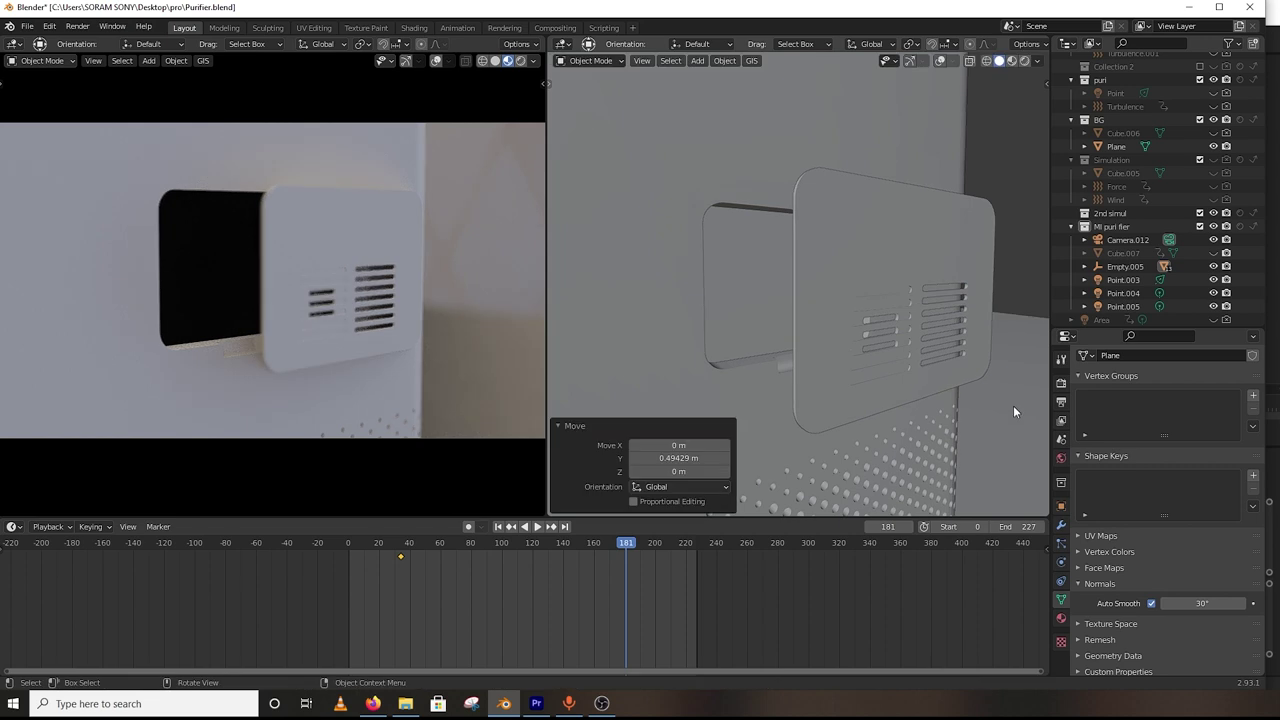
key("r")
key("r")
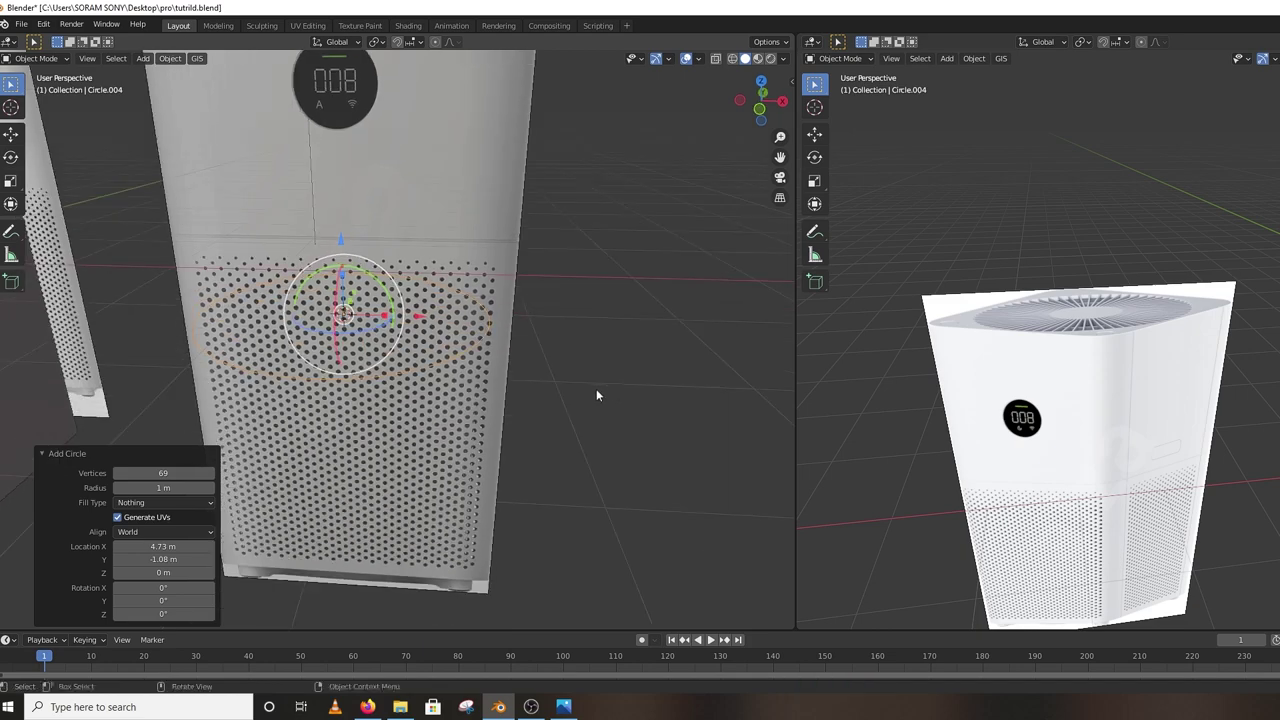
- Rotate the 69-vertex circle 90° about X and move it along Y to sit in front of the purifier body
key("KP_1")
key("r")
left_click(474, 314)
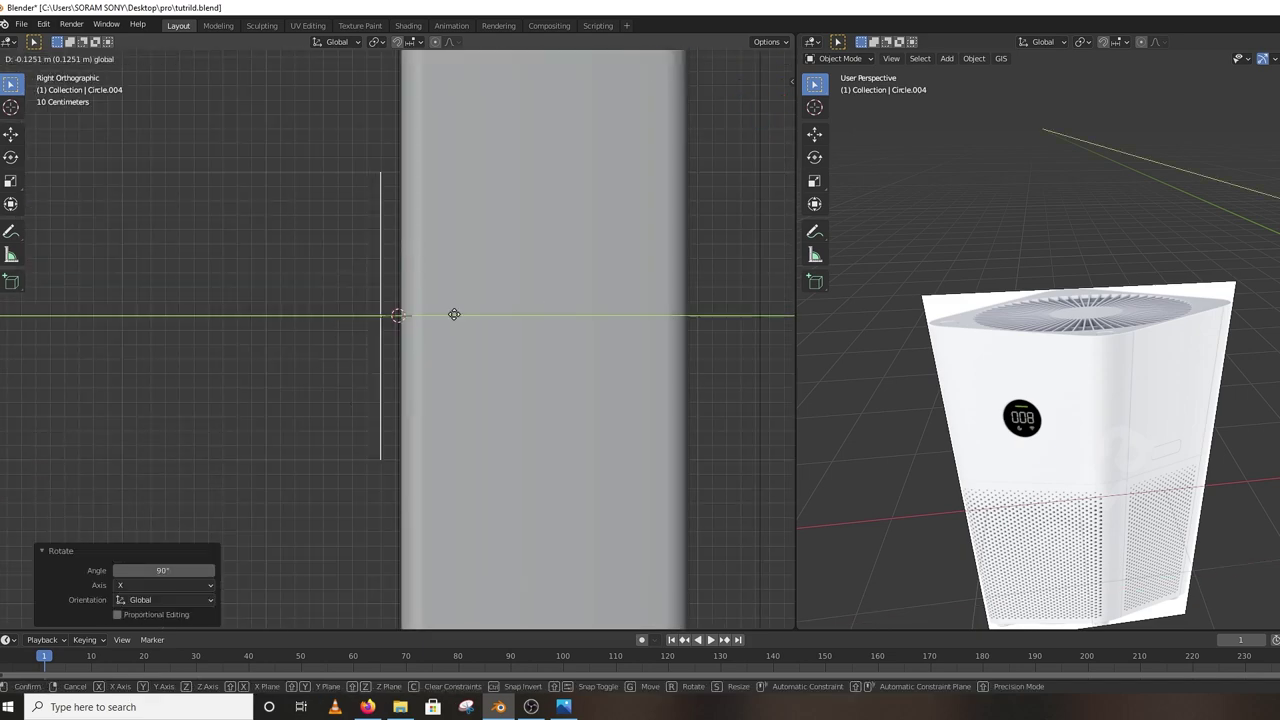
key("g")
key("y")
left_click(485, 303)
- Lower the circle about 2.22 m along Z, shrink it to roughly vent-hole size, and shift it along X to the bottom-left holes
scroll(485, 303, "down", 2)
key("g")
key("z")
left_click(400, 394)
key("KP_Decimal")
key("s")
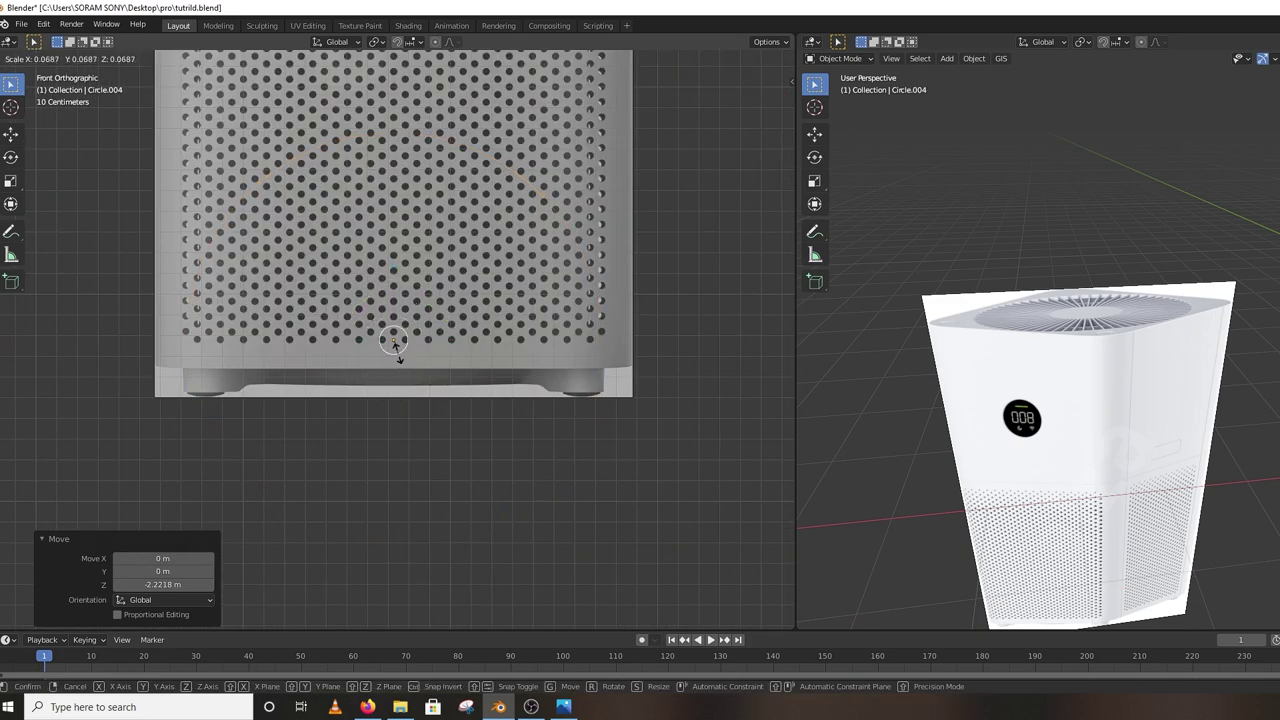
left_click(406, 354)
scroll(410, 356, "up", 3)
middle_click_drag(428, 369, 586, 384, "shift")
key("g")
key("x")
left_click(243, 383)
- Fine-tune the circle's position and scale to match the first vent hole of the bottom row
scroll(243, 383, "up", 16)
key("g")
left_click(588, 410)
key("s")
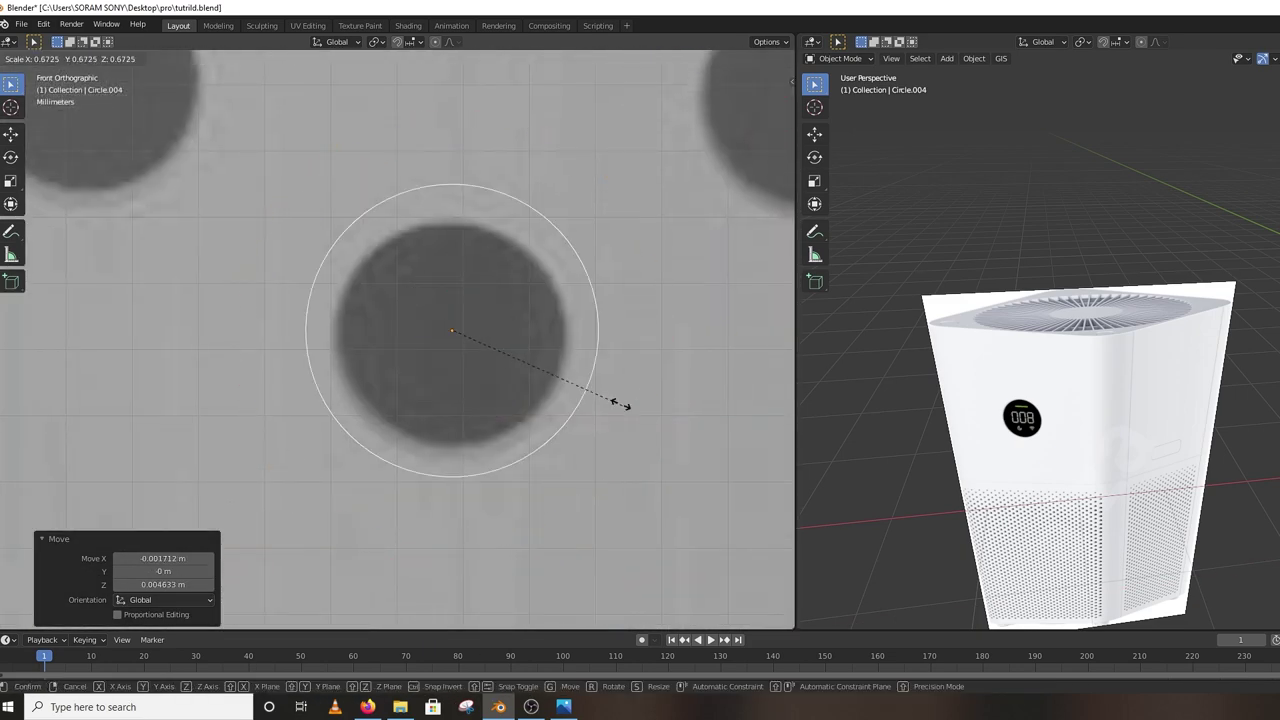
left_click(586, 393)
key("g")
left_click(584, 400)
middle_click_drag(584, 400, 590, 368)
key("KP_1")
- Duplicate the circle onto the neighbouring hole up and to the left, about -0.056 m in X and 0.038 m in Z
key("shift+d")
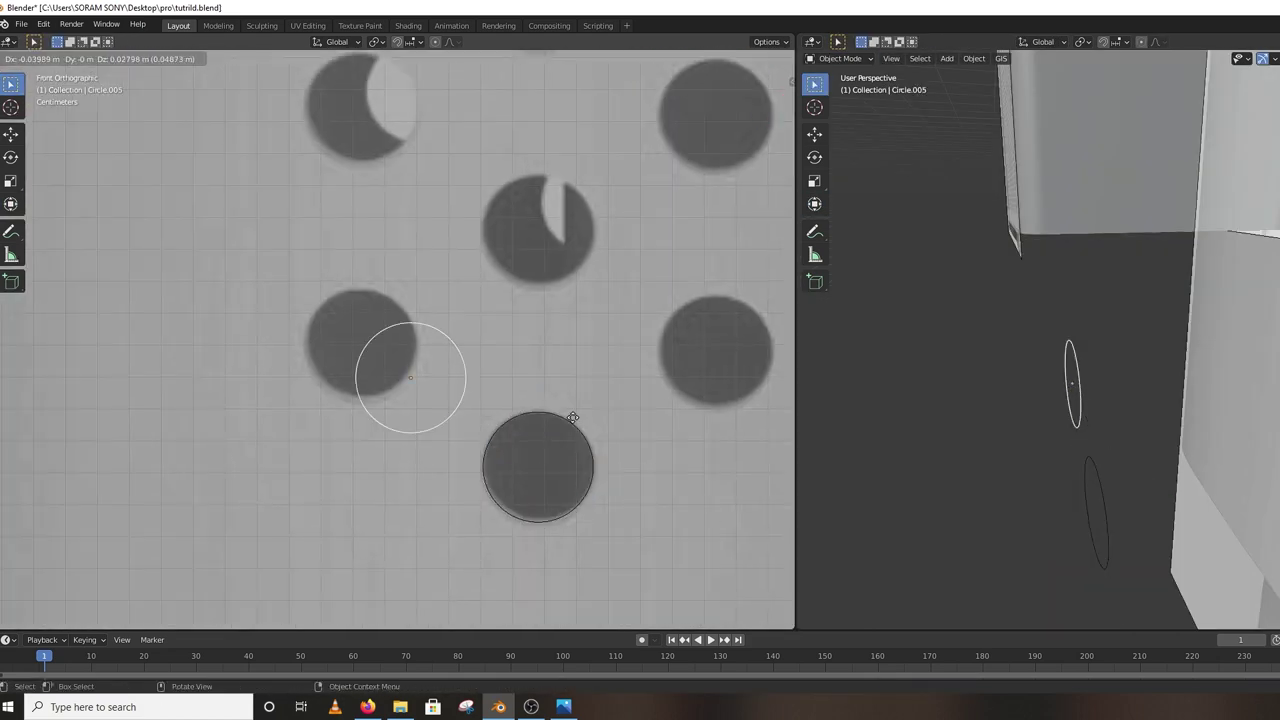
left_click(525, 387)
scroll(579, 449, "down", 7)
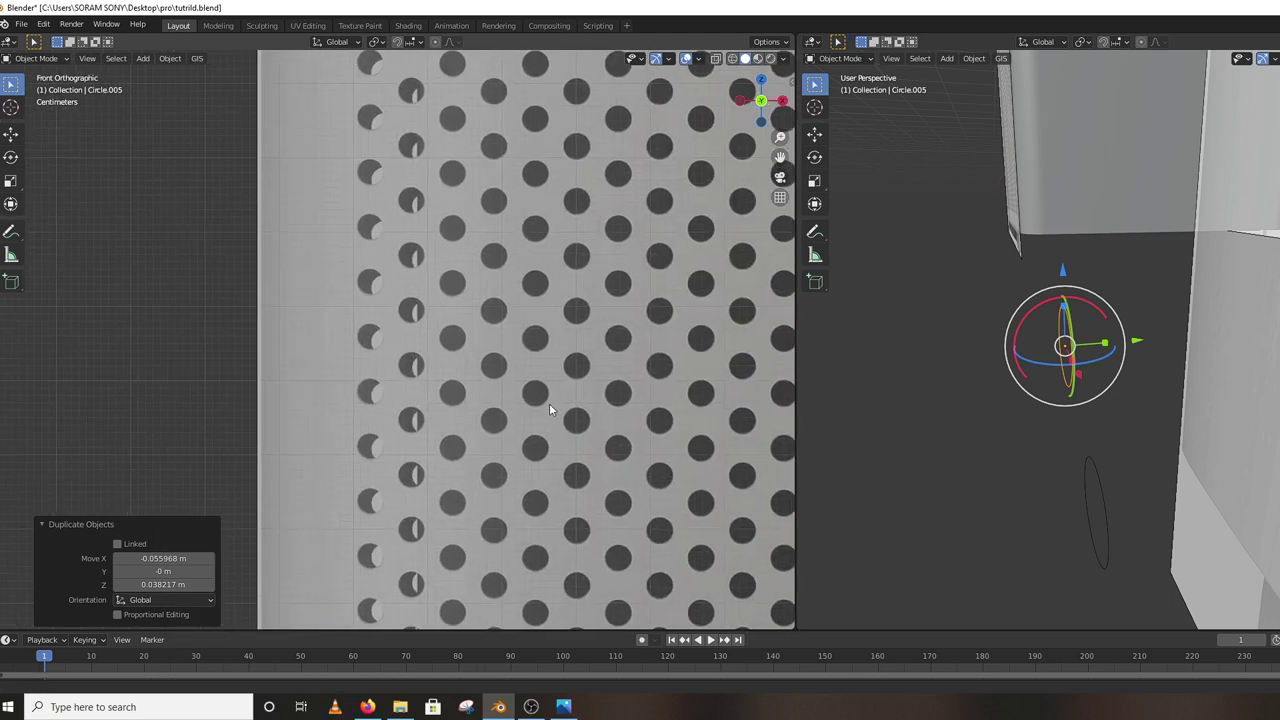
- Duplicate the circle onto the leftmost hole of the second row from the top and scale it to fit
middle_click_drag(551, 409, 508, 551, "shift")
scroll(378, 300, "up", 4)
key("shift+d")
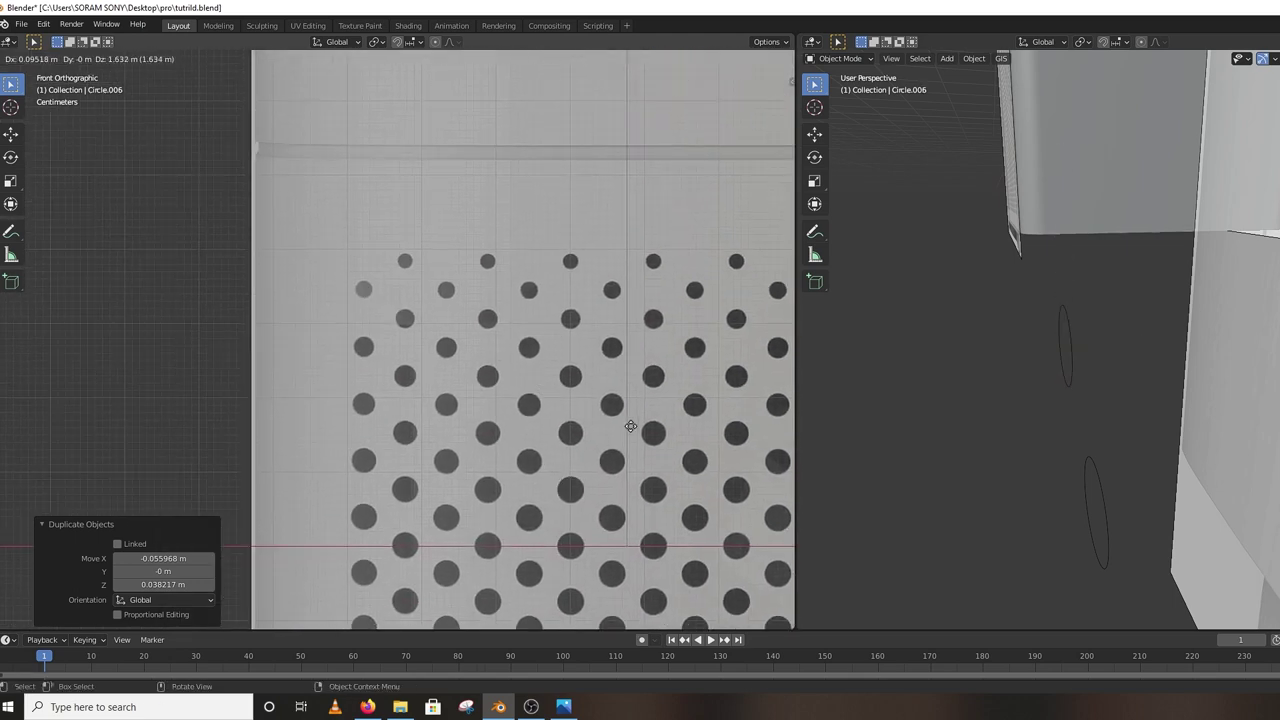
left_click(559, 337)
key("KP_Decimal")
key("g")
left_click(678, 424)
key("s")
left_click(570, 394)
key("g")
key("s")
left_click(600, 400)
- Duplicate the circle onto the first hole of the third row from the top and scale it by 1.184
scroll(563, 494, "down", 10)
key("shift+d")
left_click(541, 536)
key("KP_Decimal")
key("s")
left_click(671, 509)
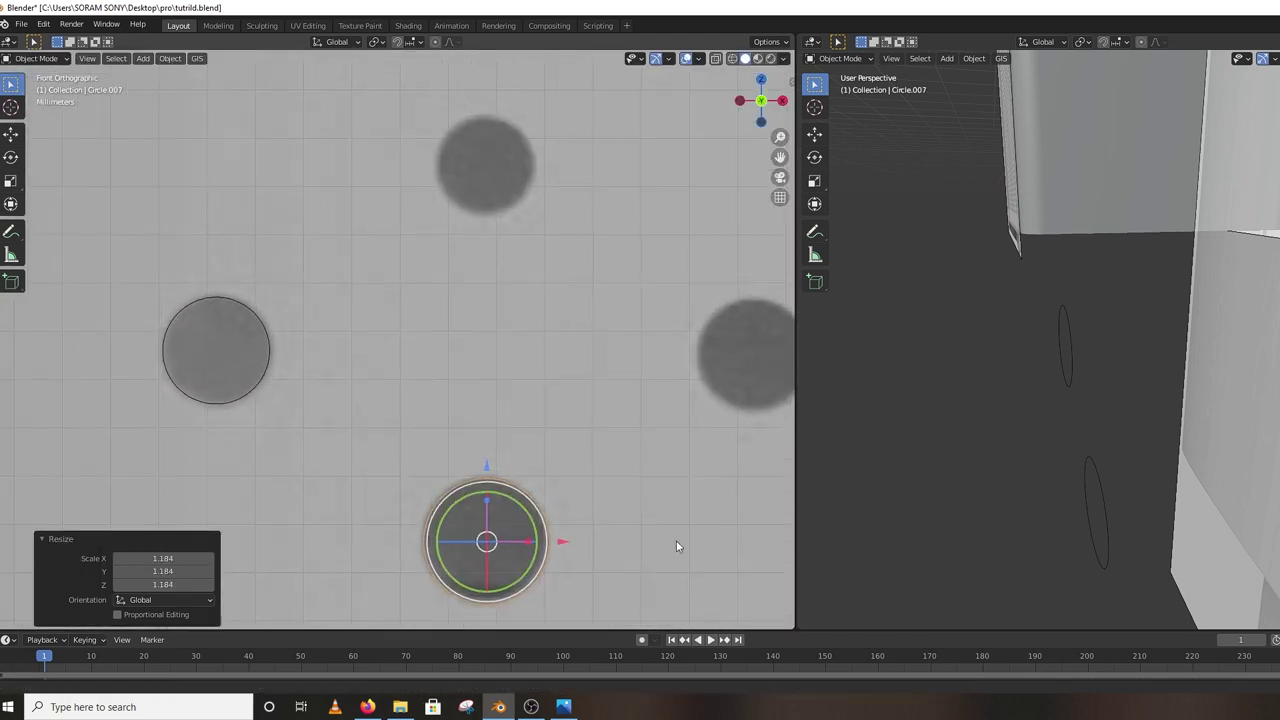
- Duplicate the circle onto the first hole of the top row and scale it by 0.772
key("shift+d")
key("s")
left_click(571, 203)
scroll(434, 420, "down", 6)
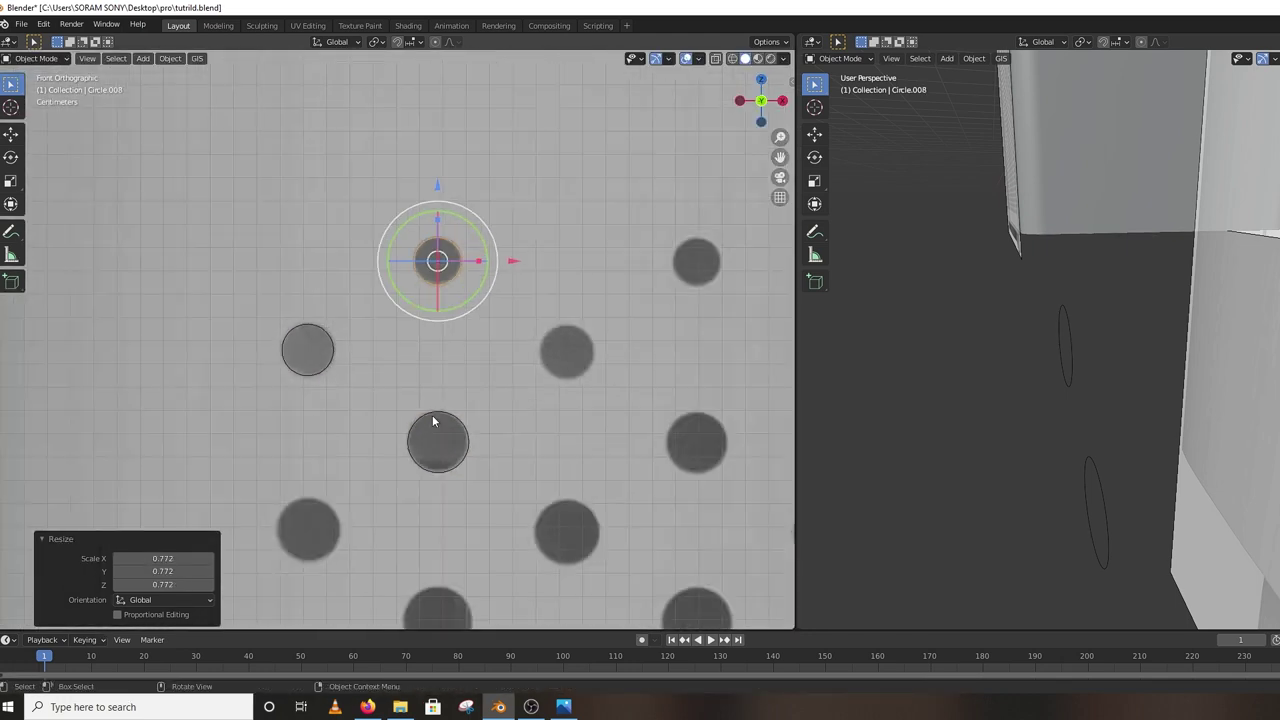
- Edit all five hole circles together and extrude their outlines a short distance along Y into tubes
middle_click_drag(420, 408, 456, 251)
left_click(398, 382)
scroll(479, 399, "down", 4)
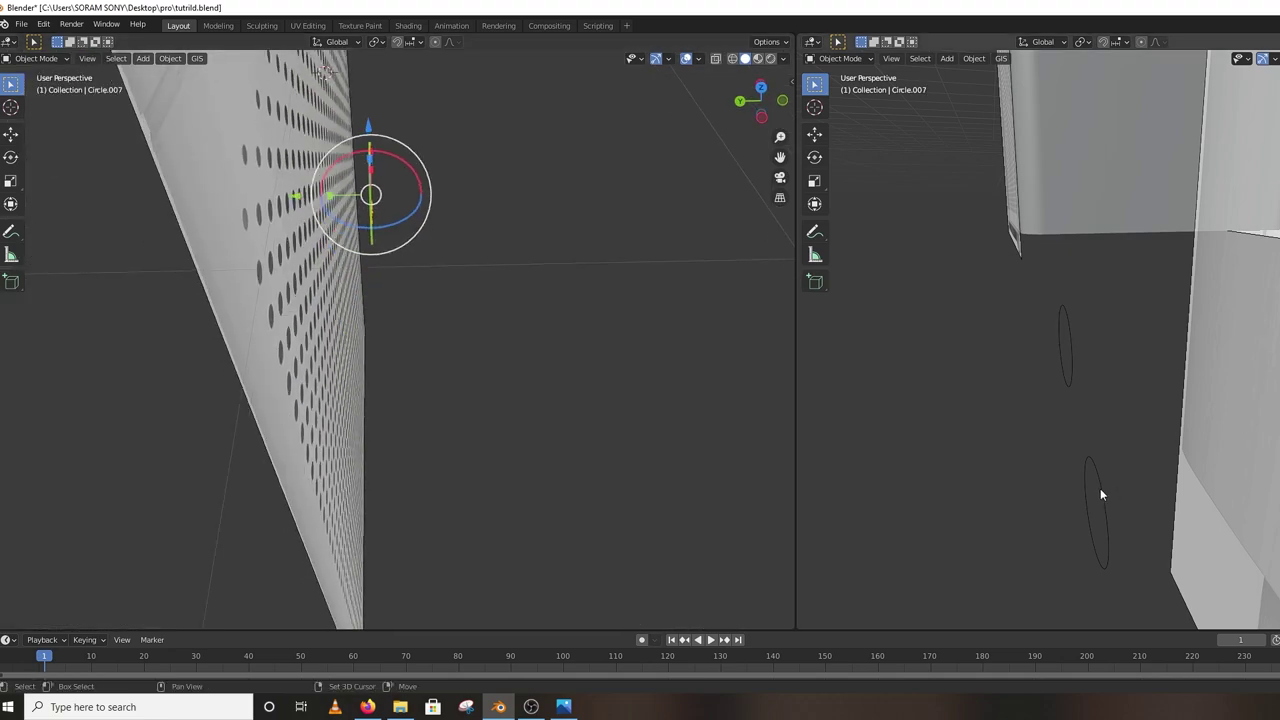
middle_click_drag(645, 545, 544, 508)
scroll(544, 508, "down", 6)
scroll(1149, 450, "down", 8)
middle_click_drag(1092, 238, 1195, 417, "shift")
key("Tab")
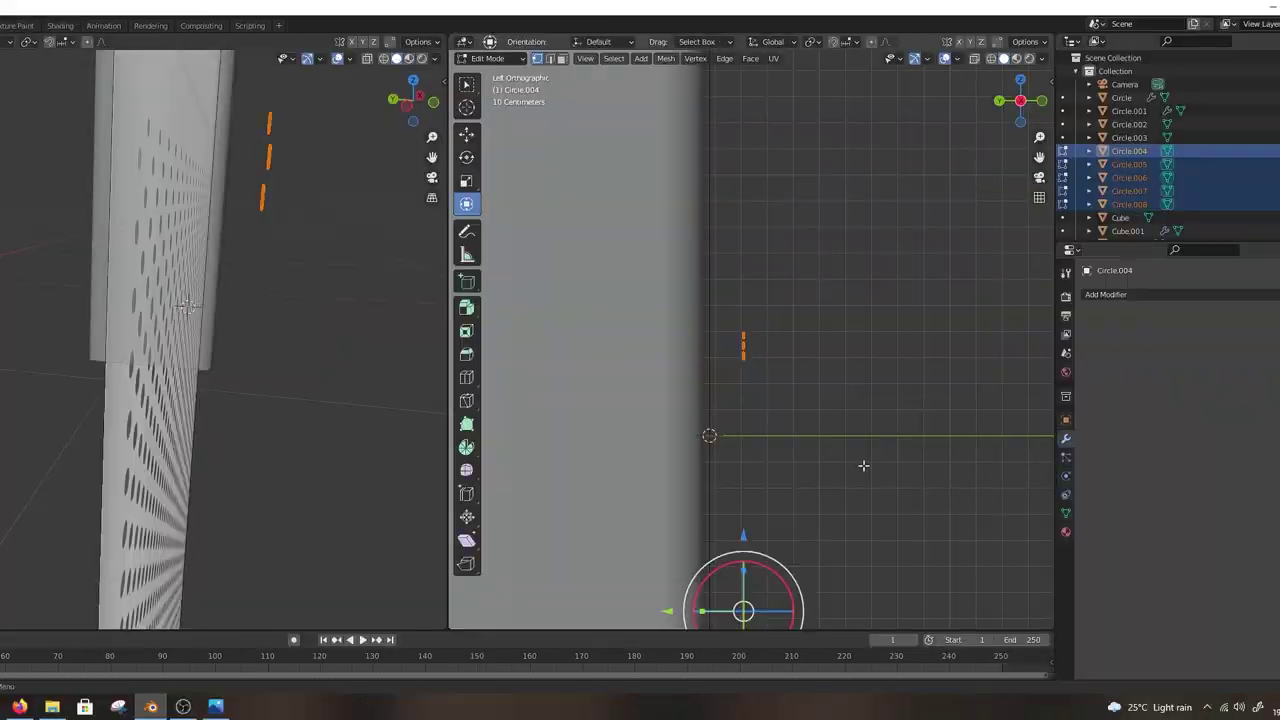
scroll(1211, 464, "up", 13)
middle_click_drag(815, 451, 877, 429, "shift")
key("e")
key("y")
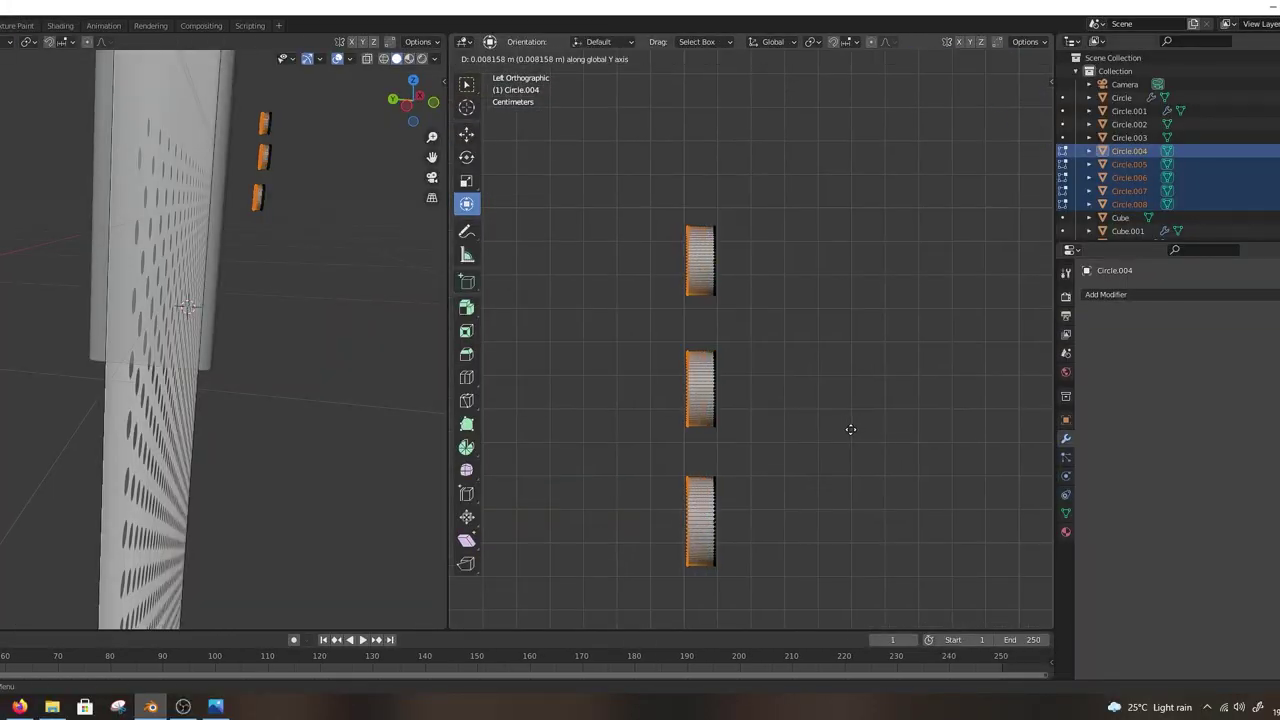
left_click(845, 427)
- Lengthen the tubes by moving their extruded ends about 0.006 m further along Y
middle_click_drag(922, 410, 863, 449)
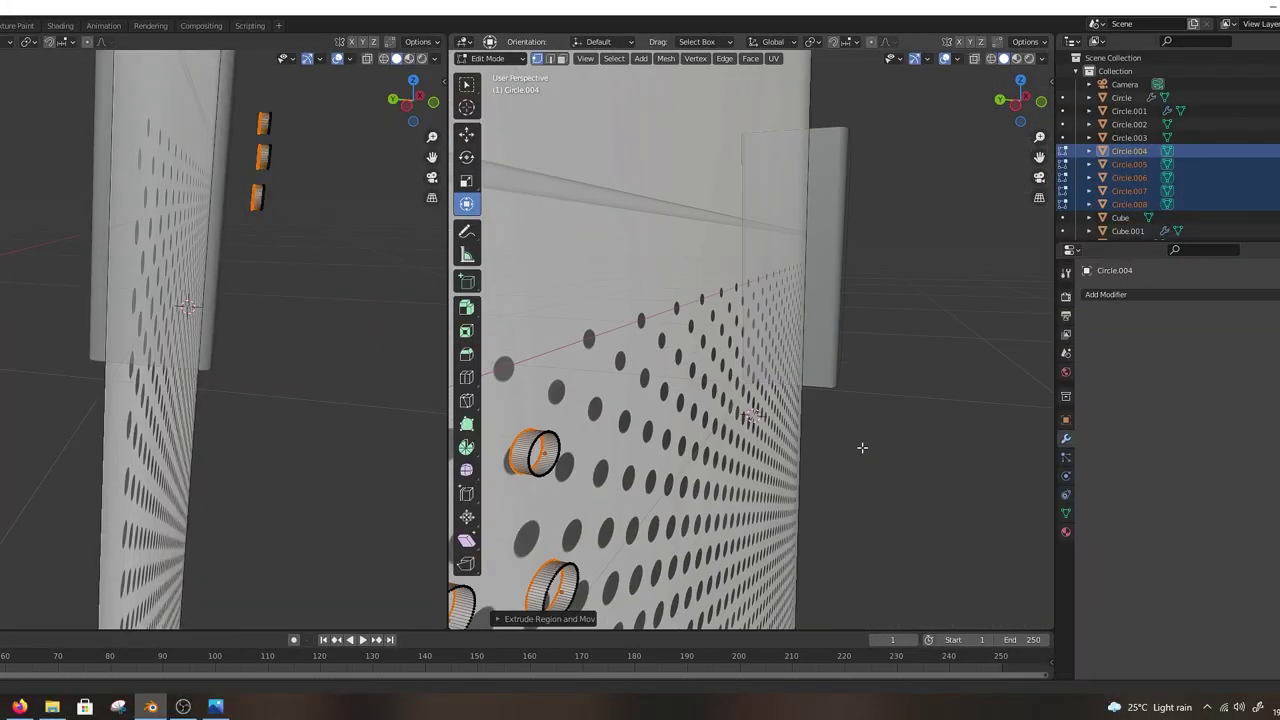
scroll(800, 419, "down", 13)
middle_click_drag(850, 334, 683, 360)
scroll(683, 360, "up", 6)
middle_click_drag(798, 366, 1028, 373)
key("KP_1")
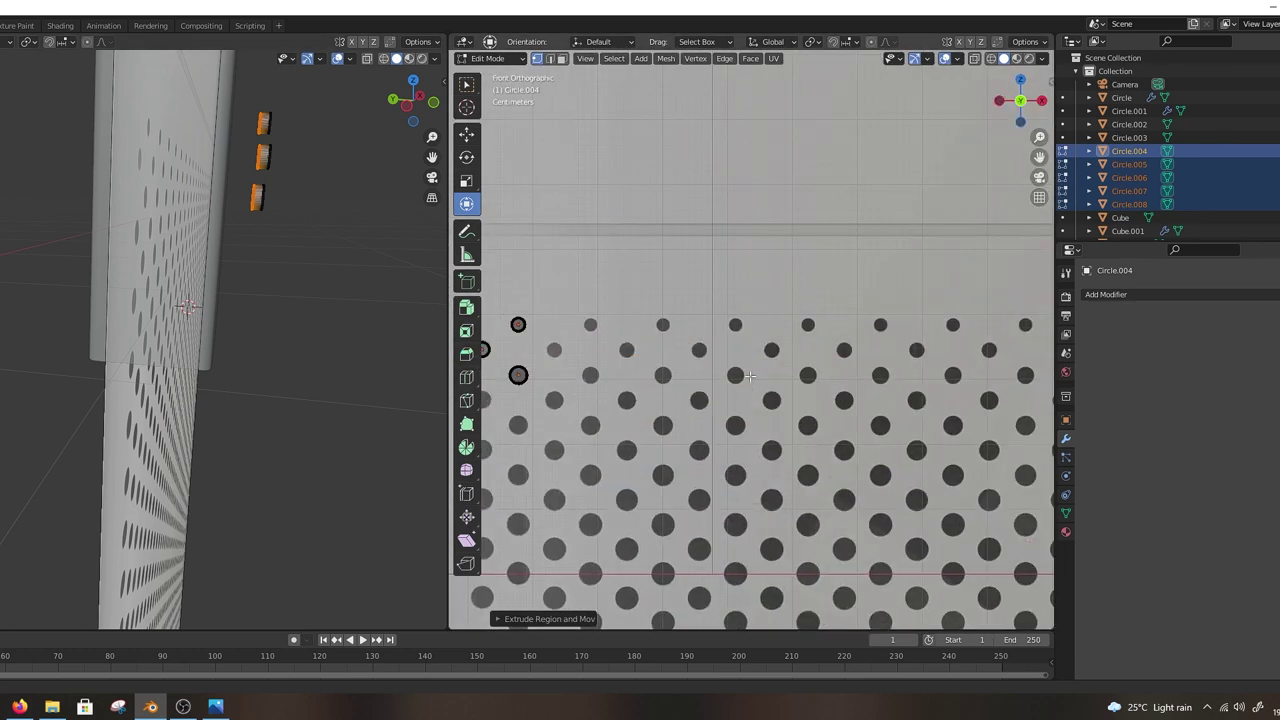
key("ctrl+KP_3")
scroll(843, 408, "up", 7)
key("g")
key("y")
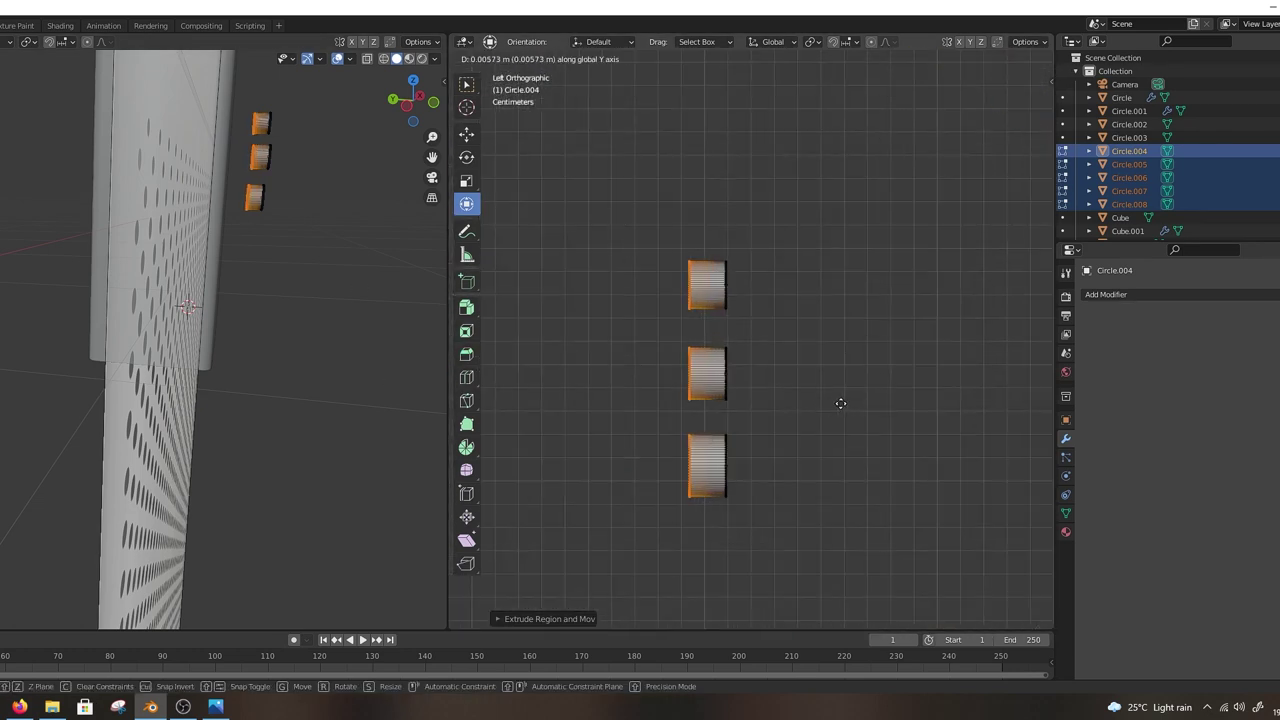
left_click(841, 403)
middle_click_drag(841, 403, 880, 420)
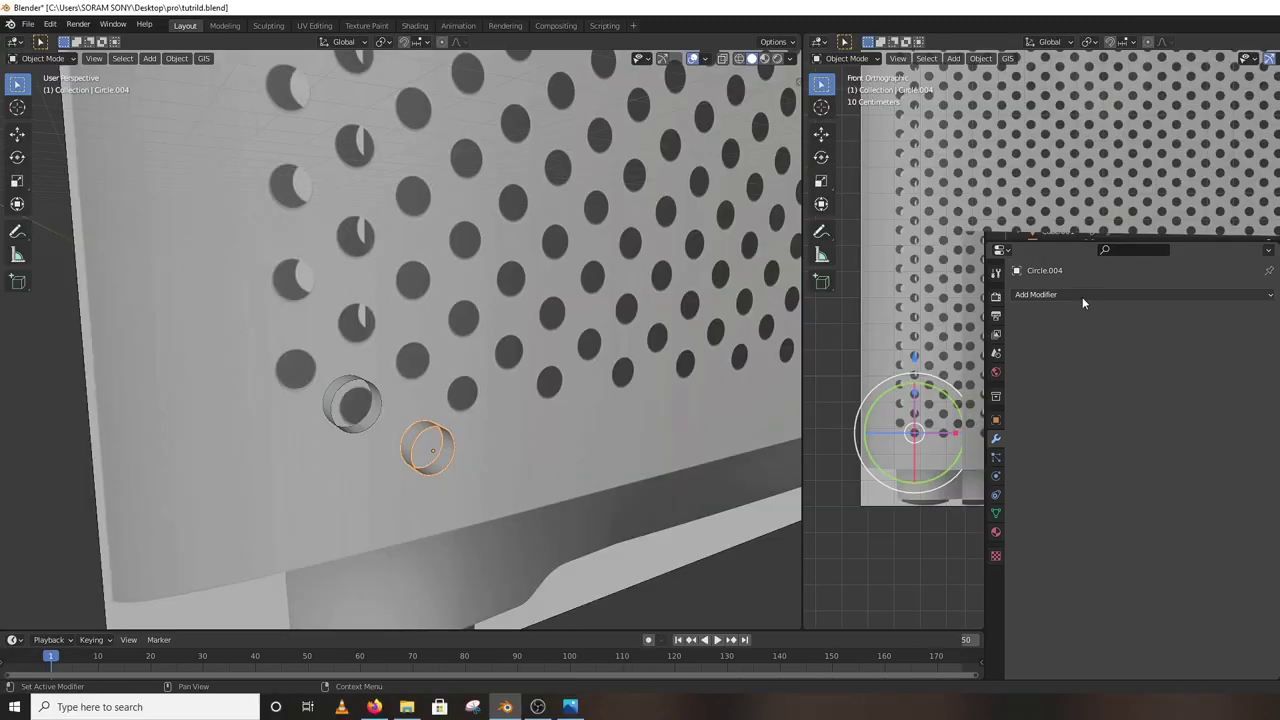
- Add an Array modifier to the bottom-row tube with a relative X offset of 3.240 and nudge the tube along Z to match the holes
left_click(1082, 295)
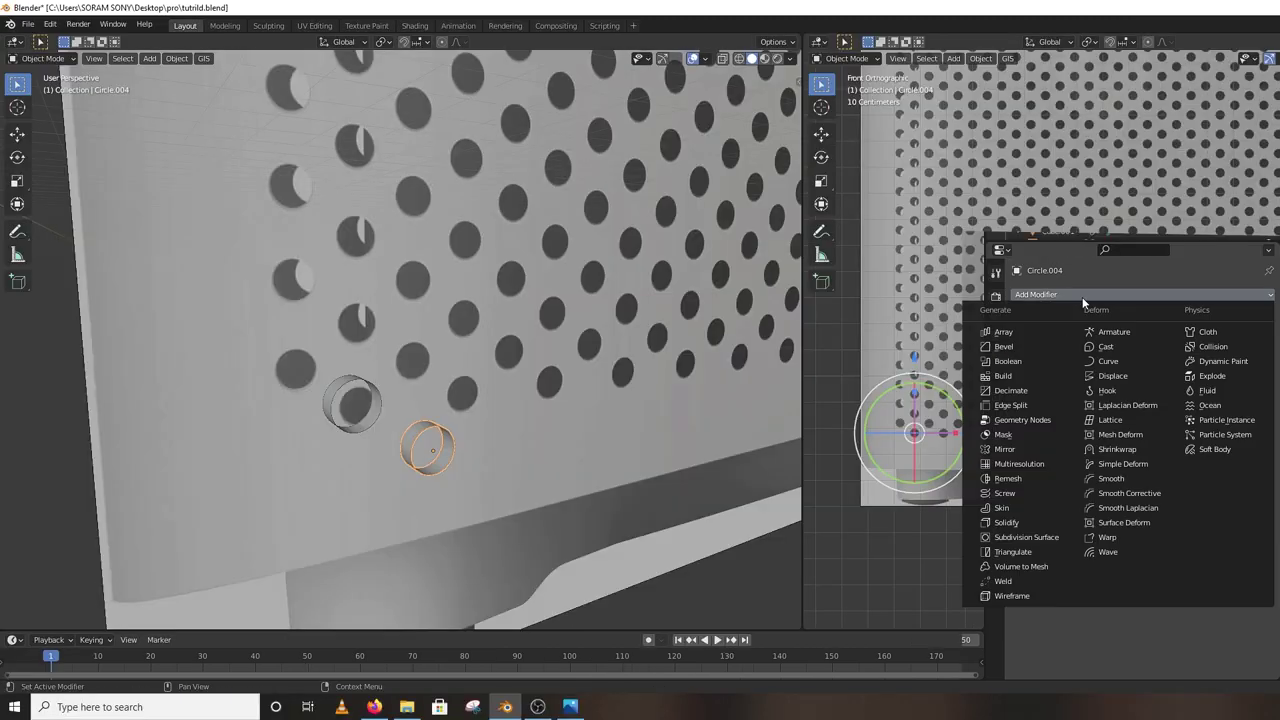
left_click(1021, 334)
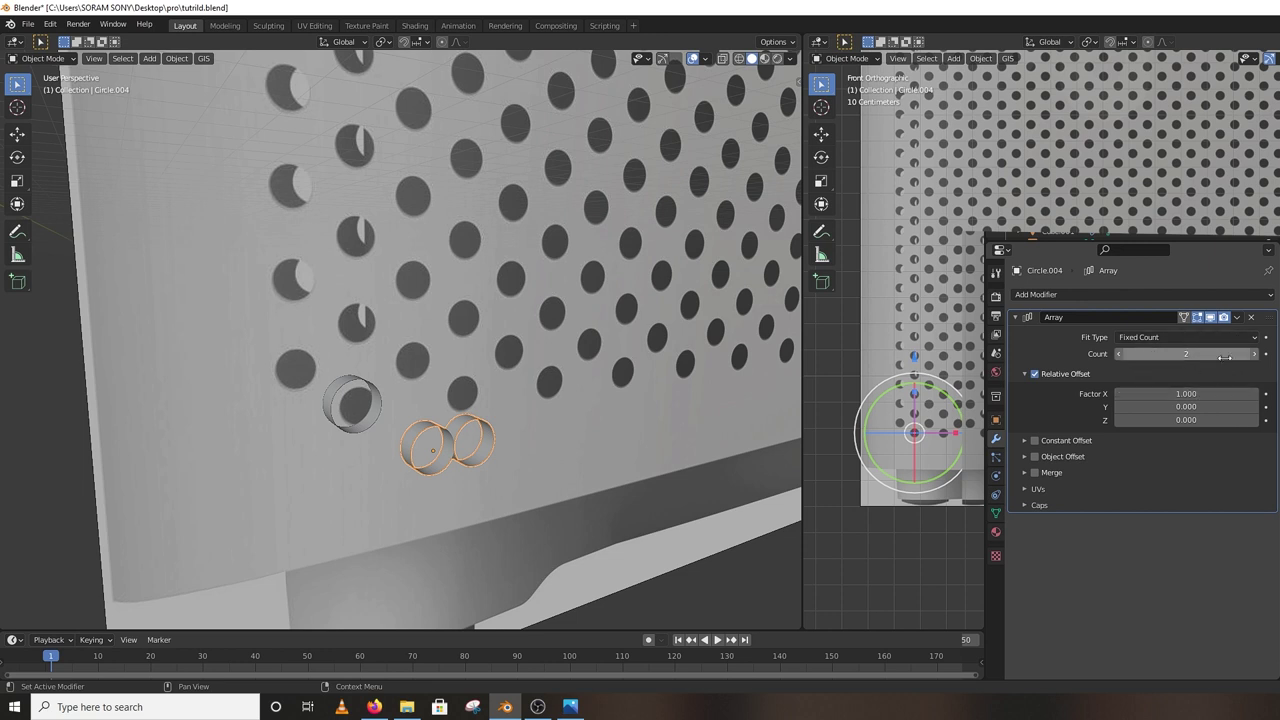
scroll(924, 452, "up", 3)
scroll(924, 452, "up", 3)
key("Tab")
middle_click_drag(923, 469, 1108, 374, "shift")
scroll(1106, 400, "up", 5)
middle_click_drag(1112, 429, 949, 422, "shift")
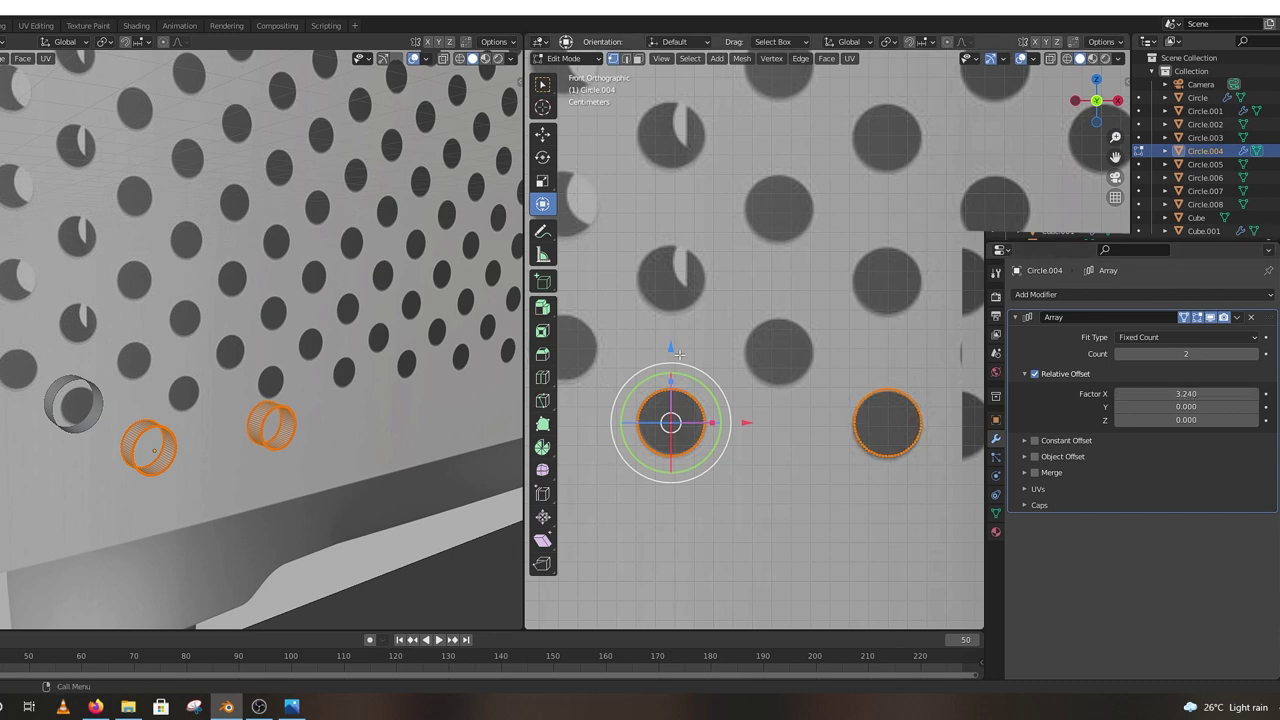
left_click_drag(671, 349, 672, 354)
- Set the bottom-row array count to 18 to cover the whole row of holes
scroll(672, 354, "down", 6)
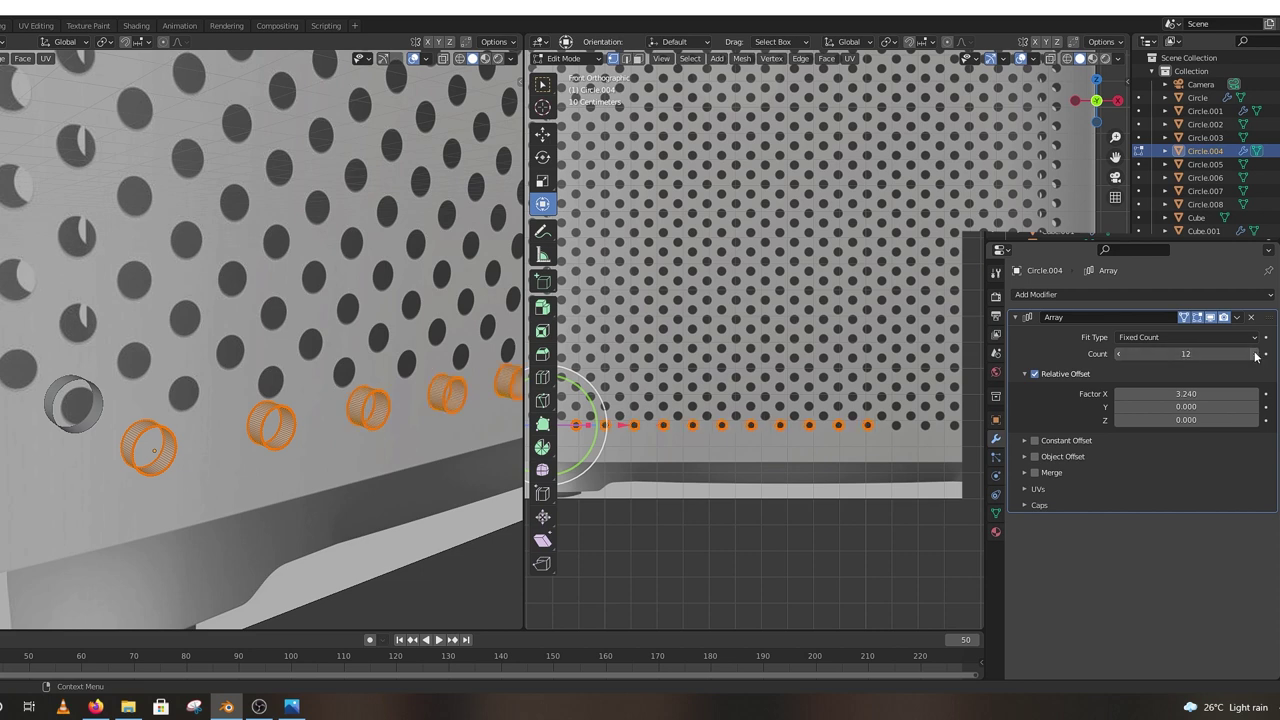
scroll(828, 429, "down", 2)
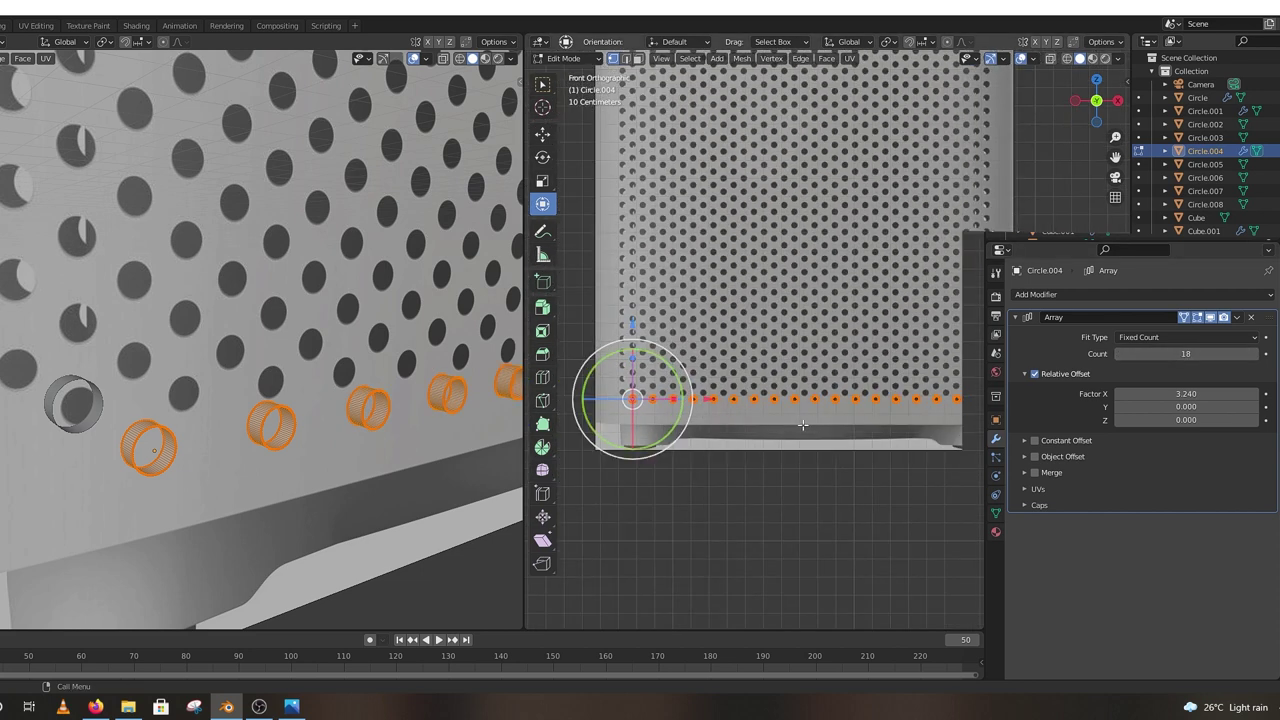
middle_click_drag(828, 429, 940, 438, "shift")
key("Tab")
middle_click_drag(833, 453, 914, 509)
scroll(915, 505, "up", 5)
middle_click_drag(912, 444, 874, 532)
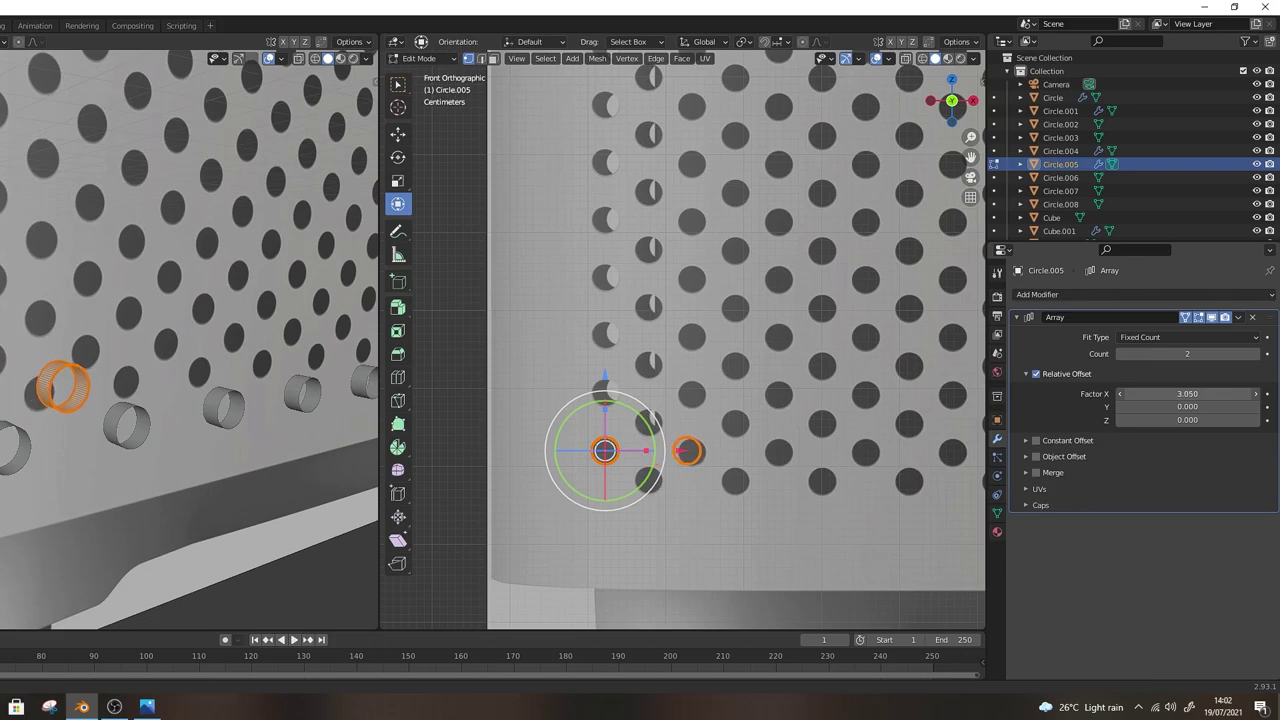
- Array the second-row tube across the vent with a relative X offset of 3.230 and a count of 19
scroll(705, 424, "down", 6)
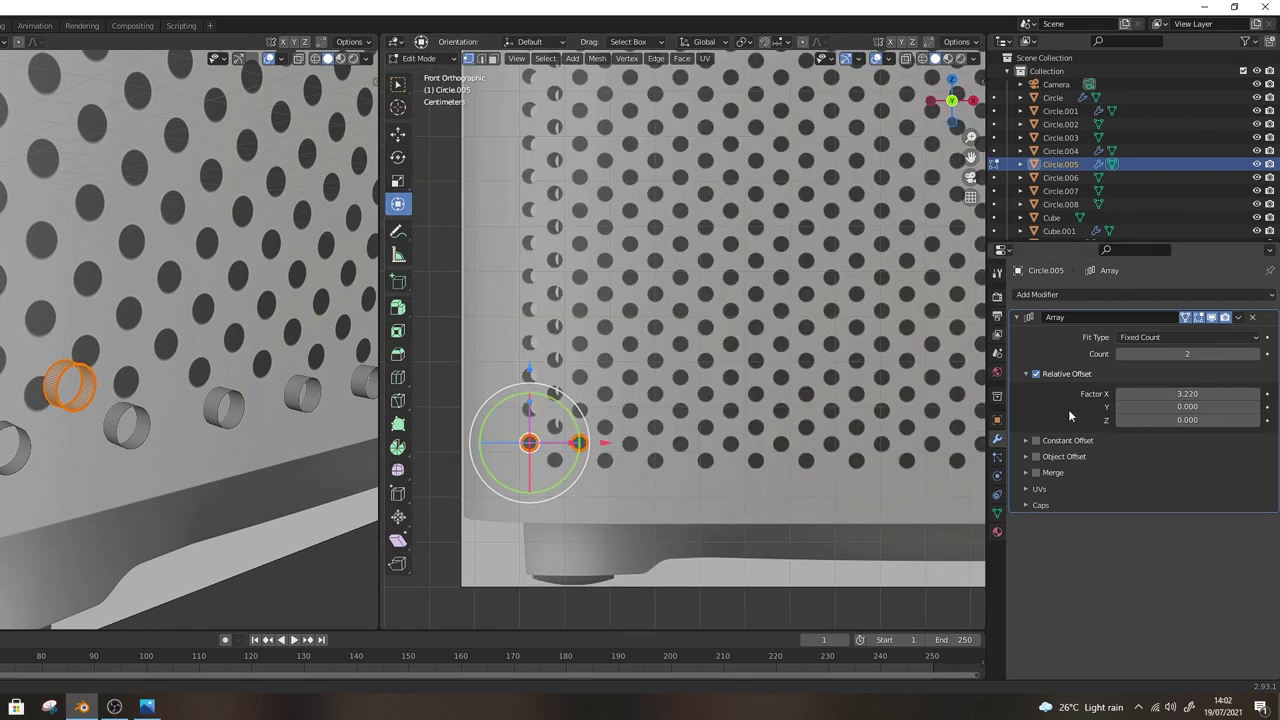
scroll(943, 443, "down", 3)
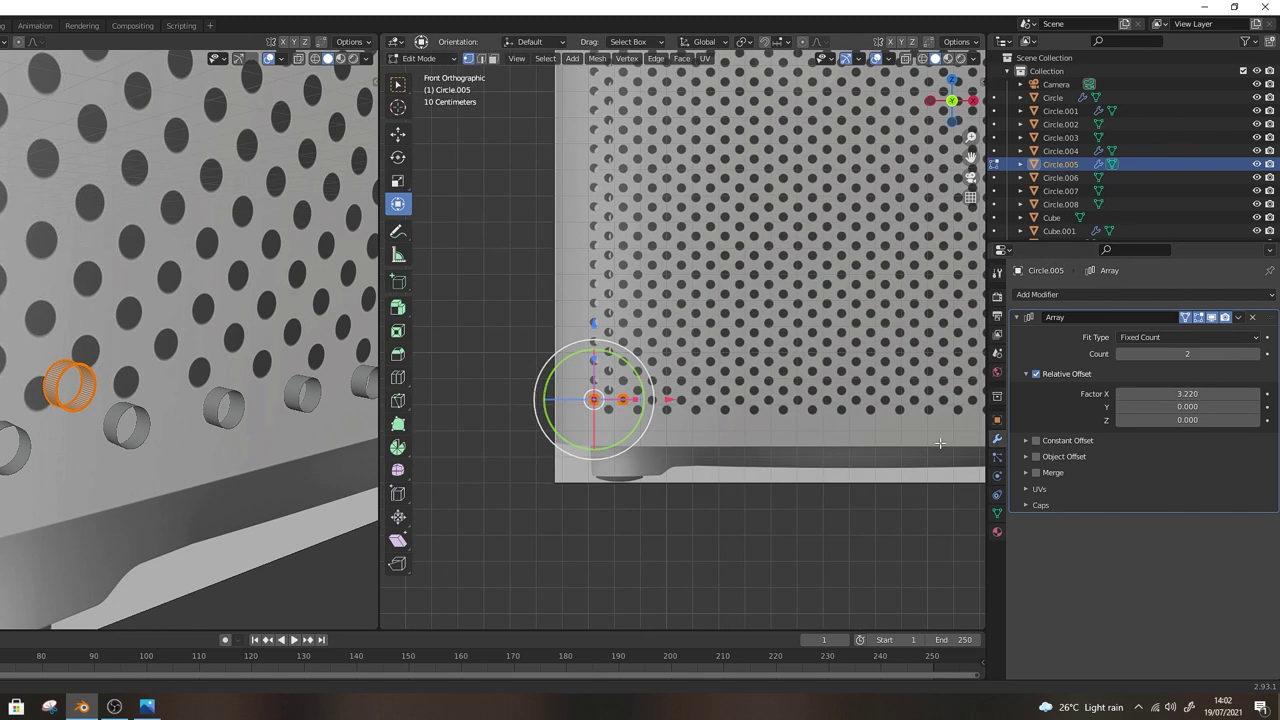
middle_click_drag(943, 443, 710, 479, "shift")
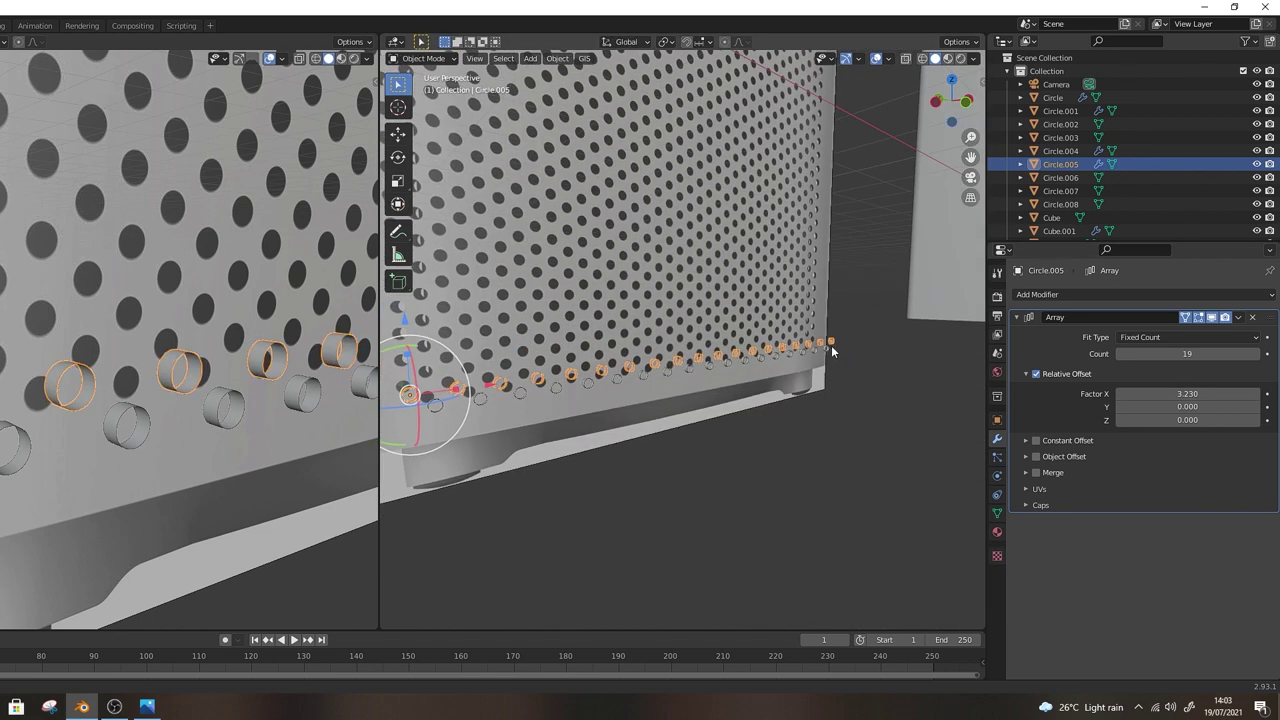
middle_click_drag(831, 345, 821, 352)
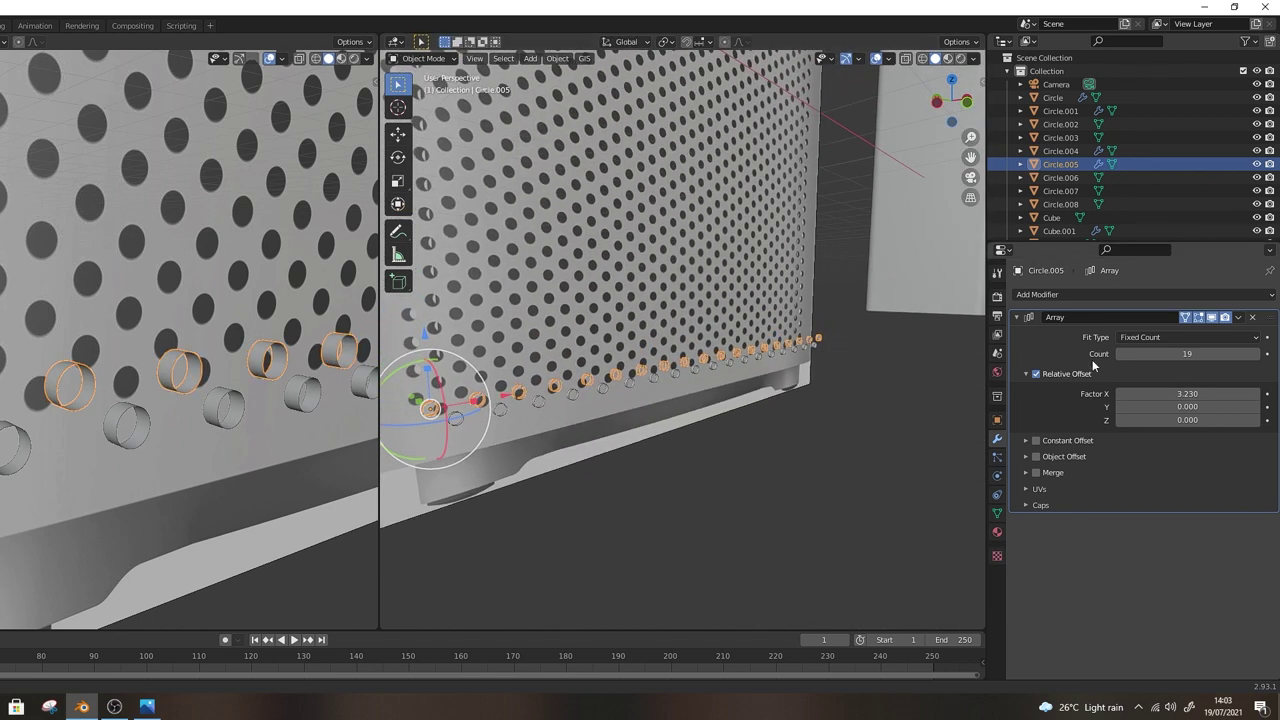
- Apply the Array modifiers on both lower rows of tubes
key("ctrl+a")
left_click(818, 347)
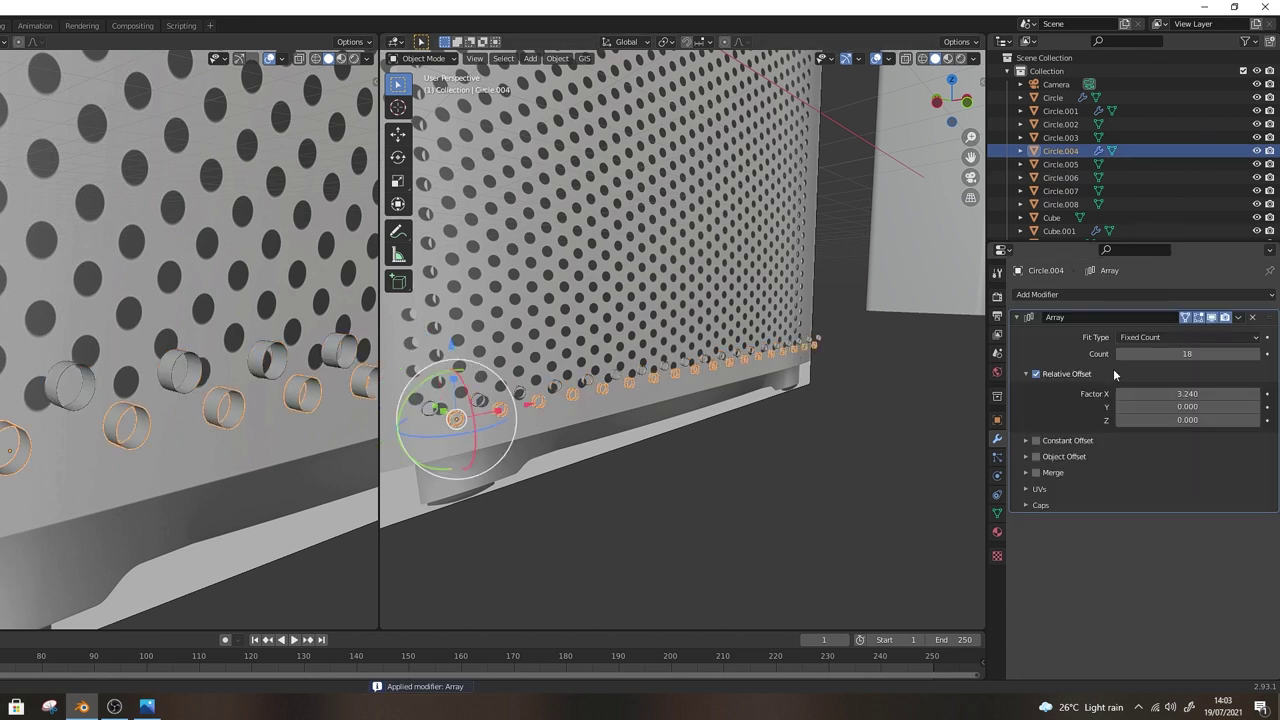
left_click(1238, 317)
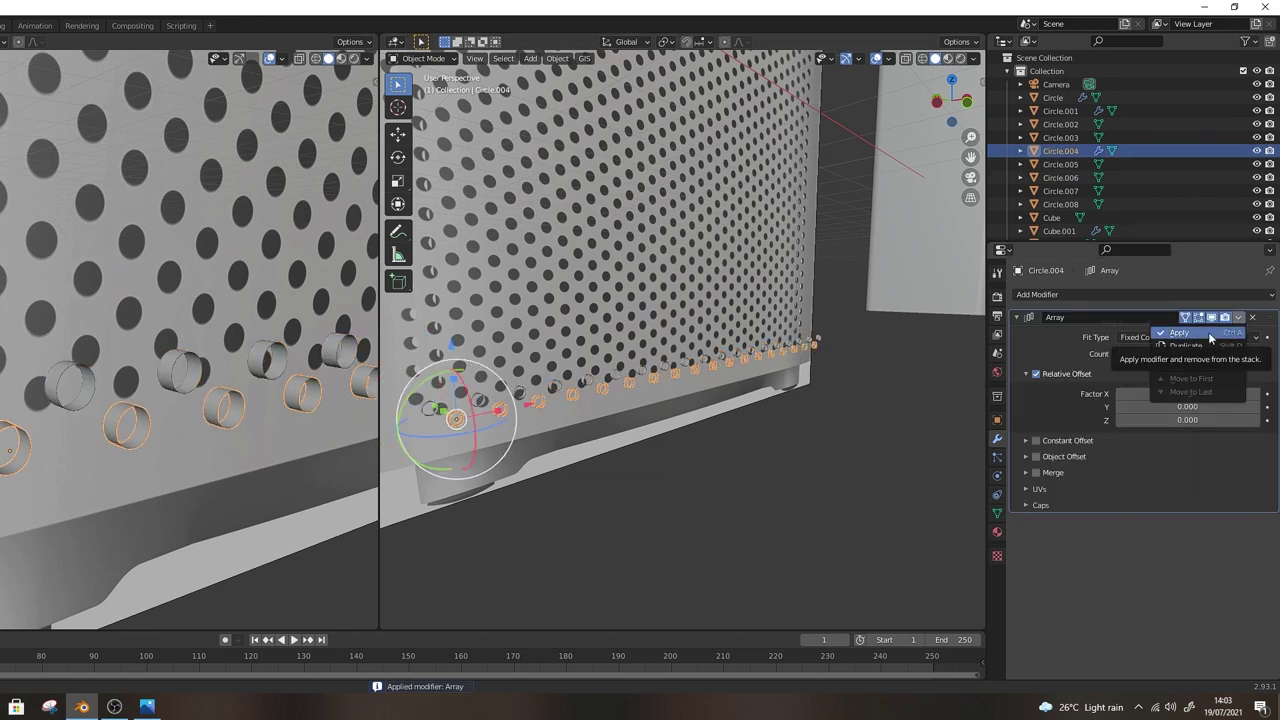
left_click(1199, 332)
- Select both rows of tubes and join them into one object
middle_click_drag(812, 340, 516, 543)
left_click(817, 333, "shift")
right_click(672, 363)
left_click(665, 395)
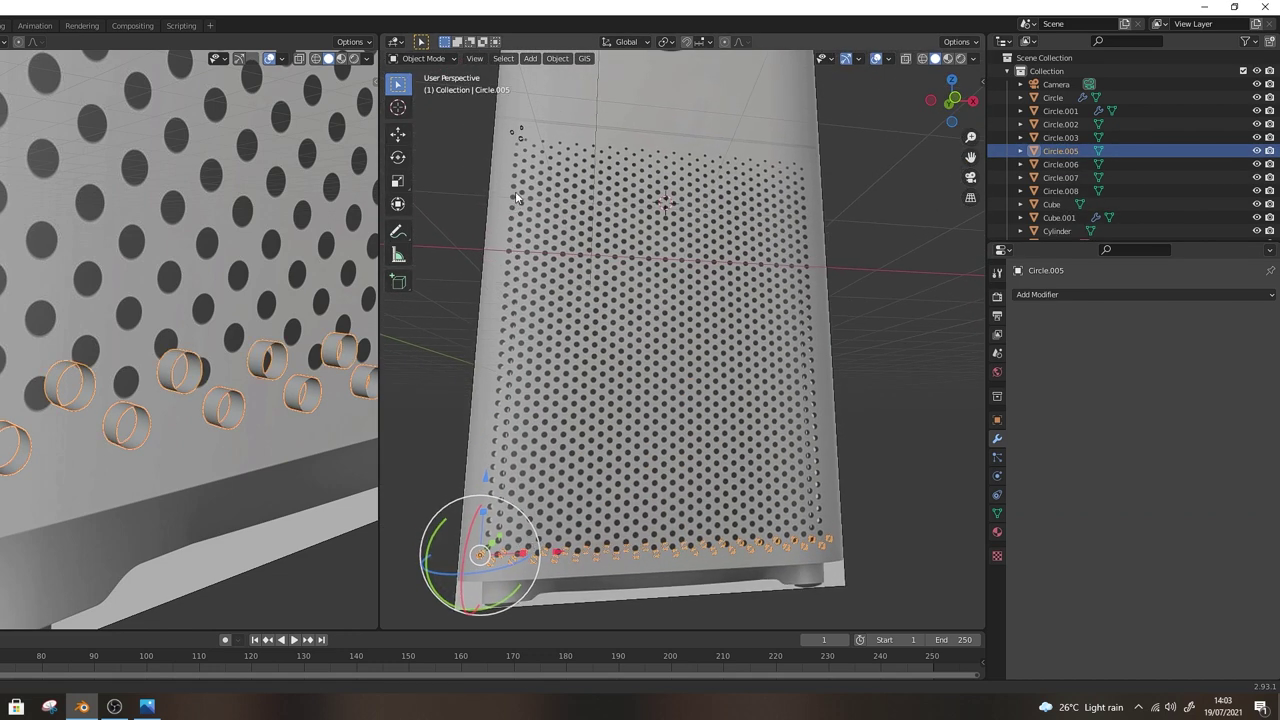
- Add an Array modifier to the joined tube rows with relative offsets of 0 in X and 1.000 in Y
key("KP_1")
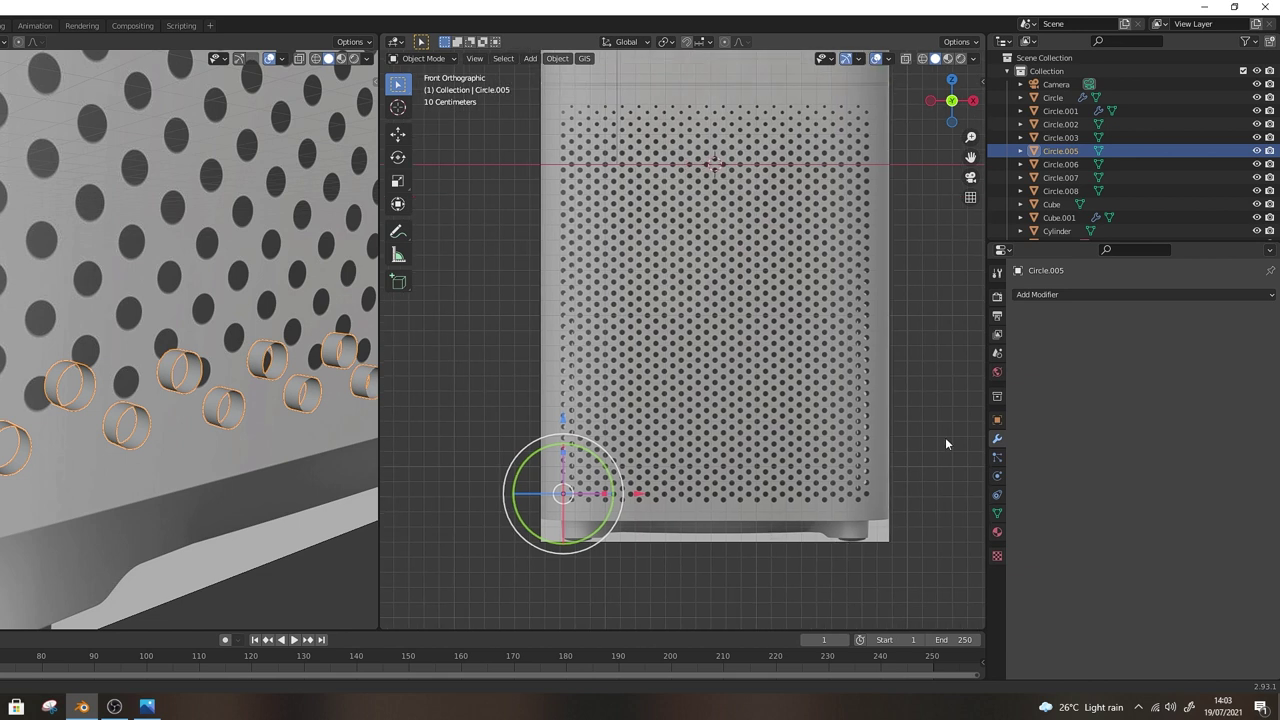
key("Tab")
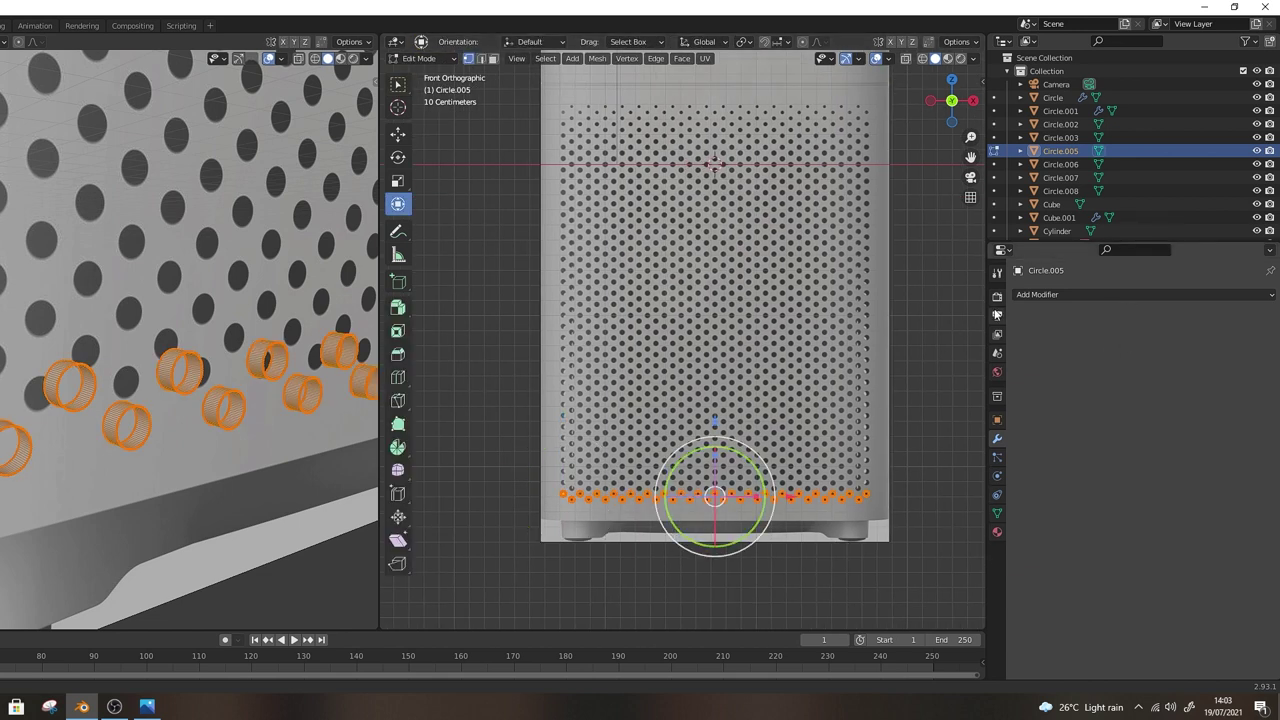
left_click(1070, 295)
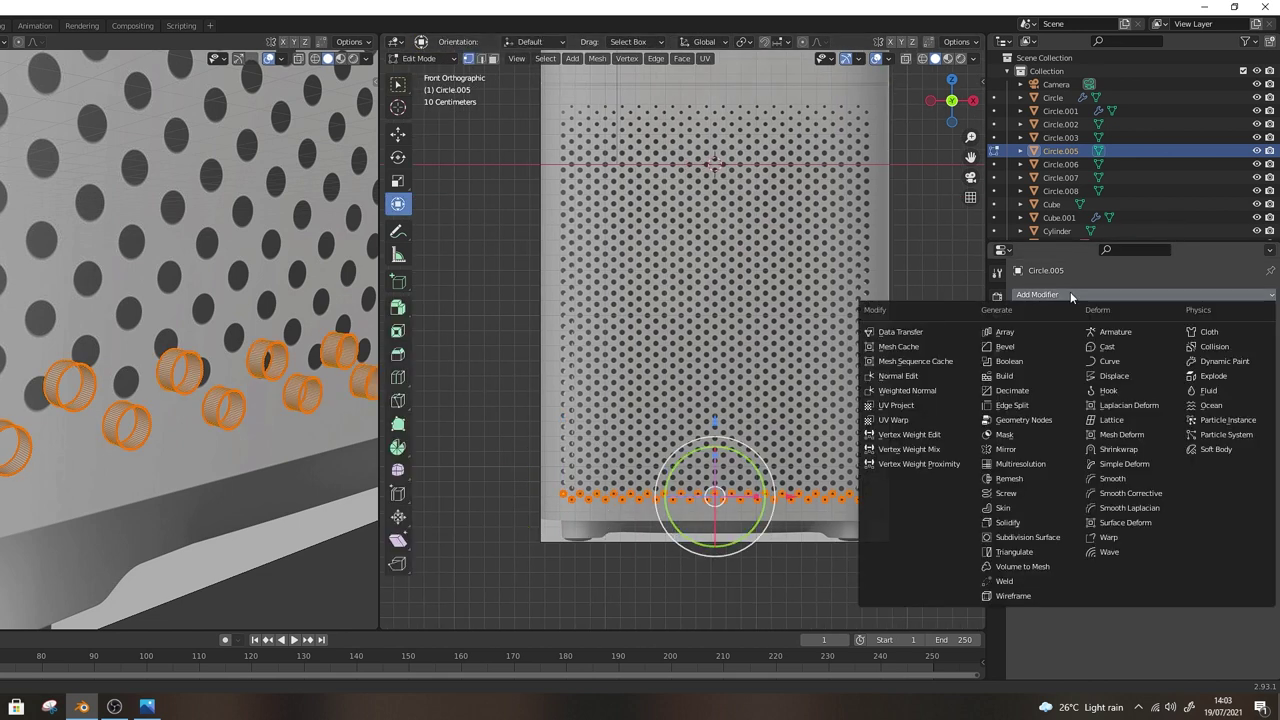
left_click(1036, 331)
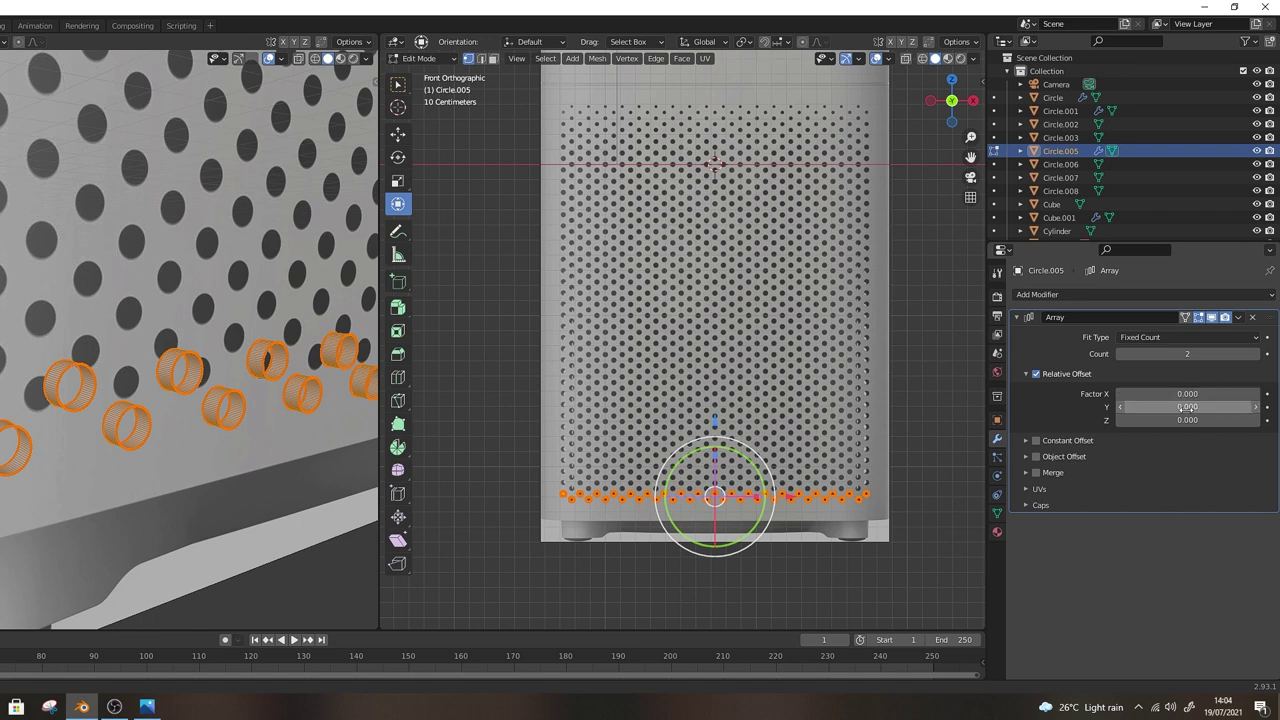
scroll(683, 450, "up", 3)
middle_click_drag(634, 612, 778, 428, "shift")
scroll(720, 443, "up", 3)
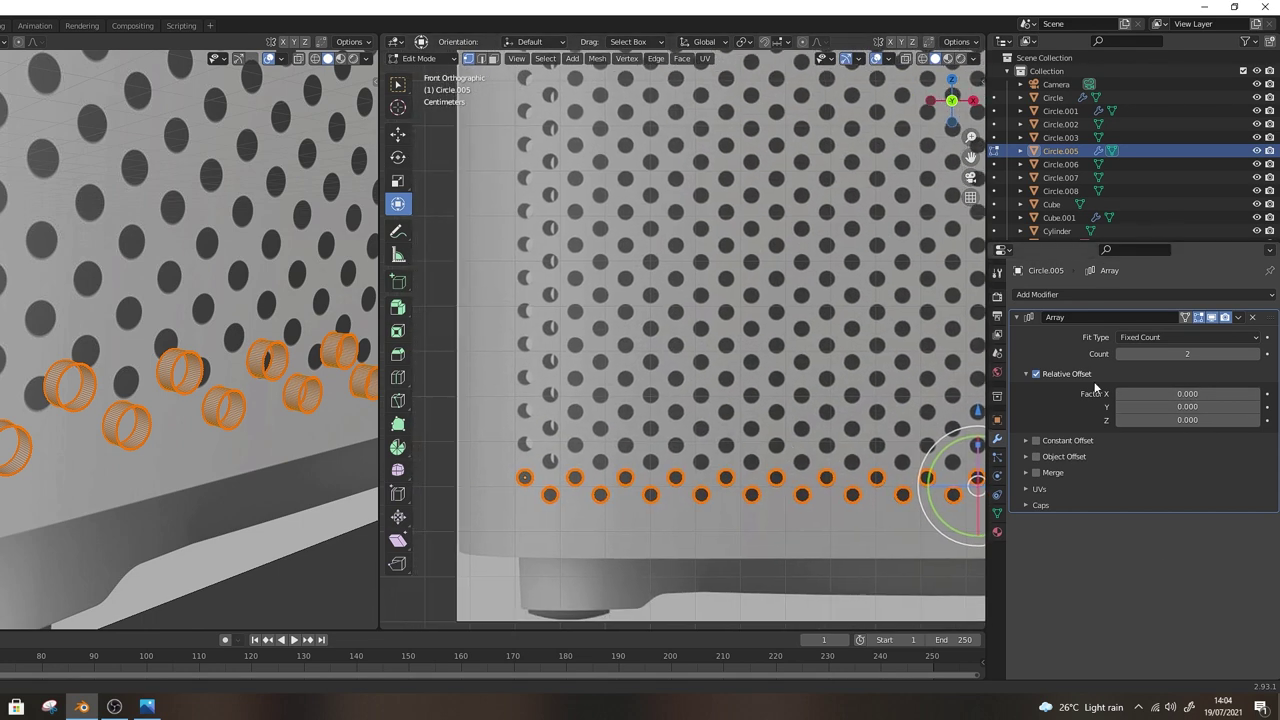
left_click_drag(1180, 406, 1198, 407)
- Show the array on the edit cage and set its count to 34
left_click(1185, 317)
scroll(955, 400, "down", 6)
middle_click_drag(975, 358, 942, 489, "shift")
left_click_drag(1215, 354, 1262, 354)
- Examine how the upper rows of arrayed tubes line up with the vent holes in the reference image
scroll(690, 230, "up", 5)
middle_click_drag(540, 140, 784, 501, "shift")
scroll(710, 472, "up", 2)
middle_click_drag(85, 323, 165, 330)
scroll(150, 328, "down", 6)
middle_click_drag(115, 200, 138, 332, "shift")
scroll(137, 332, "up", 5)
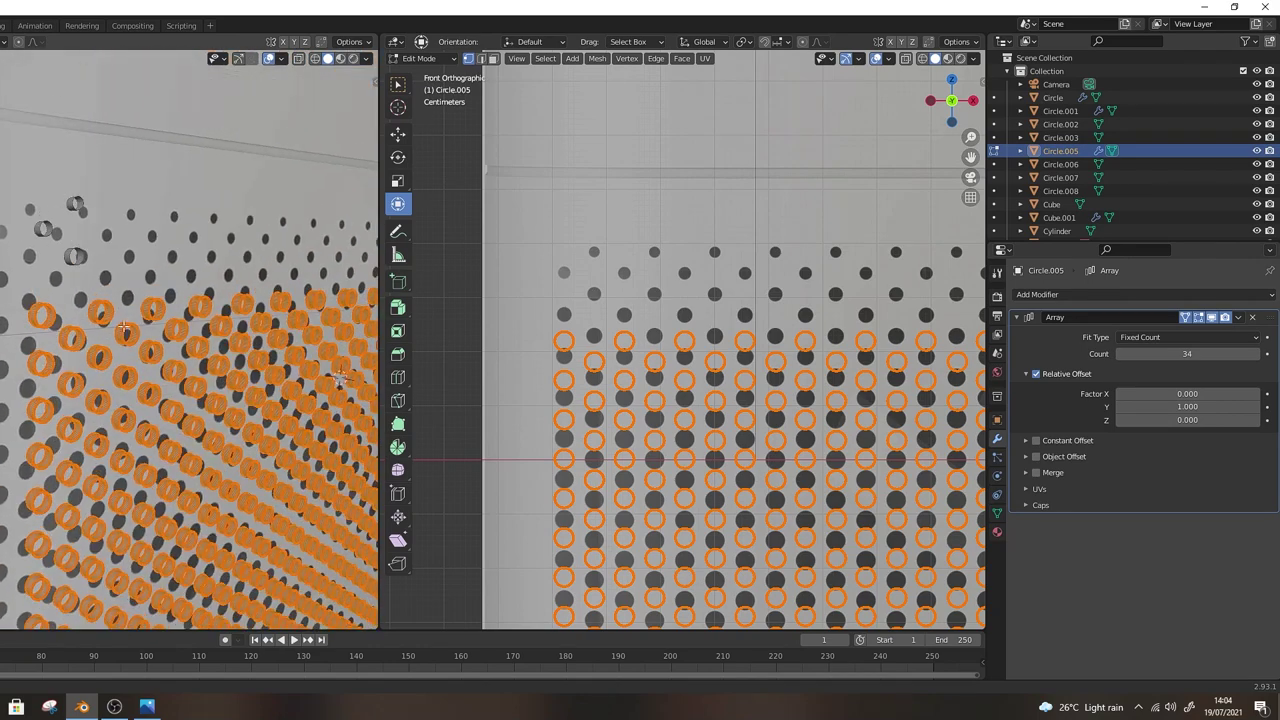
scroll(848, 381, "up", 1)
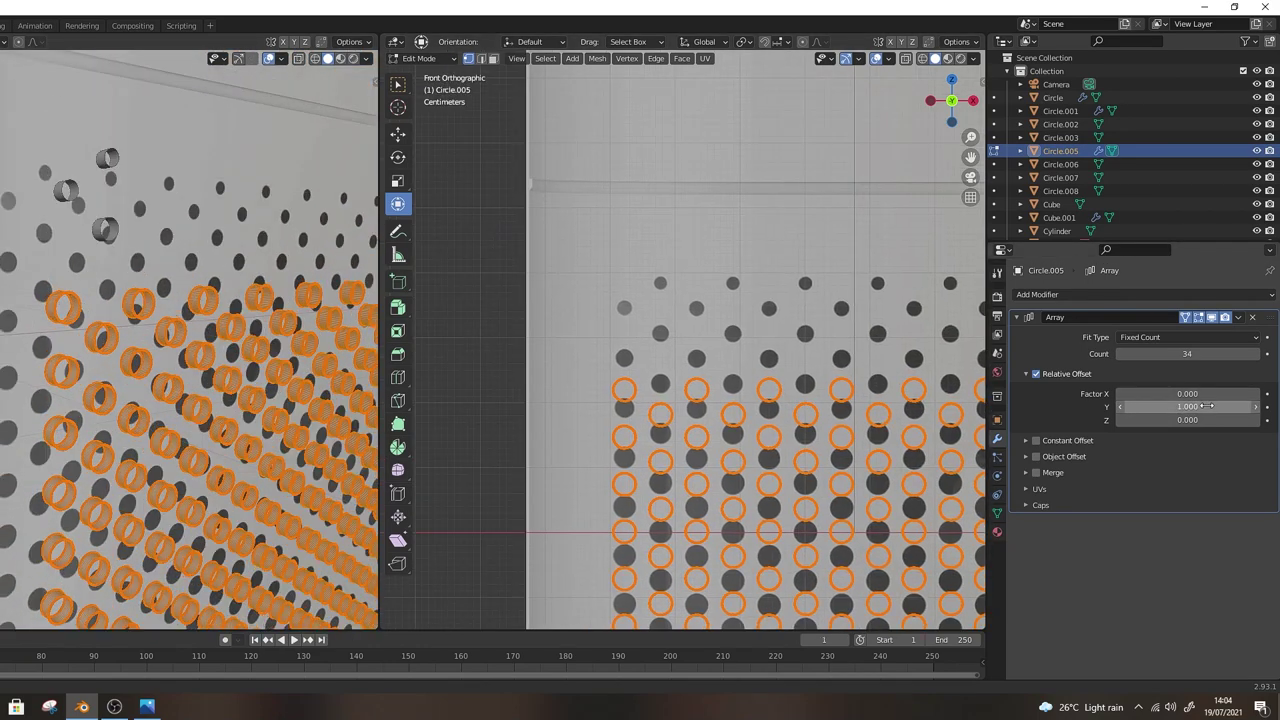
- Set the tube array's relative offset to 1.020 in Y and check the fit against the reference vent holes
left_click_drag(1187, 406, 1200, 406)
scroll(646, 253, "down", 3)
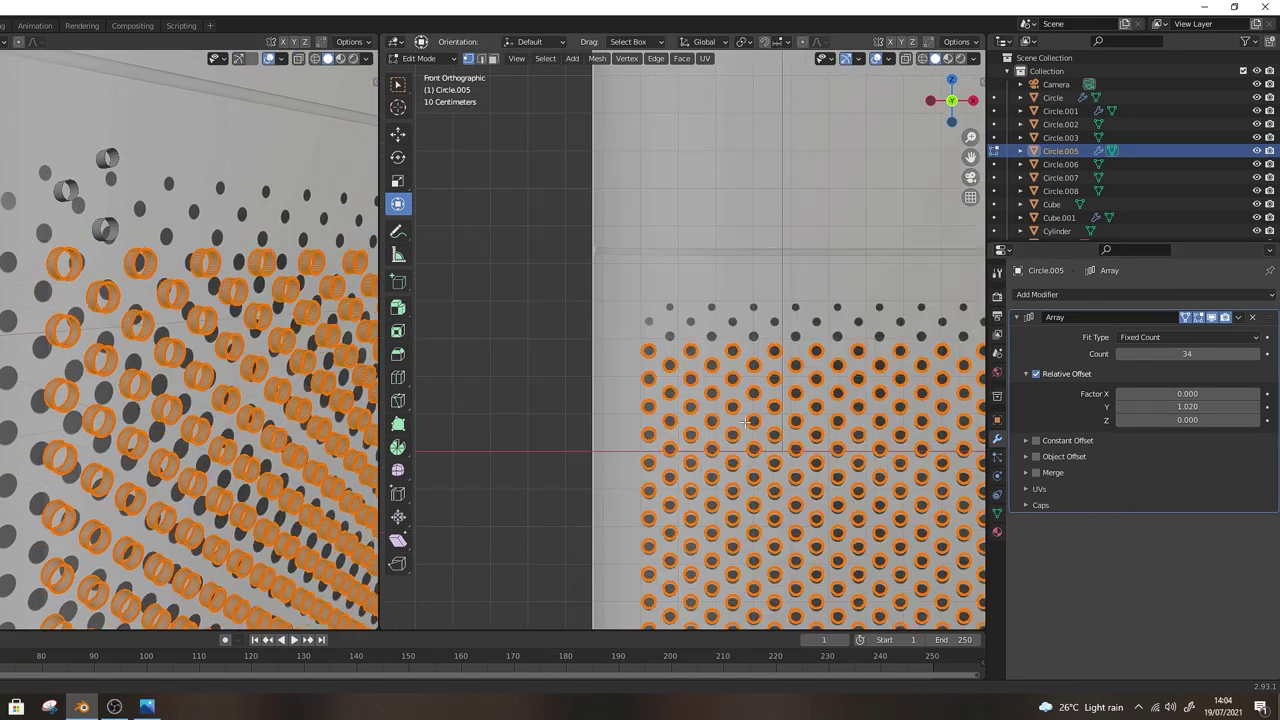
middle_click_drag(646, 253, 671, 448, "shift")
scroll(671, 448, "down", 1)
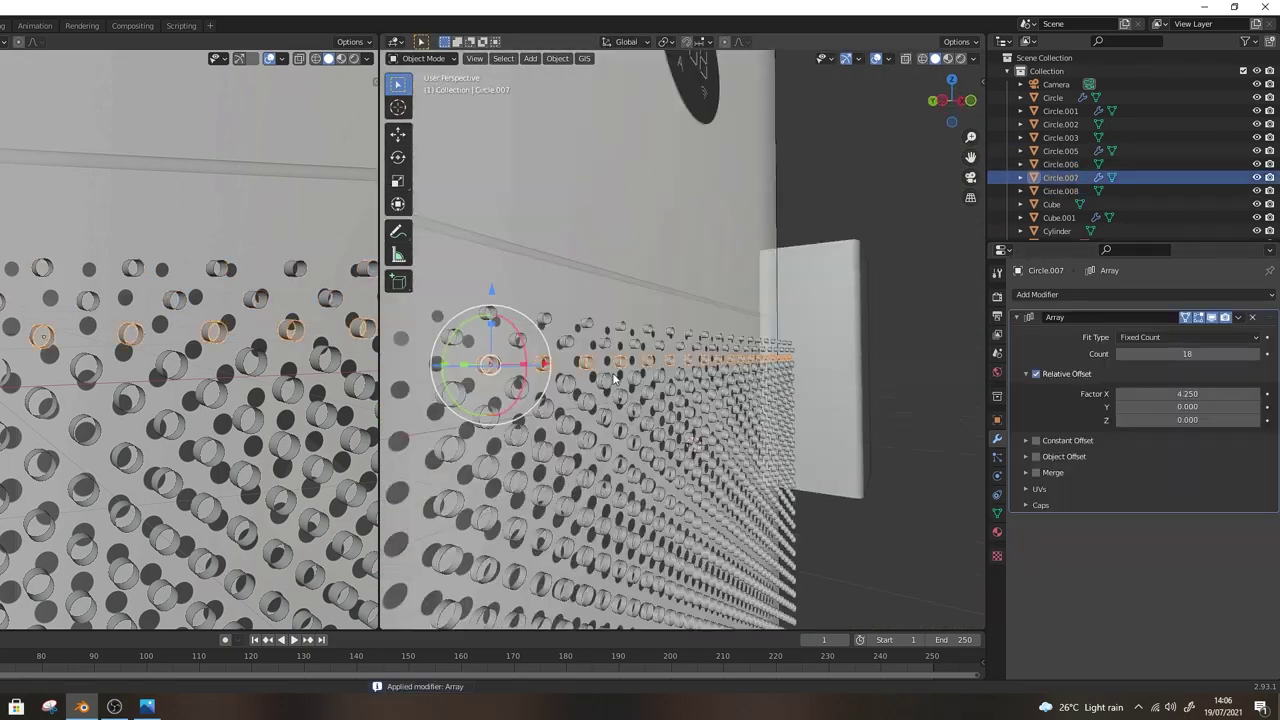
- Box-select the body-facing end vertices of the tube cutters along their full height in the side view
left_click(603, 398)
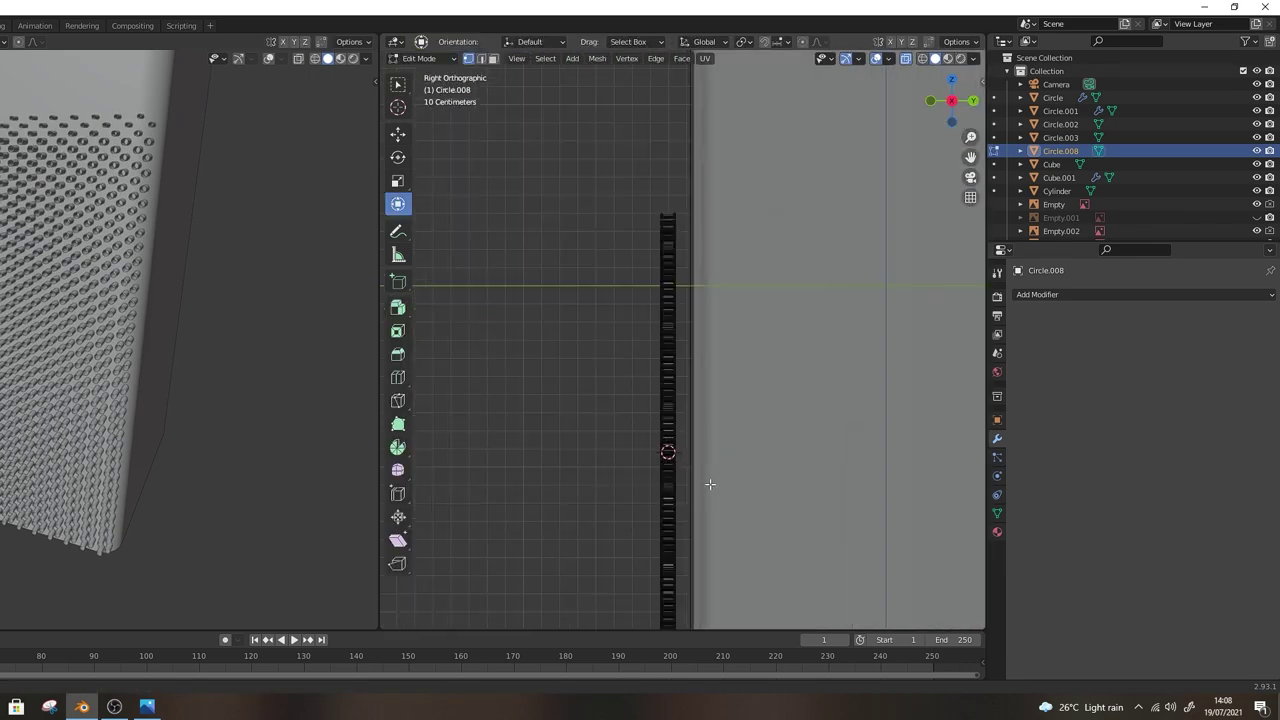
scroll(679, 340, "up", 2)
left_click_drag(661, 144, 705, 699)
middle_click_drag(707, 580, 686, 300, "shift")
left_click_drag(687, 590, 645, 320, "shift")
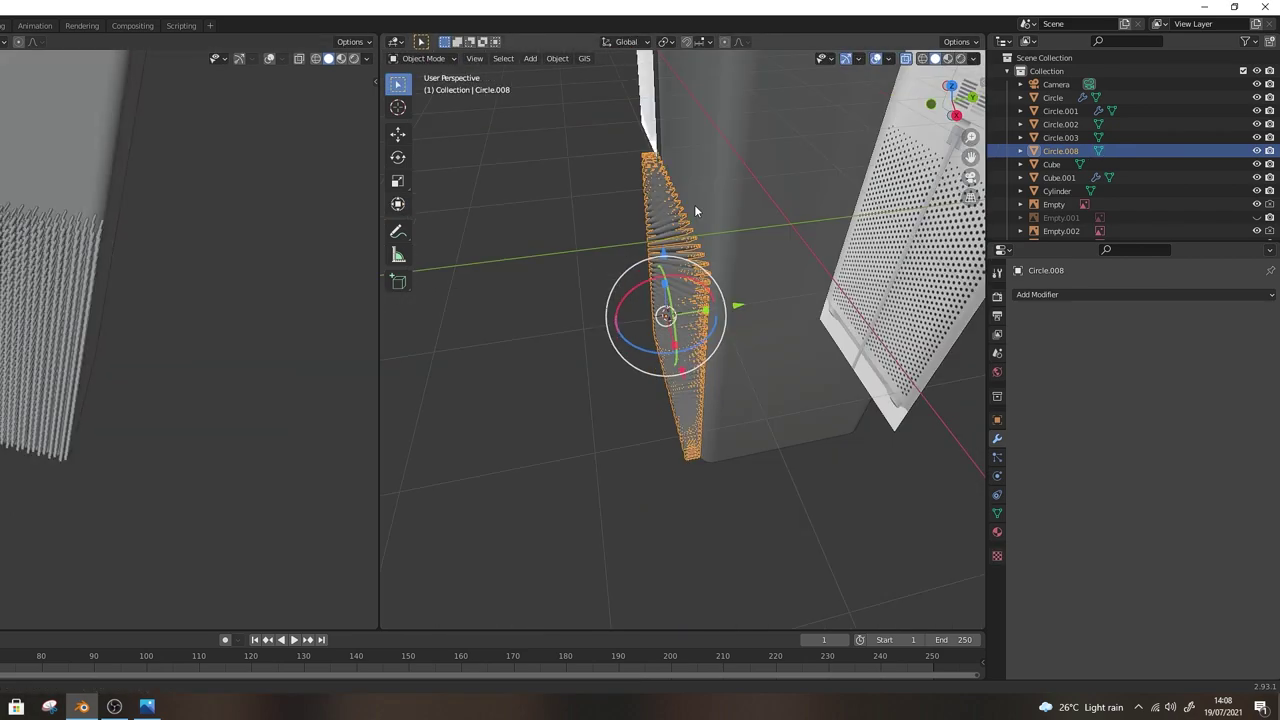
- Turn off X-ray, save the file, and add a Boolean modifier to the purifier body using the tube cutters
key("alt+z")
left_click(830, 281)
middle_click_drag(762, 134, 890, 250)
key("ctrl+s")
left_click(997, 438)
left_click(1048, 294)
left_click(1009, 361)
middle_click_drag(890, 355, 921, 351)
left_click(1252, 370)
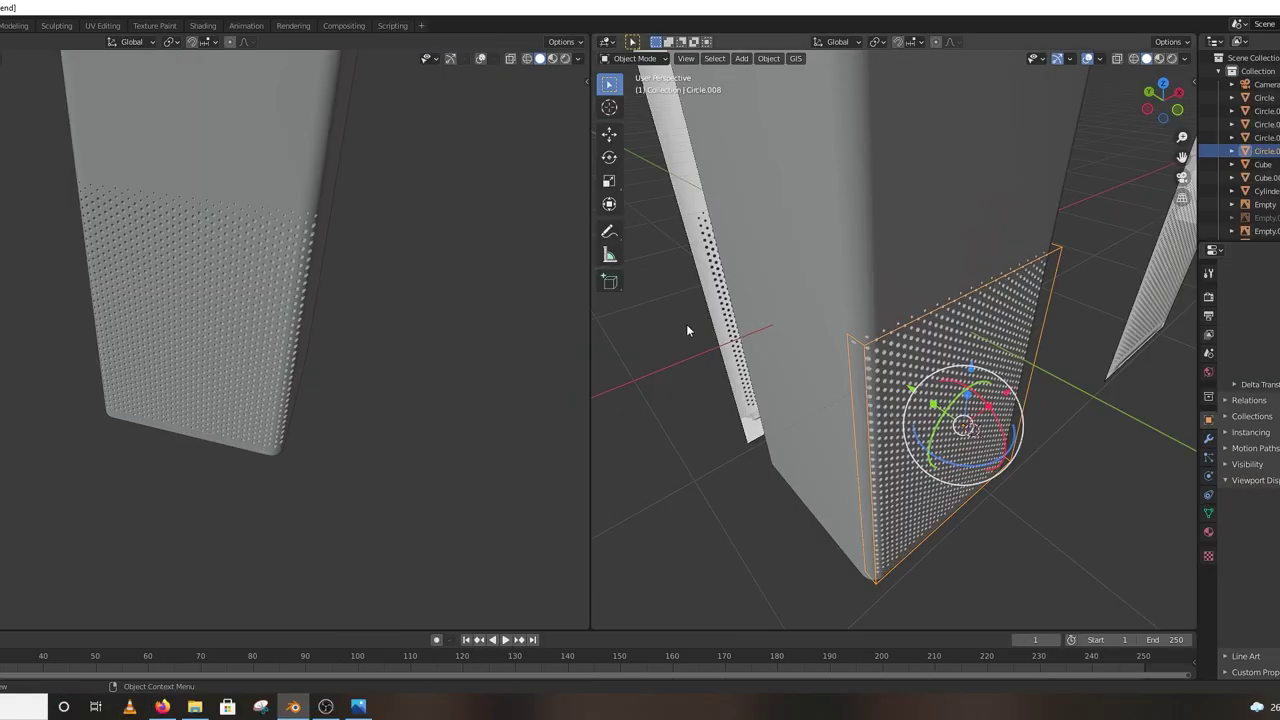
- Inspect the perforated front, select the purifier body and apply its Boolean modifier
middle_click_drag(1006, 366, 809, 334)
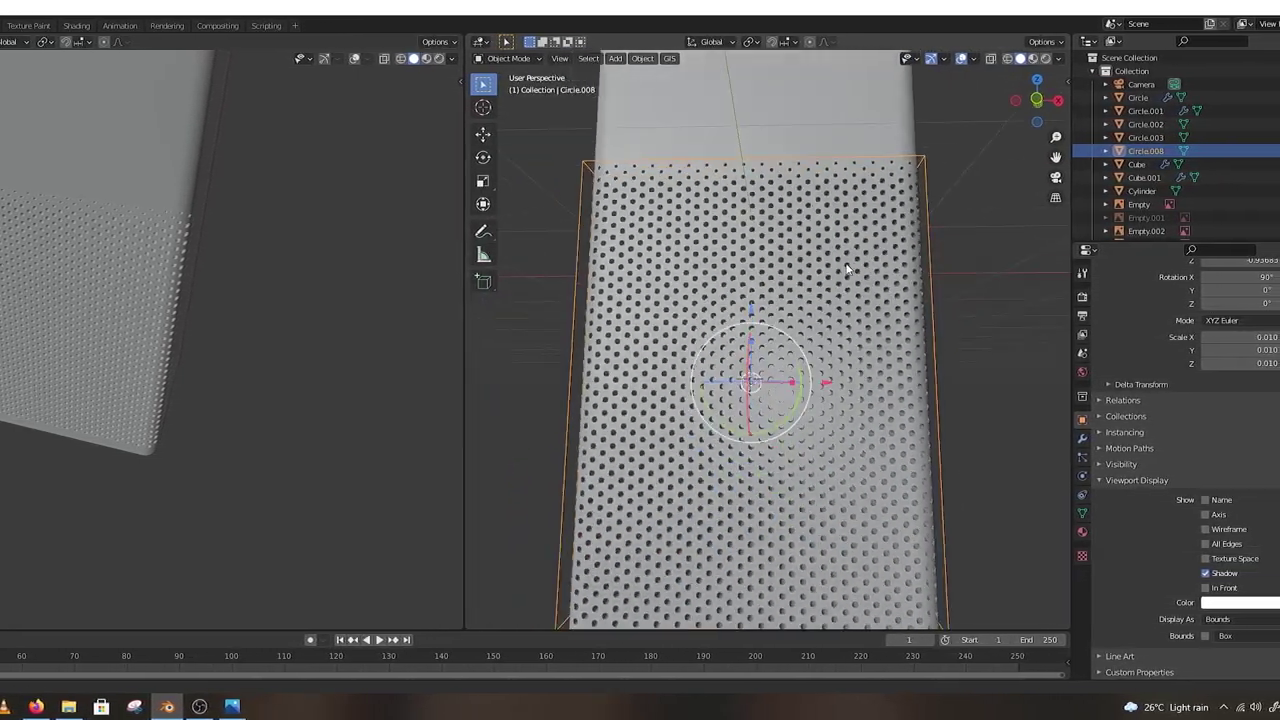
scroll(846, 268, "down", 4)
scroll(809, 334, "down", 1)
scroll(849, 271, "up", 5)
left_click(774, 271)
scroll(848, 384, "down", 3)
middle_click_drag(848, 386, 785, 388)
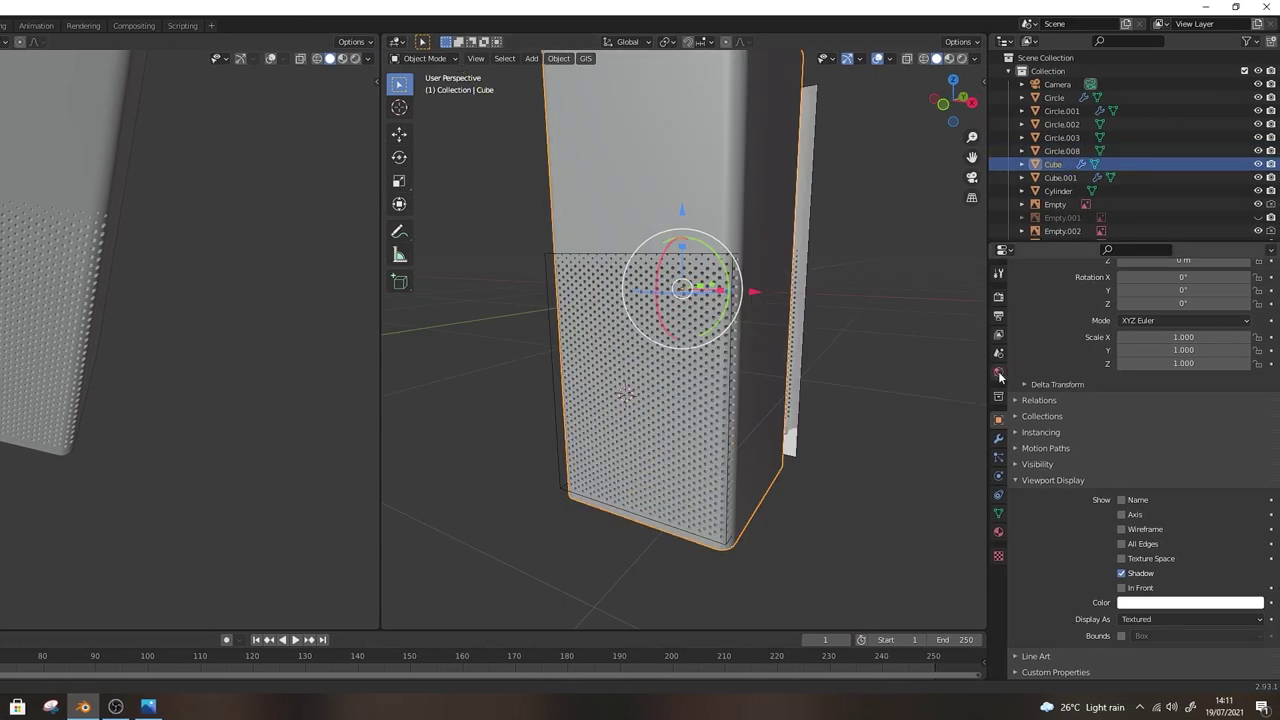
left_click(1006, 439)
left_click(1248, 318)
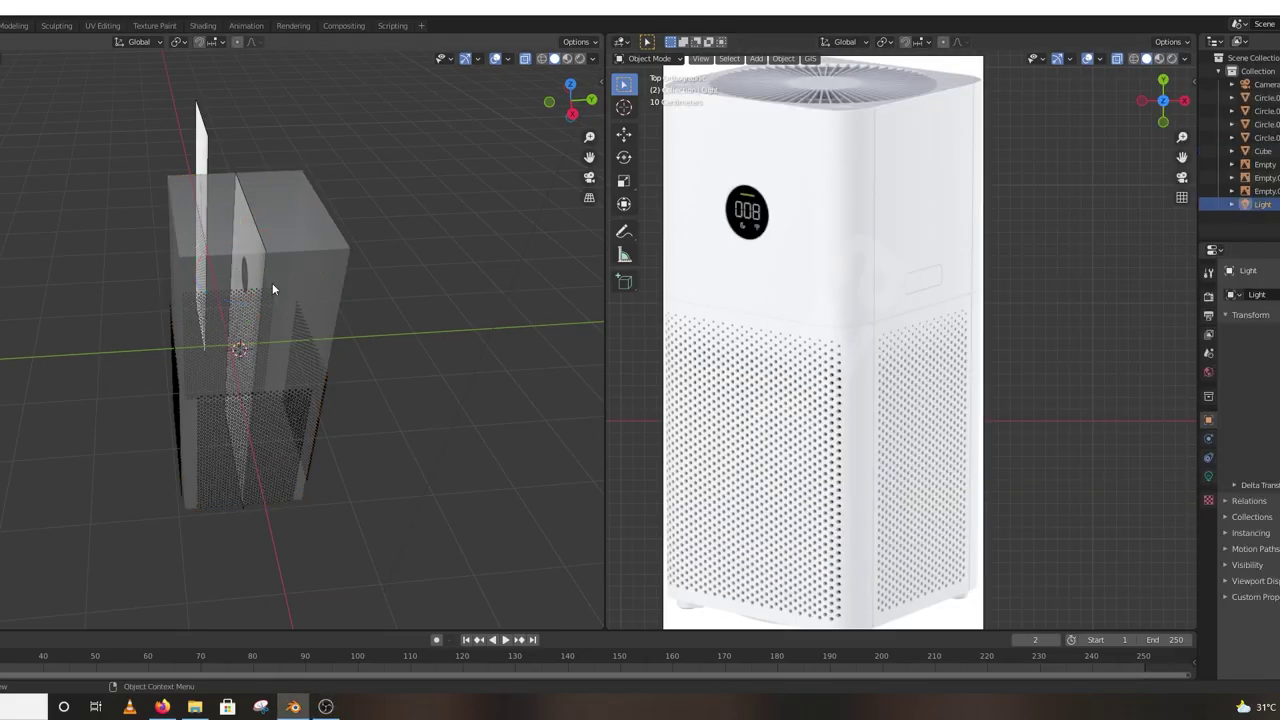
middle_click_drag(272, 283, 262, 245)
left_click(267, 252)
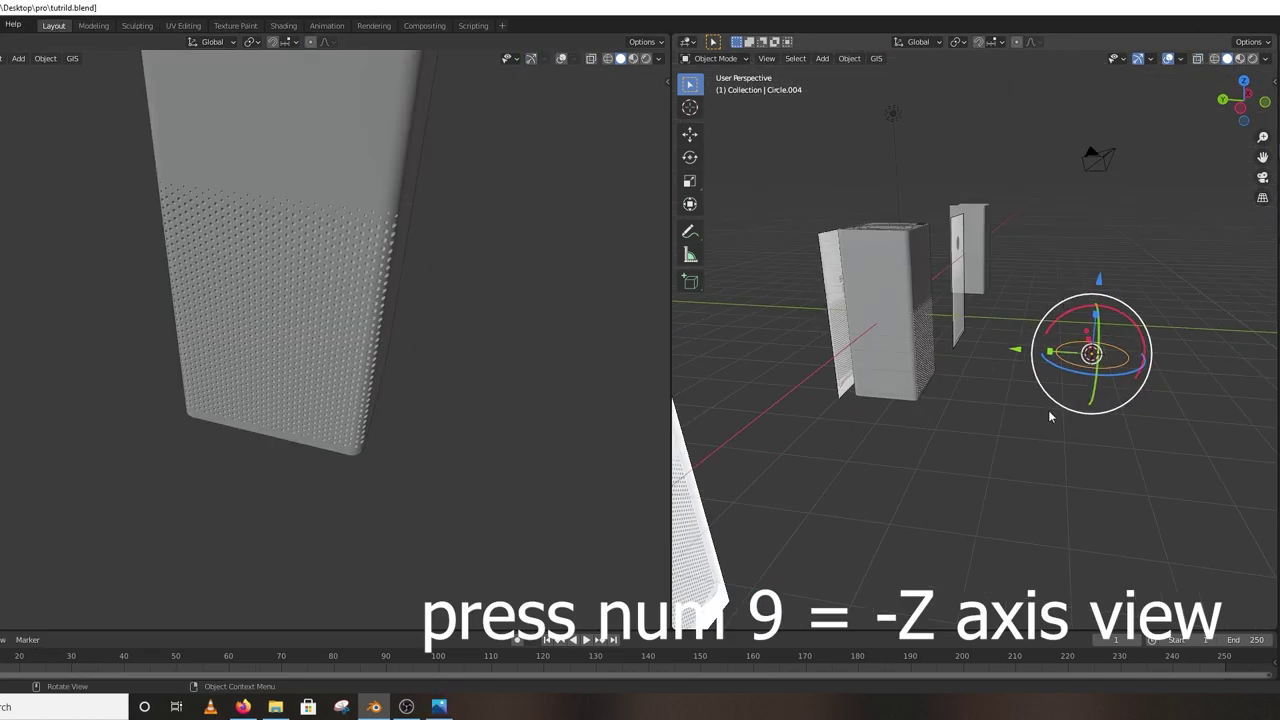
- Move the circle about 5.9 m along Y to the body, and snap the 3D cursor to the body's bottom face
key("KP_9")
key("g")
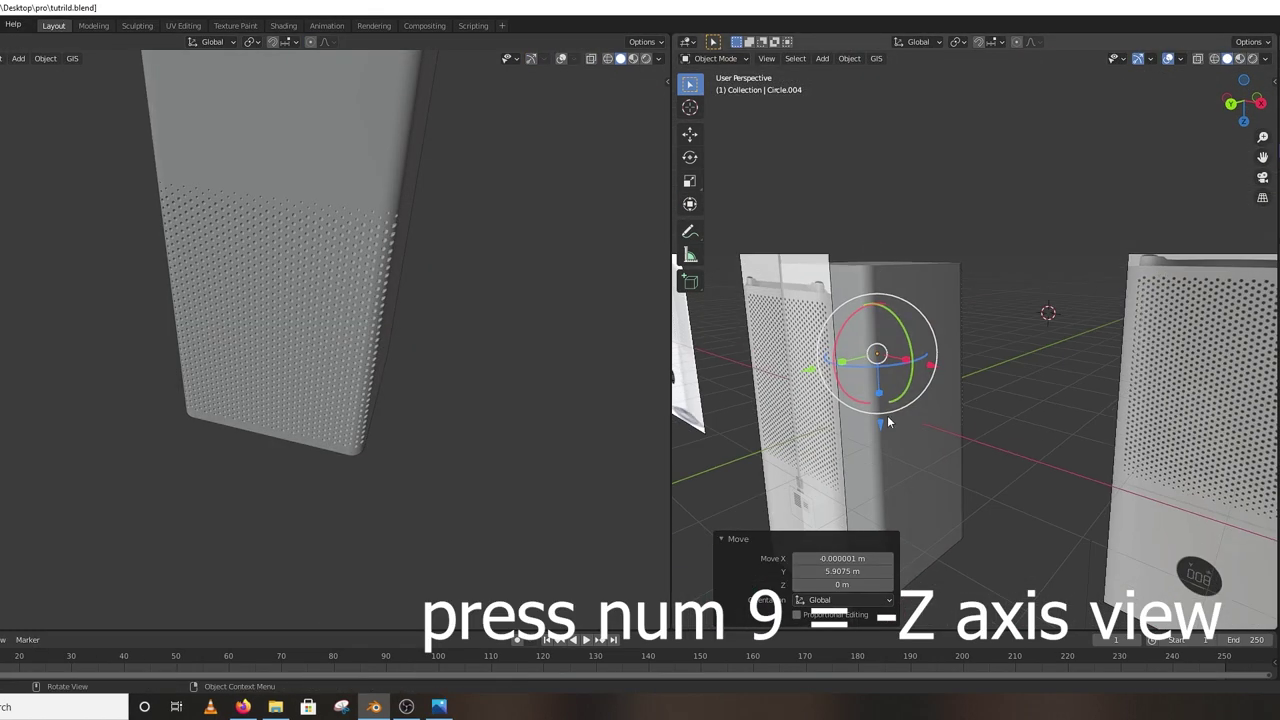
middle_click_drag(887, 415, 879, 348)
key("Tab")
left_click(866, 335)
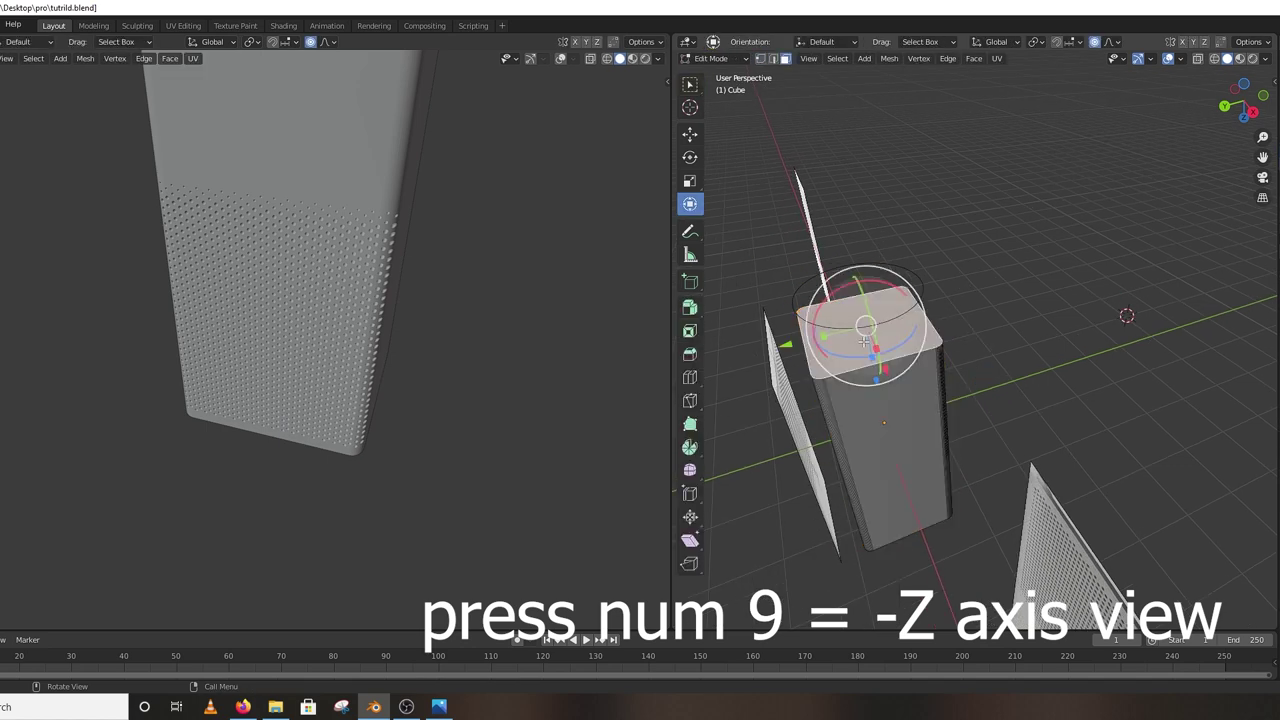
key("shift+s")
left_click(880, 418)
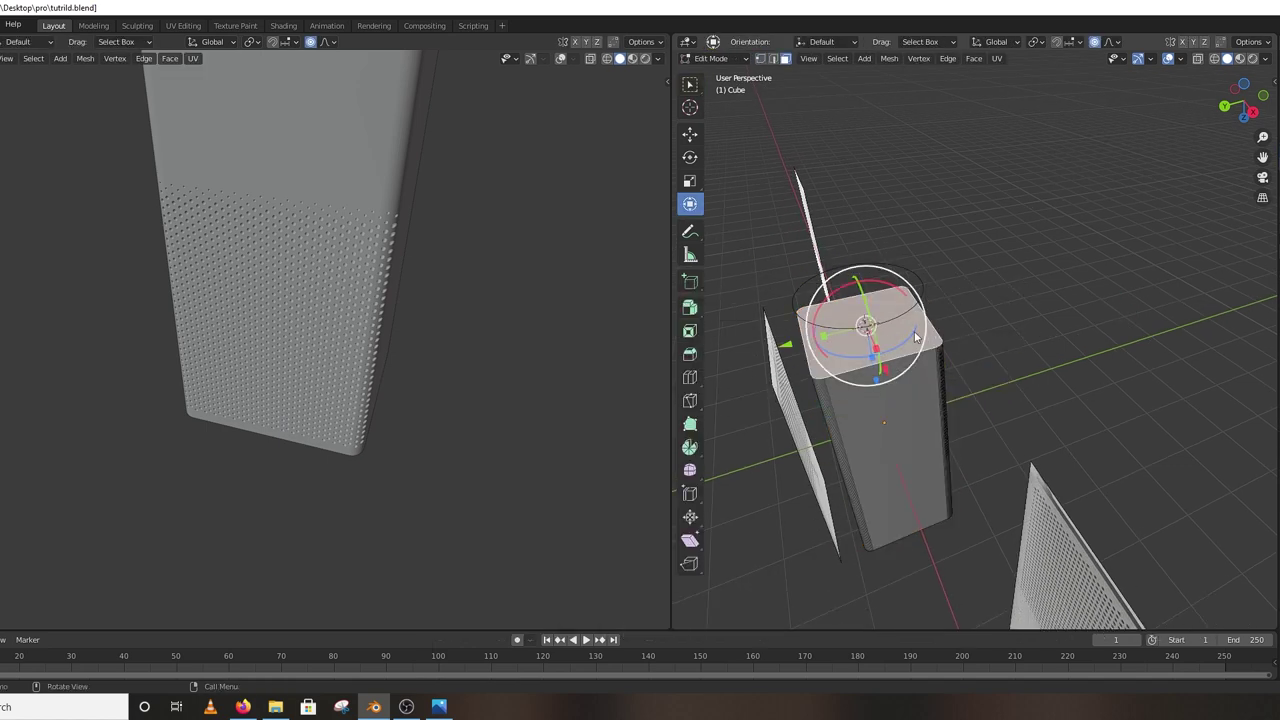
- Return to object mode and snap the circle to the 3D cursor on the body's bottom face
key("Tab")
left_click(903, 322)
middle_click_drag(903, 322, 1009, 304)
scroll(1012, 306, "up", 7)
key("shift+s")
left_click(1035, 262)
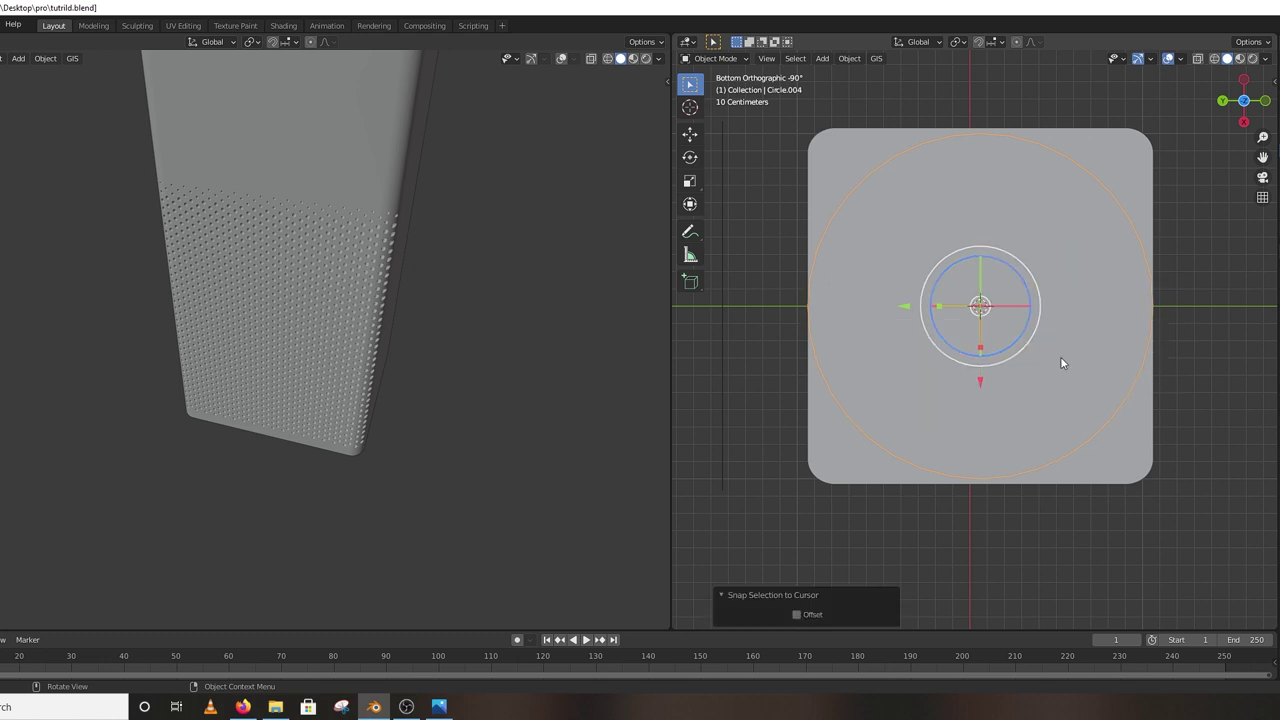
- Scale the circle down to about a quarter of the bottom face's width, keeping it centred
key("s")
left_click(1013, 334)
middle_click_drag(1050, 376, 1014, 303, "alt")
key("s")
left_click(1019, 302)
- Enter edit mode on the circle and add a Mirror modifier on the X axis
key("Tab")
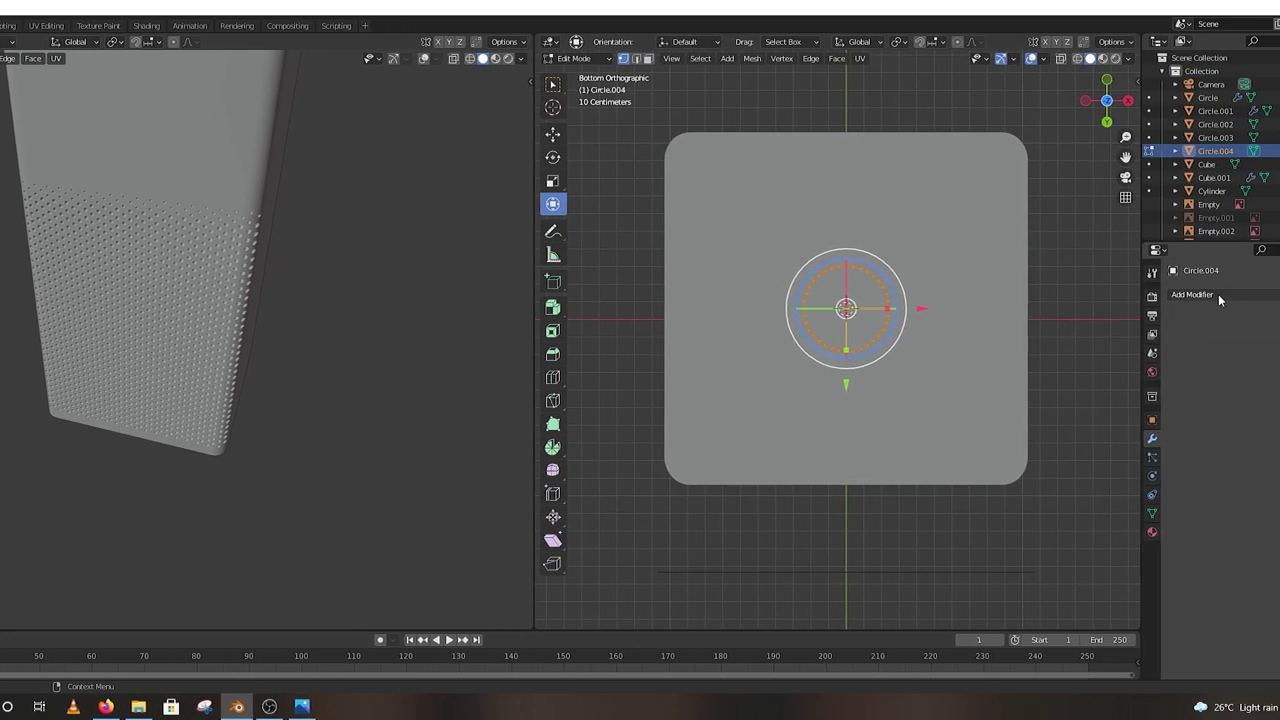
left_click(1219, 294)
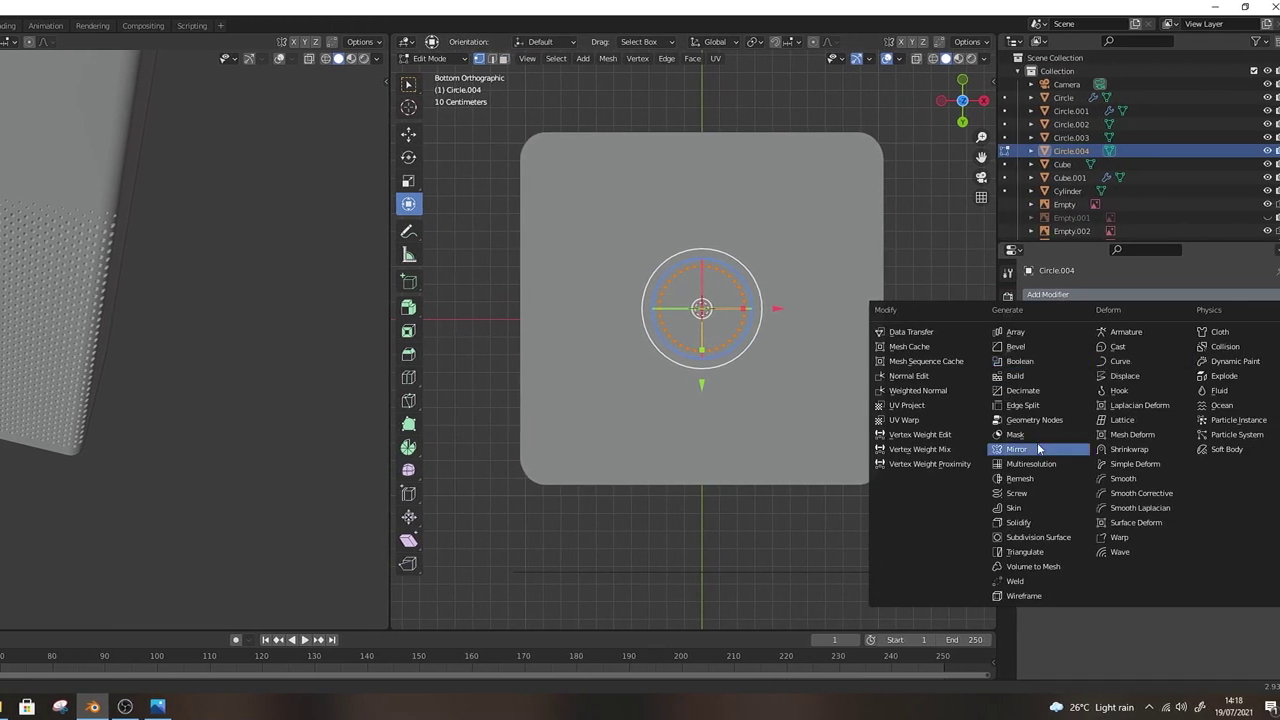
left_click(1039, 449)
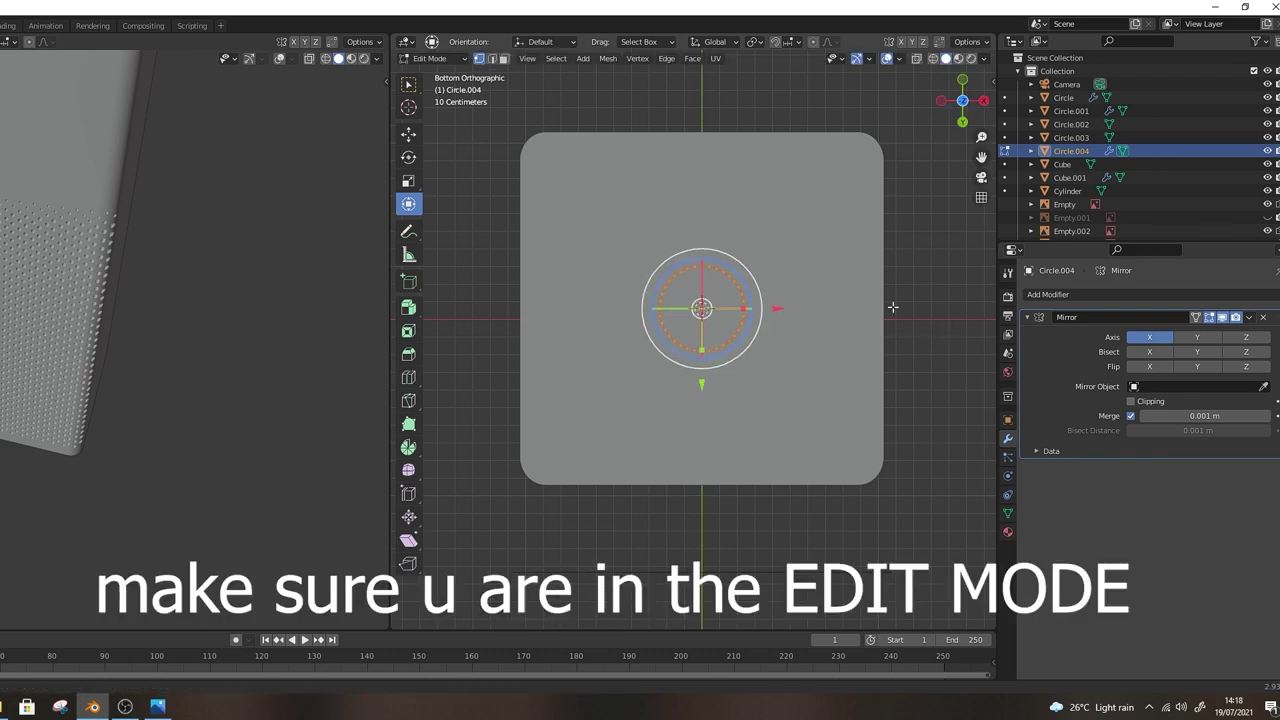
- Move the circle about -0.73 m in X and about 0.73 m in Y into a corner, and mirror it across Y too
left_click_drag(779, 308, 764, 309)
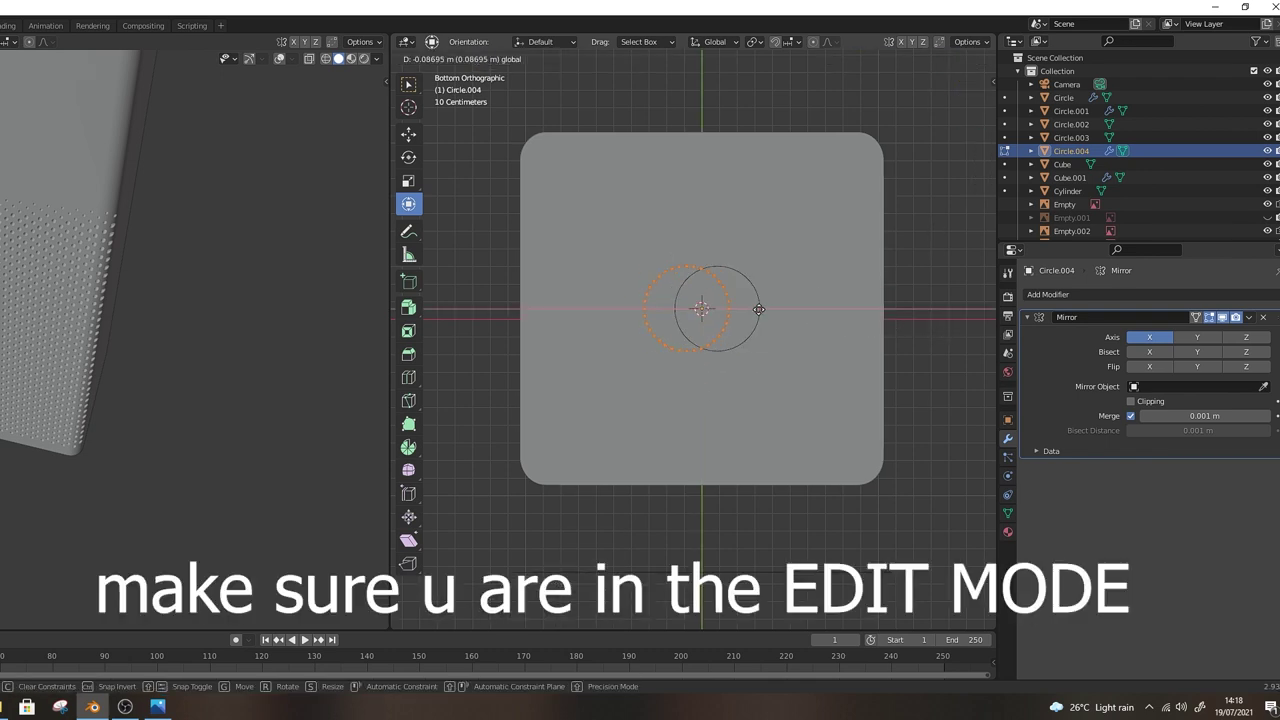
left_click_drag(647, 315, 648, 315)
key("g")
key("y")
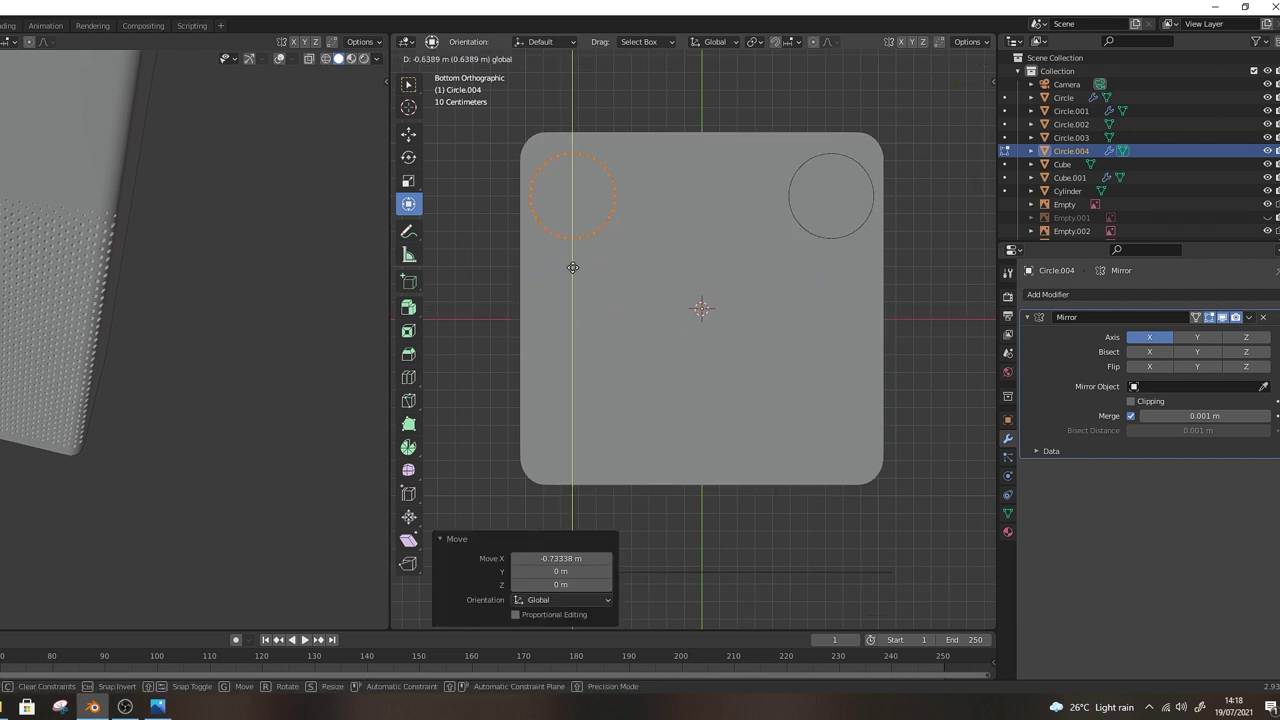
left_click(572, 252)
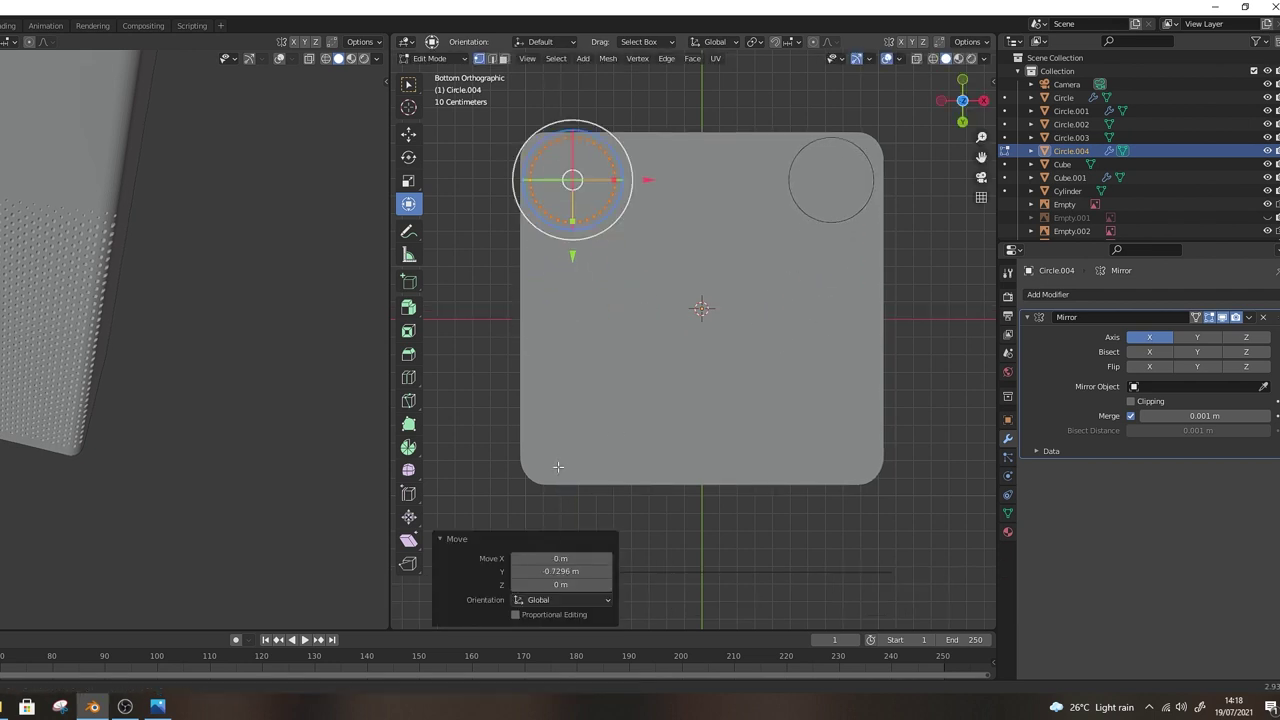
left_click(1198, 338)
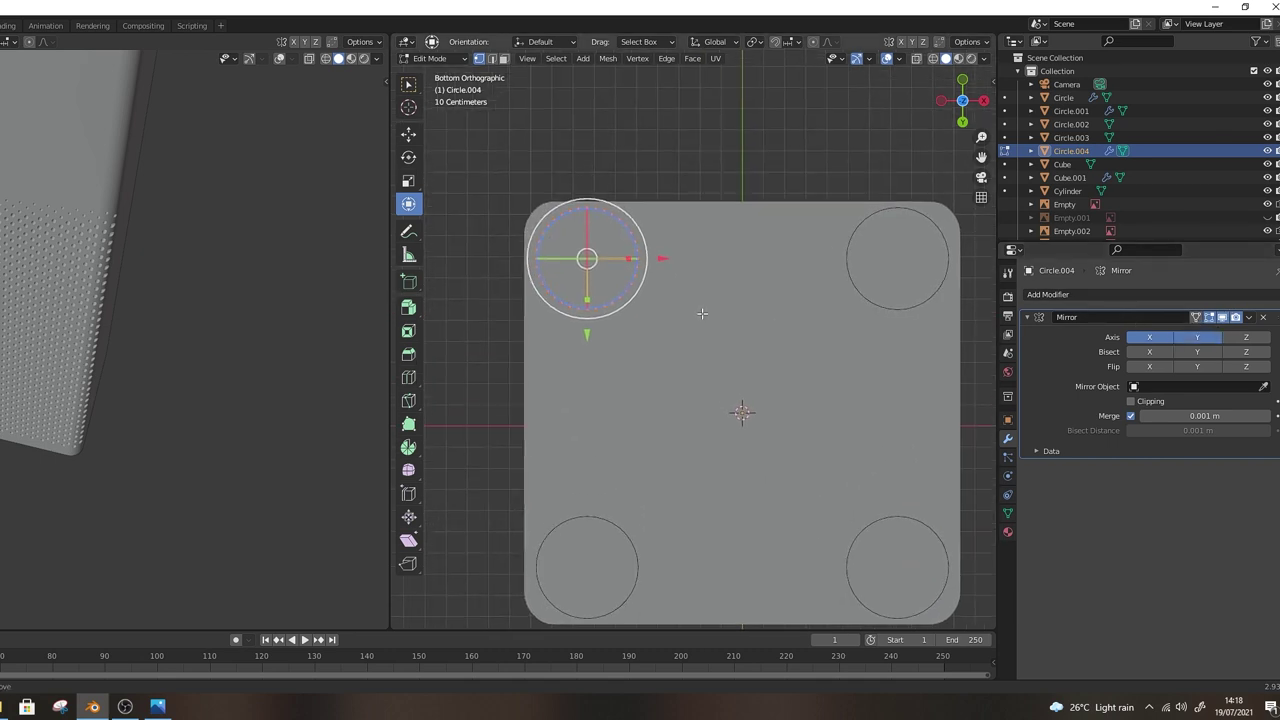
- Use proportional editing with Sphere falloff to pull the circle's inner vertex along X to the mirror centre, with a proportional size of about 0.043
left_click(829, 42)
left_click(797, 117)
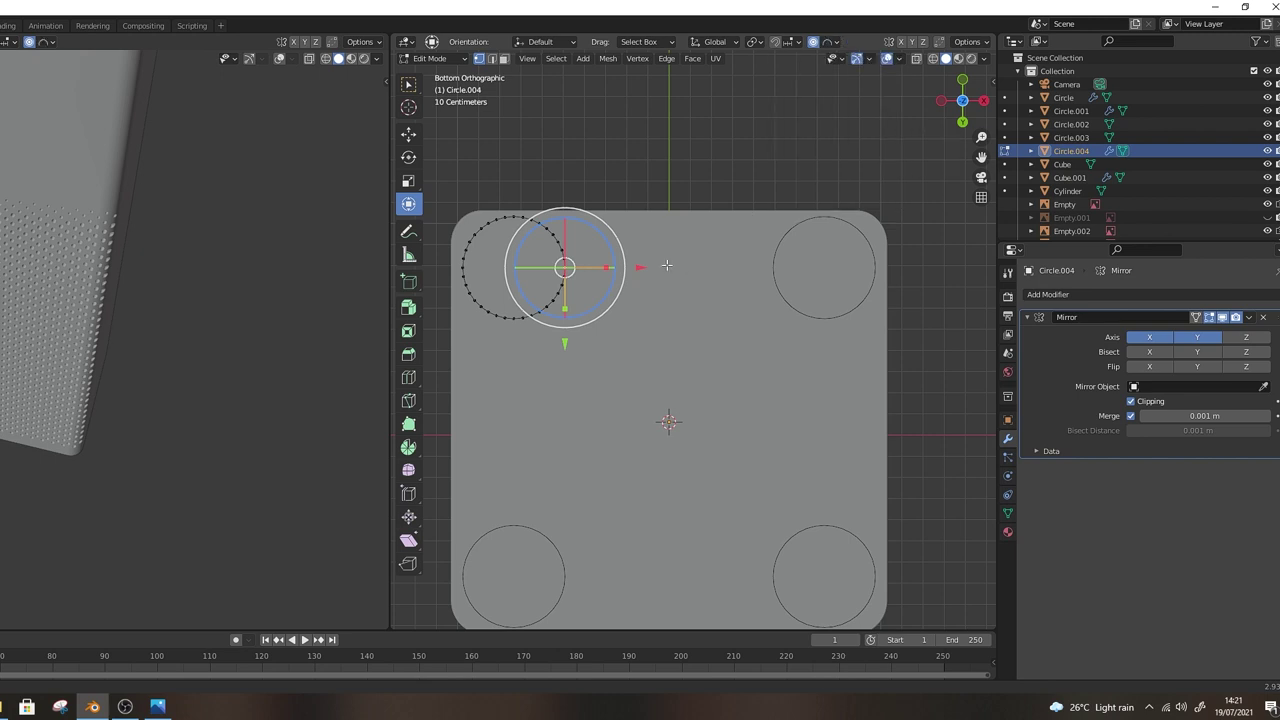
key("g")
key("x")
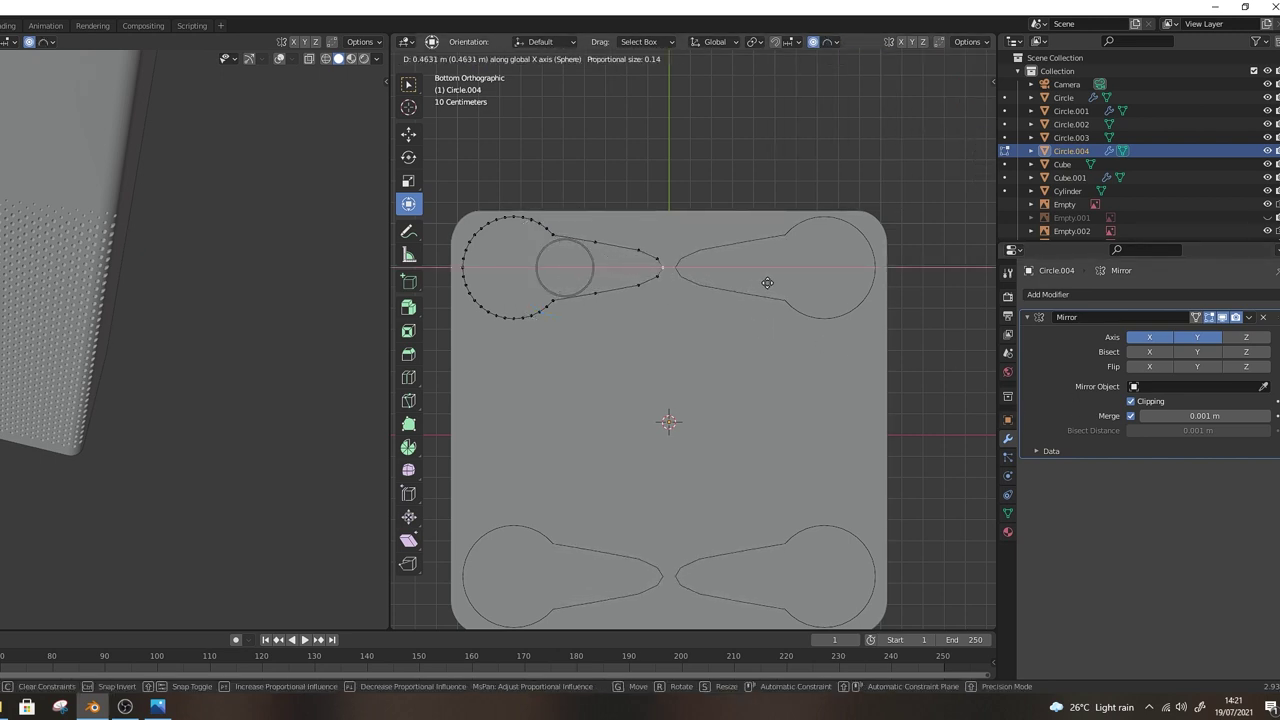
scroll(840, 286, "up", 13)
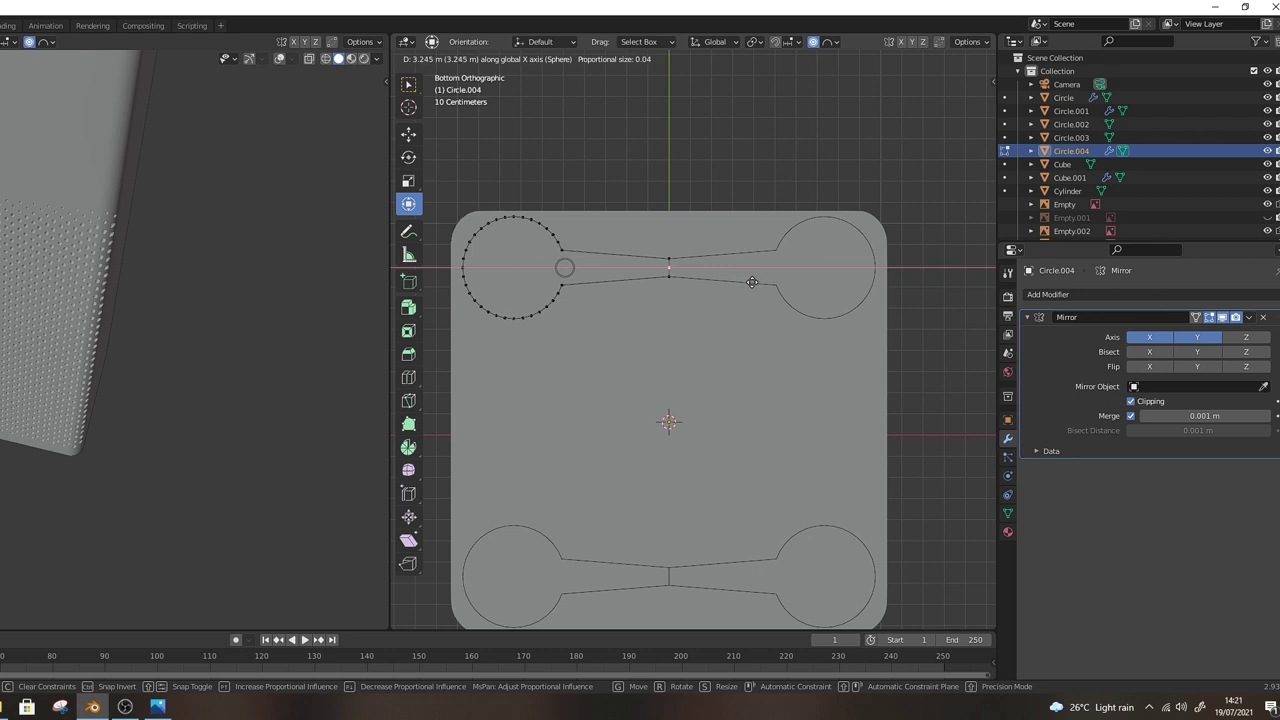
left_click(759, 283)
- Scale the X bridge's middle vertices by 2.0 along Y to straighten its edges, and delete the vertex between them
scroll(700, 280, "up", 4)
middle_click_drag(687, 285, 723, 370, "shift")
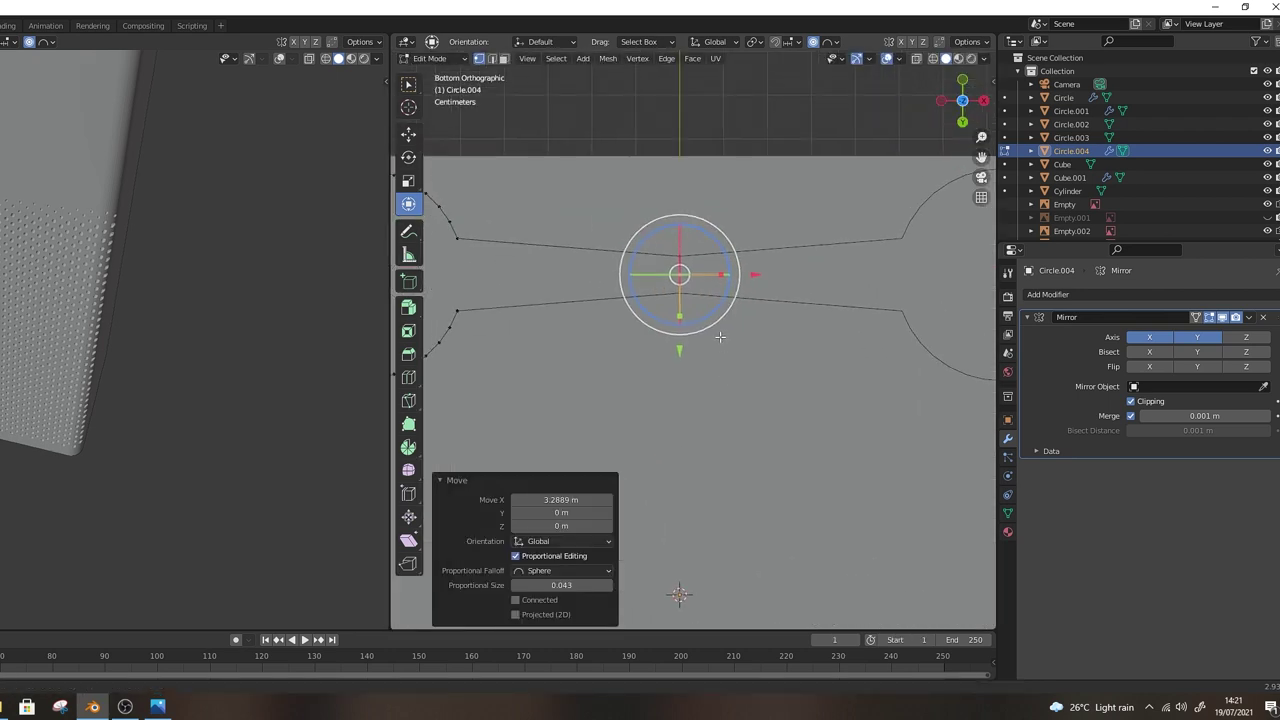
left_click(734, 367)
key("s")
key("y")
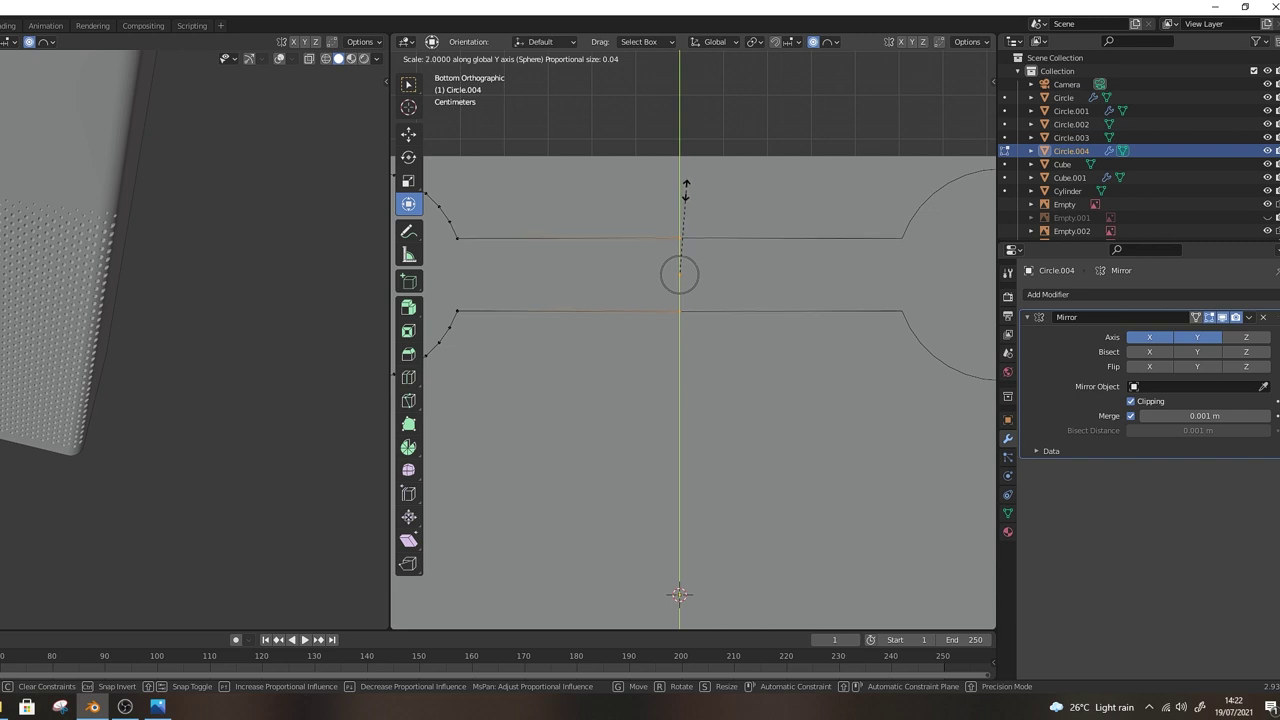
key("Return")
key("x")
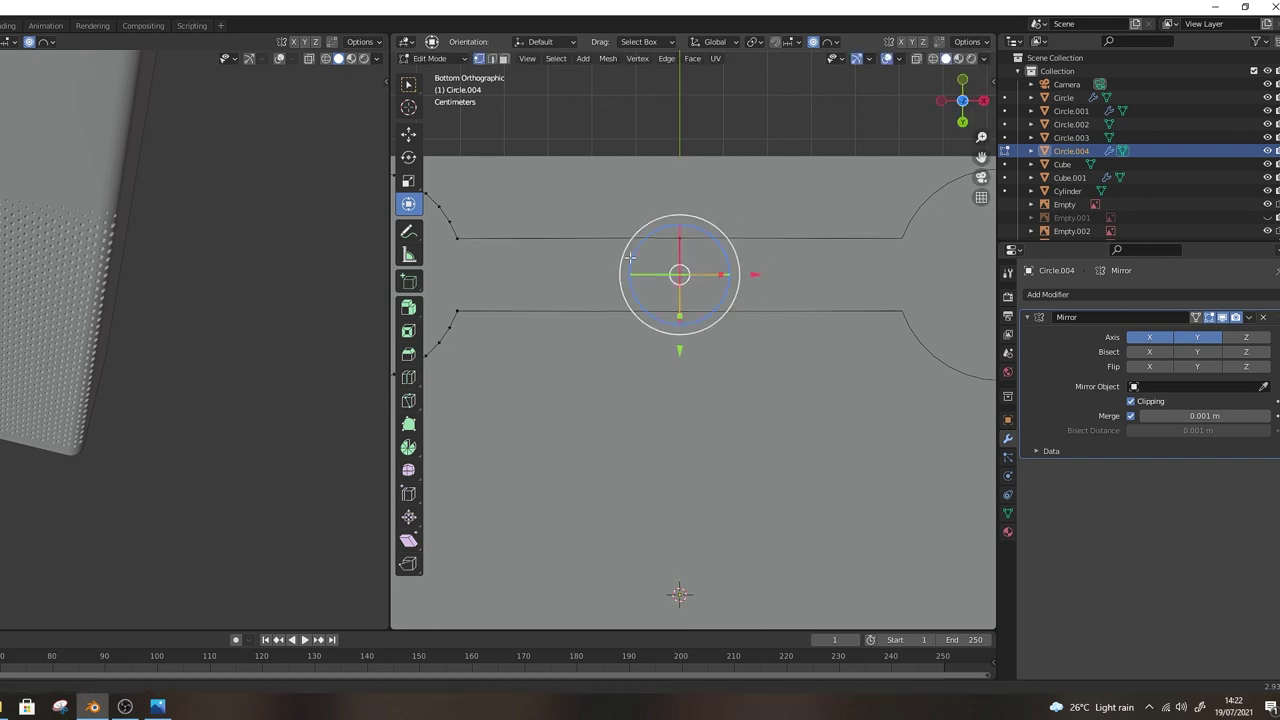
left_click(723, 288)
scroll(703, 321, "down", 2)
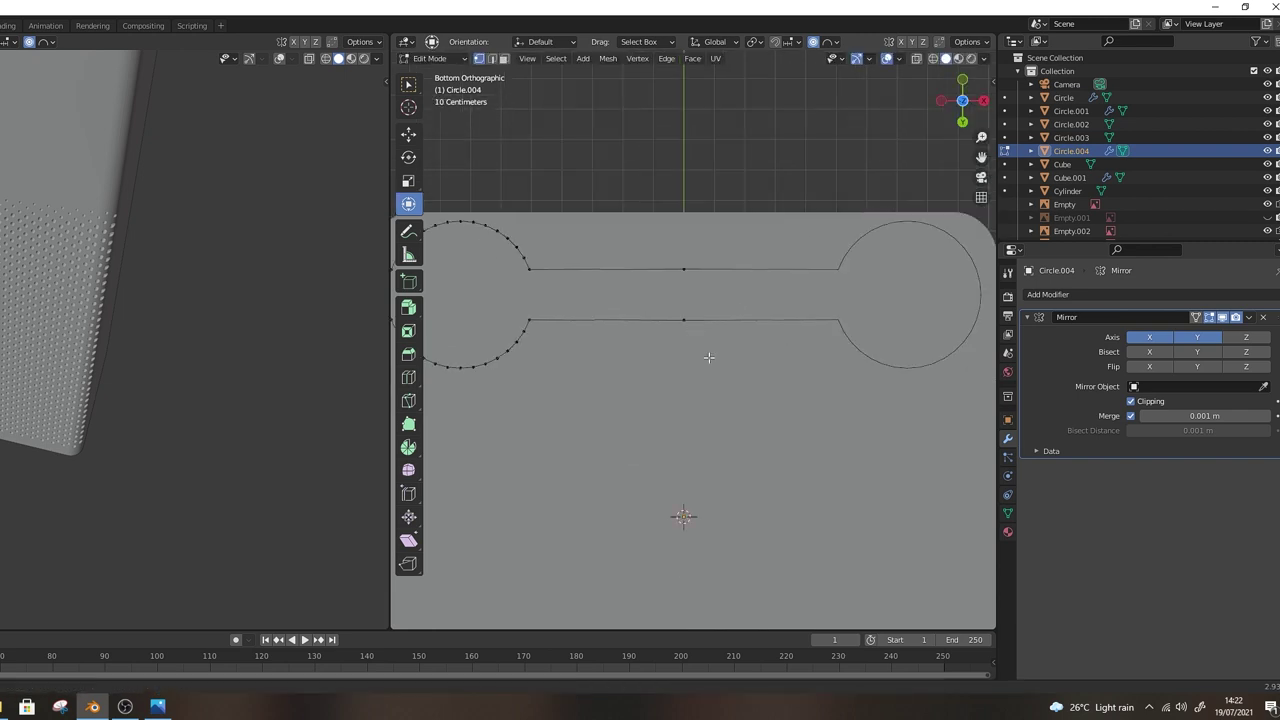
- Pull the corner circle's vertex facing the other mirrored circle along Y until it meets the mirror centre
key("Tab")
key("Tab")
scroll(621, 306, "down", 3)
middle_click_drag(621, 309, 670, 222, "shift")
left_click(606, 269)
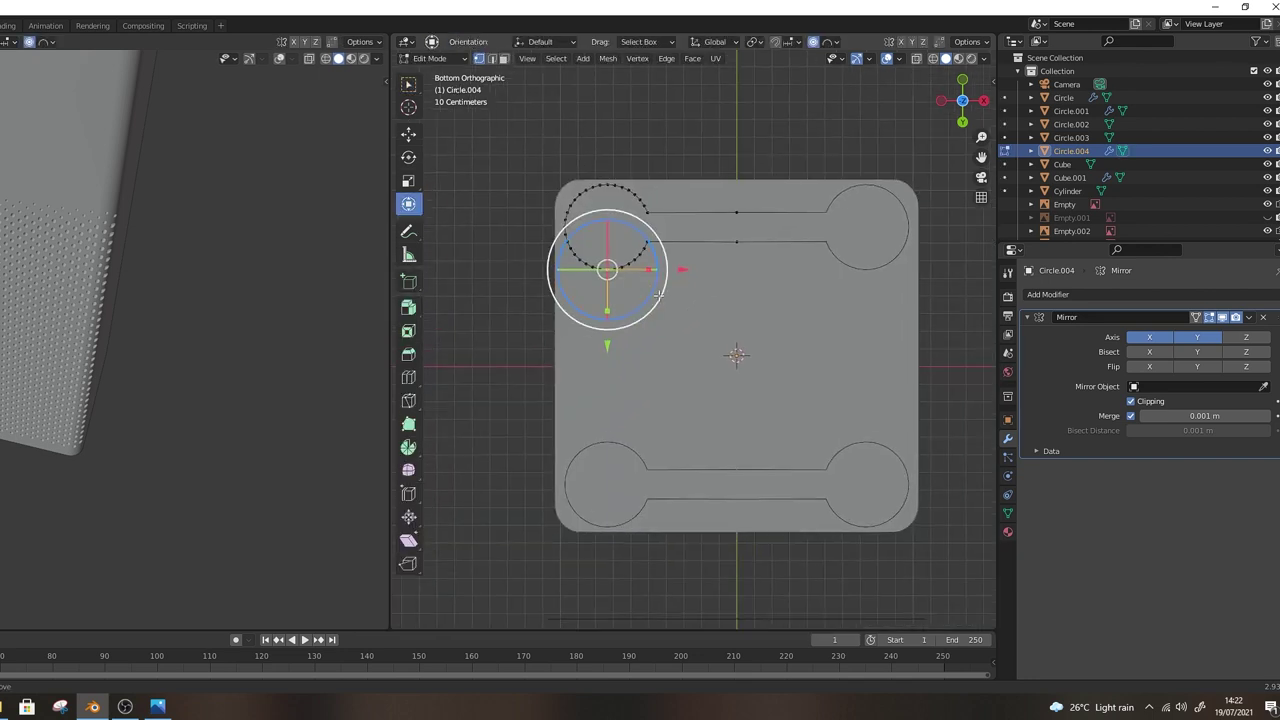
key("g")
key("y")
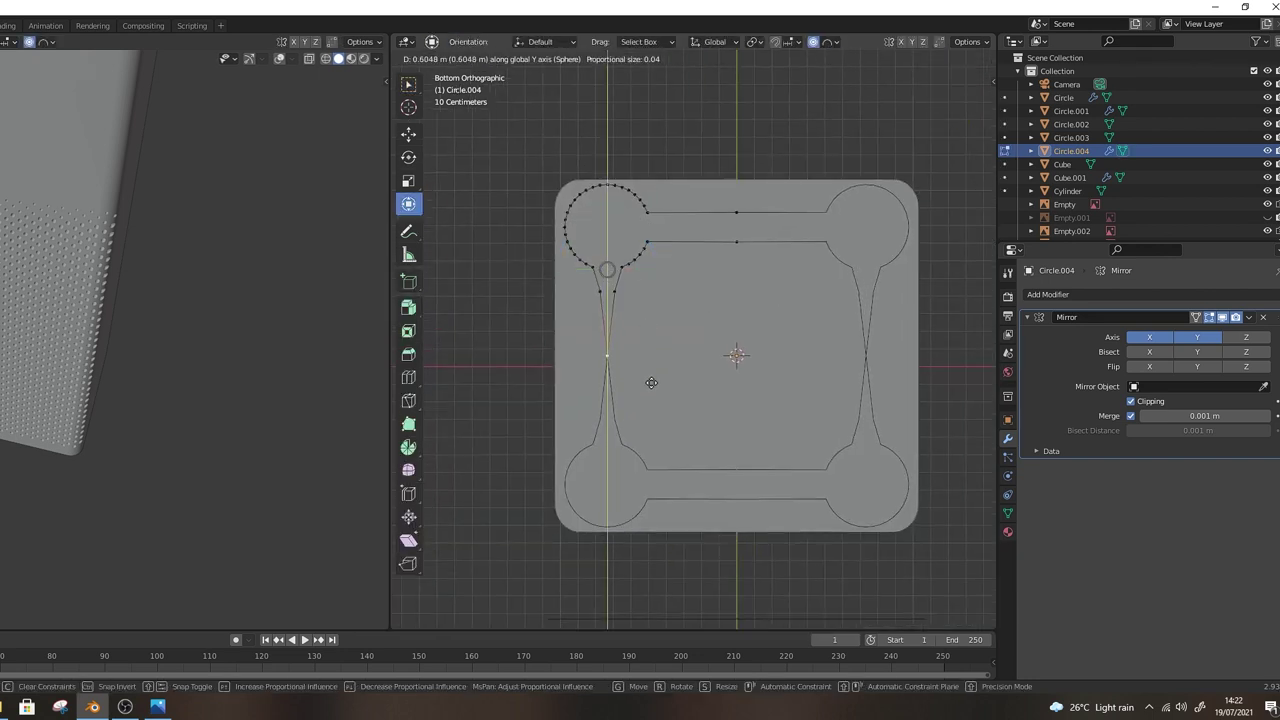
left_click(645, 225)
- Delete the centre vertex of the Y bridge and scale its two middle vertices along X to straighten the edges
scroll(636, 318, "up", 3)
middle_click_drag(636, 318, 693, 292, "shift")
left_click_drag(595, 329, 612, 355)
key("x")
left_click(612, 355)
key("s")
key("x")
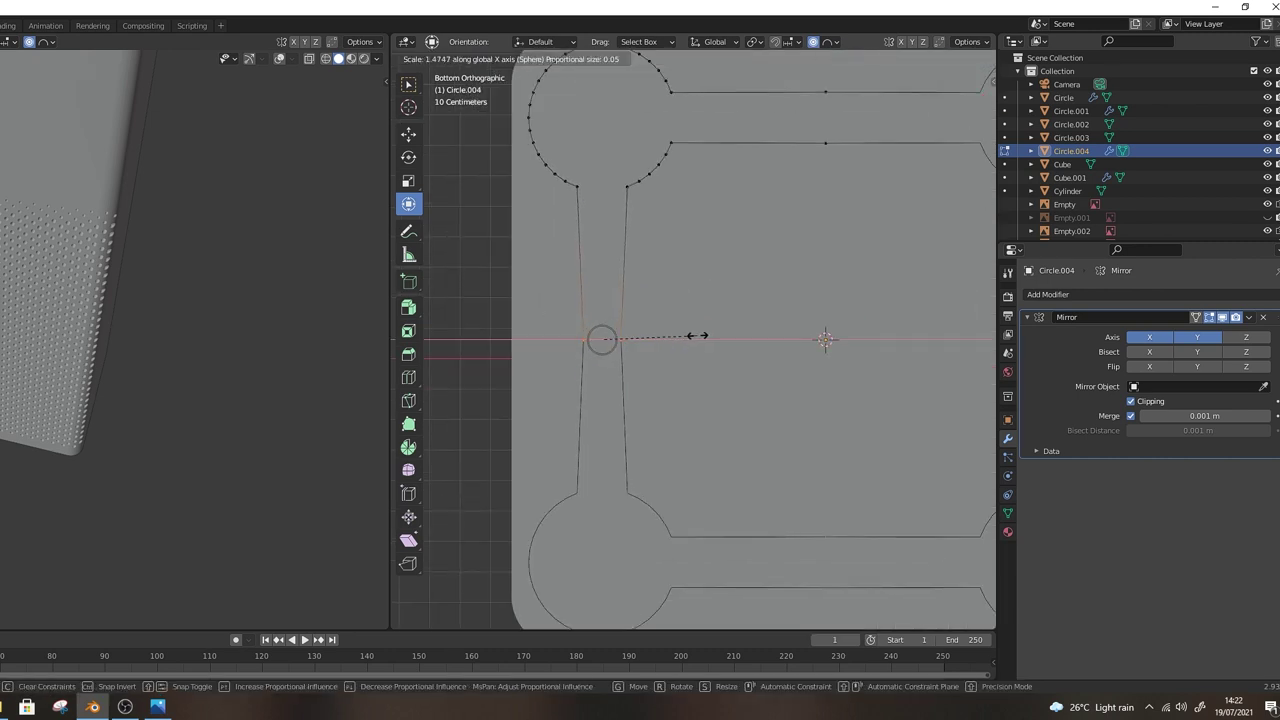
left_click(727, 335)
- Select the whole outline on the bottom face and extrude it about 0.08 m outward along Z
key("Tab")
scroll(780, 297, "down", 3)
middle_click_drag(816, 245, 746, 260, "shift")
key("Tab")
scroll(828, 258, "up", 1)
middle_click_drag(772, 218, 766, 424)
key("a")
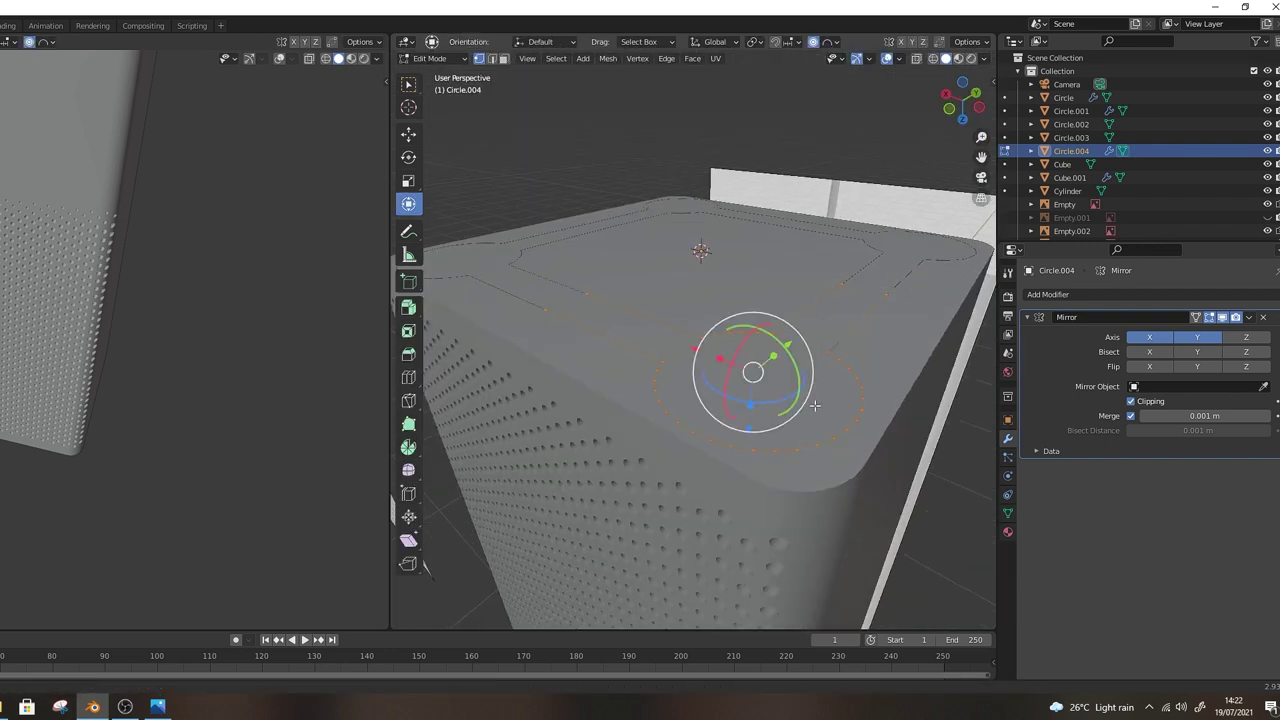
middle_click_drag(841, 404, 866, 392)
key("e")
key("z")
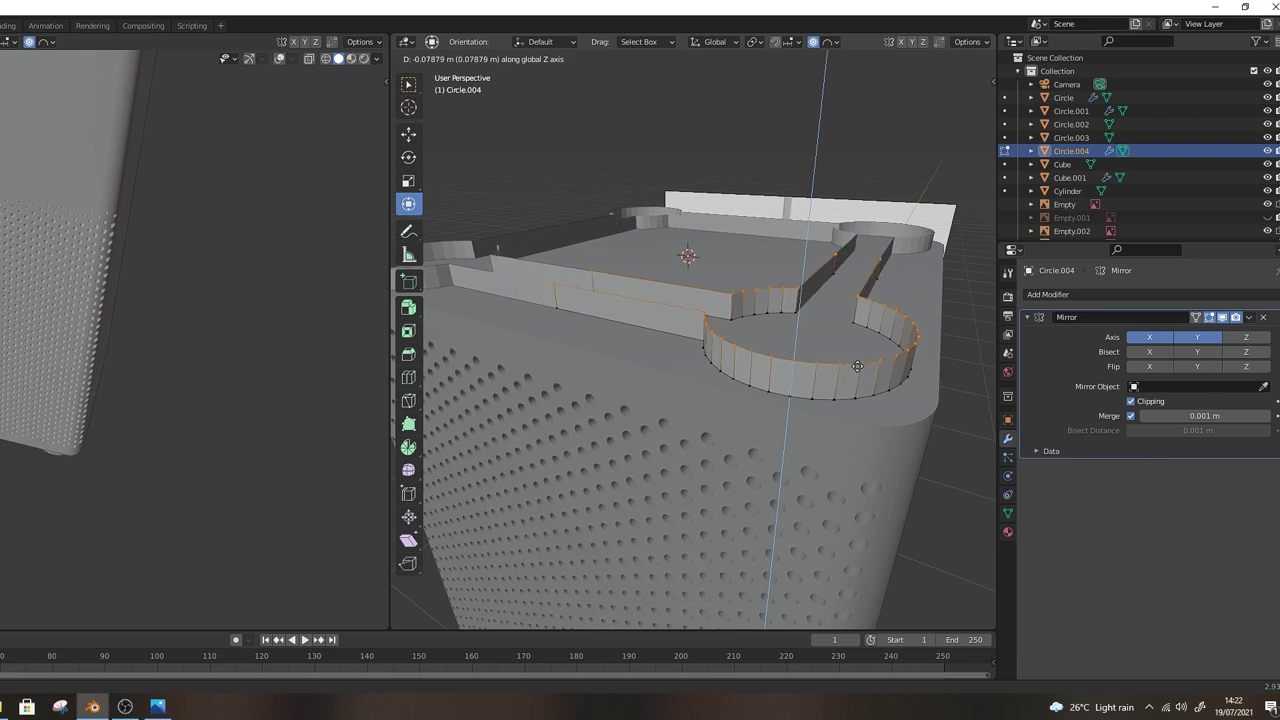
left_click(840, 363)
middle_click_drag(840, 363, 640, 372)
left_click_drag(839, 418, 838, 422)
key("ctrl+z")
left_click_drag(838, 425, 838, 426)
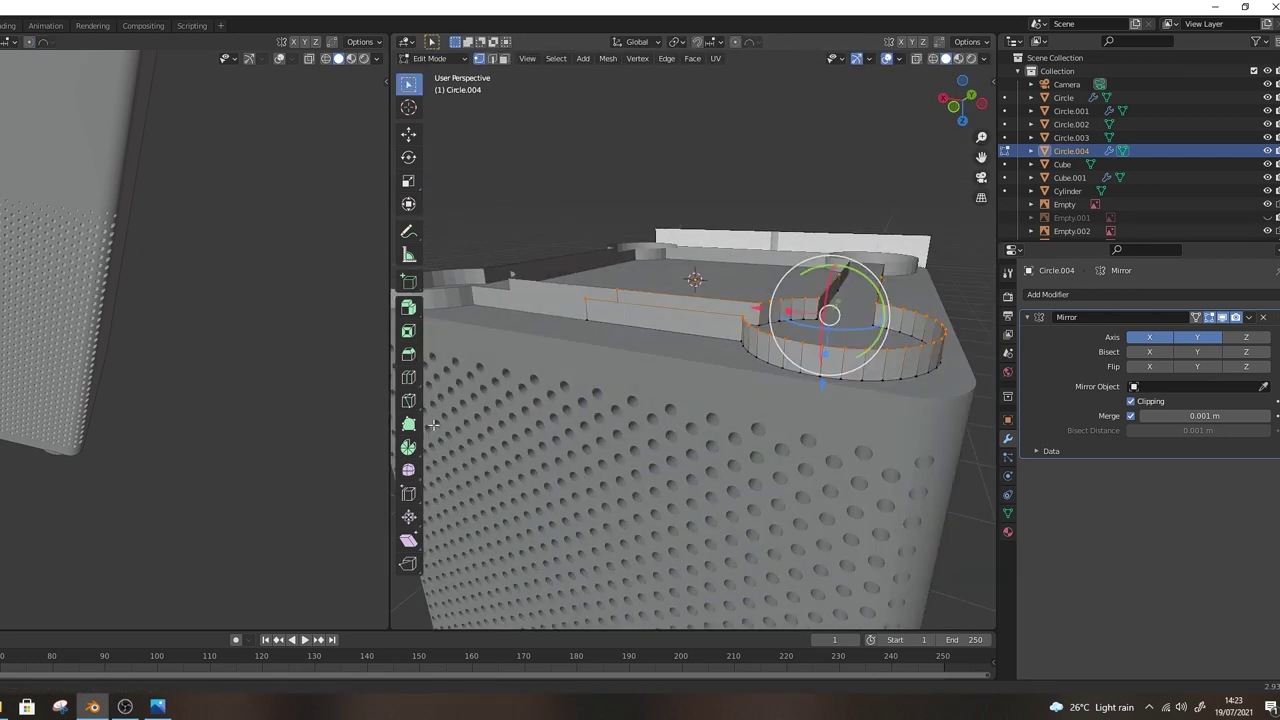
- Add a loop cut across the front bridge walls of the base outline and bevel it with a width of about 0.023 m
left_click(409, 379)
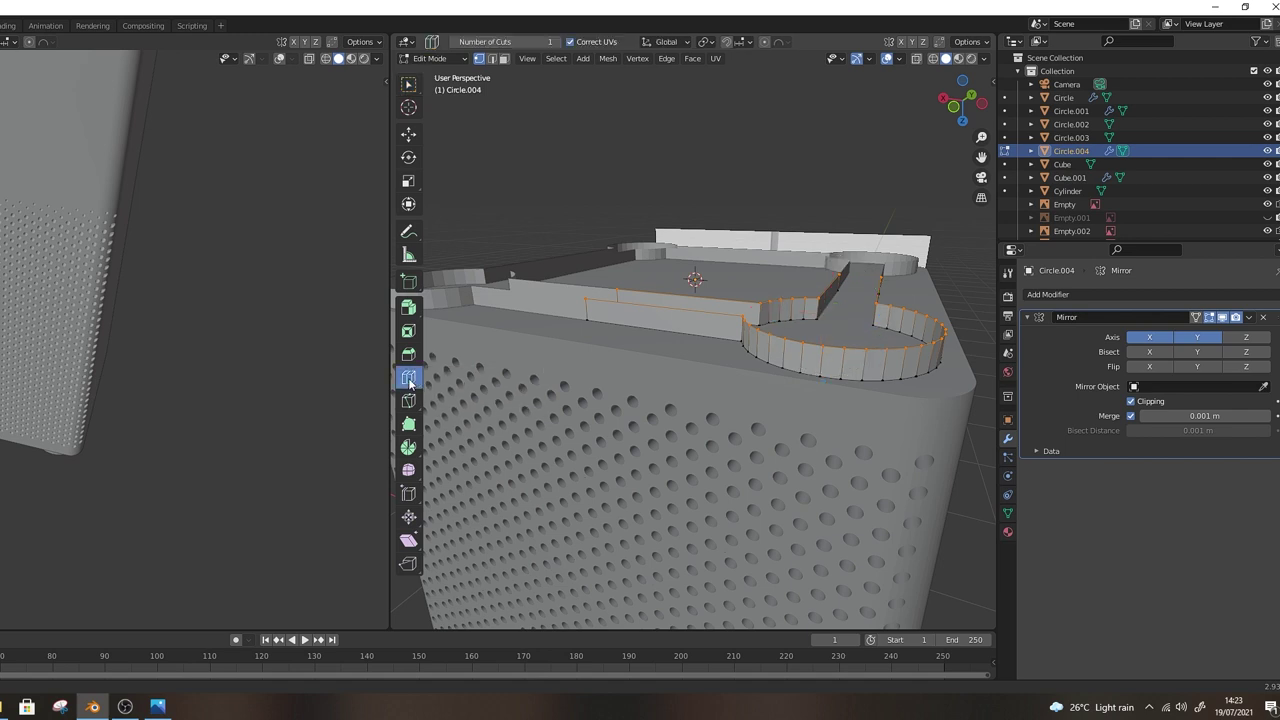
middle_click_drag(694, 303, 690, 341)
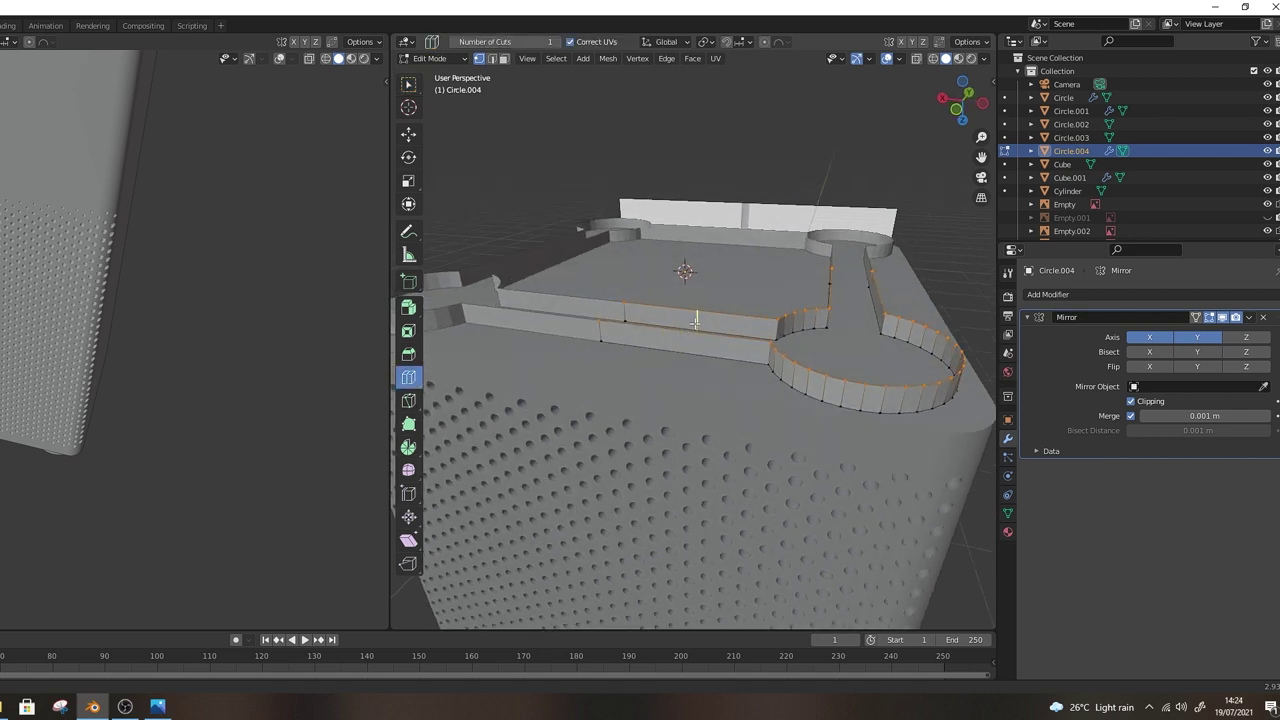
left_click(680, 342)
scroll(693, 330, "up", 6)
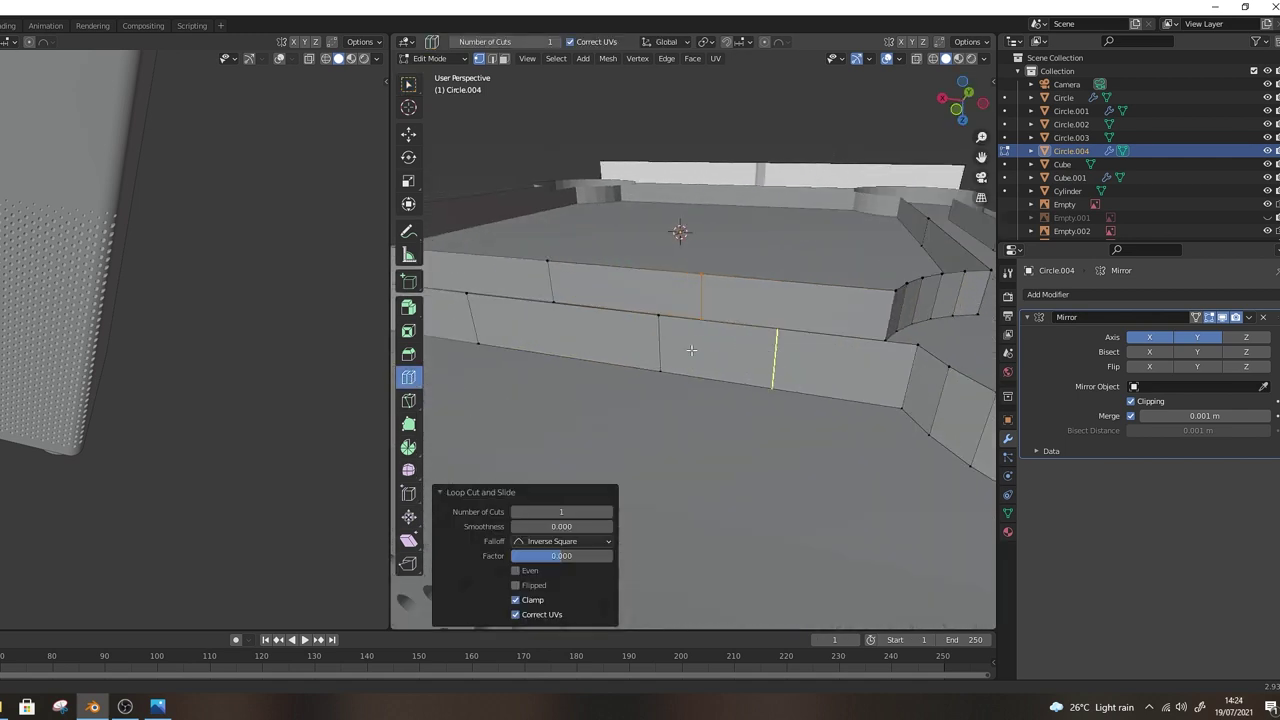
left_click(413, 204)
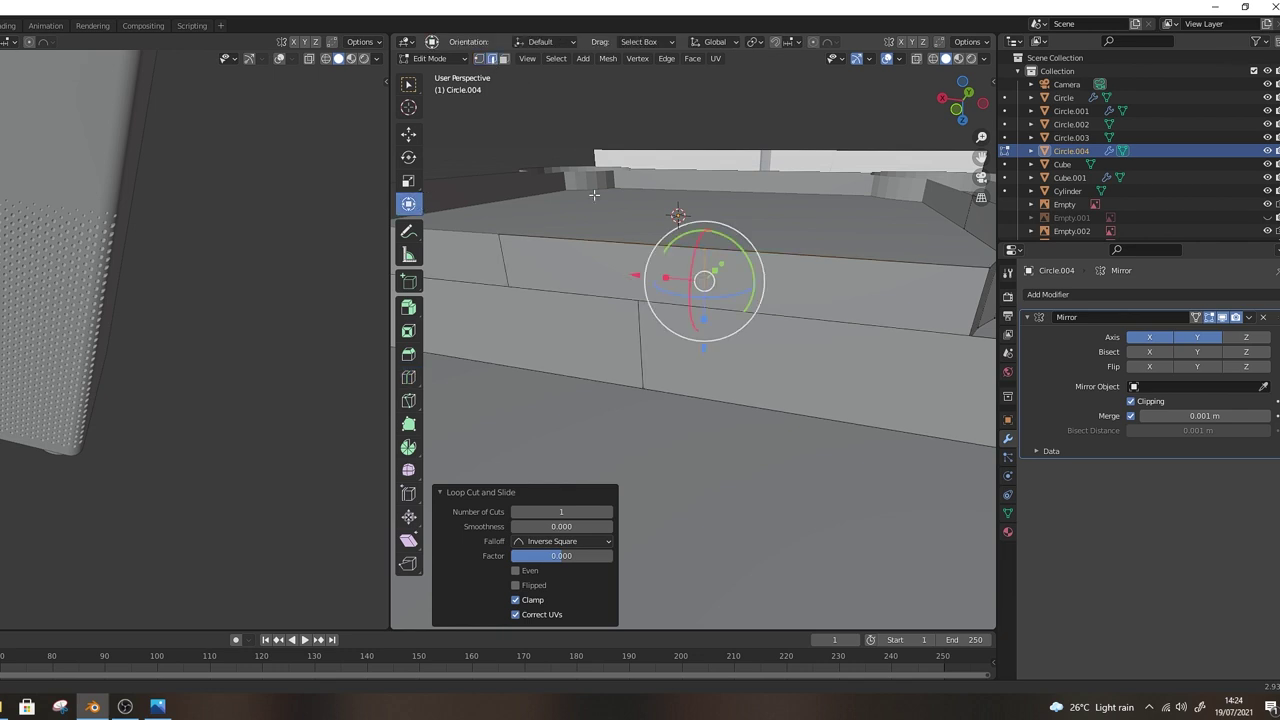
middle_click_drag(641, 337, 628, 285)
left_click_drag(628, 285, 669, 292)
key("ctrl+b")
left_click(828, 337)
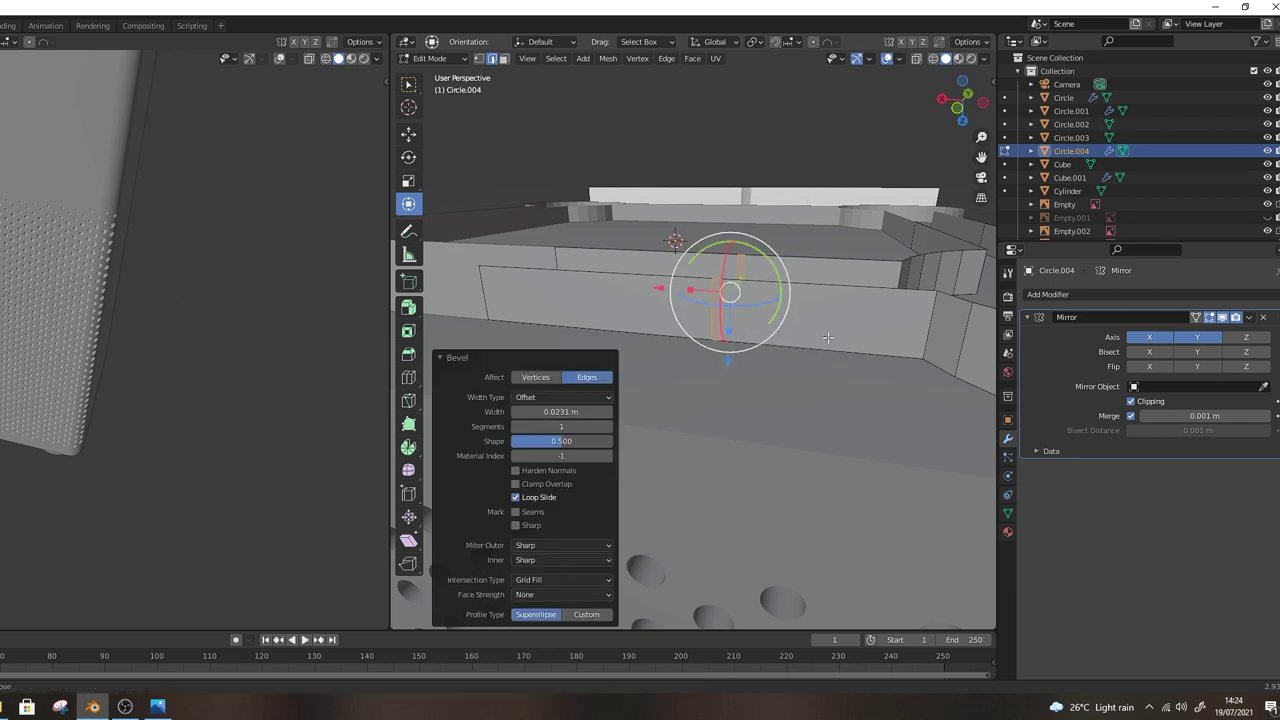
- Shift one pair of bevelled edges along X and lower the bridge's middle top edges about 0.04 m along Z to form a recess
left_click(712, 317)
left_click(736, 265, "shift")
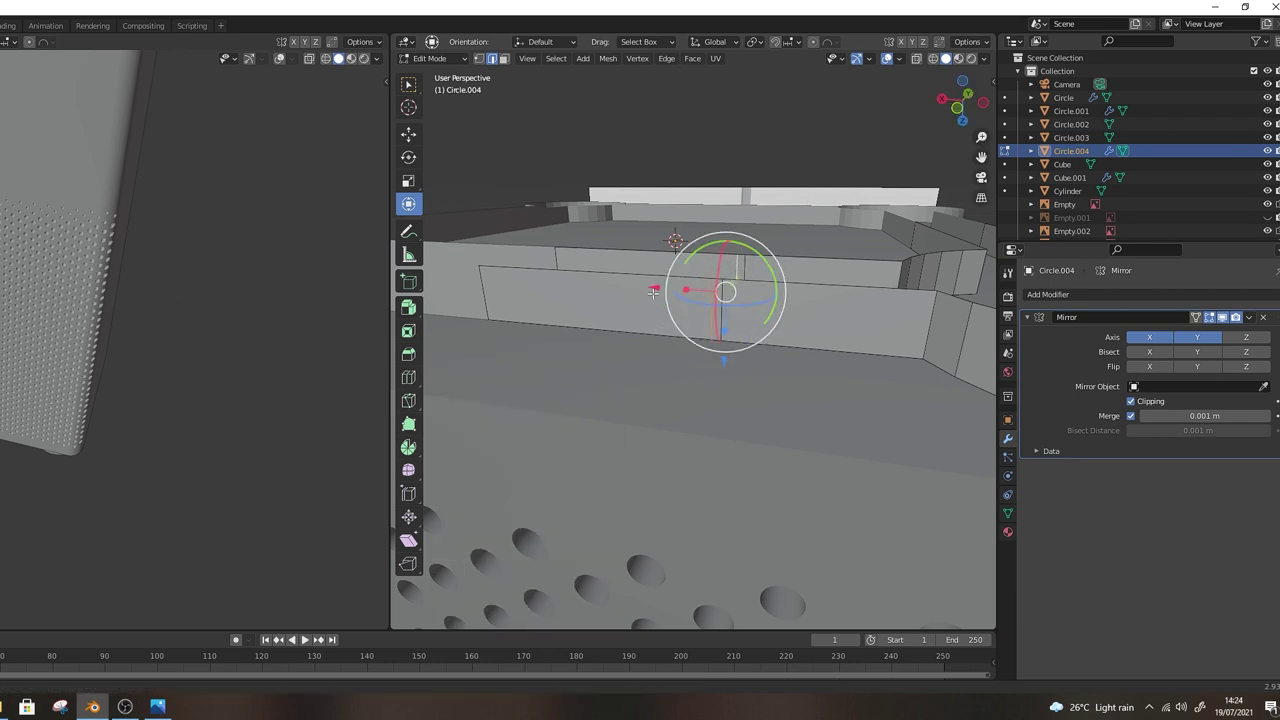
key("g")
left_click_drag(598, 289, 597, 331)
left_click(560, 271)
left_click(618, 251, "shift")
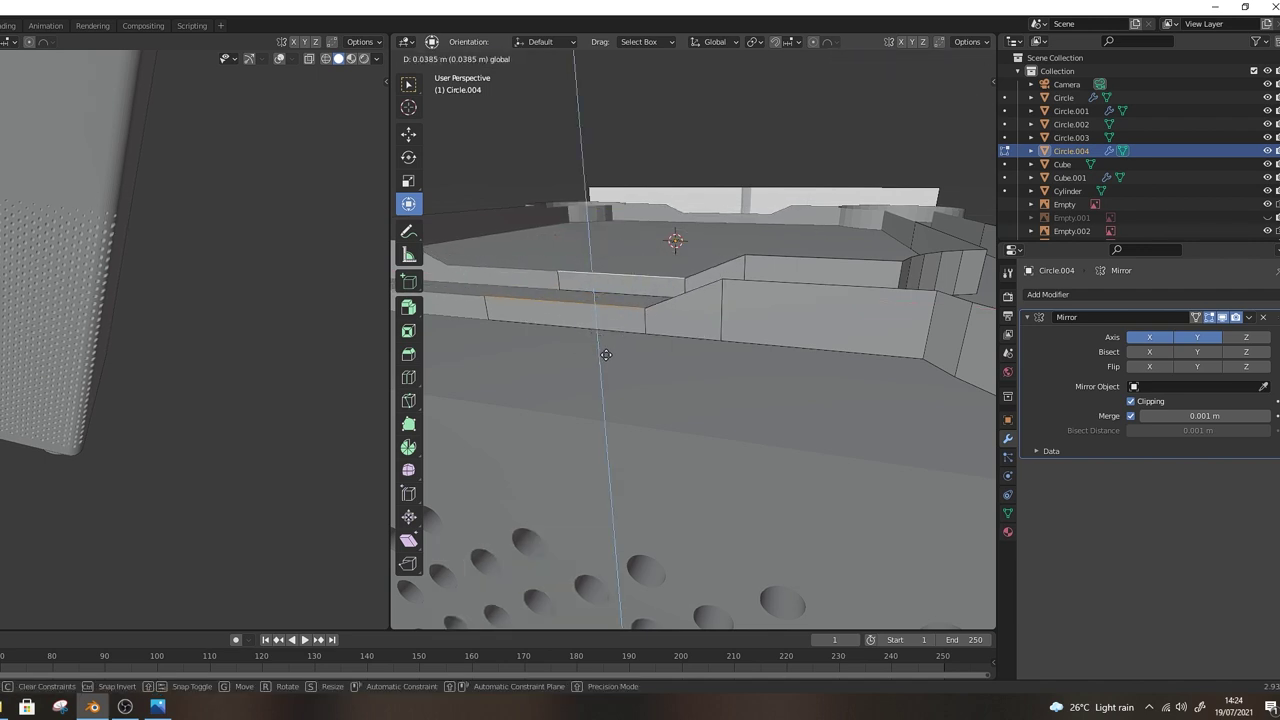
left_click(645, 320)
- Move the vertical edges at the recess's inner corner along X to adjust the slope
middle_click_drag(683, 286, 655, 302)
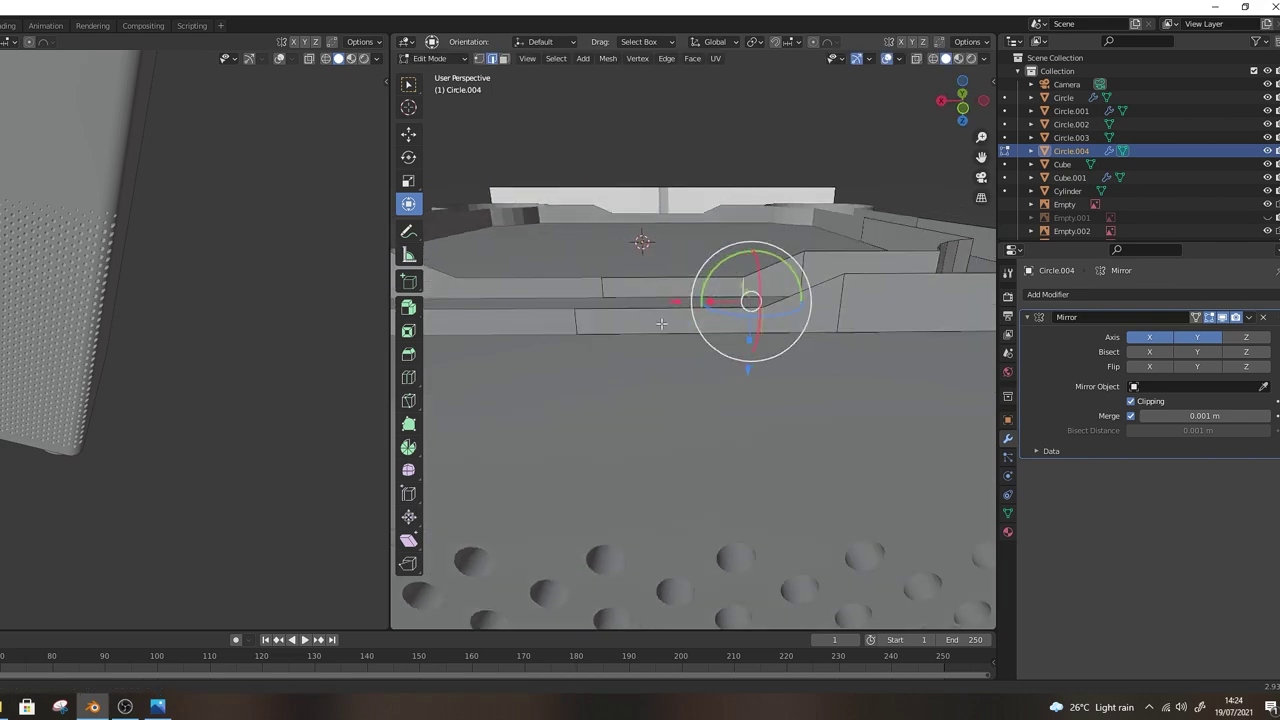
key("g")
left_click(651, 308)
scroll(843, 268, "down", 4)
key("Tab")
- Select the edge loop along the base outline's rim and move it along Z to adjust the wall height
middle_click_drag(843, 268, 757, 385)
key("Tab")
key("1")
left_click(802, 356, "alt")
key("g")
key("z")
left_click(757, 367)
- Shade the base outline smooth with Auto Smooth at 30°
key("Tab")
middle_click_drag(708, 328, 850, 390)
left_click(1008, 513)
key("Tab")
key("Tab")
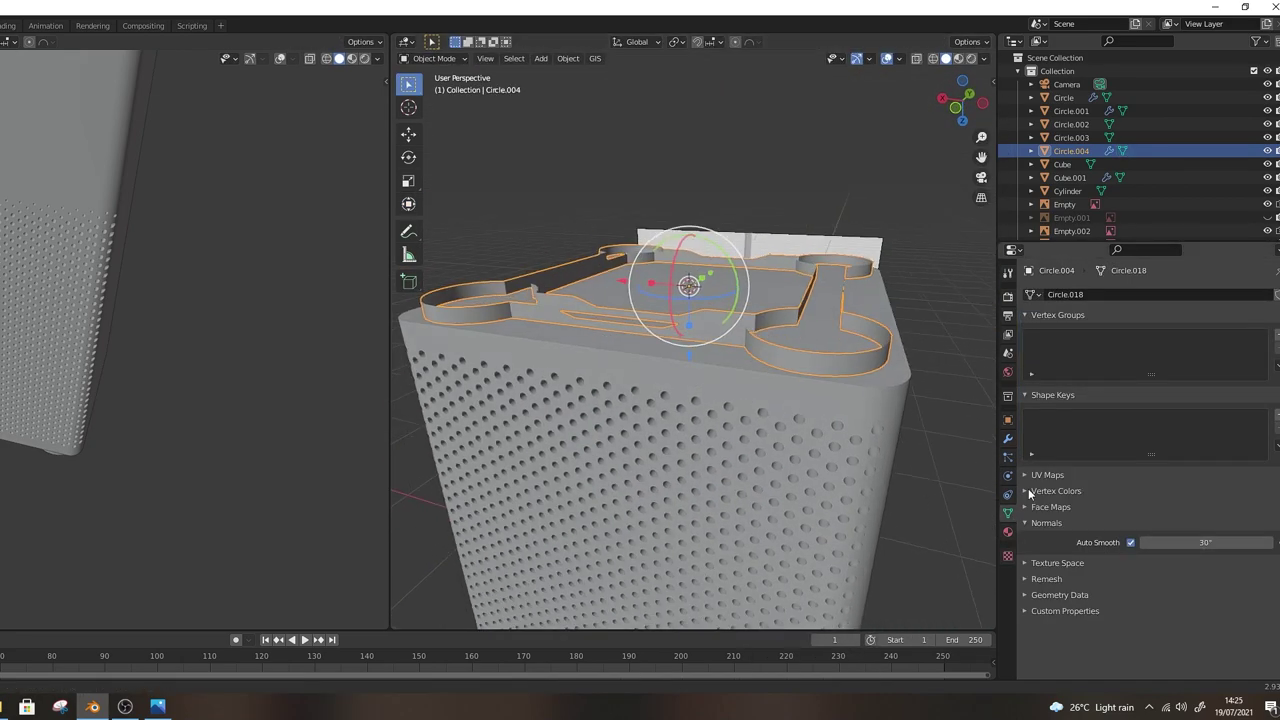
- Add a Solidify modifier to the base outline and adjust its thickness
left_click(1008, 439)
left_click(1090, 294)
left_click(1022, 523)
left_click_drag(1198, 506, 1260, 506)
key("Tab")
middle_click_drag(770, 385, 633, 441)
- Snap the 3D cursor to the base outline's selection, add a new mesh circle there and scale it down
key("Tab")
key("Tab")
key("shift+s")
key("2")
key("Tab")
key("shift+a")
left_click(745, 420)
key("s")
left_click(668, 385)
- Centre the new circle inside the outline's corner ring and scale it by about 1.34 to meet the ring's inner wall
middle_click_drag(663, 386, 797, 320)
key("g")
left_click(783, 365)
key("Tab")
key("s")
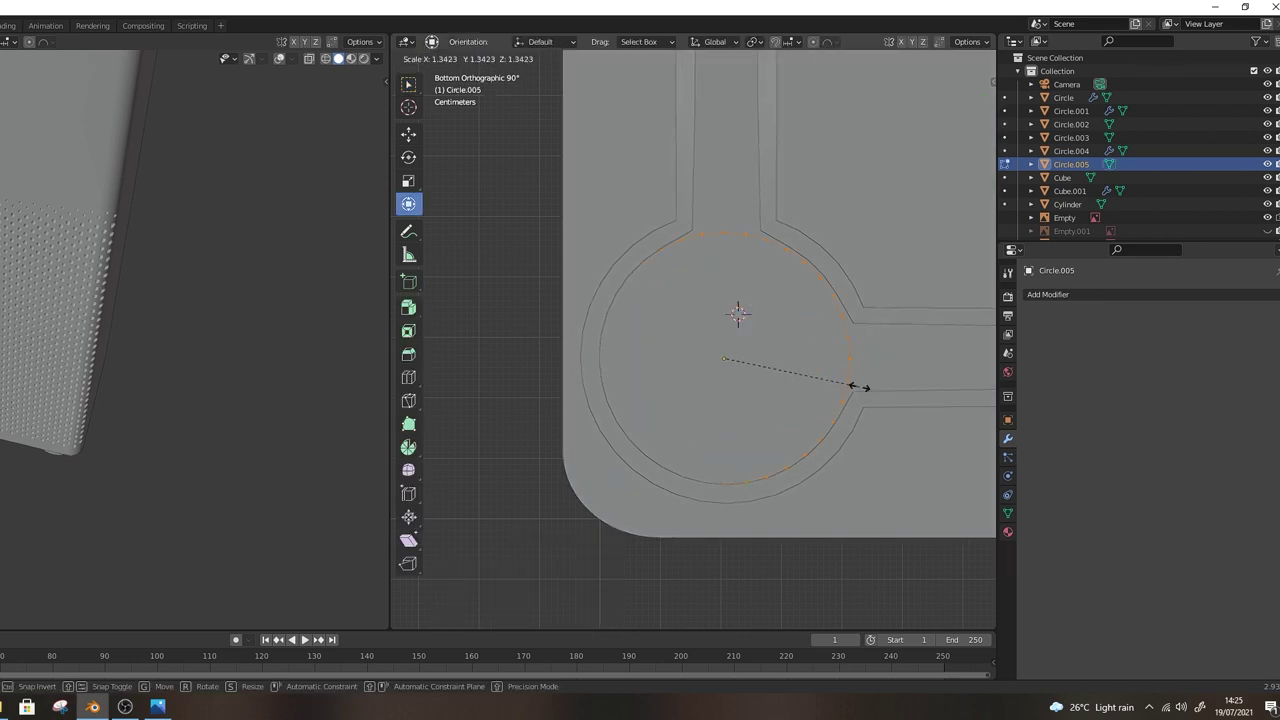
left_click(854, 387)
key("Tab")
- Move the circle along Z to the corner ring's rim and extrude it about 0.037 m outward along Z
middle_click_drag(854, 387, 760, 290)
left_click_drag(725, 250, 728, 271)
middle_click_drag(756, 301, 758, 282)
key("Tab")
middle_click_drag(760, 334, 771, 397, "shift")
key("e")
key("z")
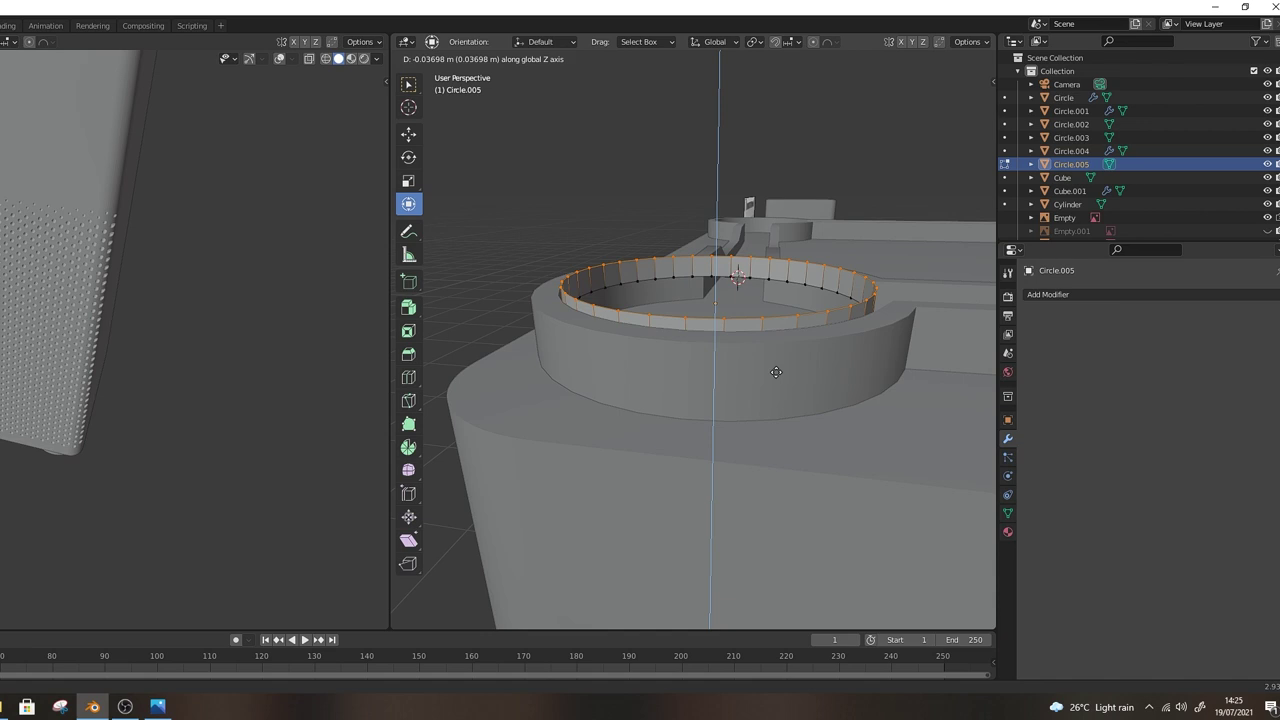
left_click(798, 366)
- Extrude the foot's open edge twice more along Z, the second time about 0.023 m, scaling each new ring inward
key("e")
key("z")
left_click(840, 351)
key("s")
left_click(824, 340)
key("e")
key("z")
left_click(843, 329)
key("s")
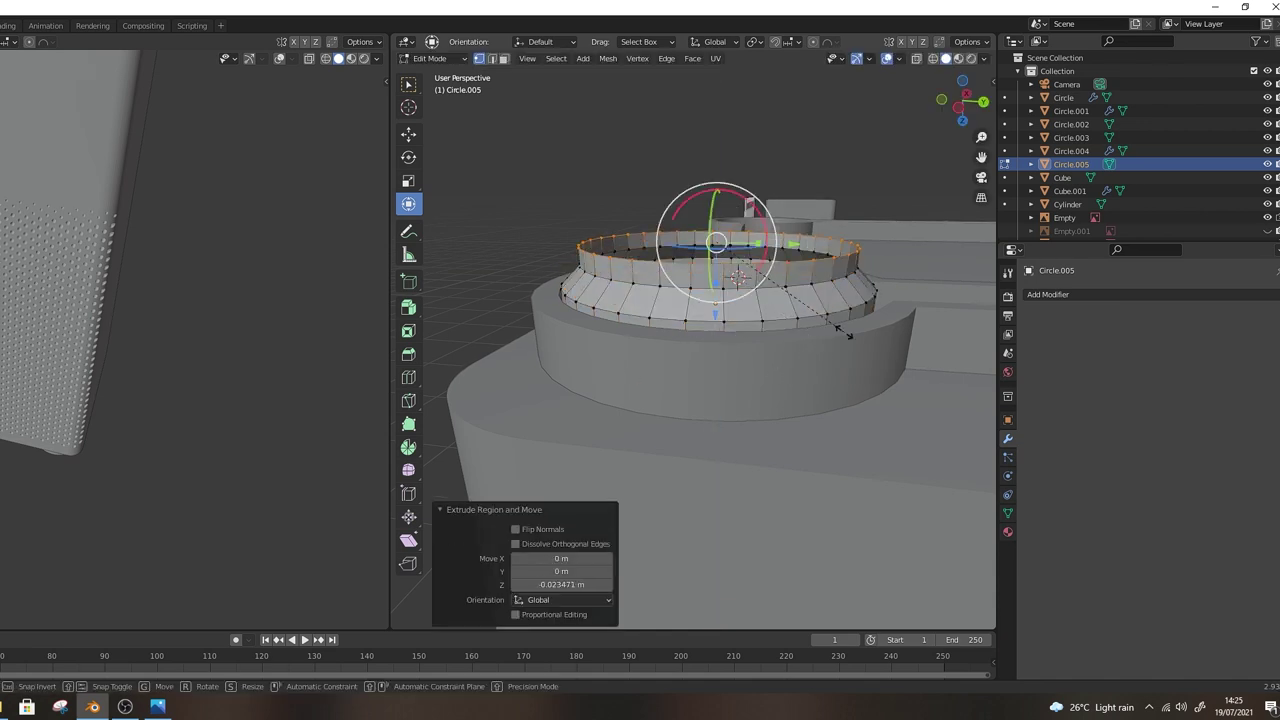
left_click(817, 320)
- Fill the foot's open end with a face and bevel its edges with a width of about 0.095 m
key("f")
key("2")
key("ctrl+b")
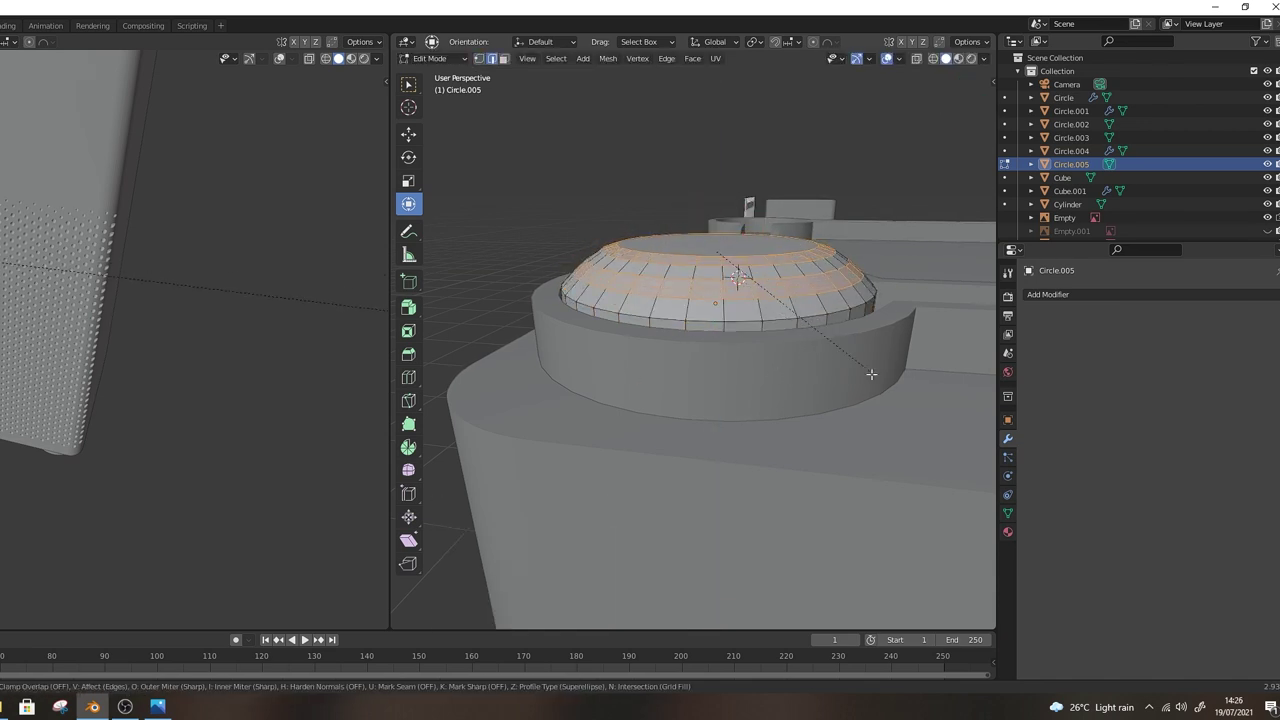
left_click(885, 405)
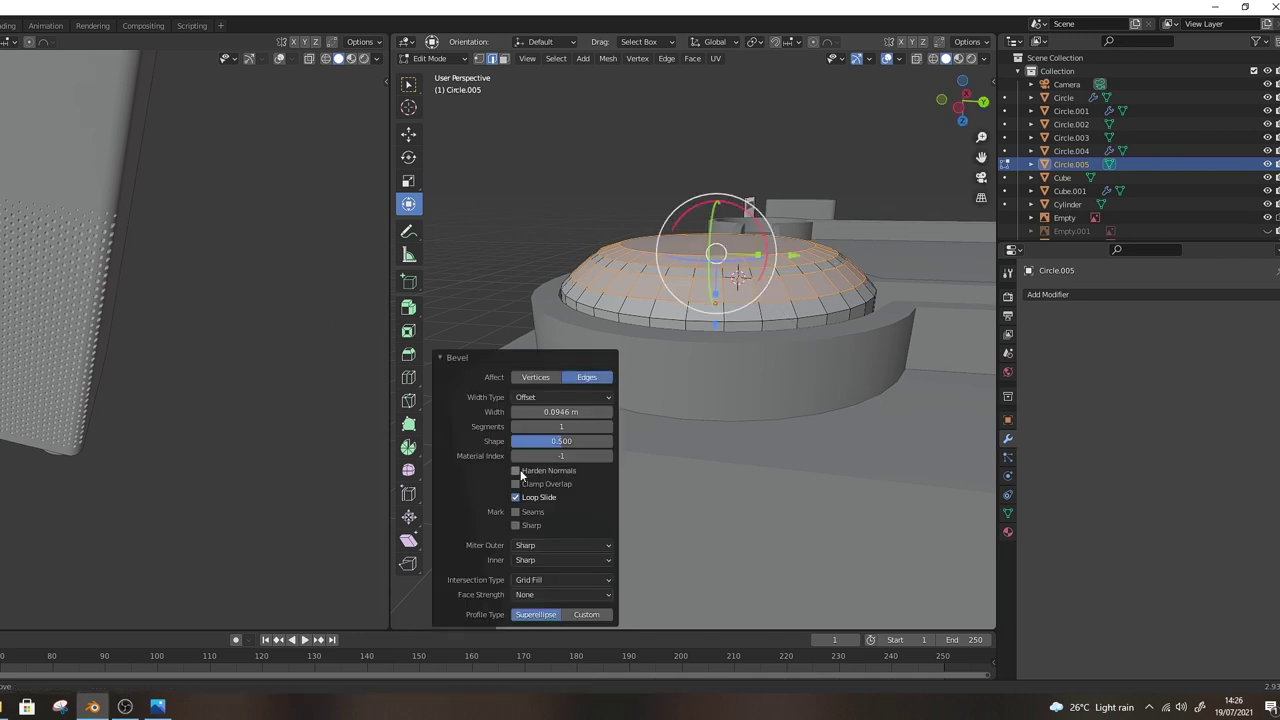
- Bevel the edge loop around the foot's widest part
middle_click_drag(591, 418, 750, 326)
left_click(751, 324, "alt")
key("ctrl+b")
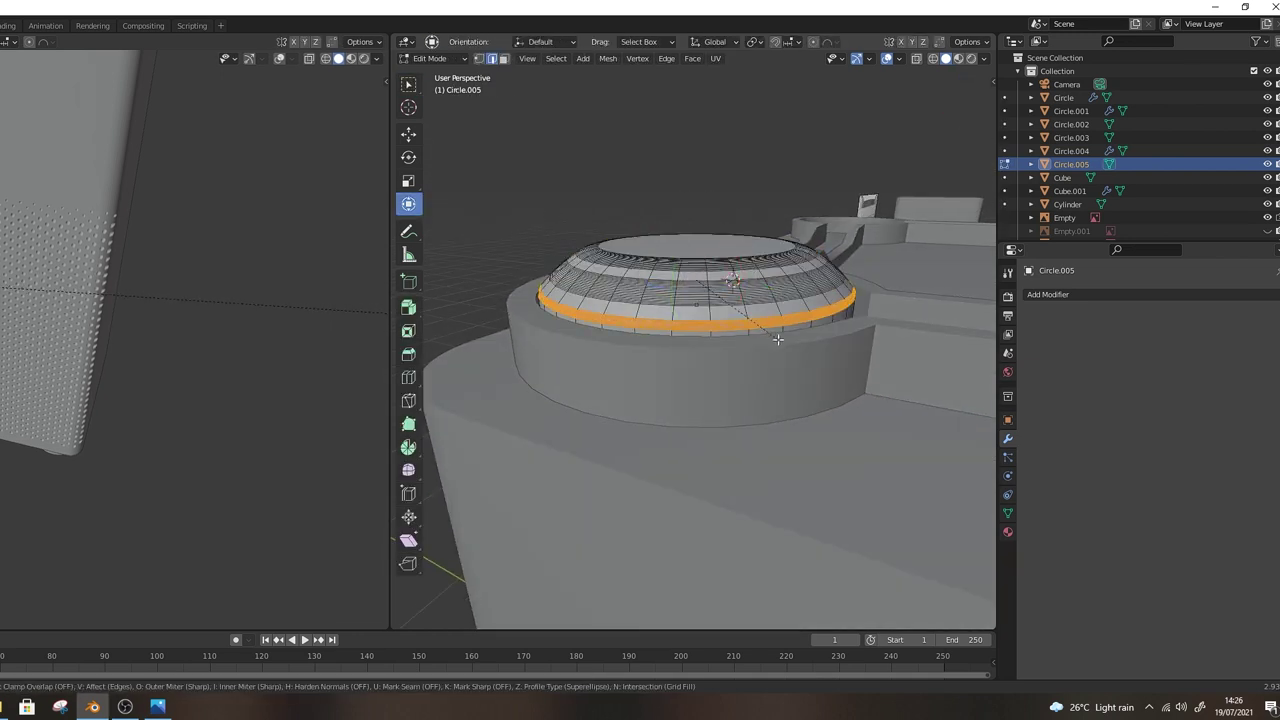
left_click(766, 341)
key("Tab")
middle_click_drag(700, 298, 752, 372)
scroll(783, 286, "down", 4)
scroll(752, 372, "down", 2)
- Snap the 3D cursor to a selected face of the purifier's base and select the foot
left_click(760, 335)
key("Tab")
key("3")
key("shift+s")
left_click(777, 422)
key("Tab")
left_click(709, 452)
key("shift+s")
left_click(714, 360)
middle_click_drag(714, 360, 787, 355)
- Add a Mirror modifier to the foot and move its whole mesh along X into the corner ring
key("Tab")
key("a")
left_click(1048, 294)
left_click(990, 451)
key("g")
key("x")
left_click(862, 212)
left_click_drag(862, 212, 869, 363)
key("Tab")
- Move the foot along Z so that it sits in the base outline
middle_click_drag(869, 363, 662, 405)
key("g")
key("z")
left_click(846, 345)
scroll(880, 437, "down", 3)
middle_click_drag(770, 451, 909, 417)
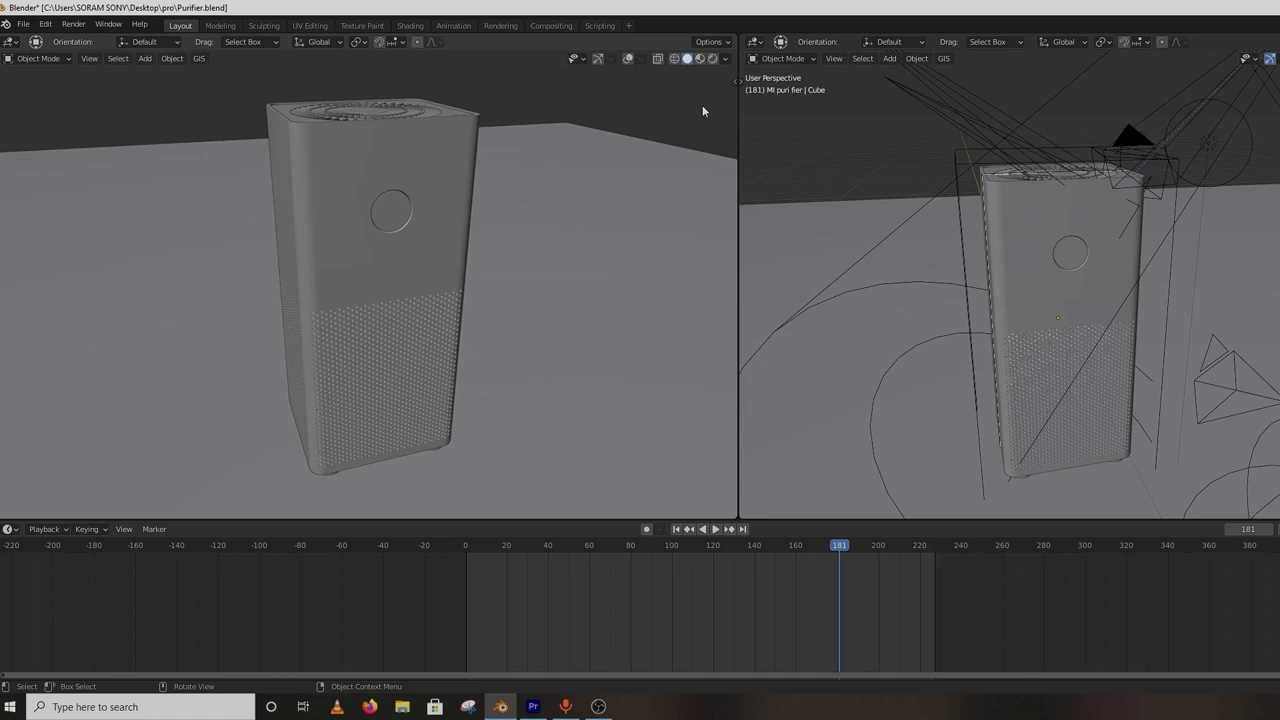
- Switch to Material Preview shading and examine the finished purifier from the front and through the active camera
left_click(699, 58)
middle_click_drag(462, 269, 500, 272)
scroll(1150, 331, "down", 2)
middle_click_drag(1160, 330, 1107, 345)
scroll(1043, 346, "up", 4)
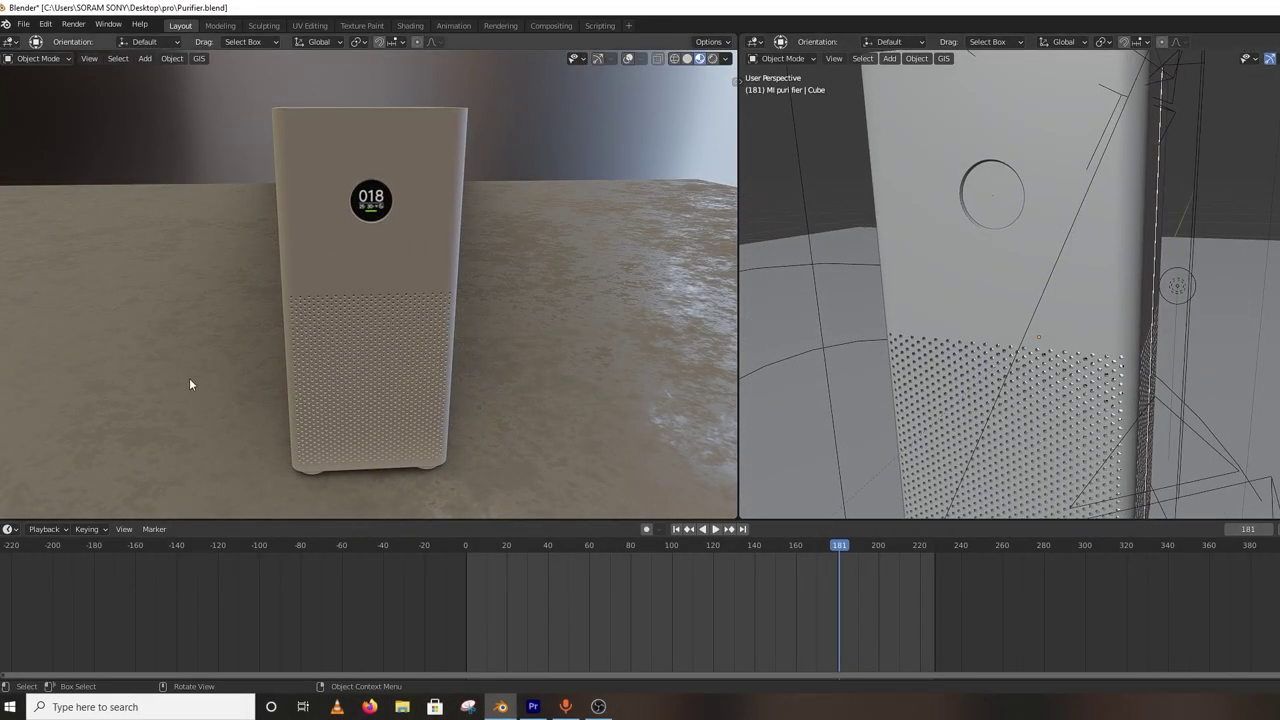
key("KP_0")
scroll(1165, 333, "down", 5)
scroll(1165, 333, "down", 1)
middle_click_drag(1005, 312, 995, 362)
scroll(995, 362, "down", 1)
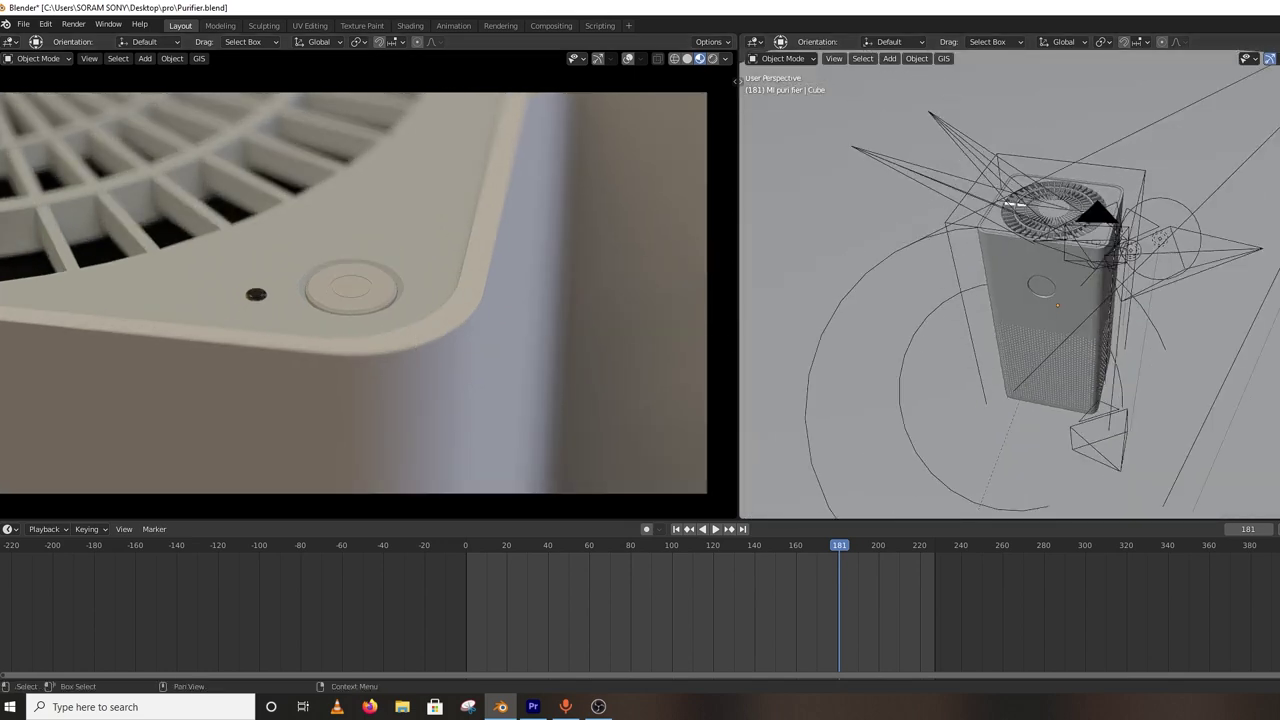
- Make another scene camera active, and undo the recent camera changes back to the Camera.001 shot
left_click(928, 112)
key("ctrl+KP_0")
key("ctrl+z")
key("ctrl+z")
key("ctrl+z")
key("ctrl+z")
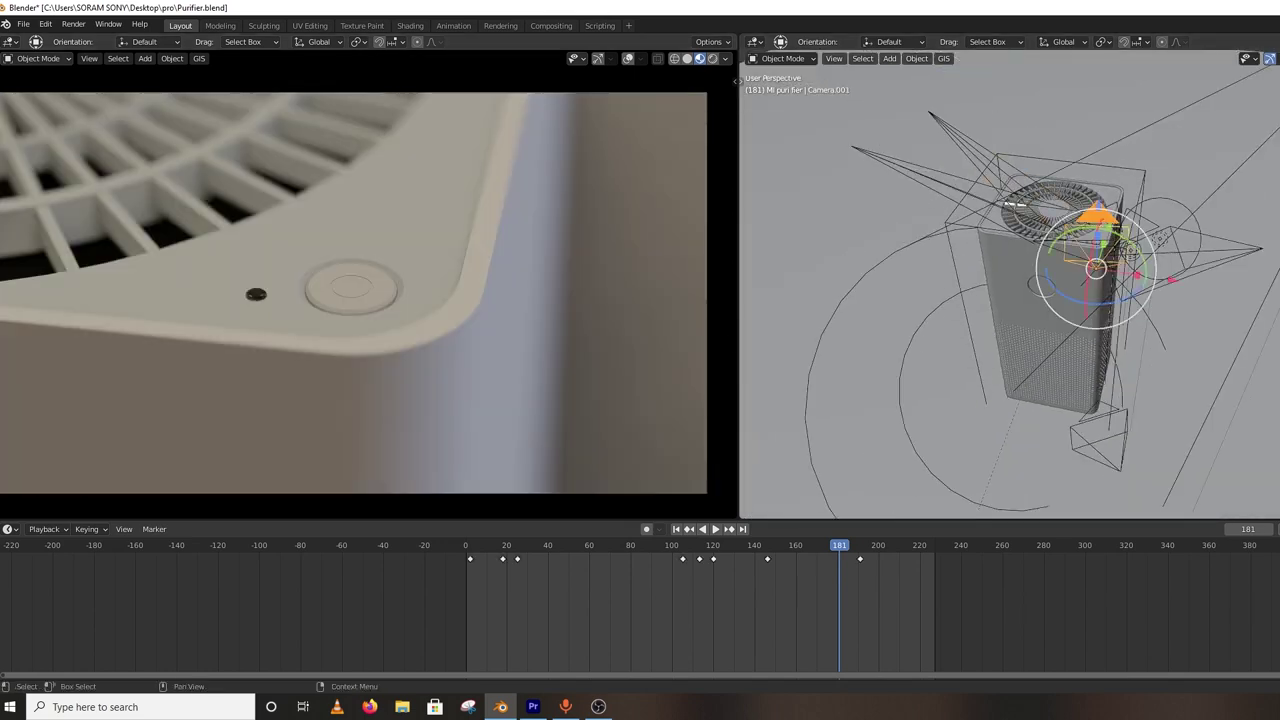
- Restore the camera changes one by one to review the shots from Camera.002, Camera.005 and Camera.008
key("ctrl+shift+z")
key("ctrl+shift+z")
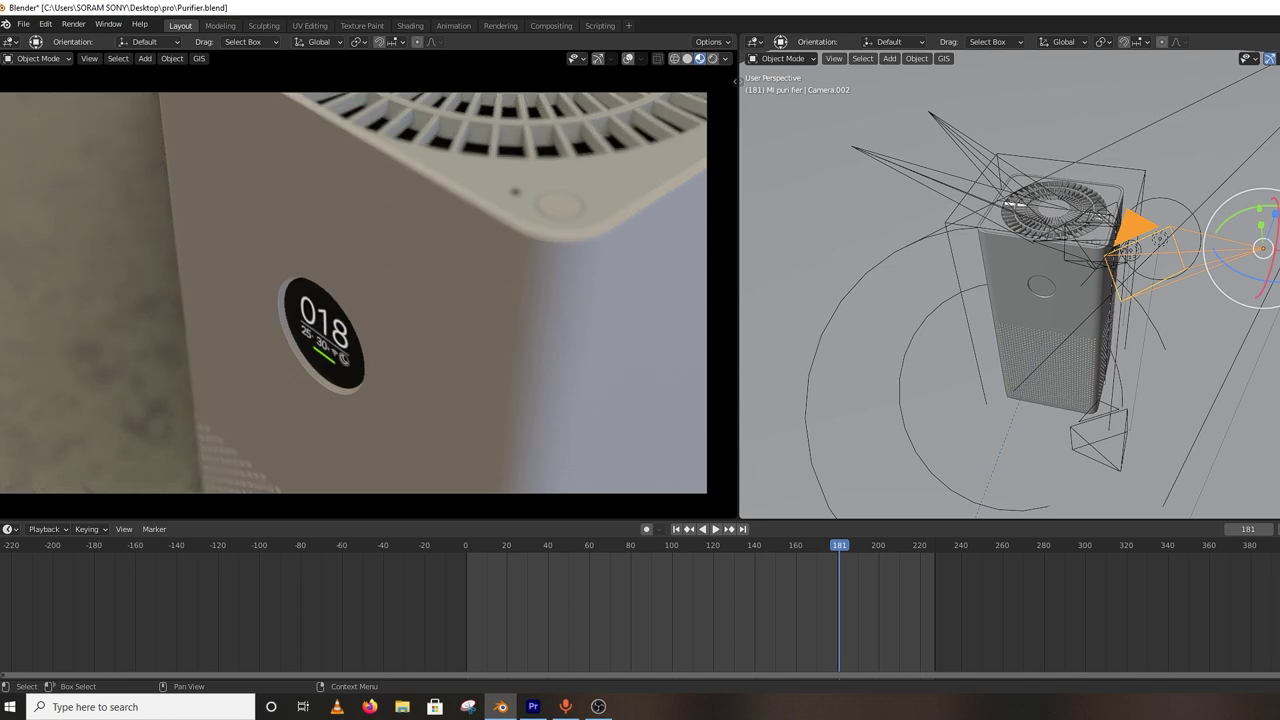
key("ctrl+shift+z")
key("ctrl+shift+z")
scroll(448, 334, "down", 1)
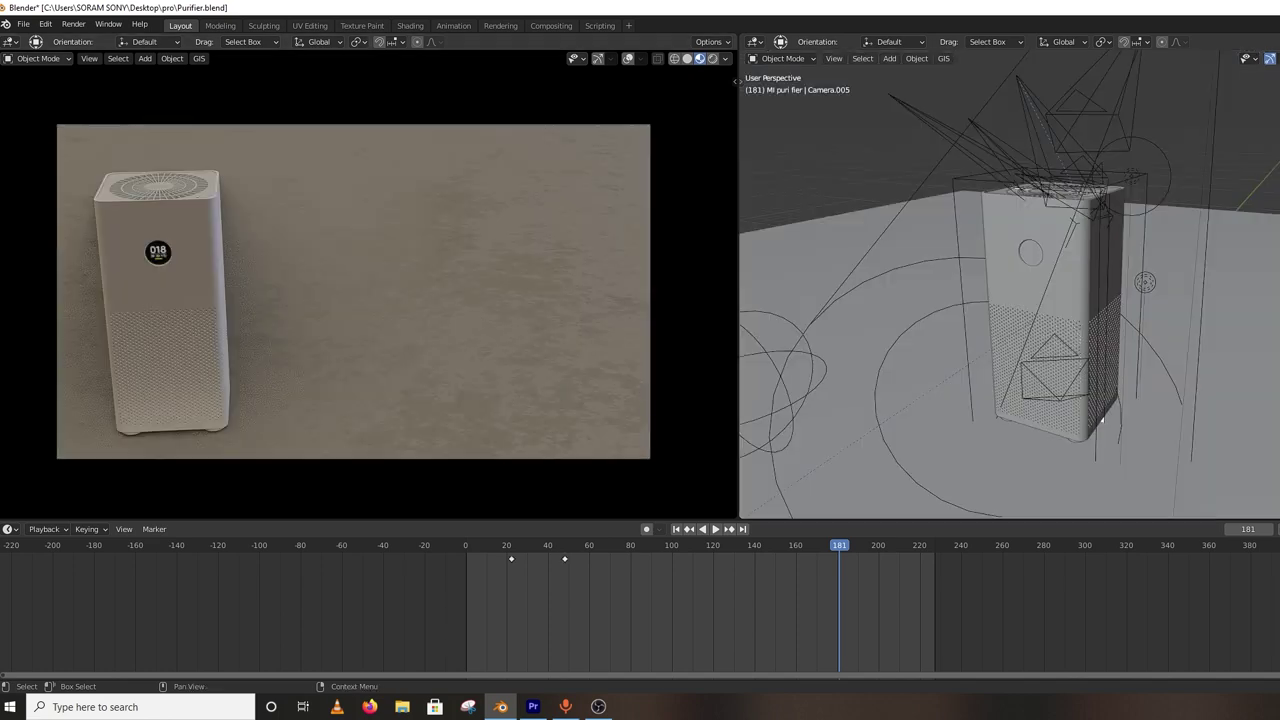
key("ctrl+shift+z")
key("ctrl+shift+z")
key("ctrl+KP_0")
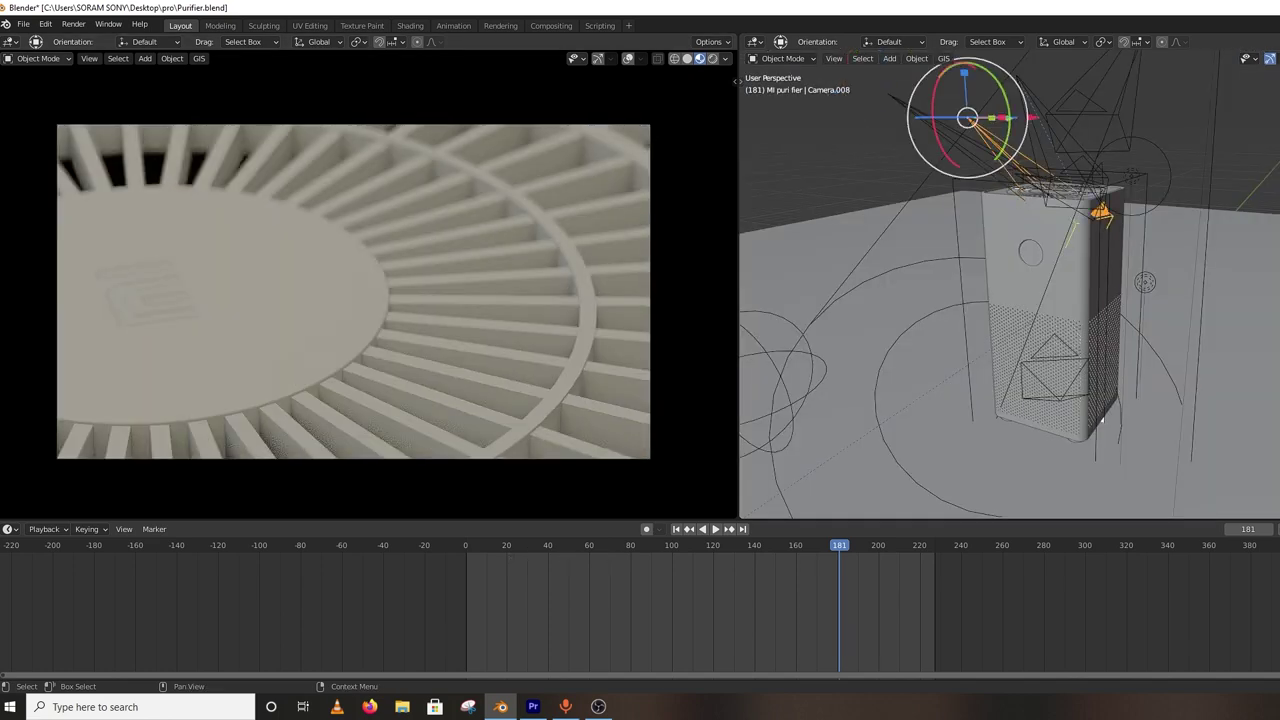
scroll(445, 316, "down", 1)
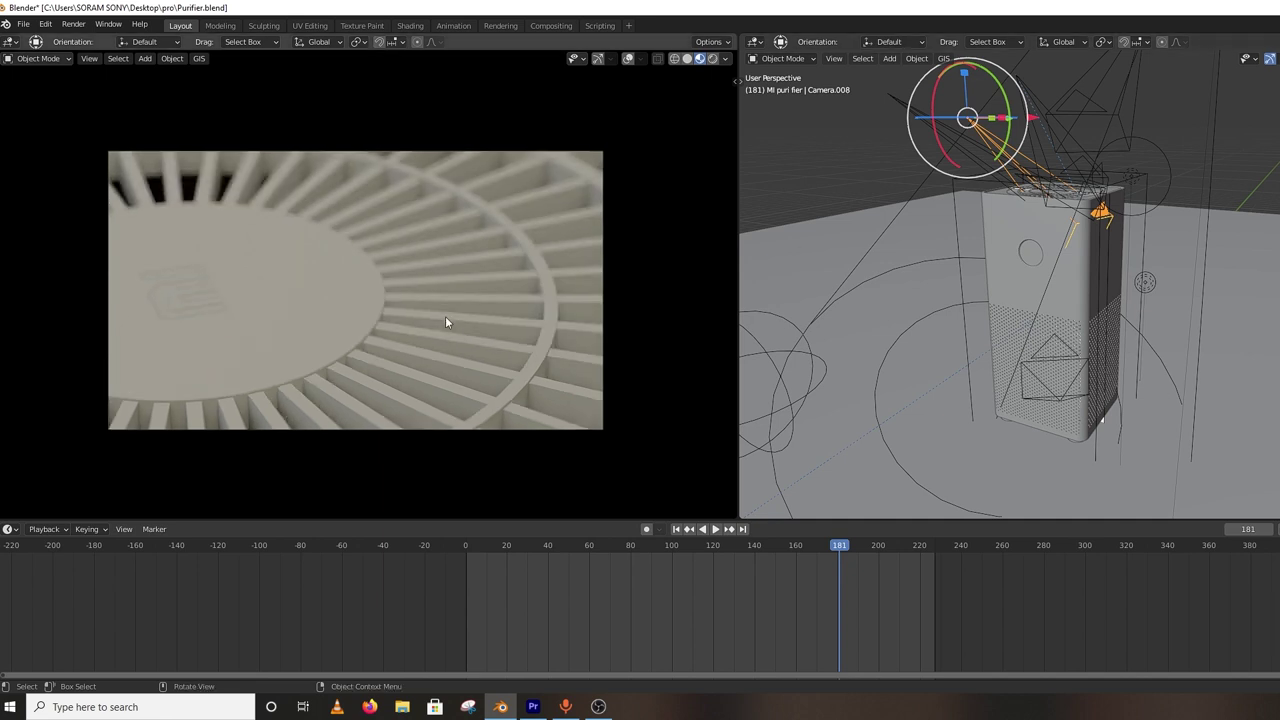
scroll(447, 316, "up", 2)
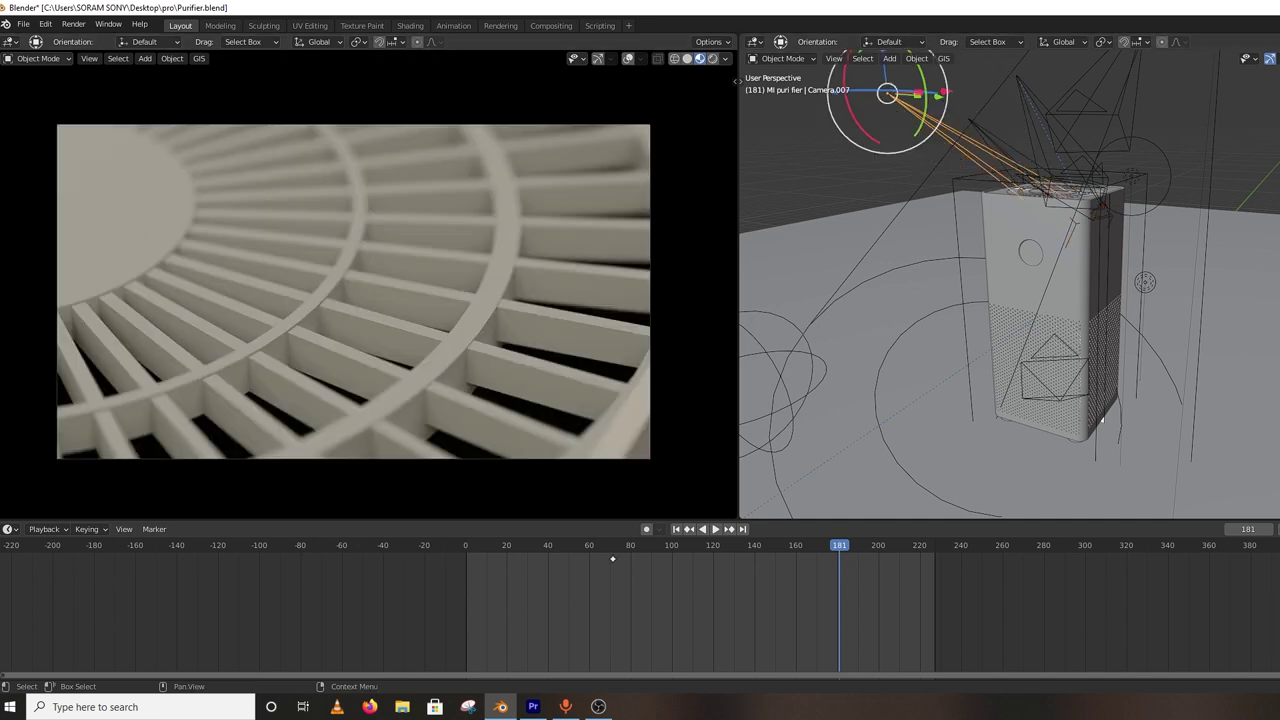
- Cycle the active camera to compare the shots from Camera.007, Camera.005, Camera.002 and Camera.008
key("ctrl+KP_0")
key("ctrl+KP_0")
key("ctrl+KP_0")
key("ctrl+KP_0")
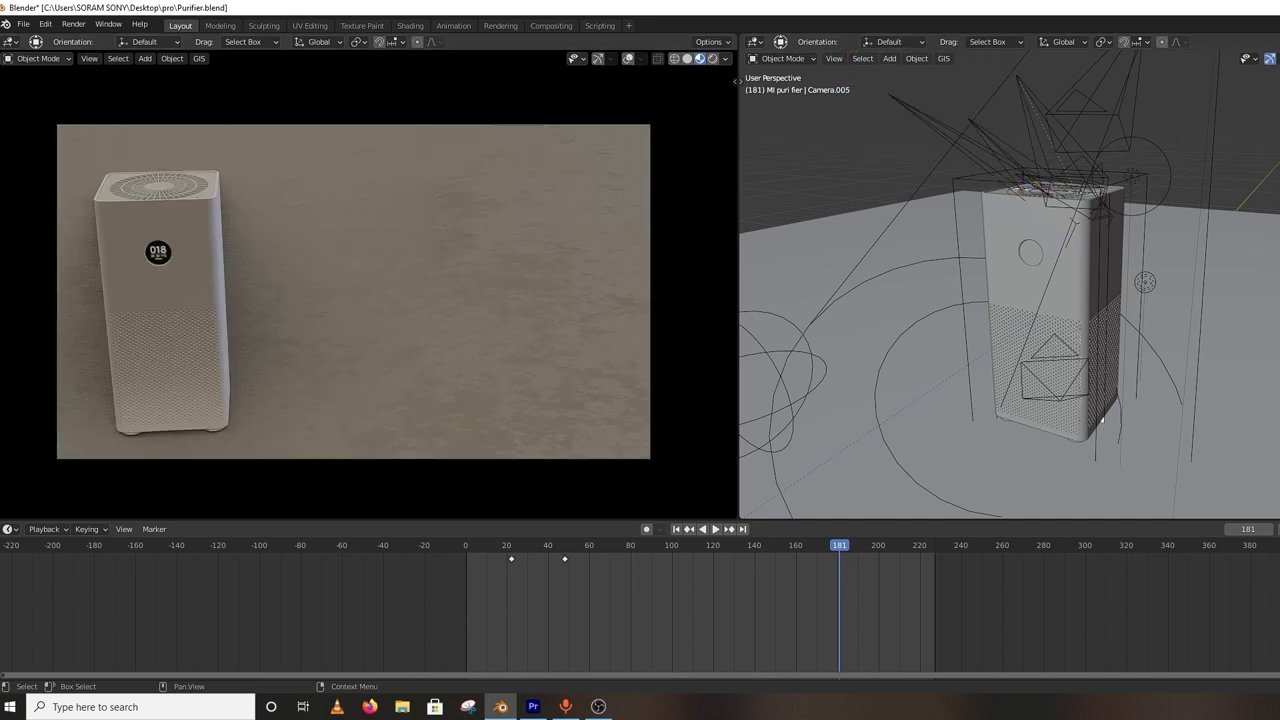
key("ctrl+KP_0")
key("ctrl+KP_0")
key("ctrl+KP_0")
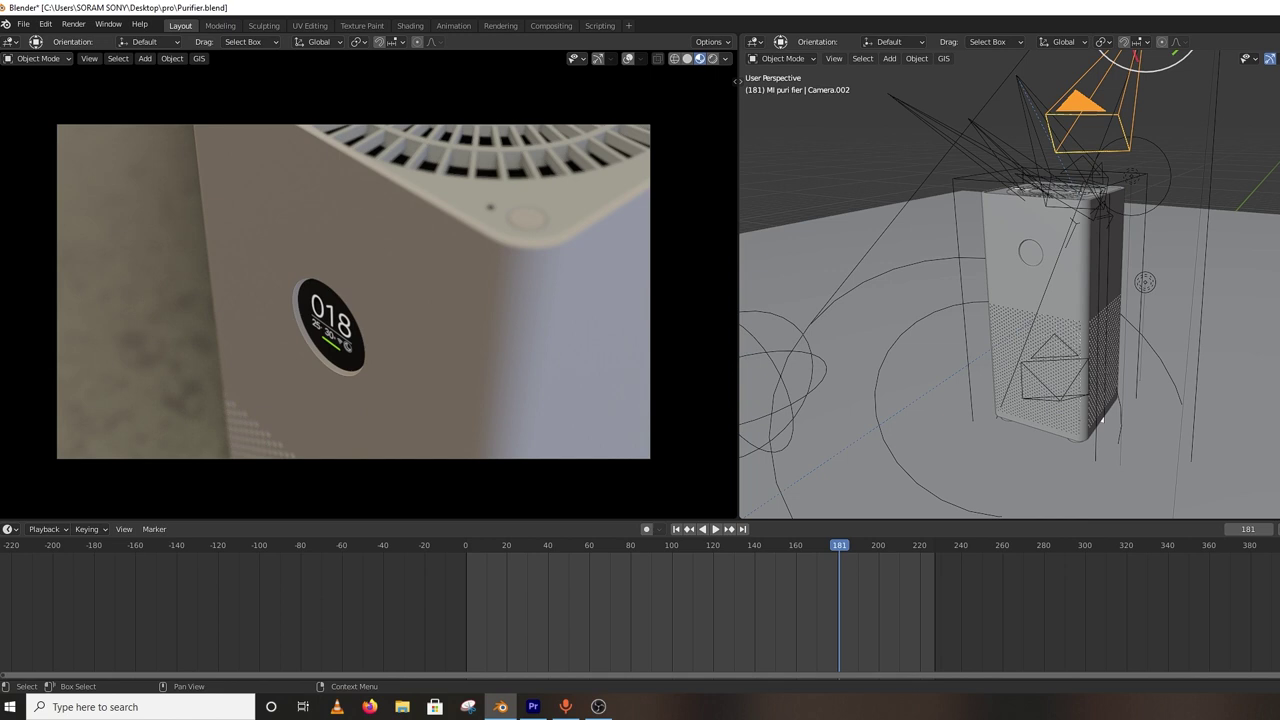
key("ctrl+KP_0")
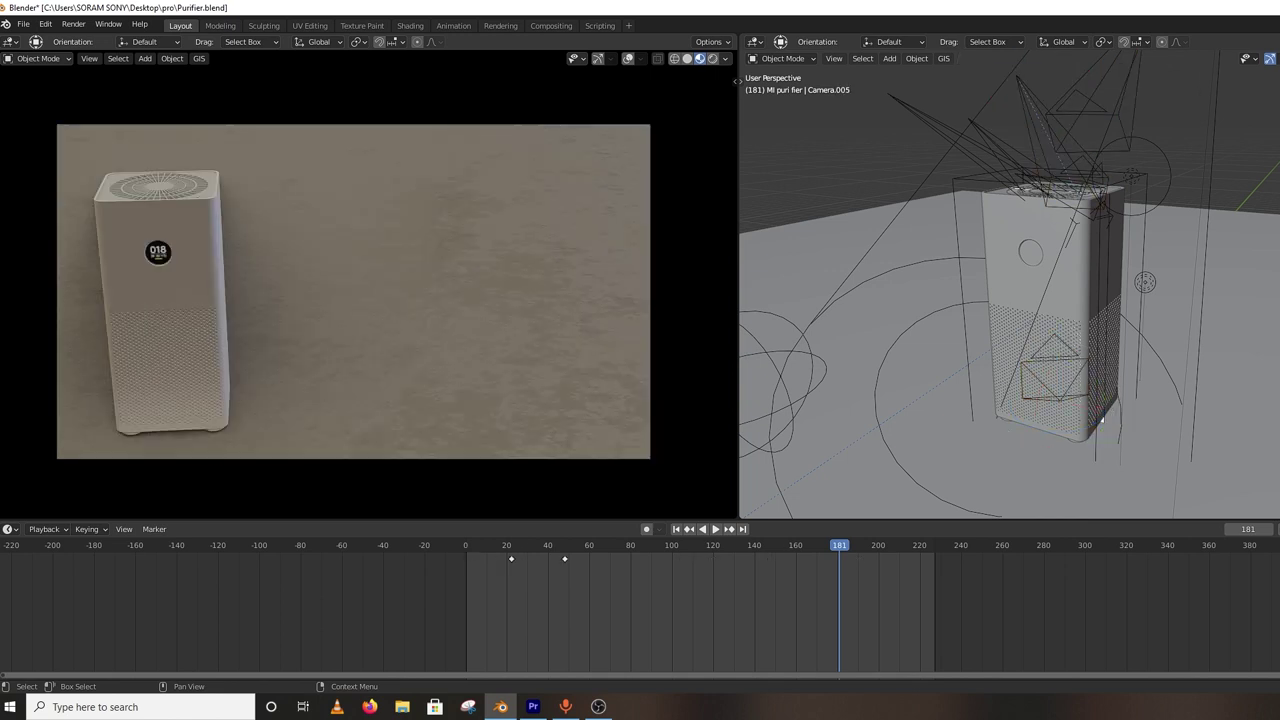
key("ctrl+KP_0")
key("ctrl+KP_0")
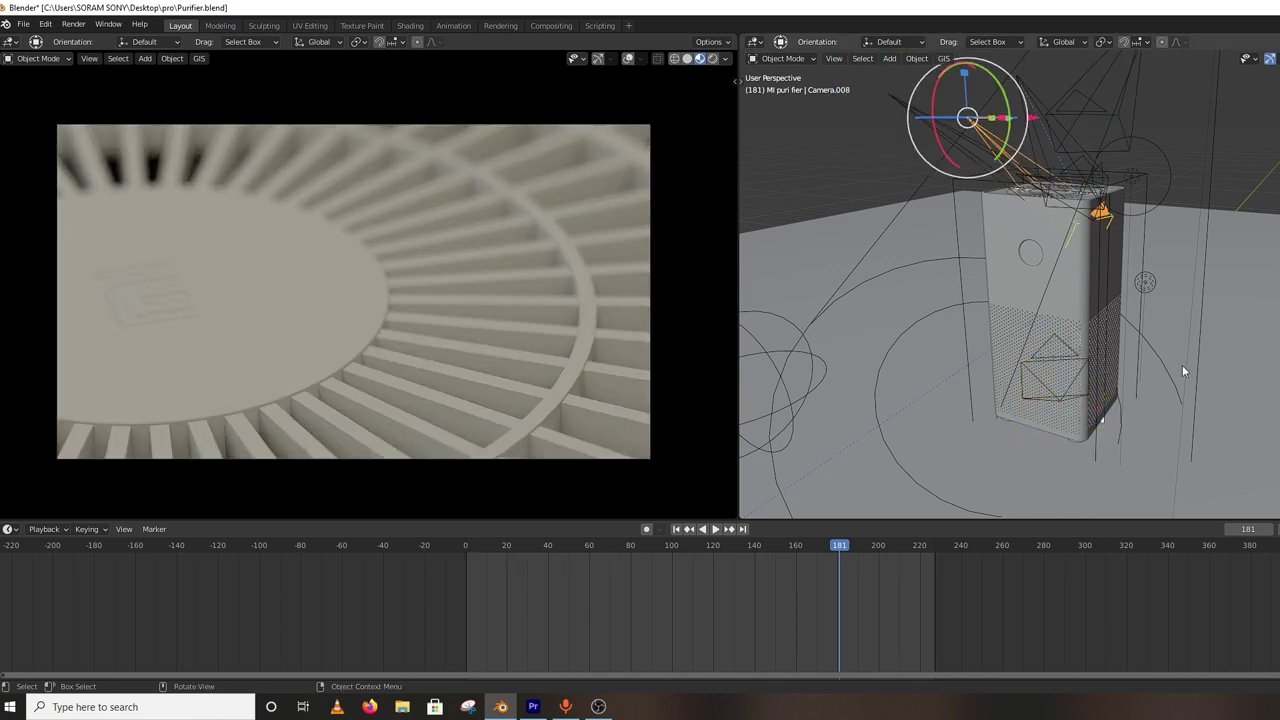
scroll(446, 316, "up", 2)
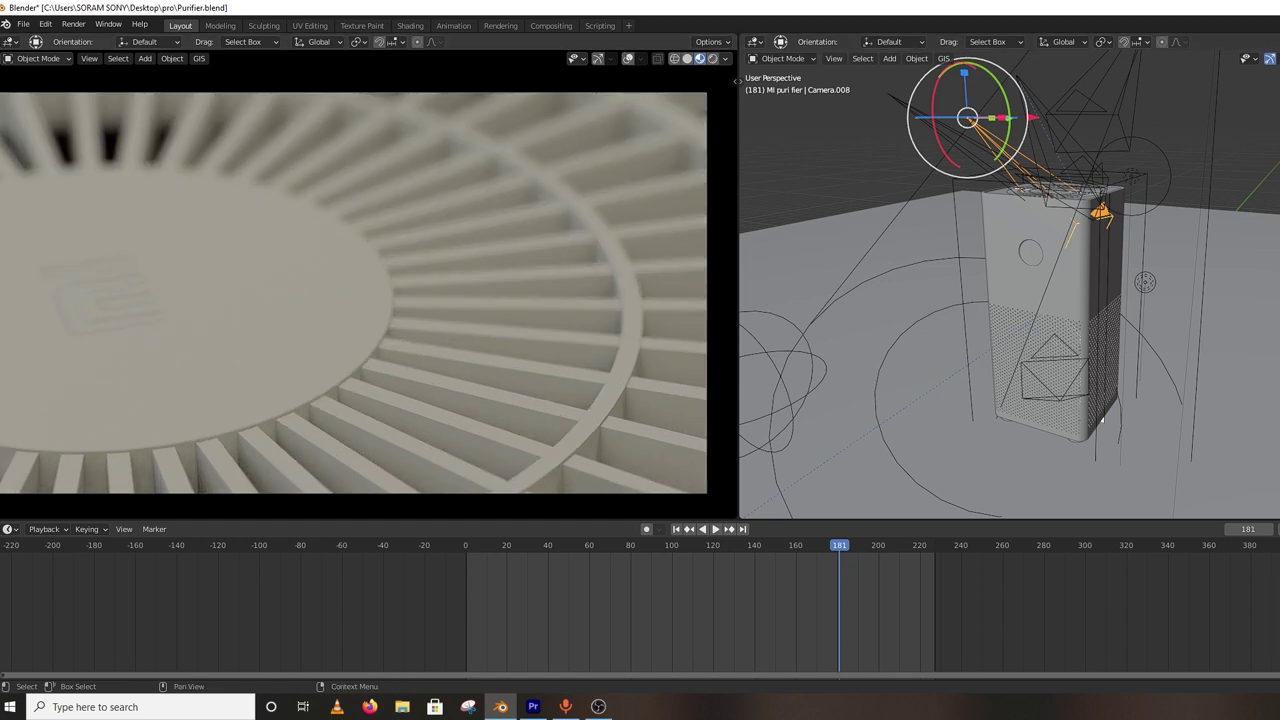
- Compare the grille close-up in Solid and Material Preview shading, and return to the Camera.002 shot
left_click(690, 58)
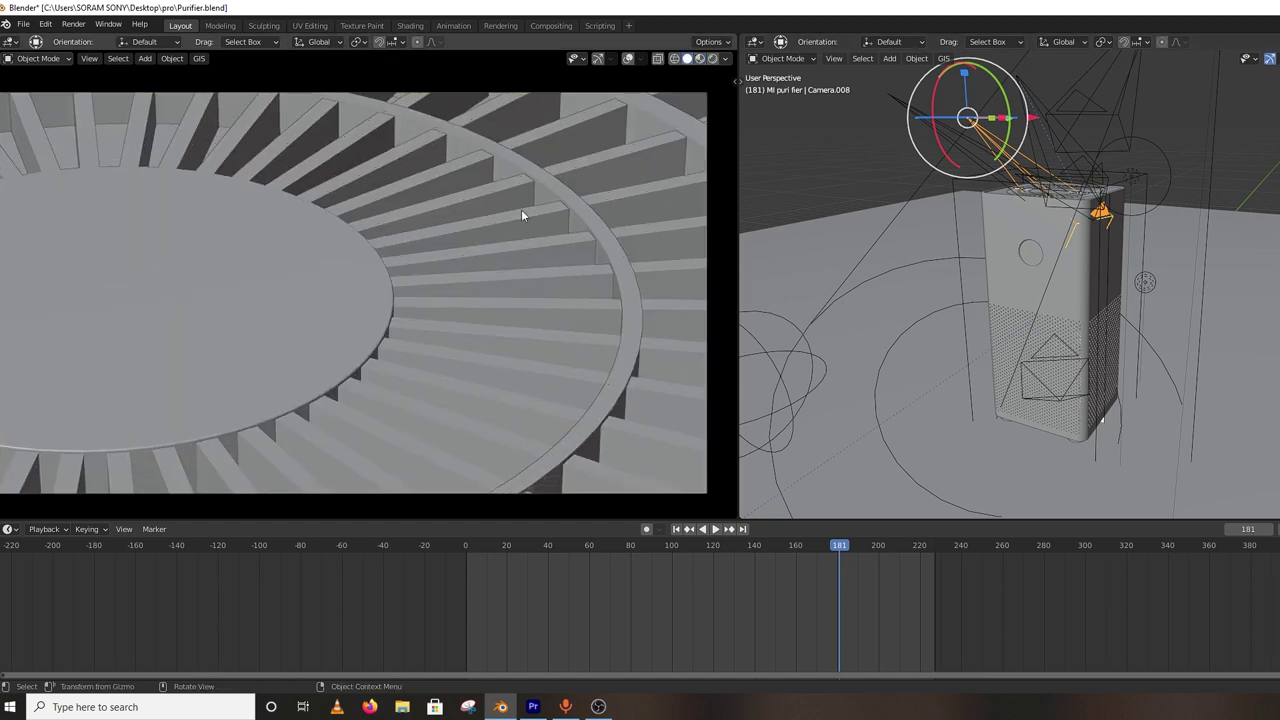
left_click(700, 58)
key("ctrl+KP_0")
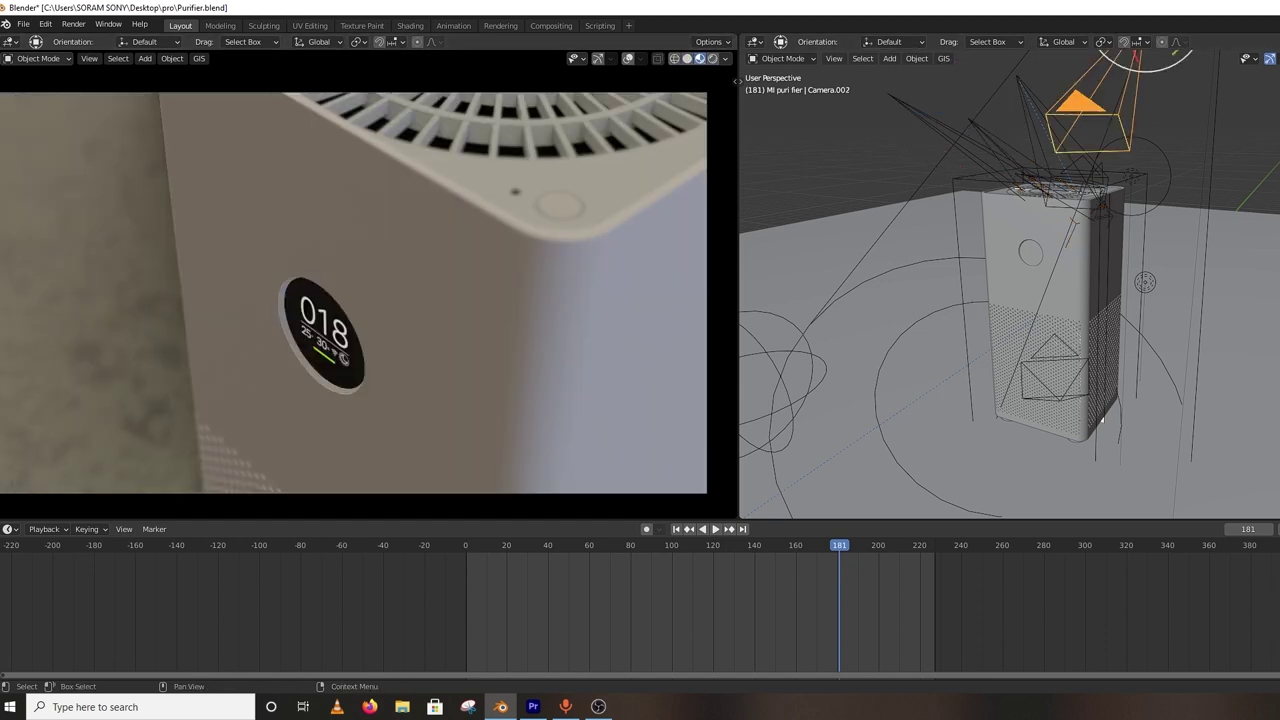
- Make Camera.003 the active camera and look through it in the modelling viewport as well
left_click(1013, 173)
key("ctrl+KP_0")
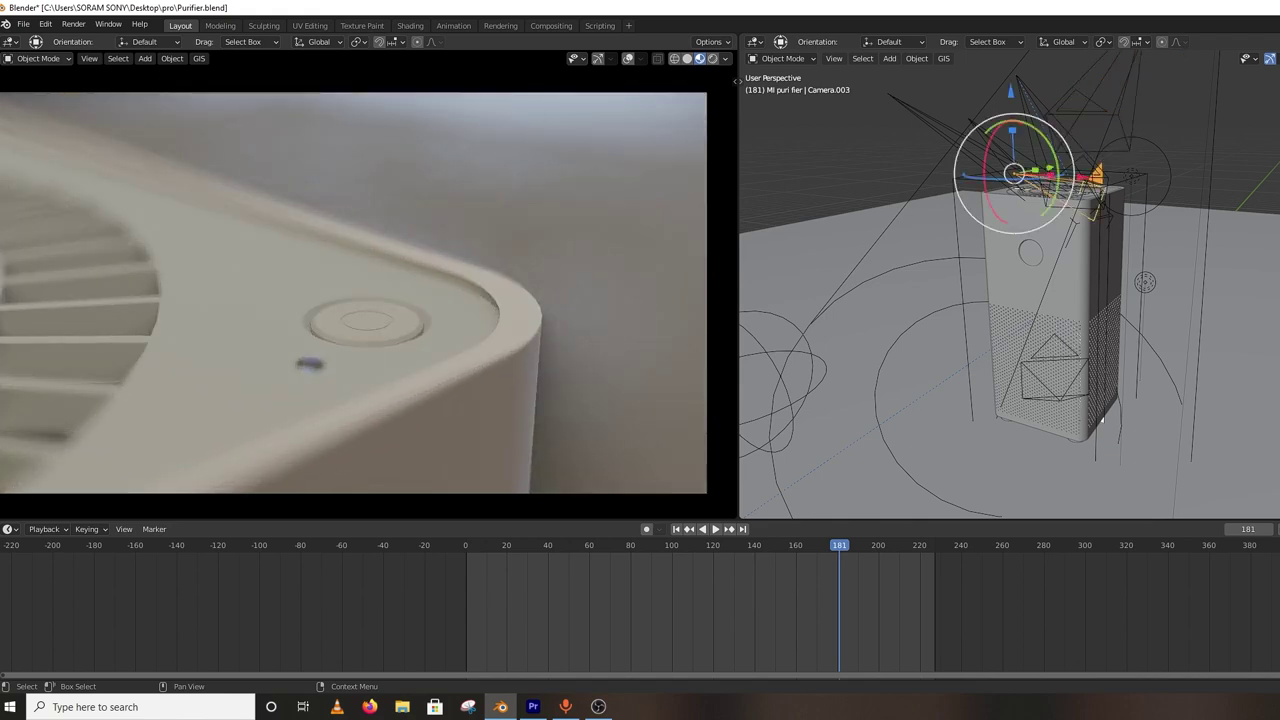
key("KP_0")
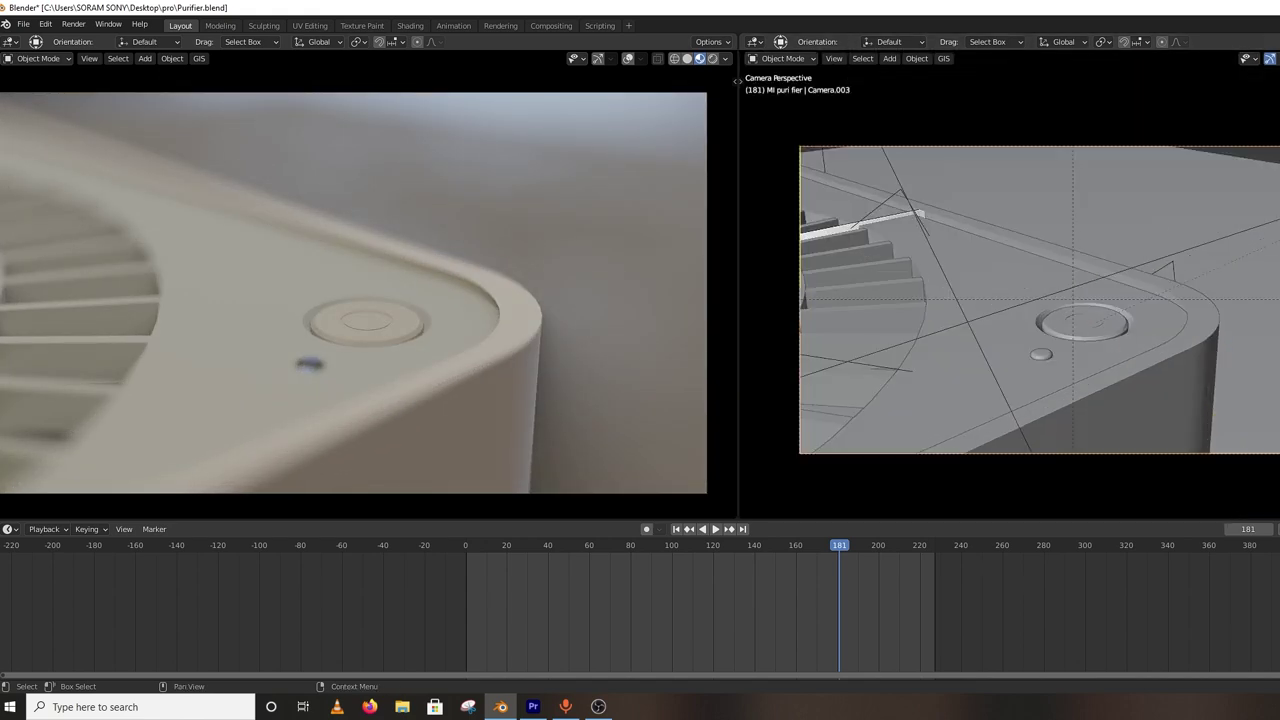